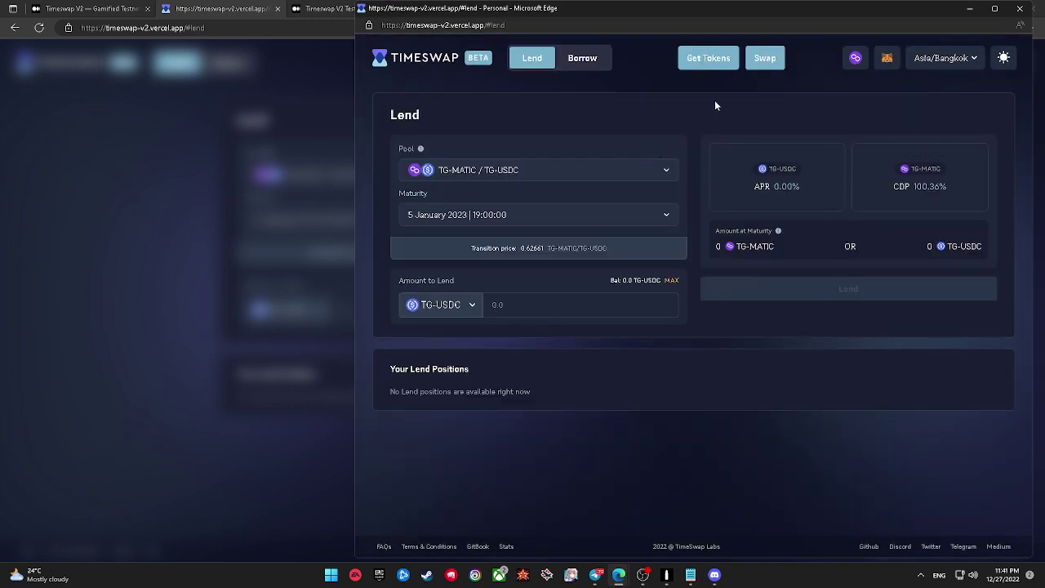
Step: Close the extra Timeswap popup, reload the main Timeswap page and start requesting test tokens again
click(1019, 8)
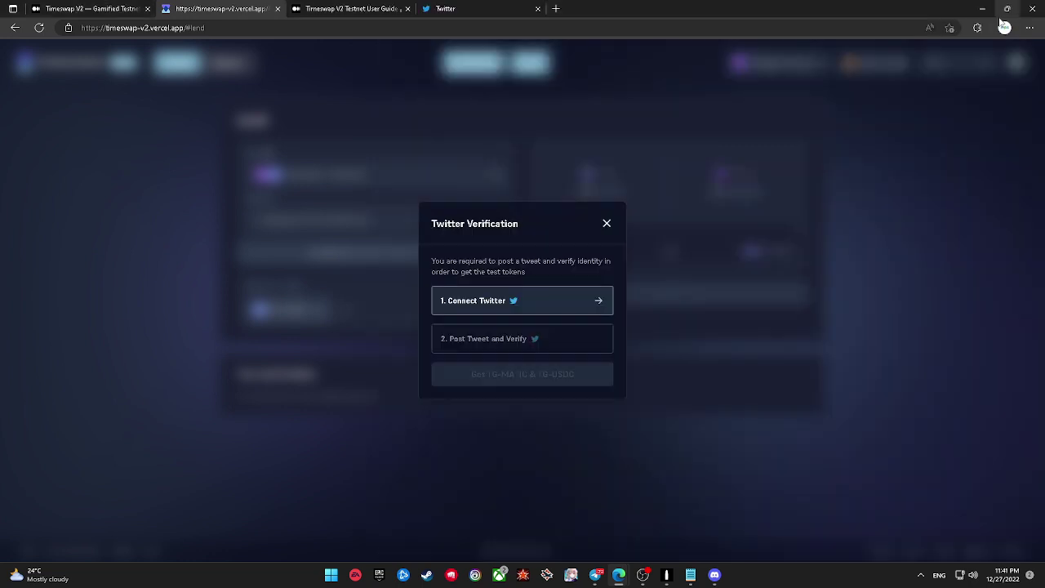
click(38, 27)
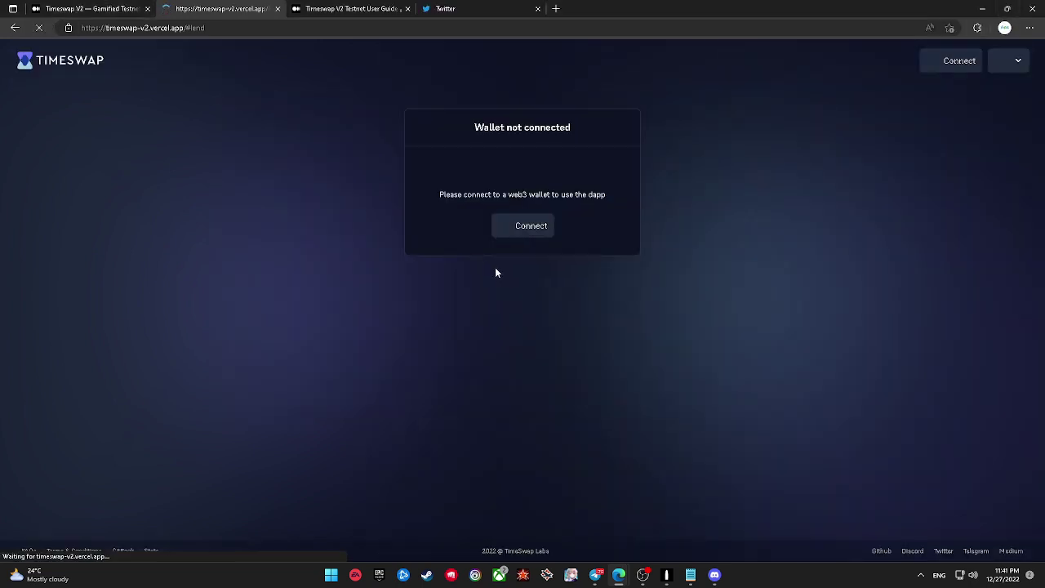
click(475, 63)
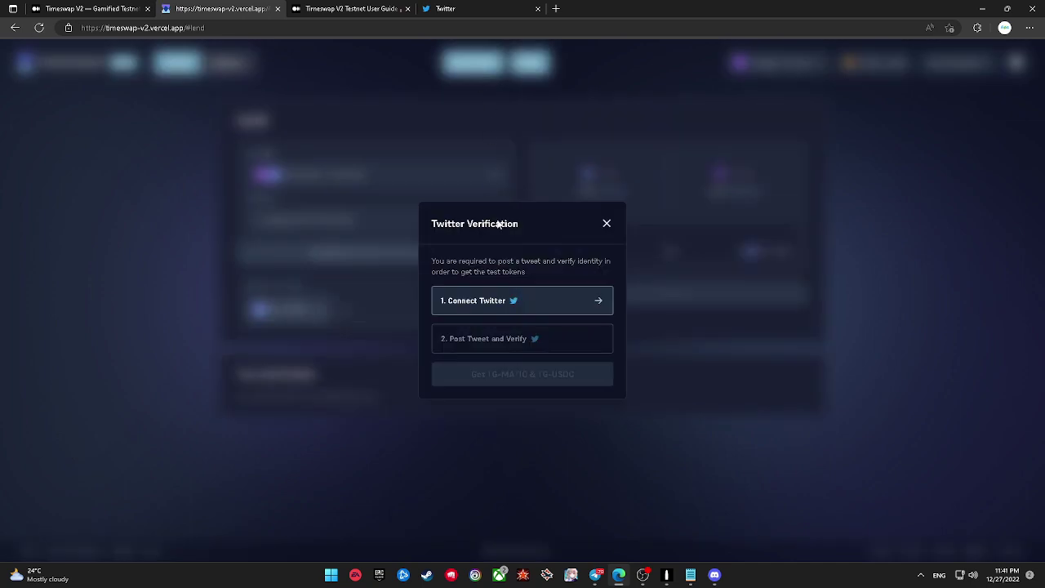
Step: Connect the Twitter account by authorizing TimeswapLabs to access it, and close the authorization window
click(531, 304)
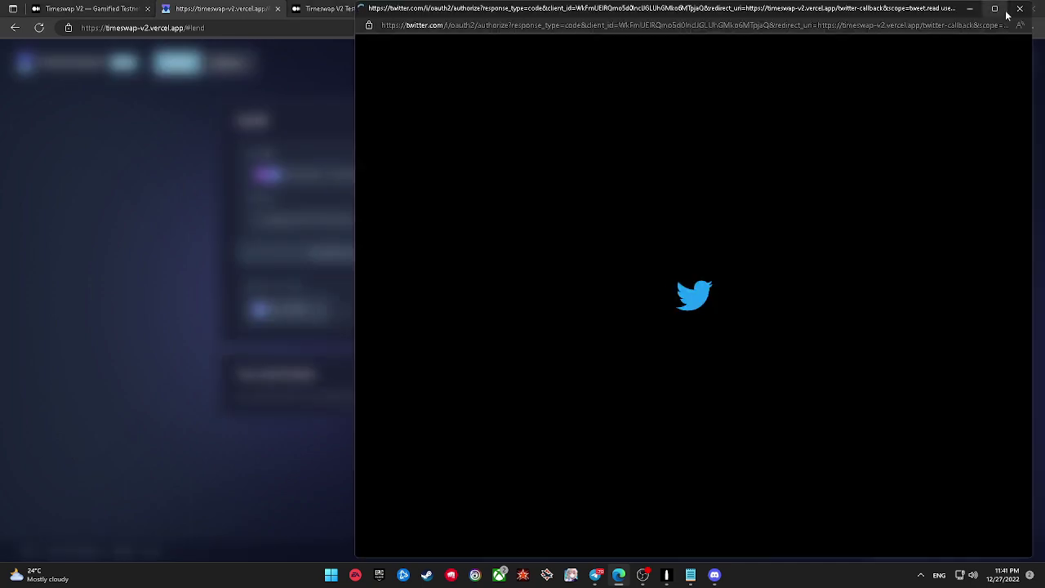
mouse_move(1004, 11)
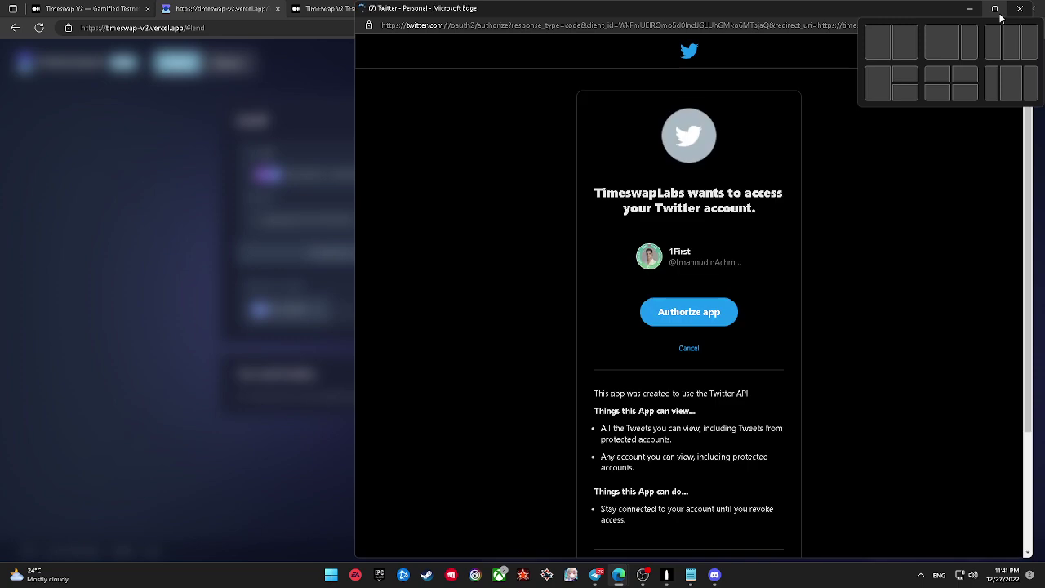
click(704, 304)
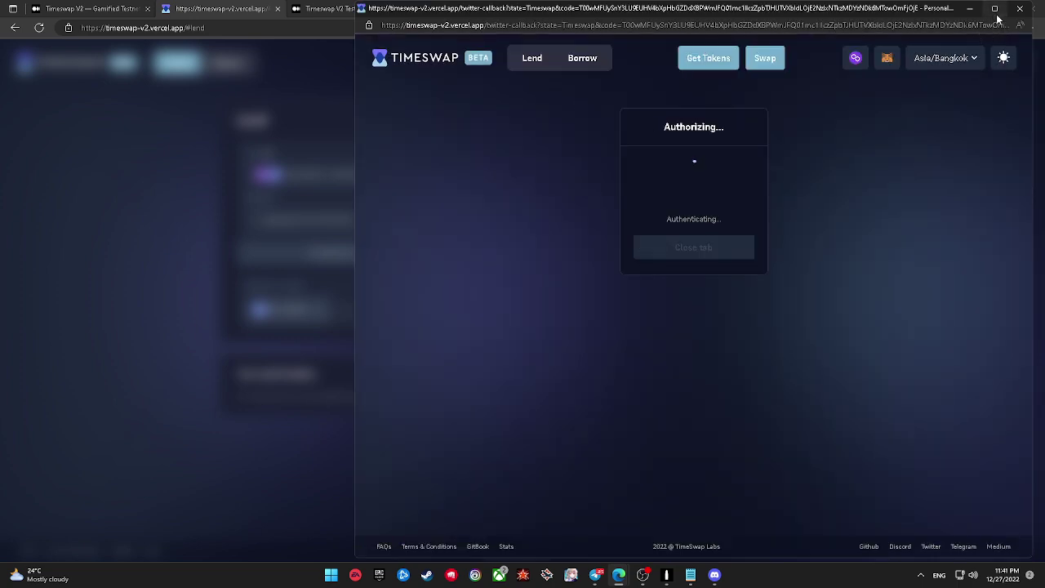
click(995, 11)
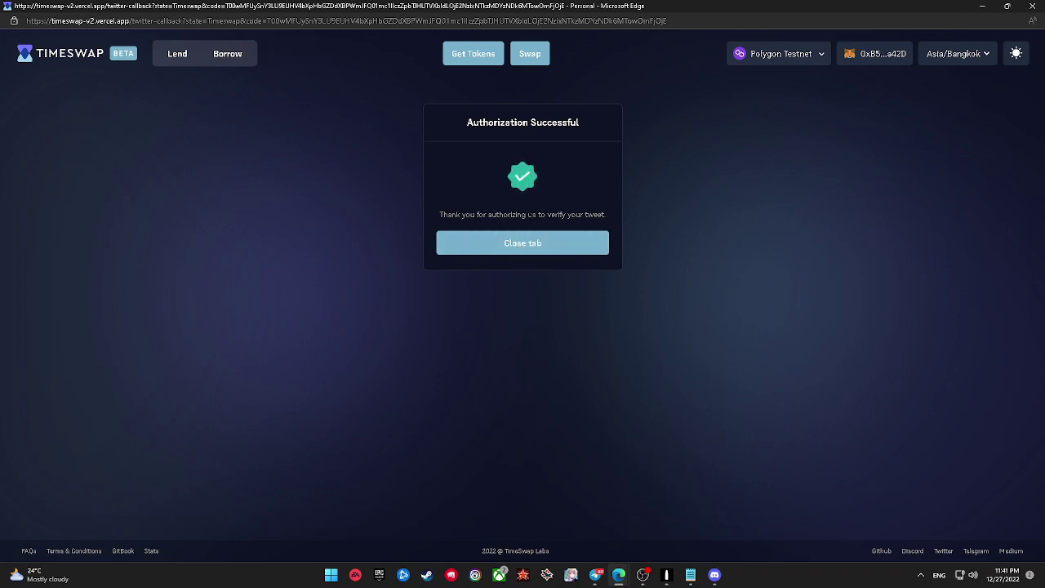
click(544, 248)
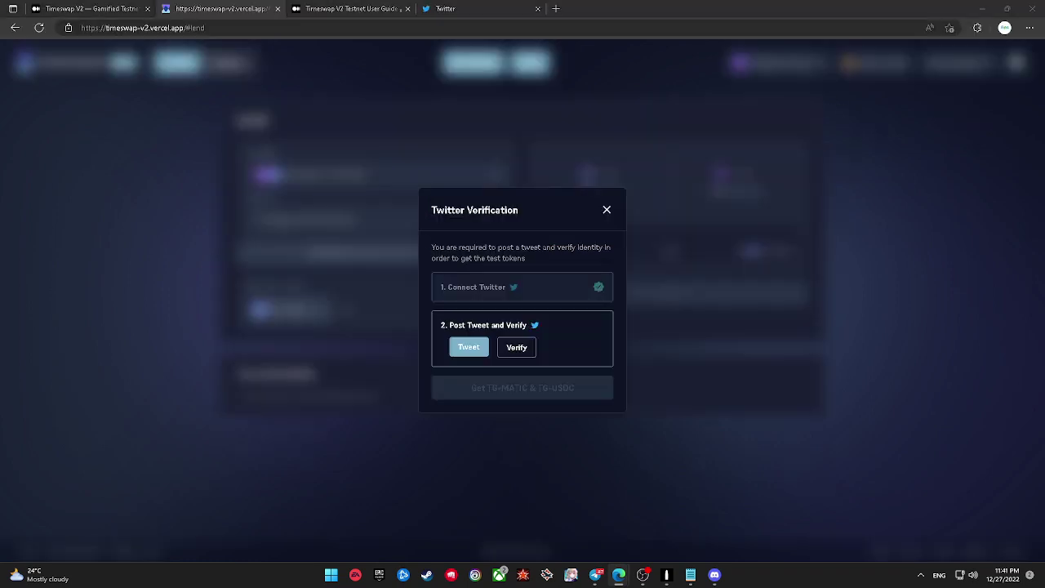
Step: Post the prefilled Timeswap V2 tweet from the verification's second task and open the published tweet
click(483, 348)
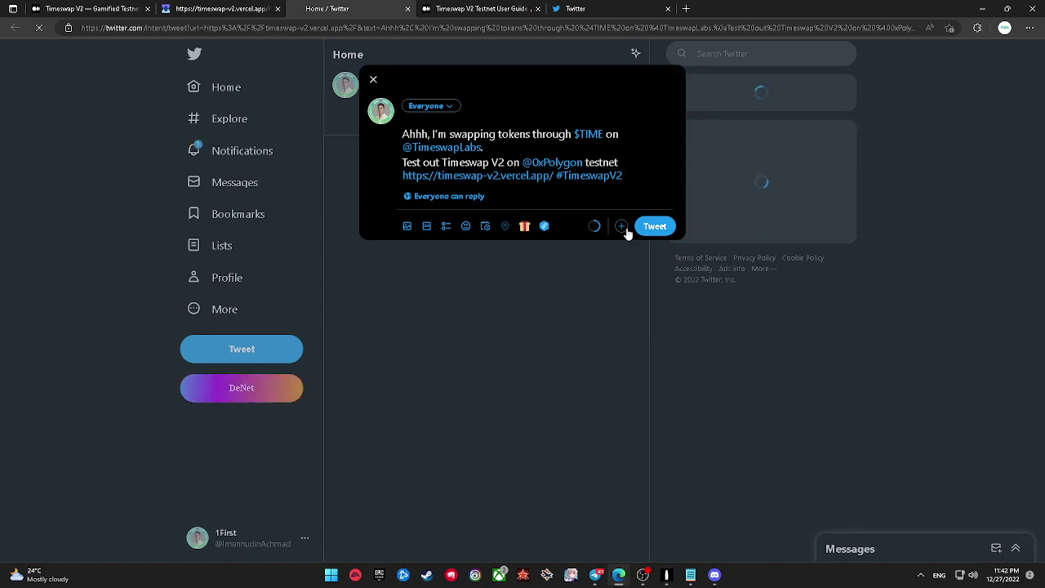
click(653, 226)
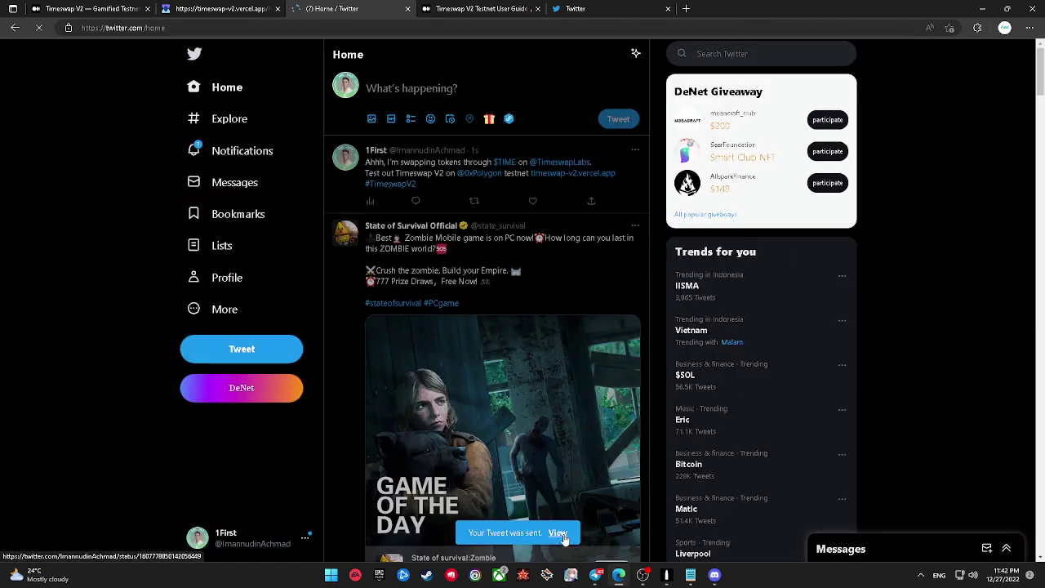
click(562, 536)
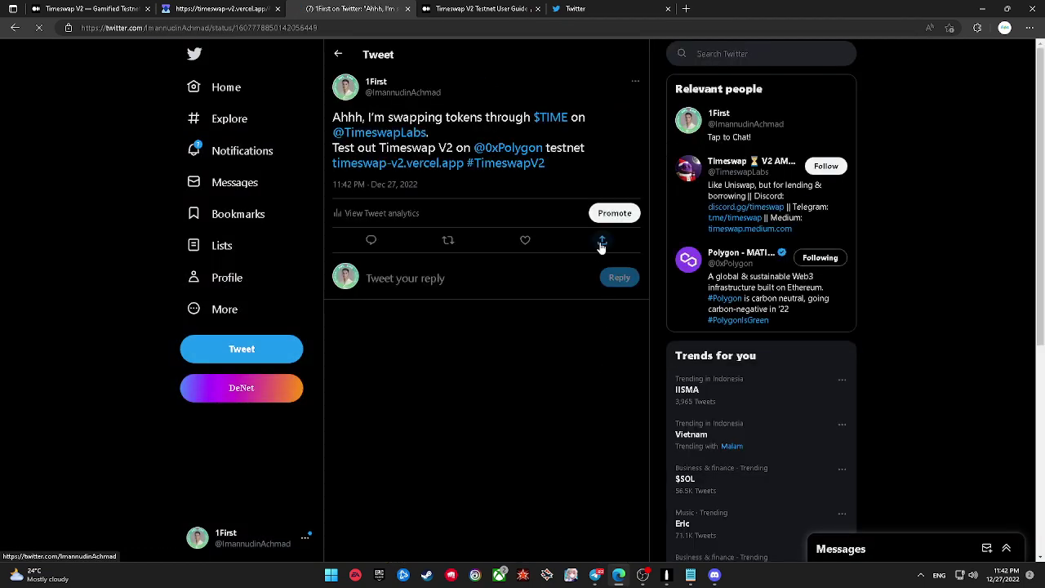
Step: Copy the link to the published tweet and follow the TimeswapLabs account
click(605, 242)
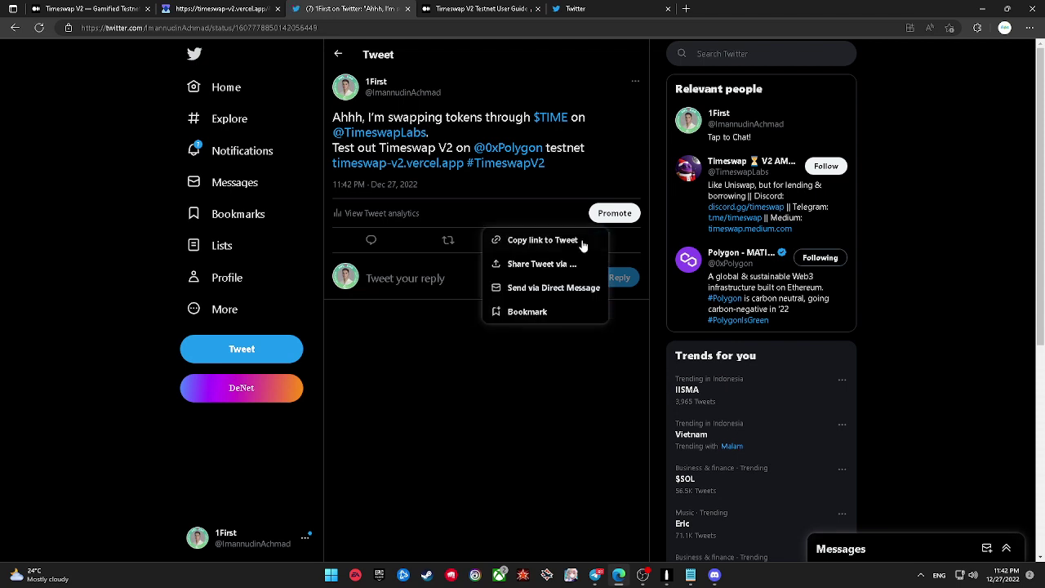
click(570, 242)
click(815, 165)
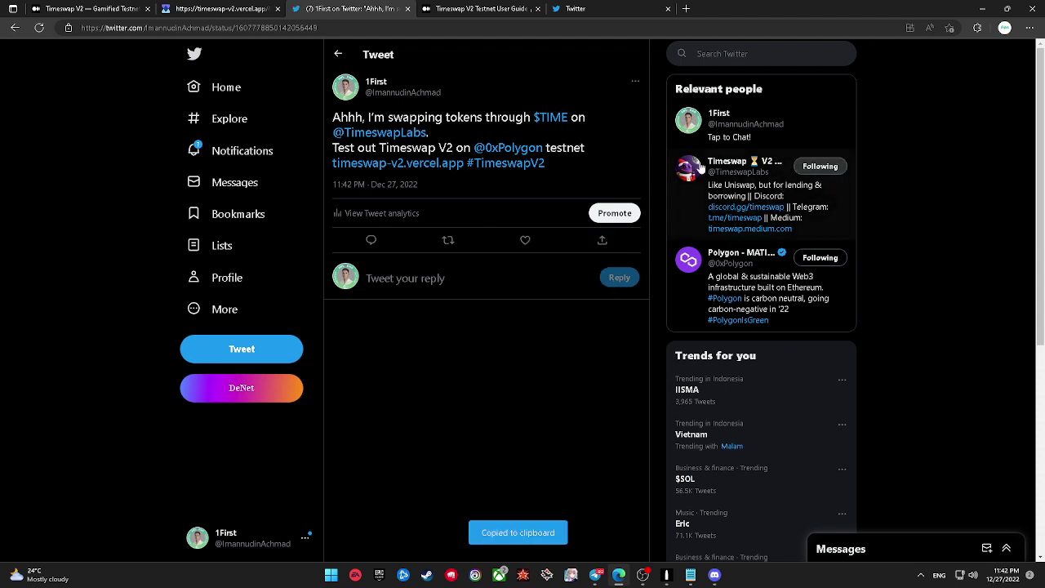
Step: Verify the tweet in Timeswap and claim the TG-USDC test tokens, approving the transaction in MetaMask
click(243, 9)
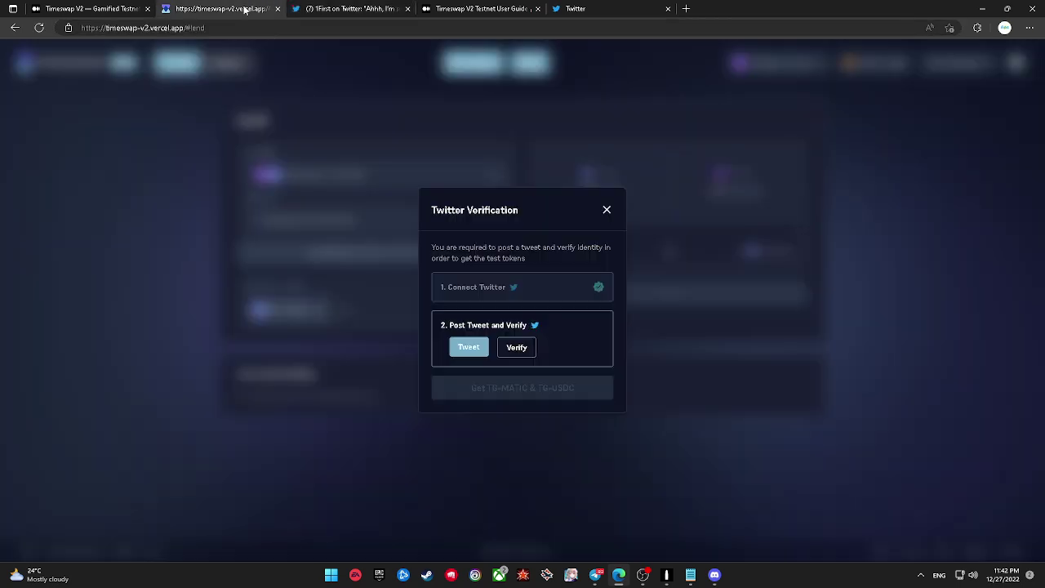
click(522, 359)
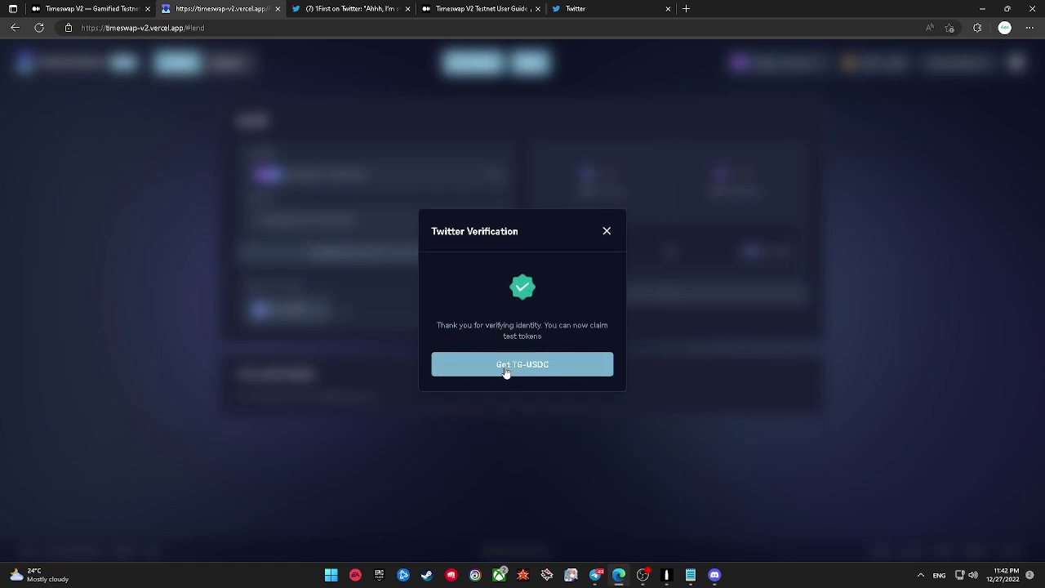
click(505, 369)
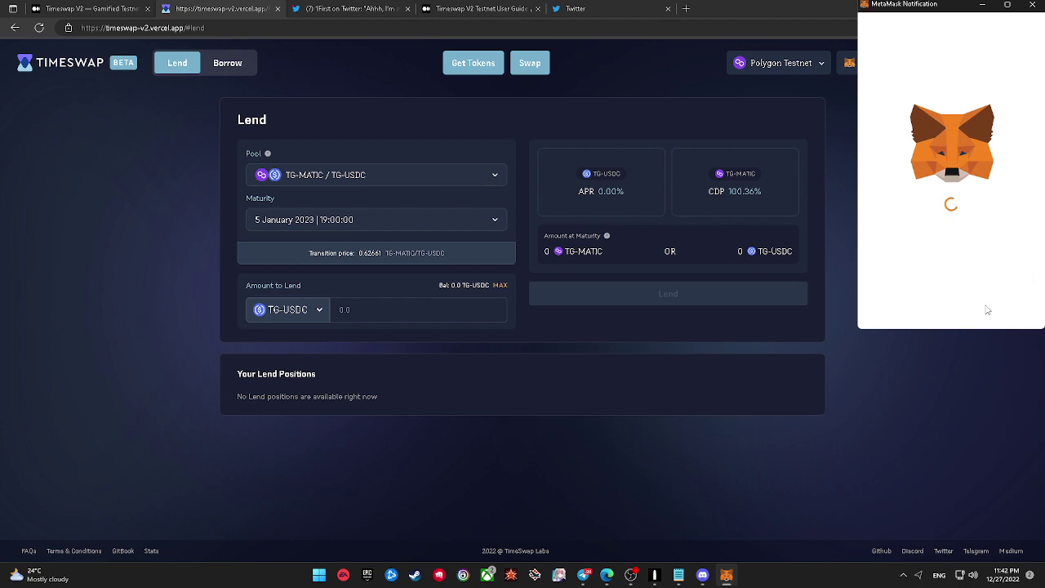
scroll(983, 305, down, 2)
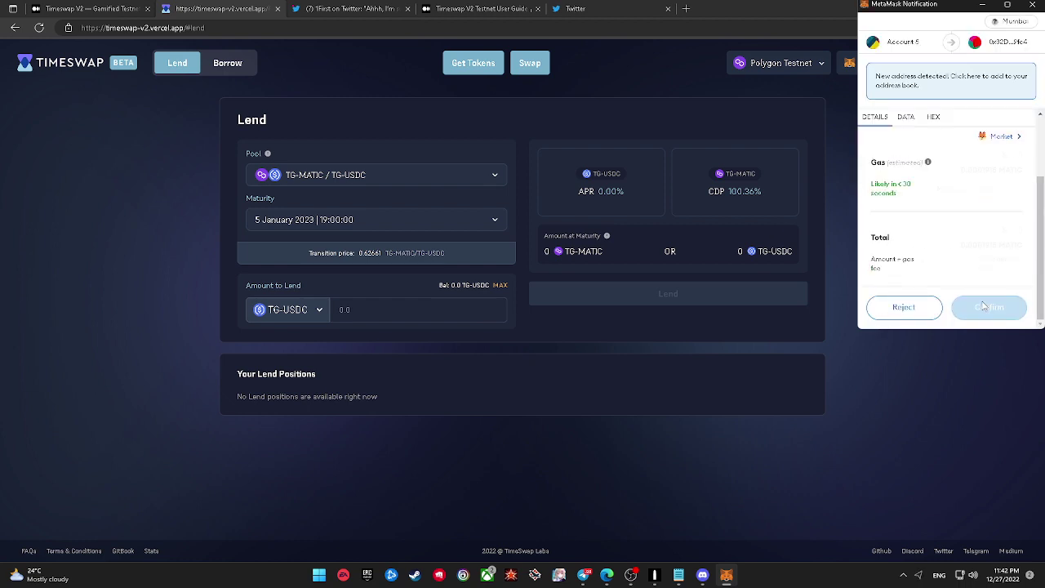
click(982, 306)
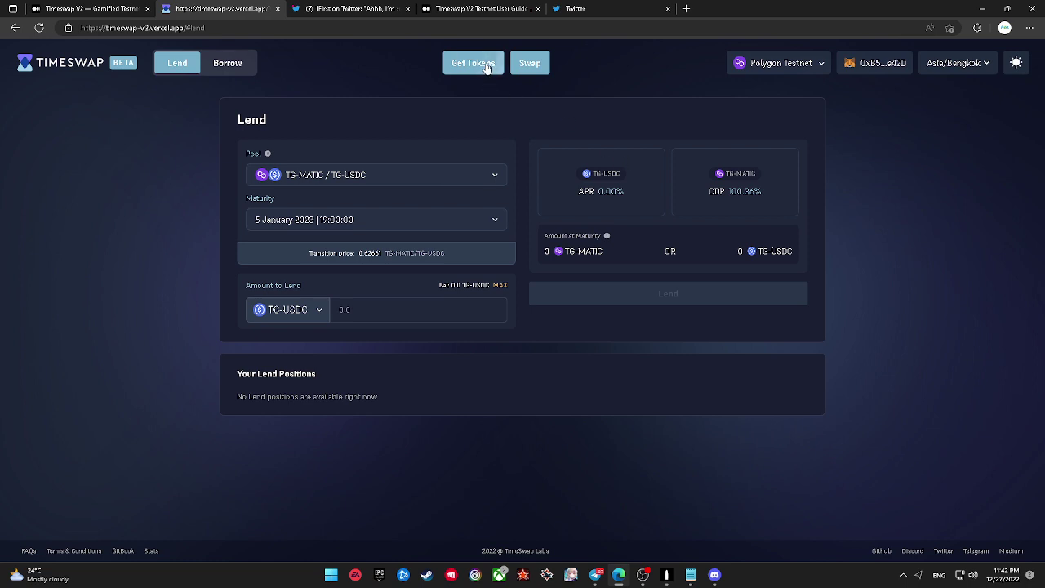
Step: Open the token claim's transaction on Polygonscan and load the Uniswap swap page from Timeswap
click(941, 500)
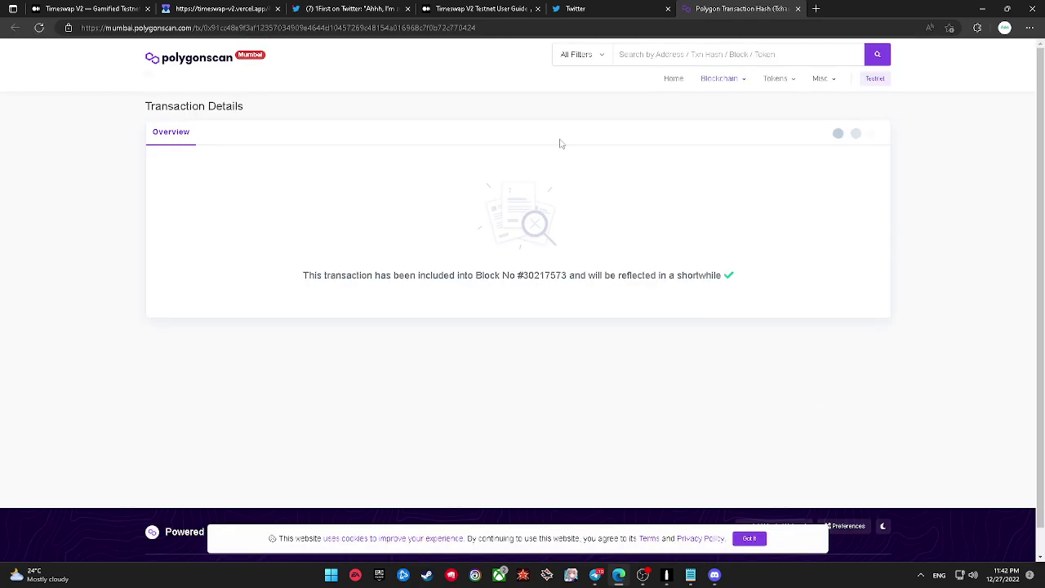
click(483, 8)
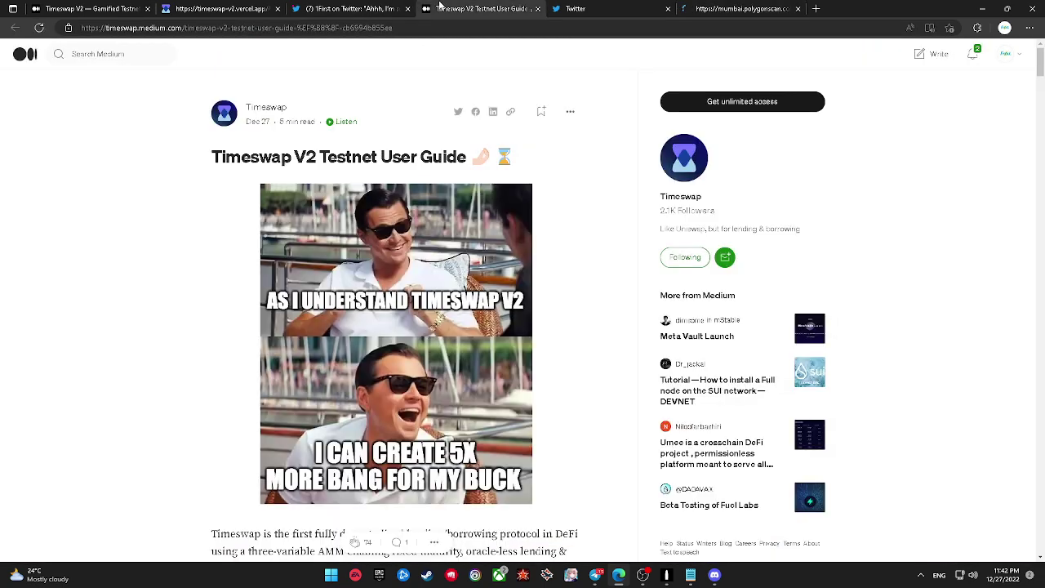
click(251, 8)
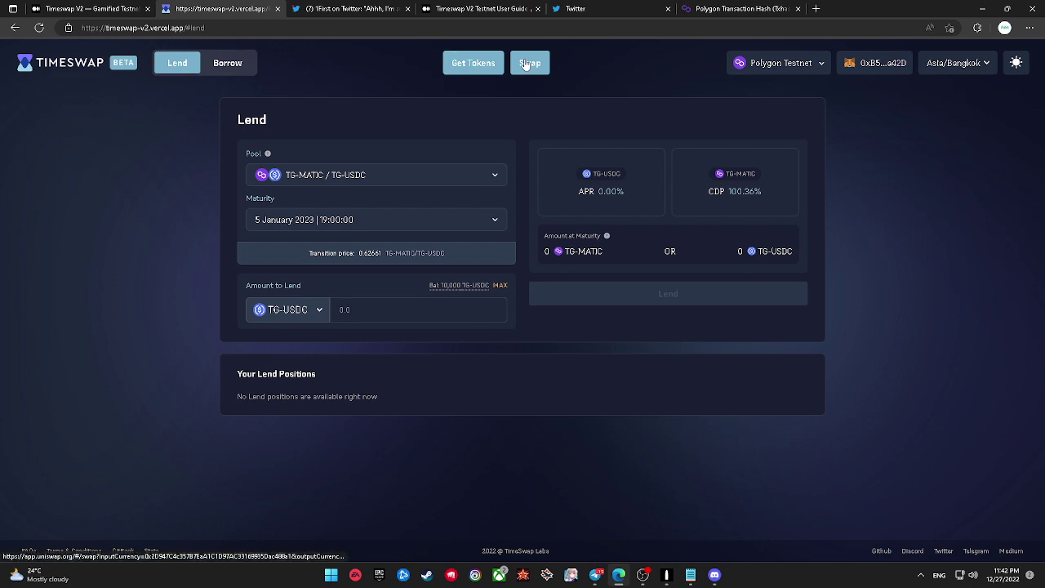
click(526, 64)
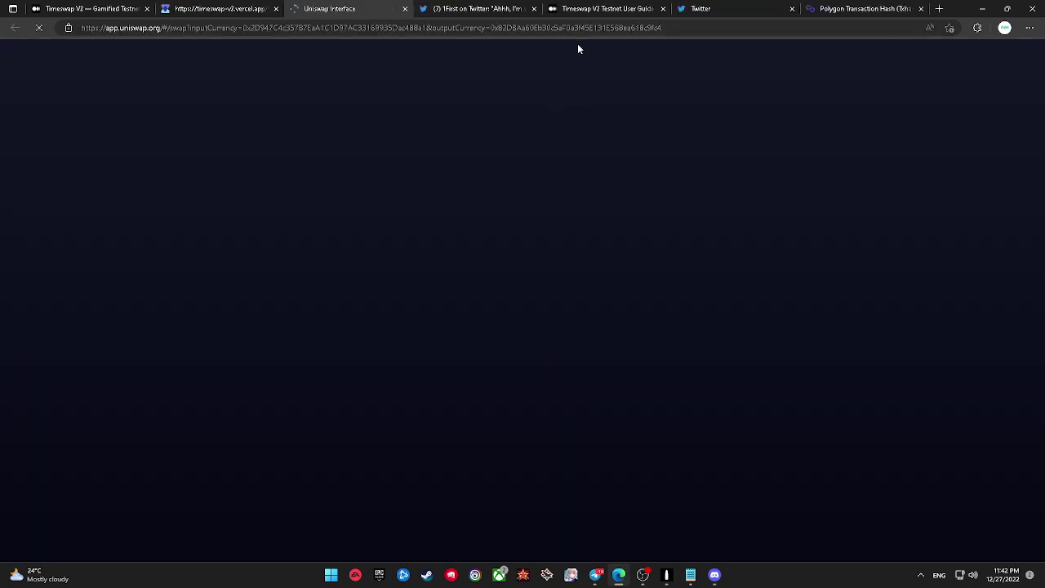
Step: Check the status of the TG-USDC claim transaction on Polygonscan
click(861, 8)
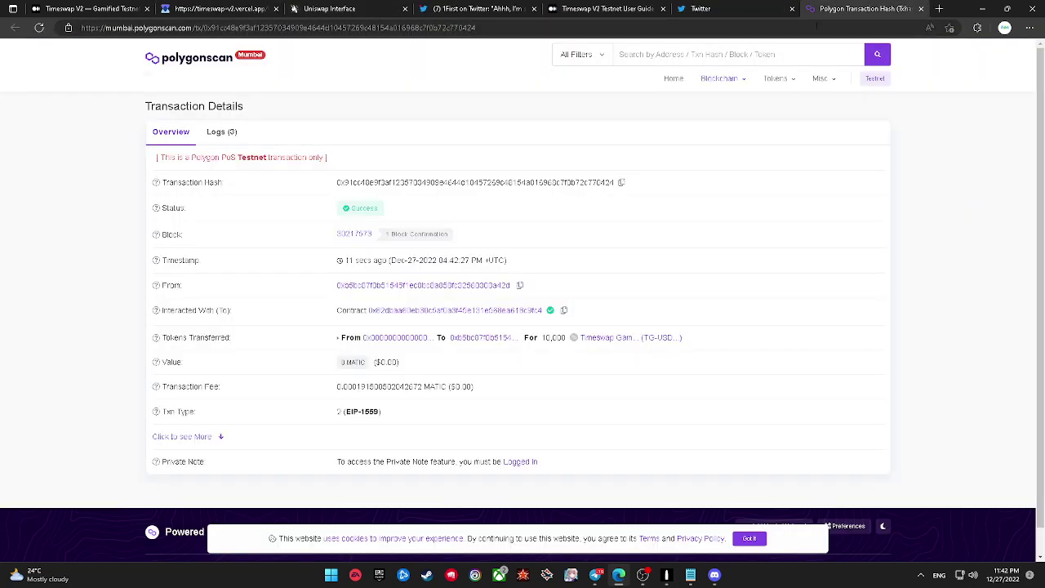
triple_click(234, 159)
click(383, 151)
mouse_move(373, 210)
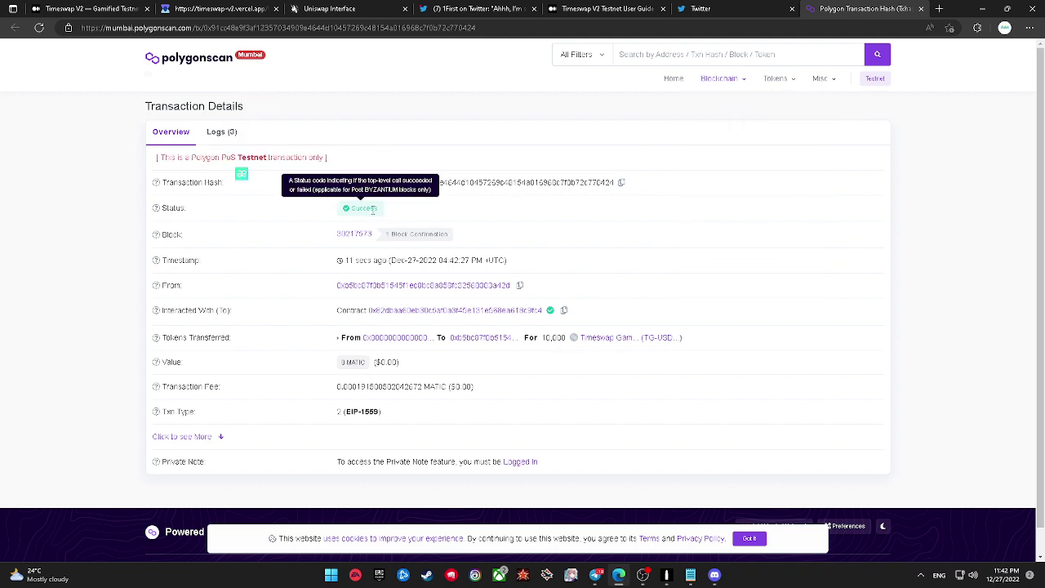
Step: Return to the Timeswap lending page and view the list of available pools without changing the selection
click(238, 8)
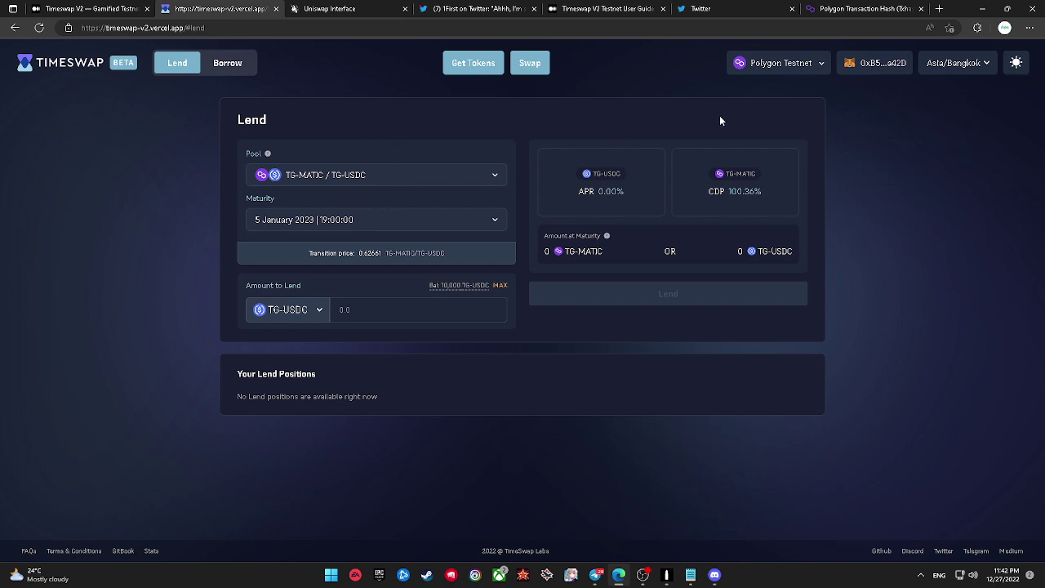
click(977, 27)
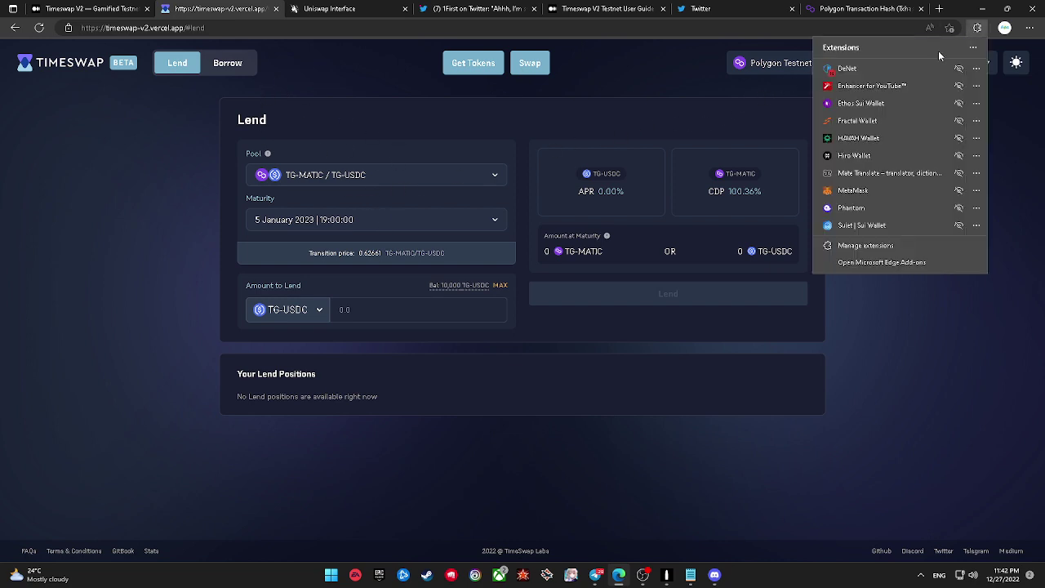
click(577, 126)
click(358, 181)
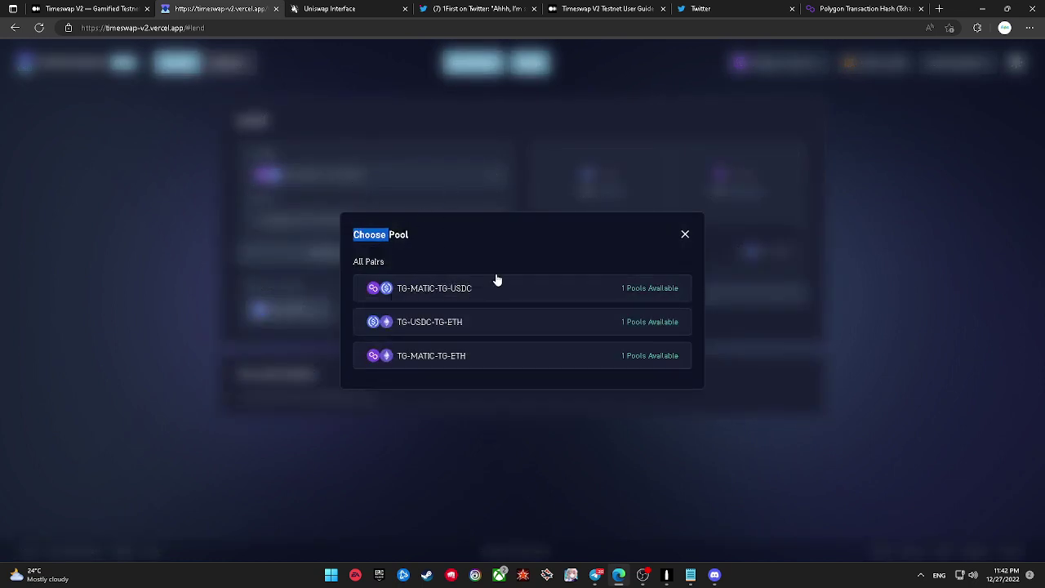
click(433, 130)
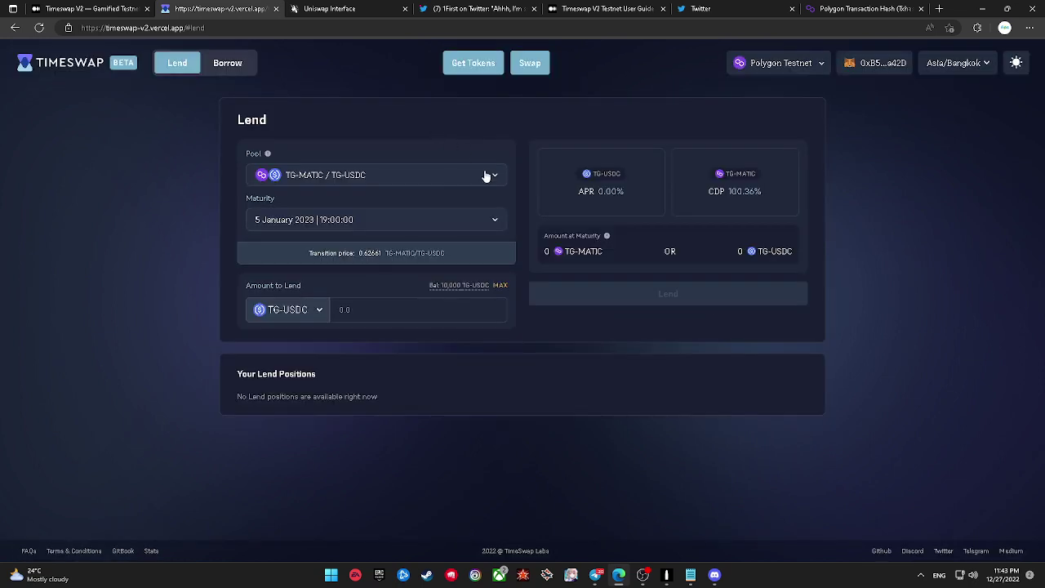
Step: Try TG-MATIC as the asset to lend, and switch back to TG-USDC
click(309, 305)
click(302, 359)
click(303, 311)
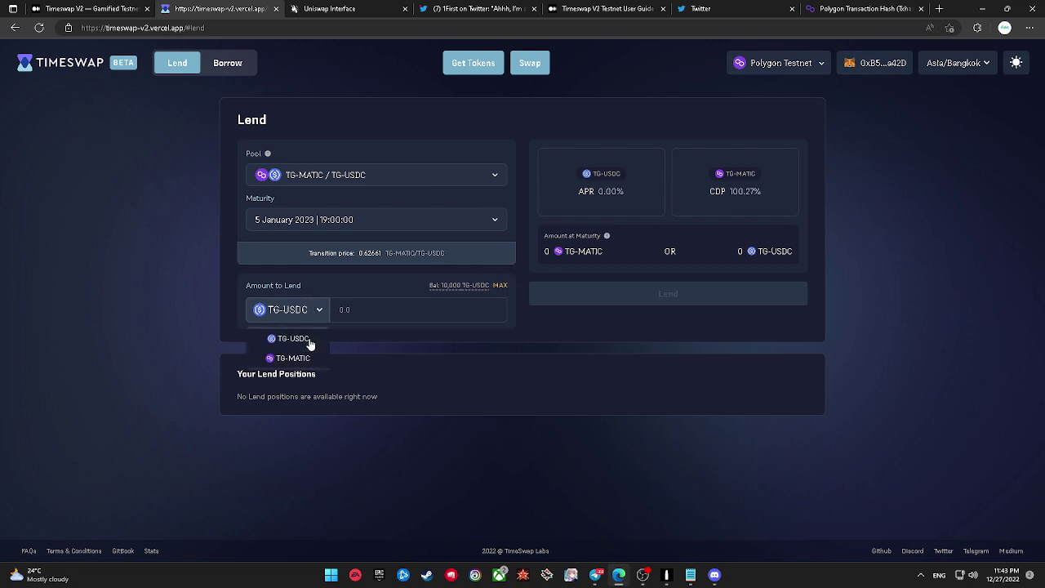
click(302, 355)
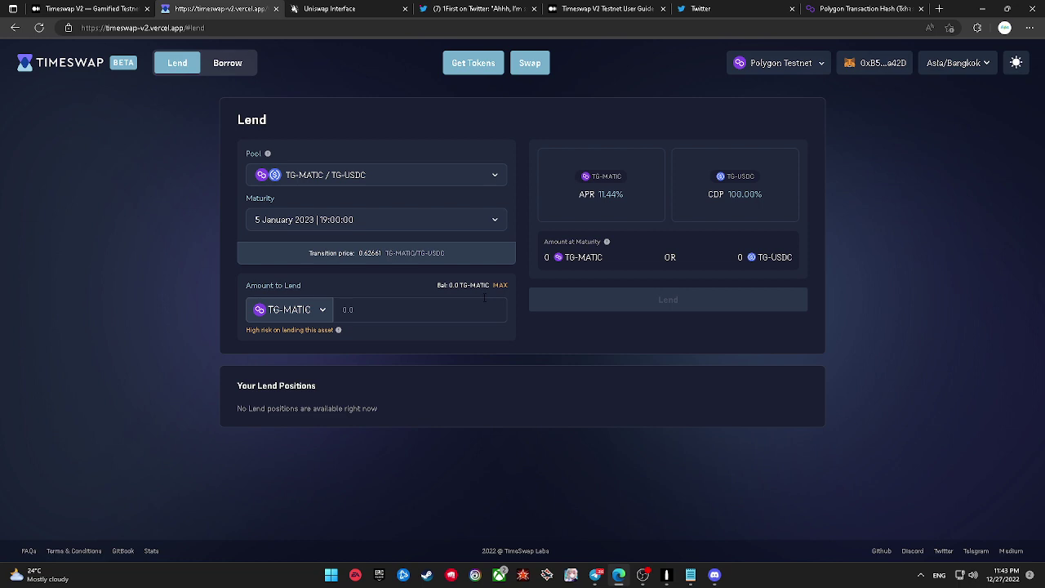
click(323, 309)
click(296, 338)
click(296, 338)
click(296, 357)
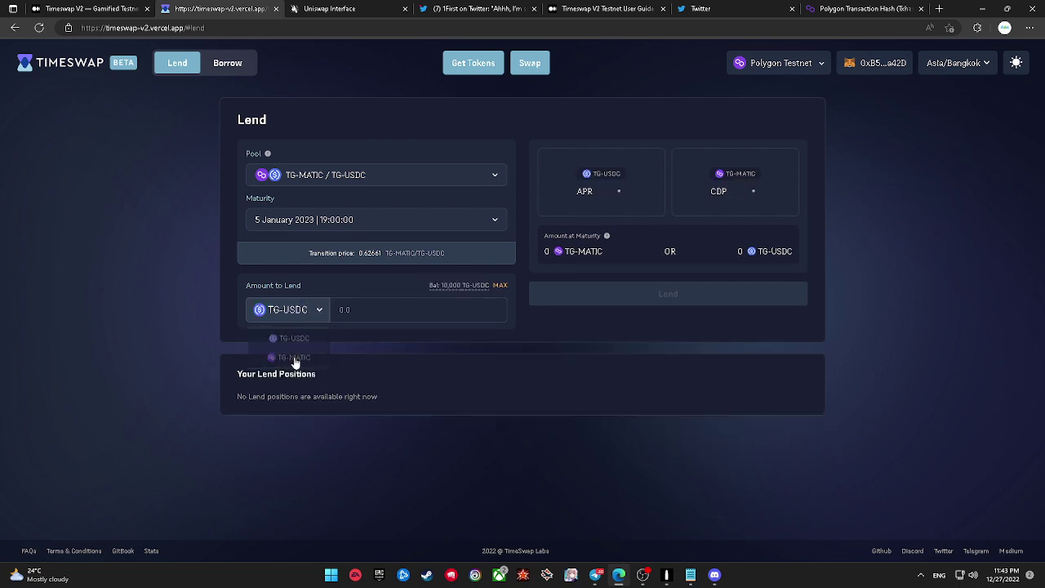
Step: Fill in the maximum TG-USDC amount to lend and clear the amount again
click(499, 285)
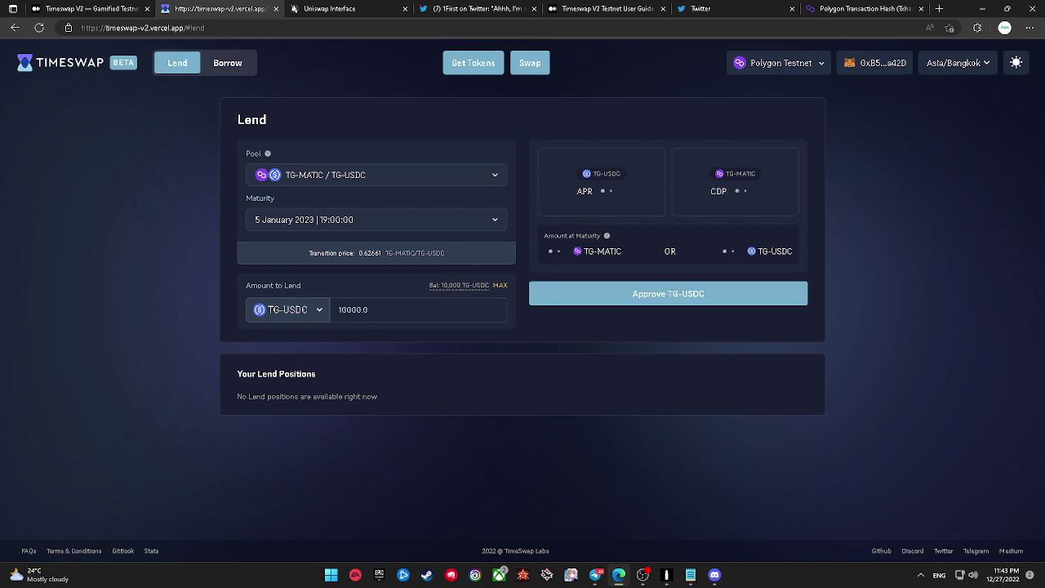
click(411, 314)
key(BackSpace)
key(BackSpace)
key(BackSpace)
key(BackSpace)
key(BackSpace)
key(BackSpace)
key(BackSpace)
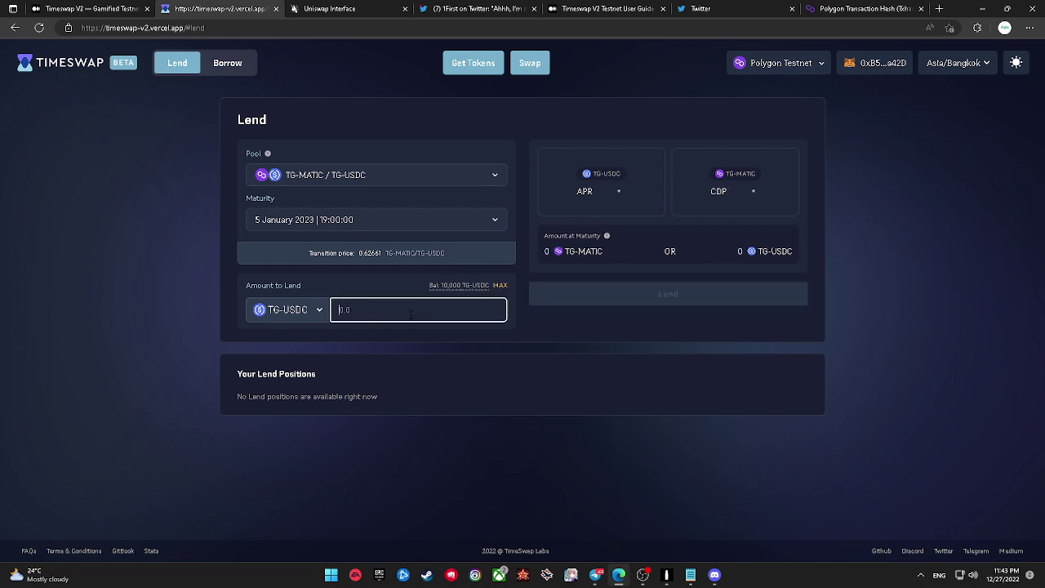
Step: View the maturity choices for the TG-MATIC / TG-USDC pool and open the system calendar to compare the date
click(318, 225)
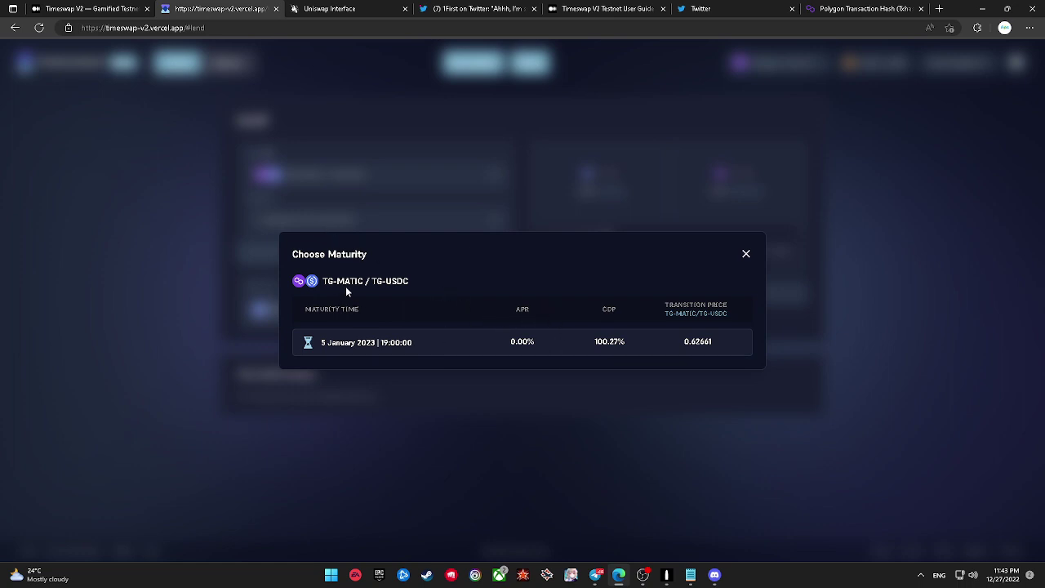
click(1000, 575)
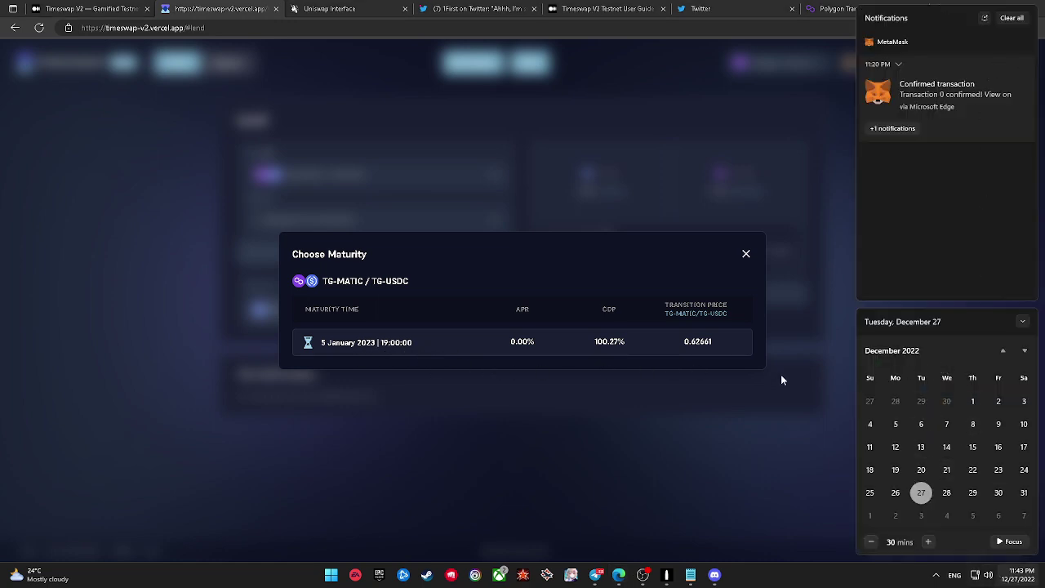
Step: Look up 5 January 2023 in the system calendar and choose the 5 January 2023 | 19:00:00 maturity for the pool
click(1025, 350)
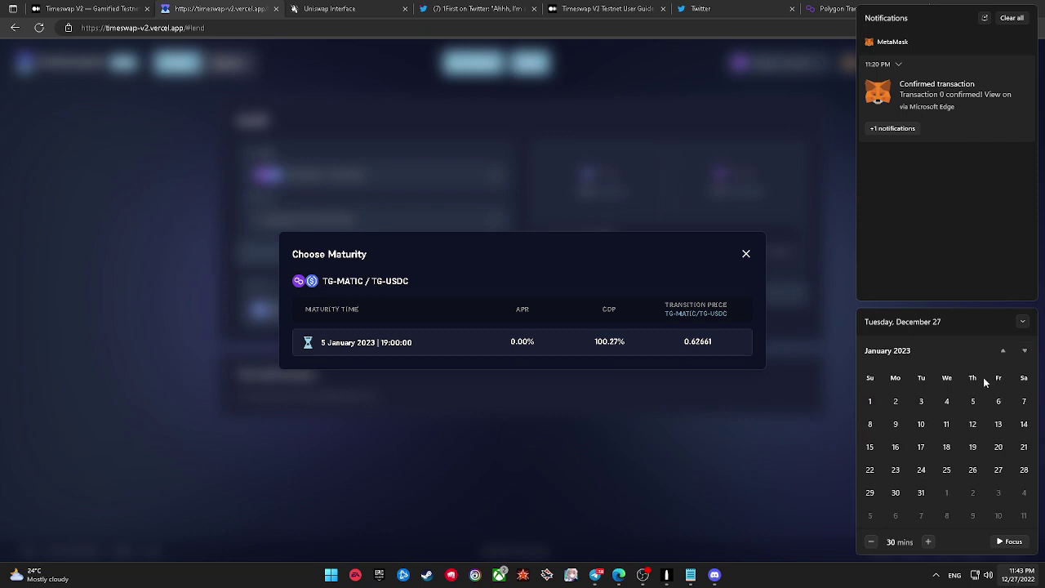
click(974, 402)
click(661, 396)
double_click(575, 345)
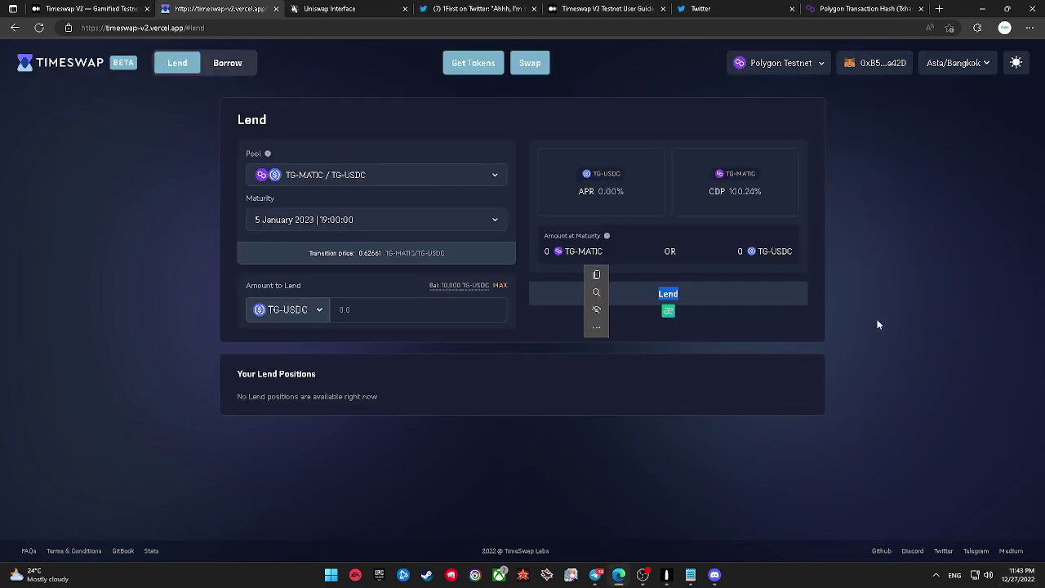
click(834, 324)
Step: Set the amount to lend to 10 TG-USDC and start the TG-USDC approval
click(357, 311)
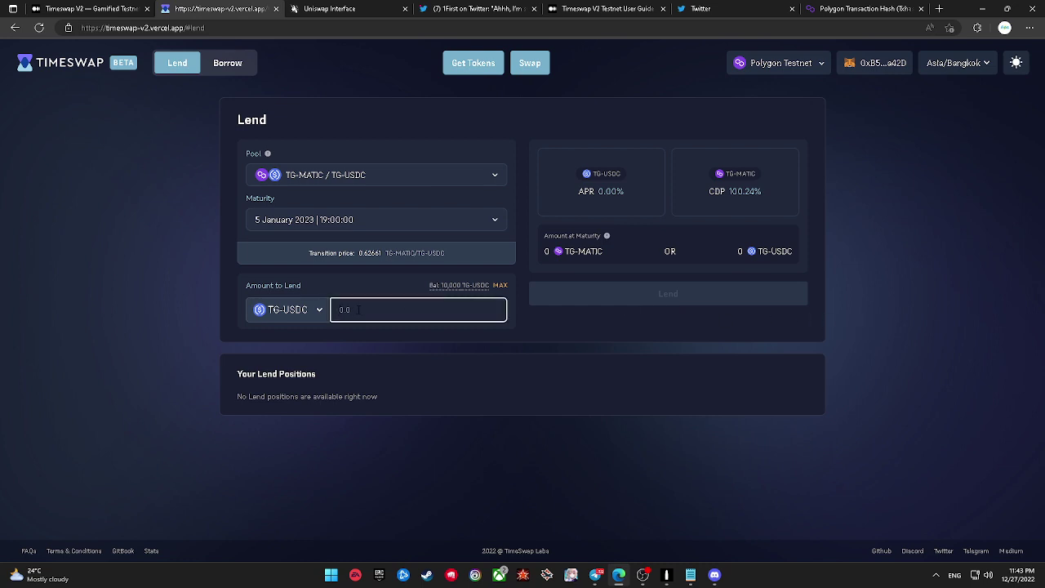
text(10)
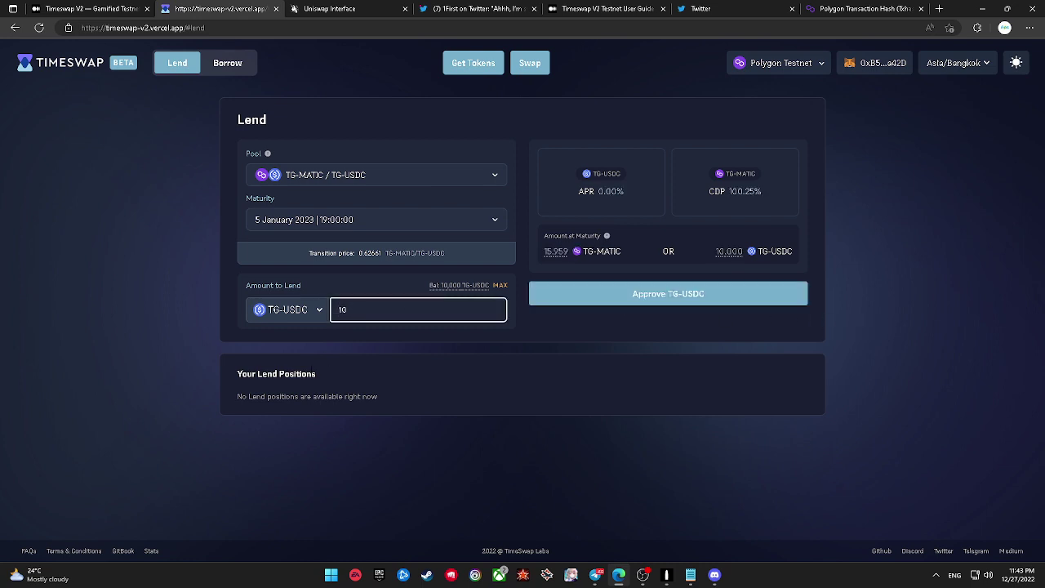
click(671, 295)
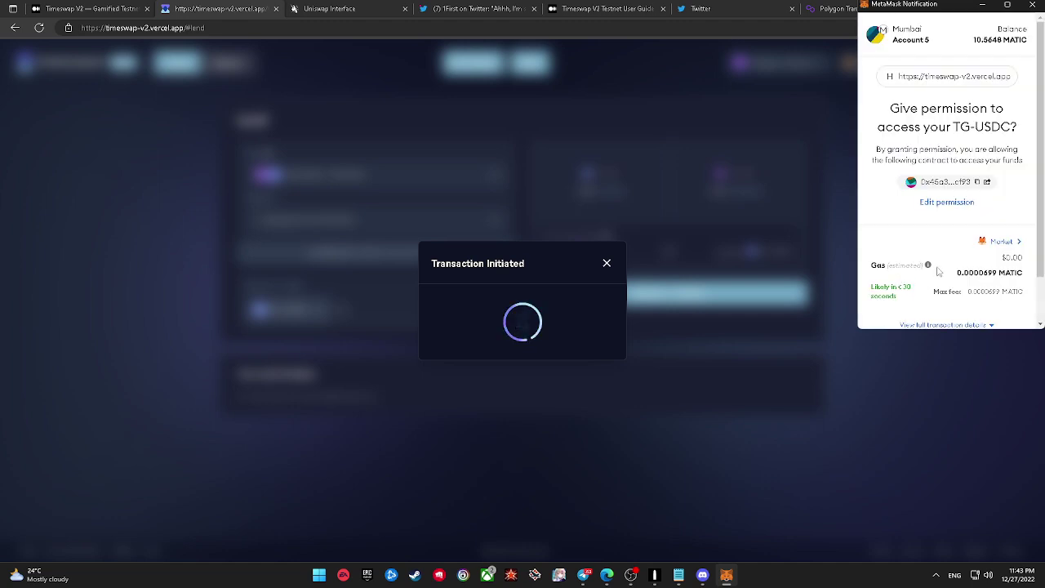
Step: Review the full details of the TG-USDC permission request in MetaMask and confirm it
scroll(938, 271, down, 1)
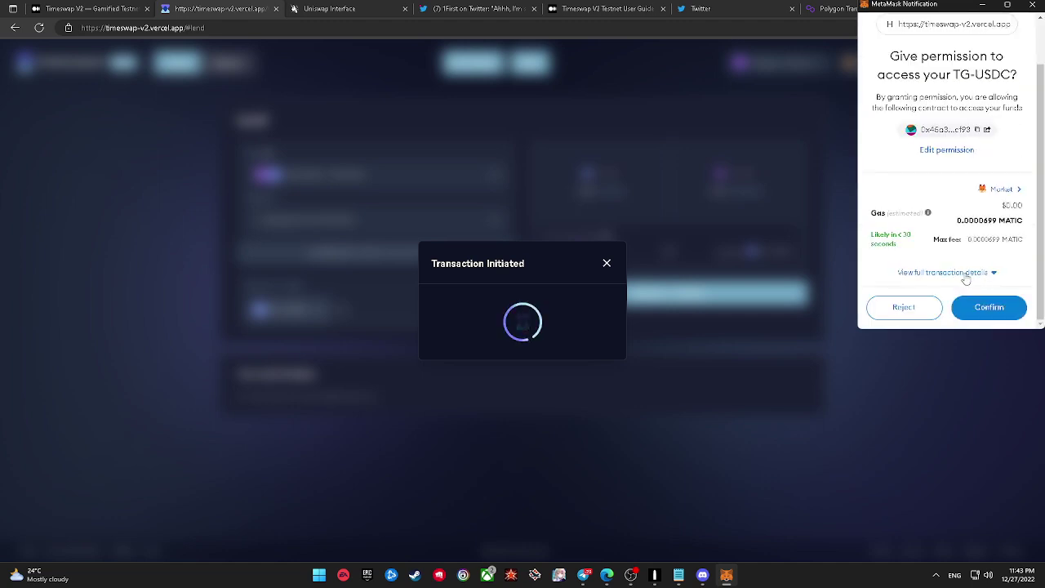
click(973, 272)
scroll(975, 269, down, 3)
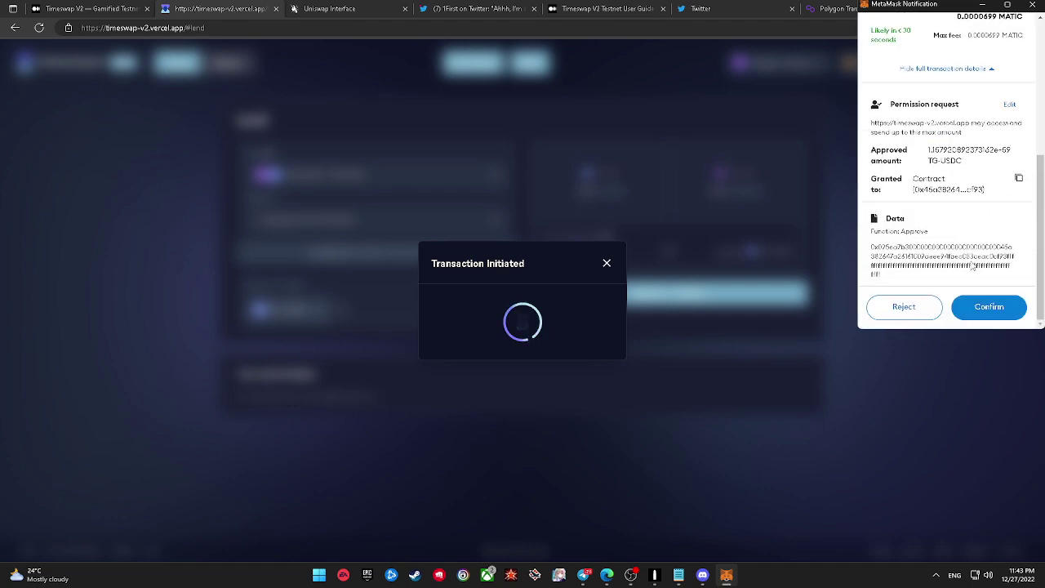
click(968, 161)
click(979, 306)
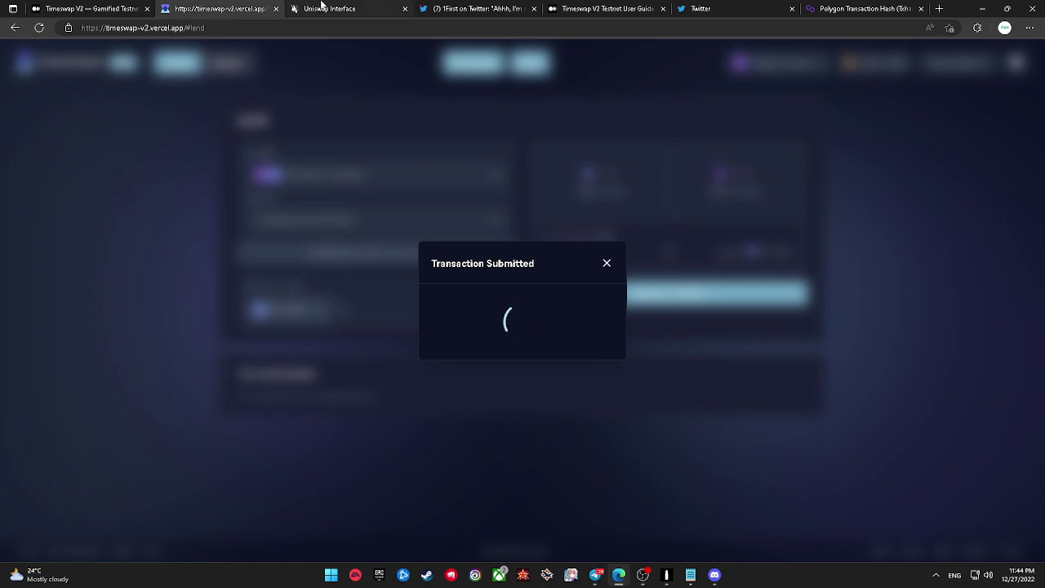
Step: Read how the Gamified Testnet works and which pools are available in the Timeswap V2 Medium announcement
click(120, 7)
scroll(313, 214, down, 5)
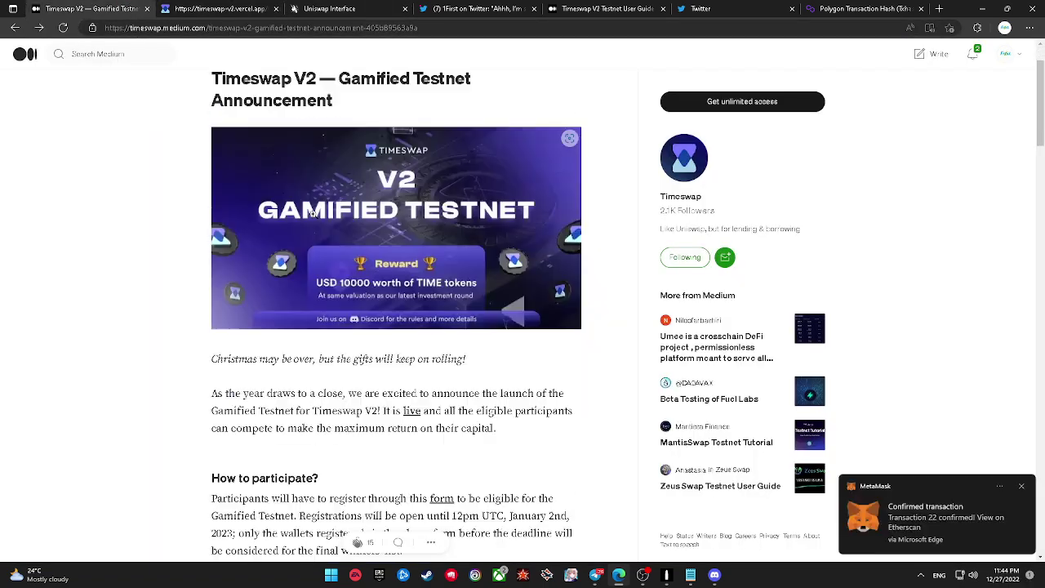
scroll(313, 214, down, 3)
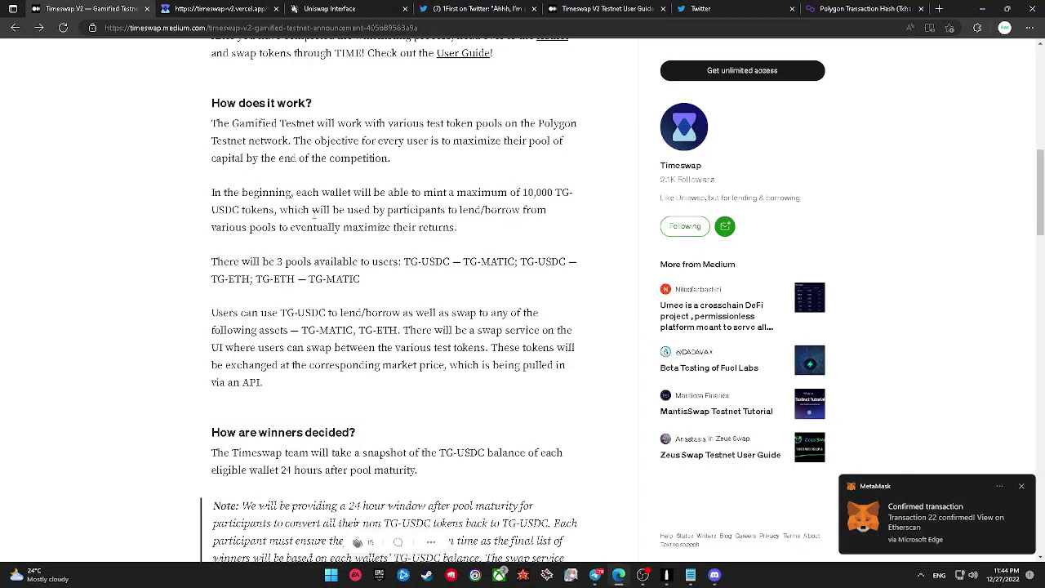
scroll(311, 213, down, 1)
double_click(267, 184)
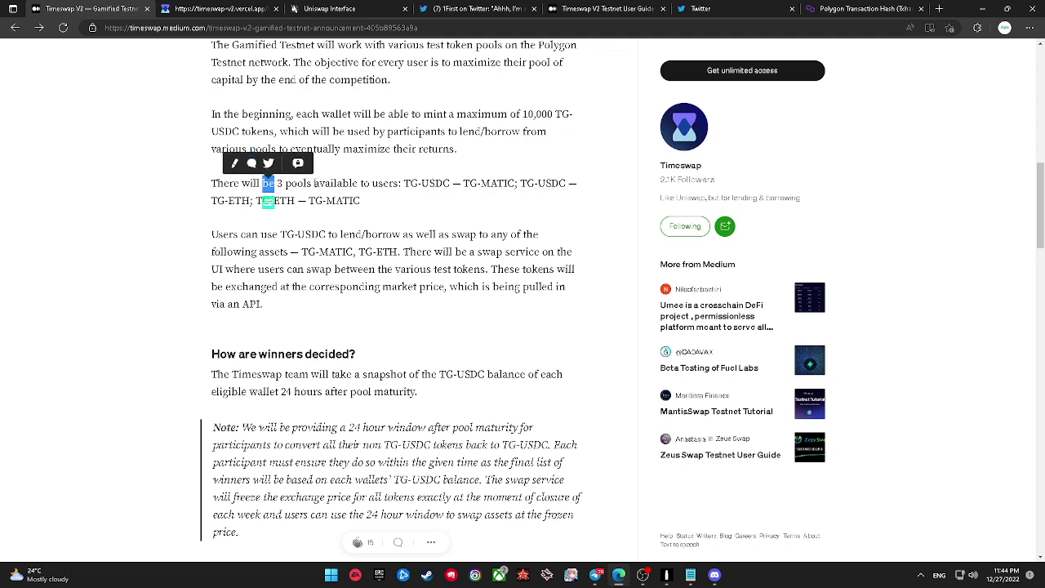
click(324, 201)
drag(278, 183, 343, 183)
click(371, 204)
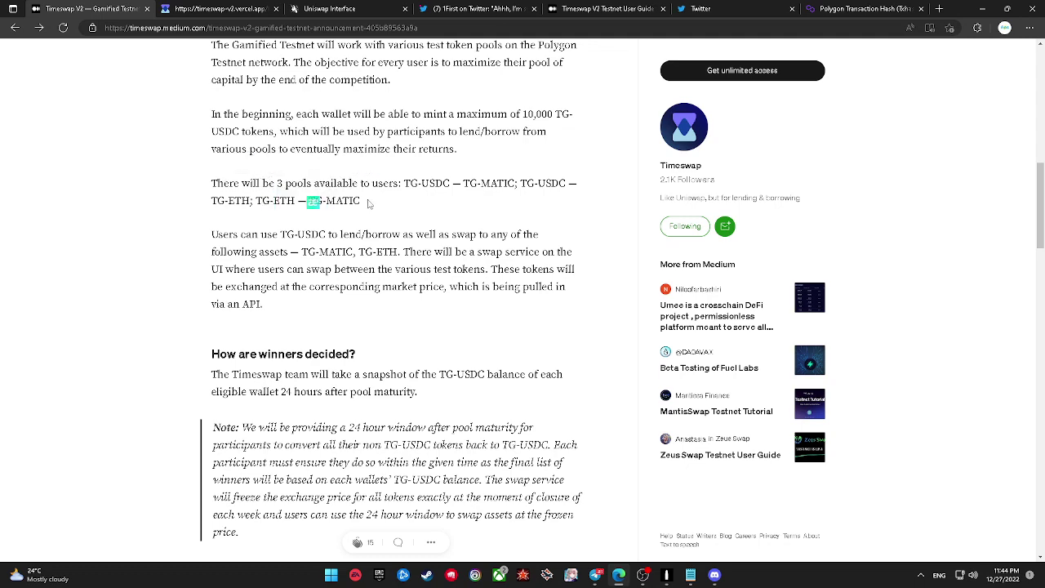
Step: Read how winners are decided and what the participation rules are in the rest of the announcement
scroll(408, 249, down, 1)
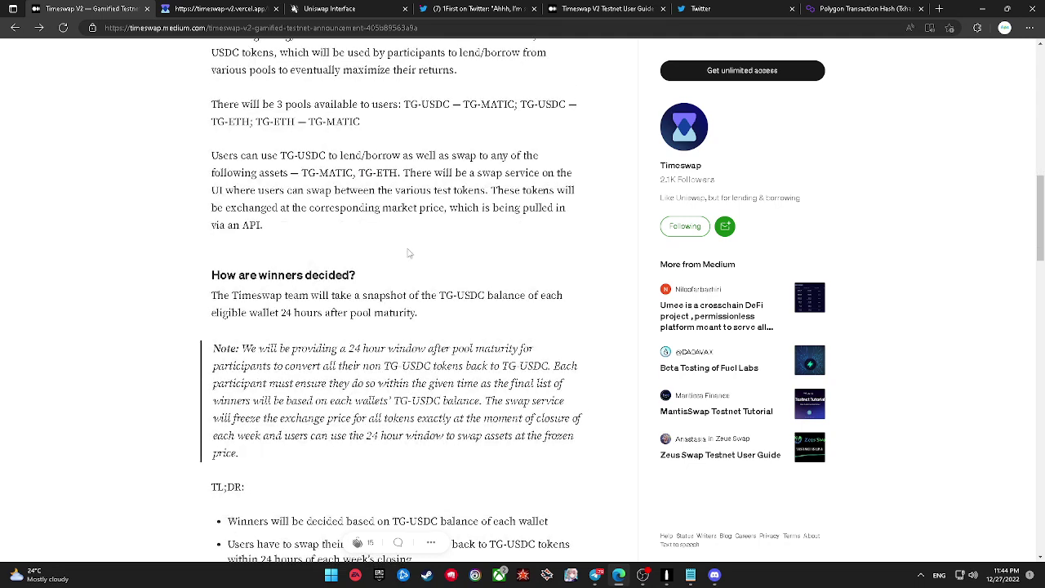
scroll(409, 254, down, 1)
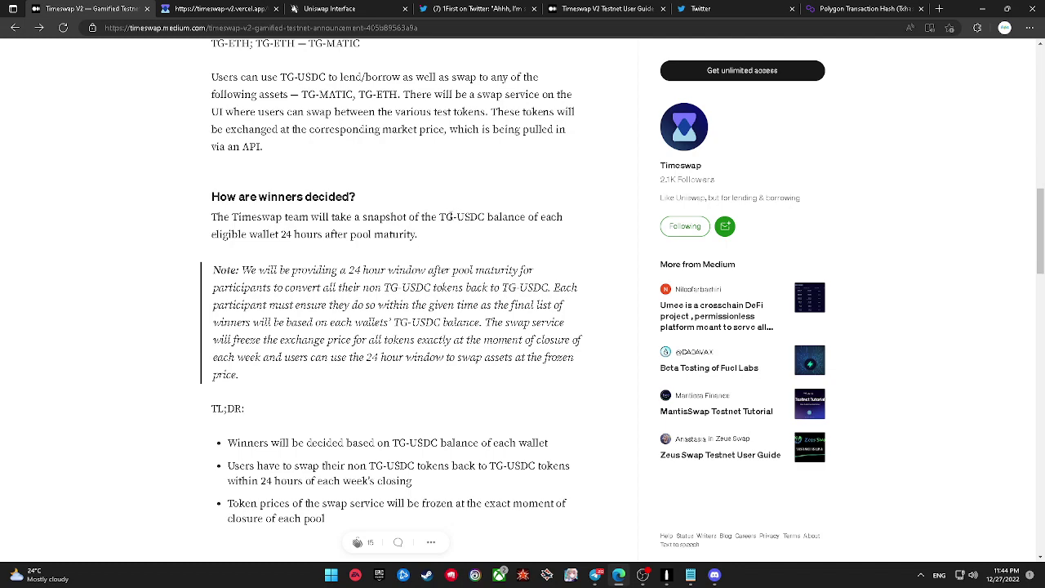
drag(451, 217, 301, 235)
click(315, 234)
double_click(315, 234)
click(315, 252)
scroll(356, 259, down, 4)
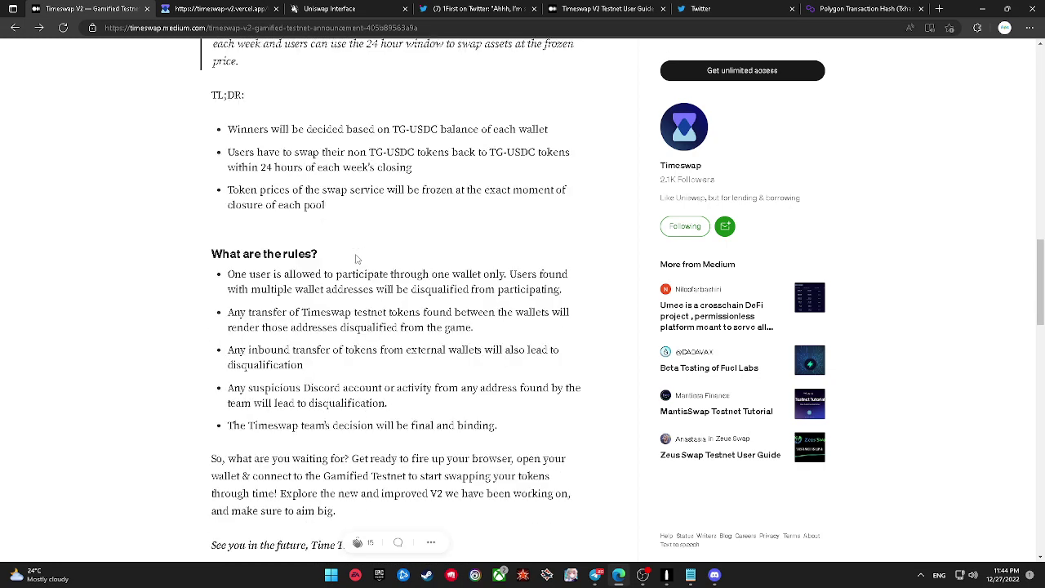
scroll(356, 259, down, 1)
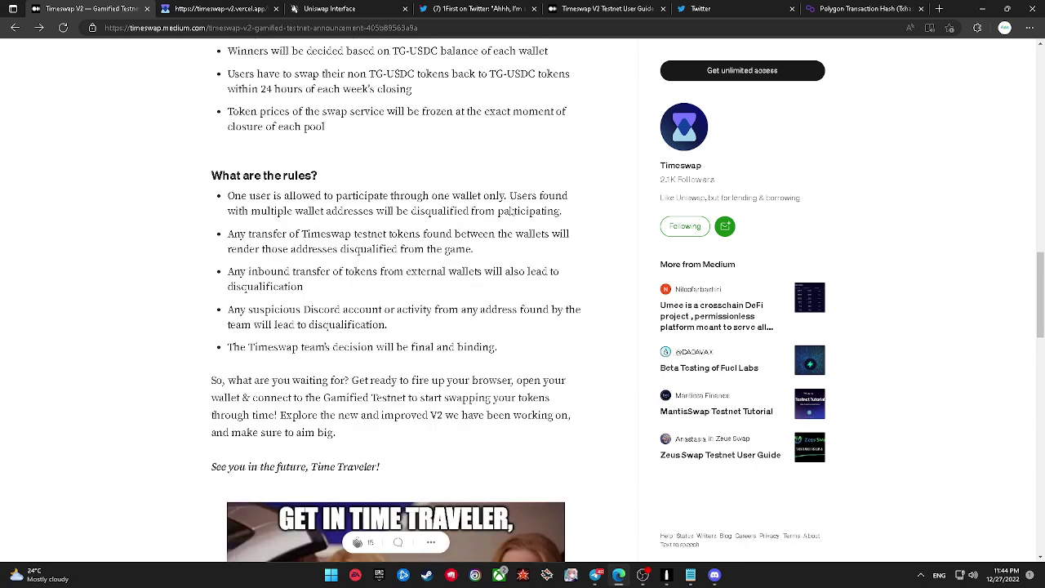
scroll(302, 275, down, 3)
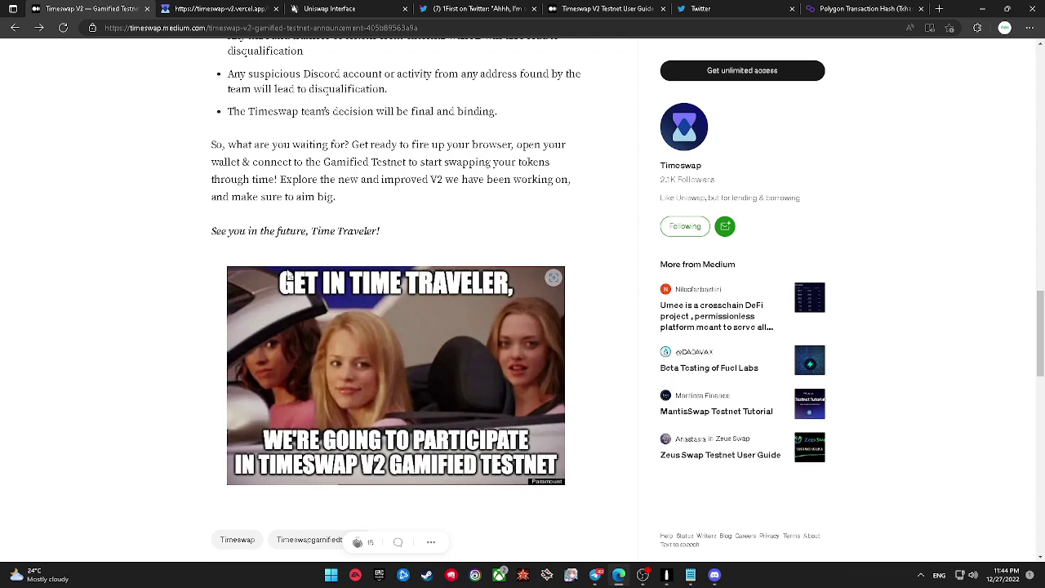
Step: Return to the Timeswap app, dismiss the transaction notice and switch from lending to borrowing
click(190, 8)
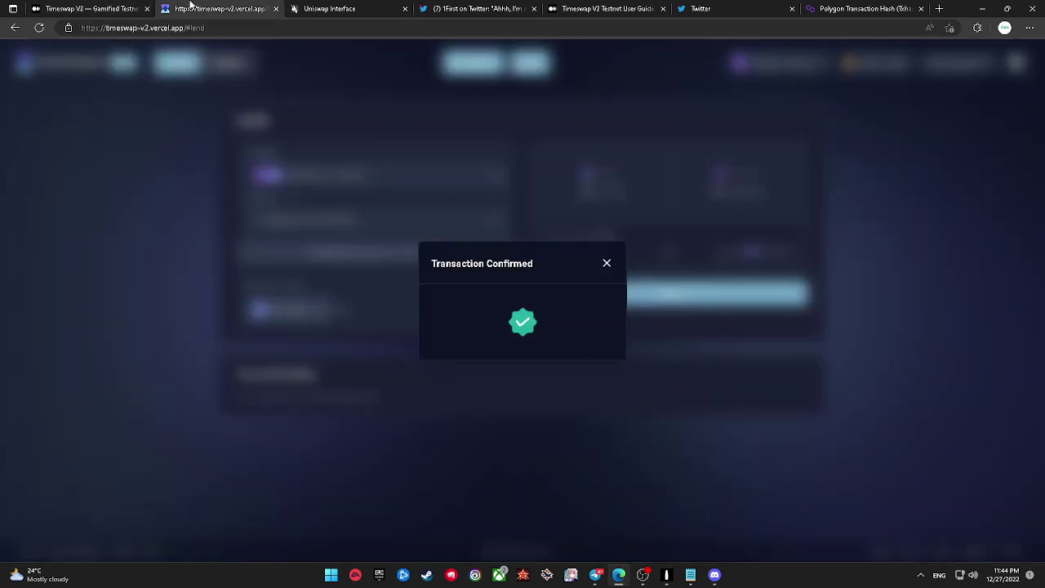
click(606, 265)
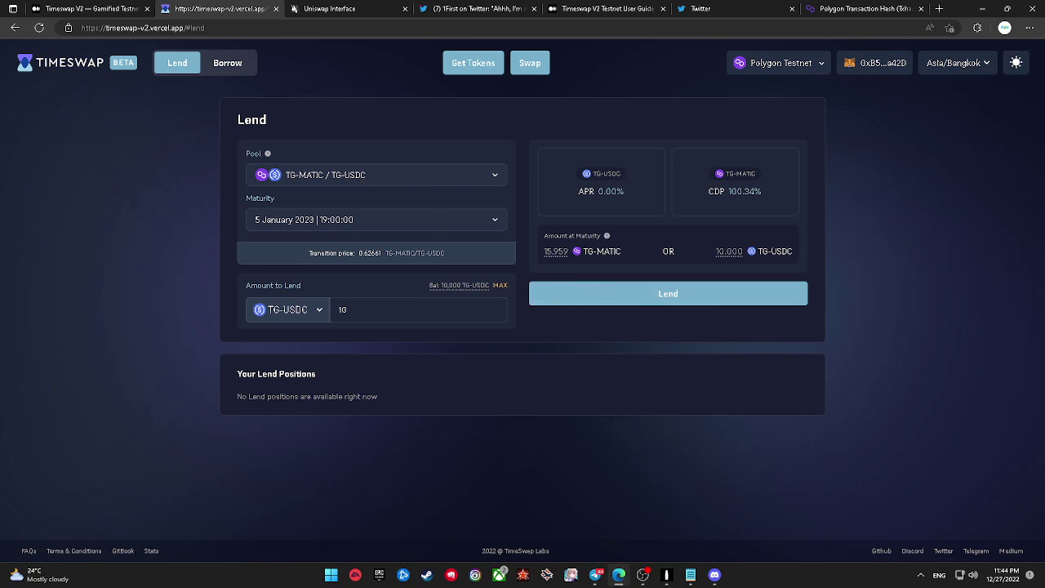
click(215, 70)
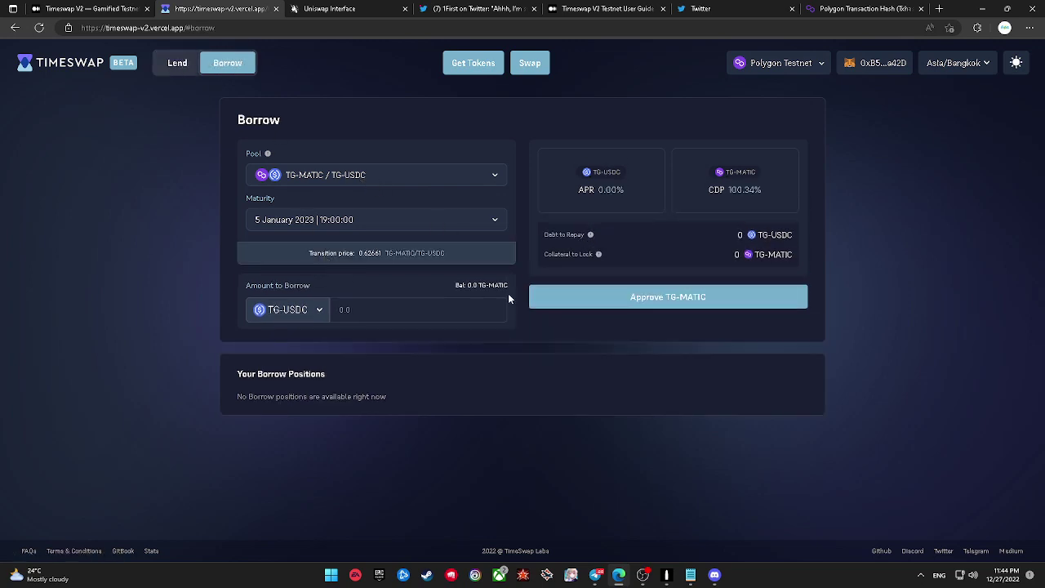
Step: Try 1 TG-USDC as the amount to borrow and clear it again
click(490, 310)
text(1)
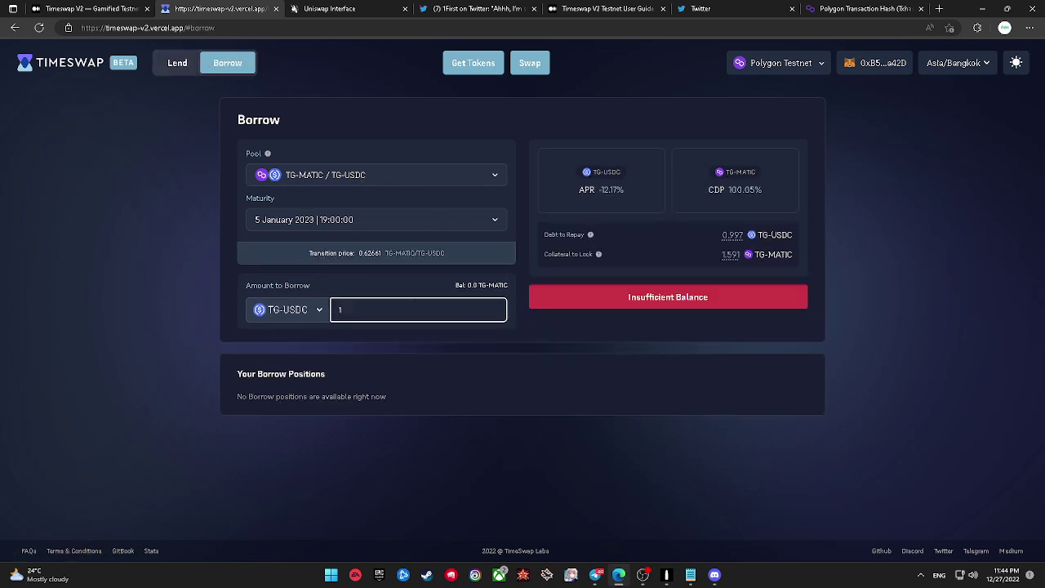
key(BackSpace)
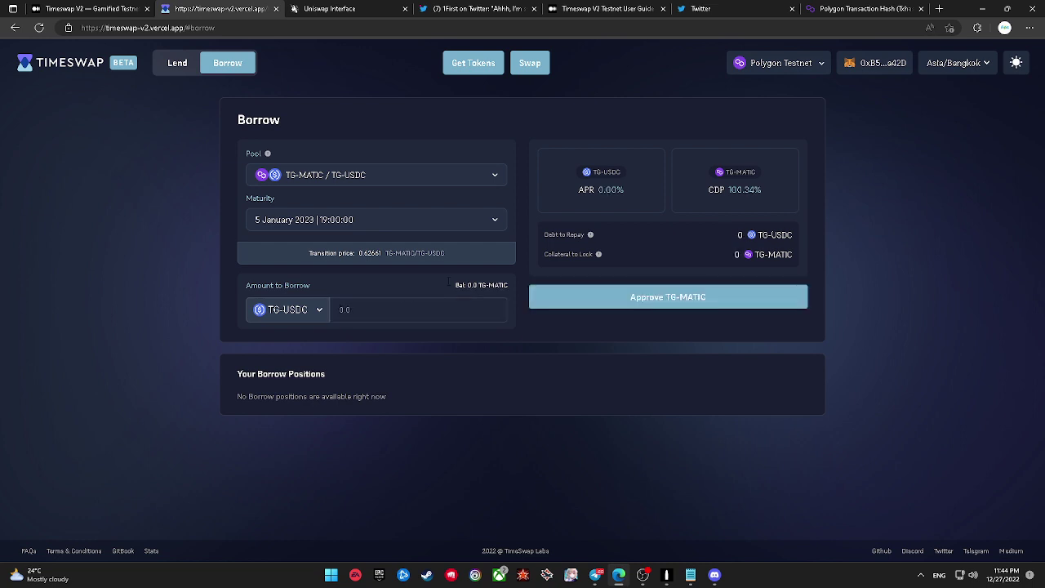
Step: Choose TG-MATIC as the asset to borrow and set the amount to 10
click(277, 310)
click(289, 356)
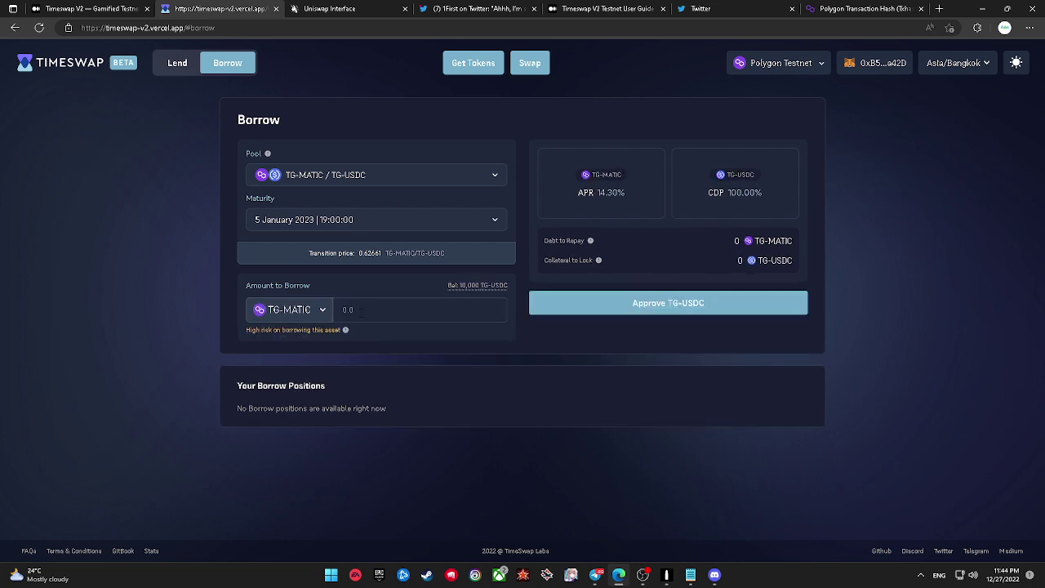
click(422, 303)
text(1)
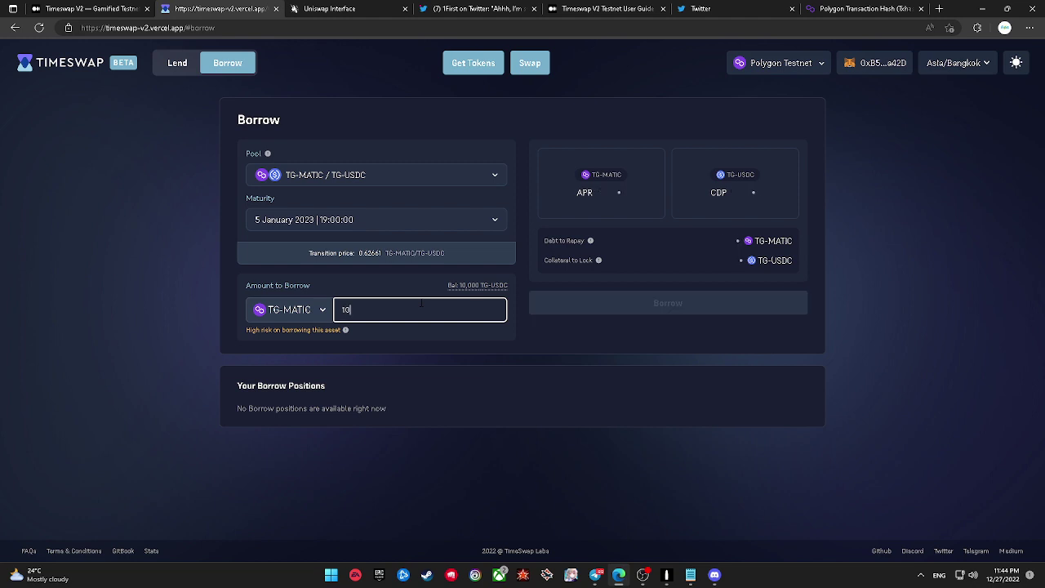
text(0)
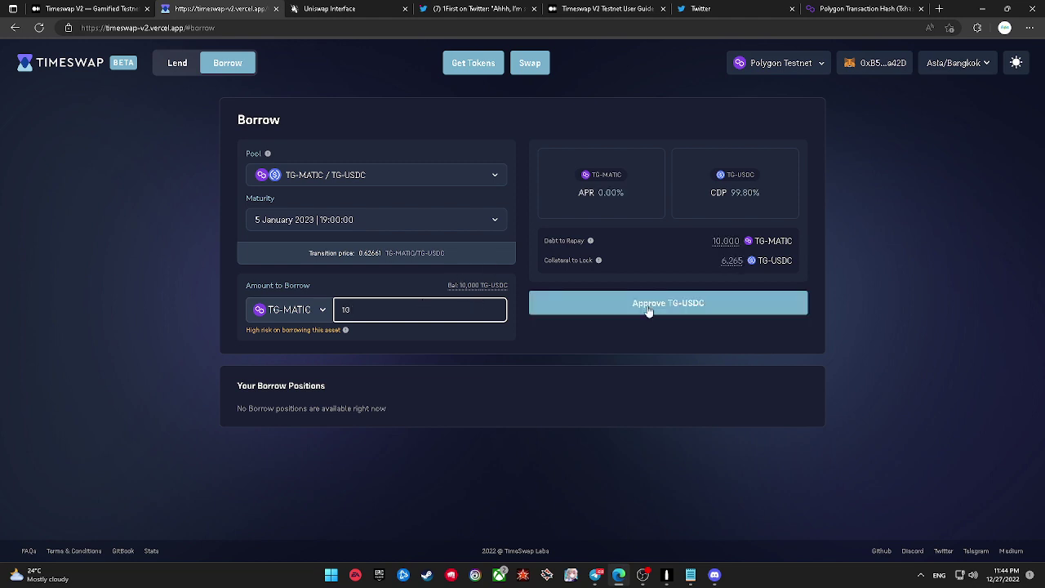
Step: Approve TG-USDC for the borrow, reviewing the full permission details in MetaMask and confirming the request
click(688, 314)
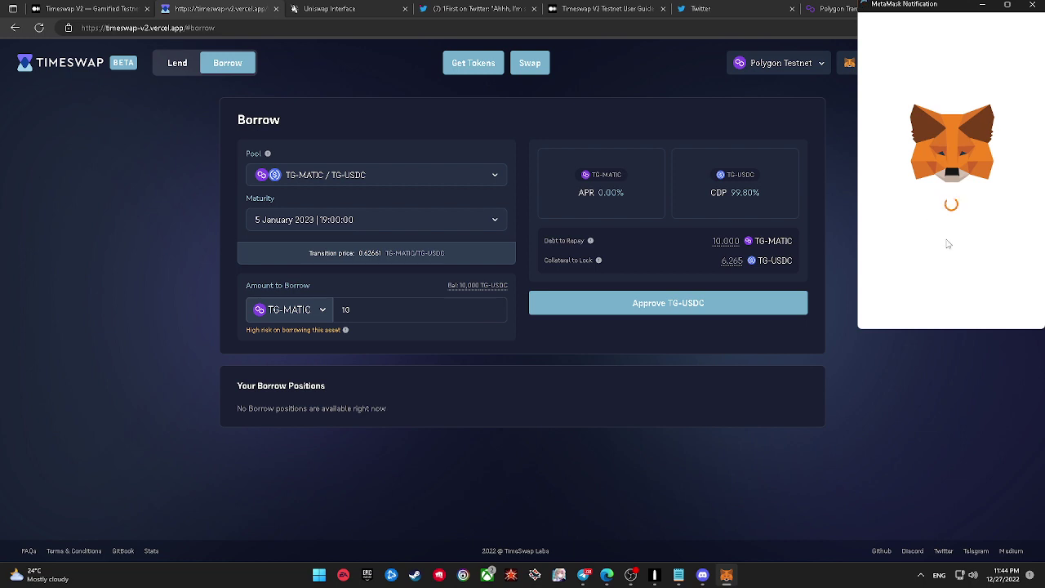
scroll(959, 249, down, 2)
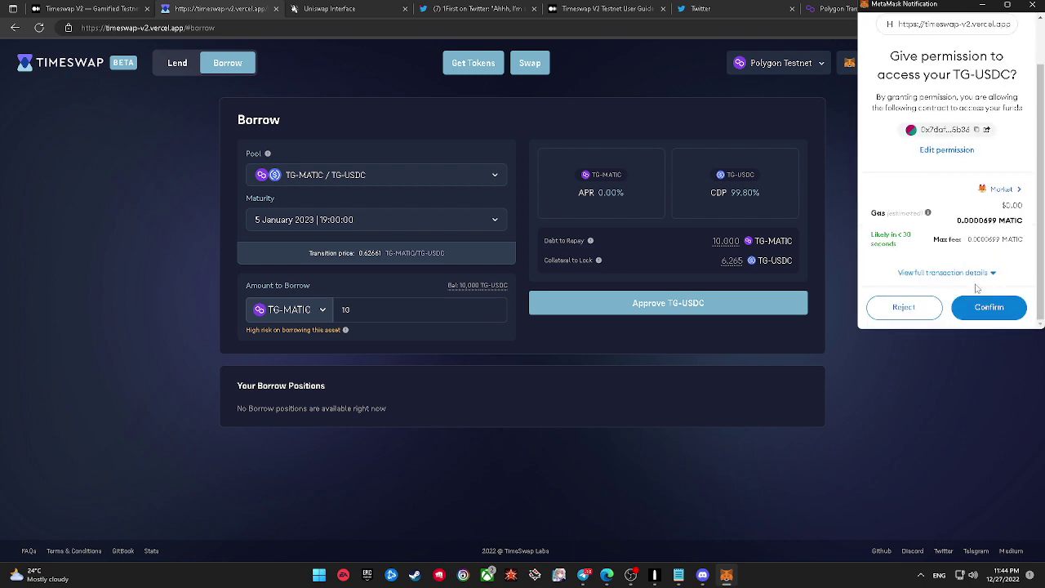
click(983, 278)
scroll(979, 270, down, 4)
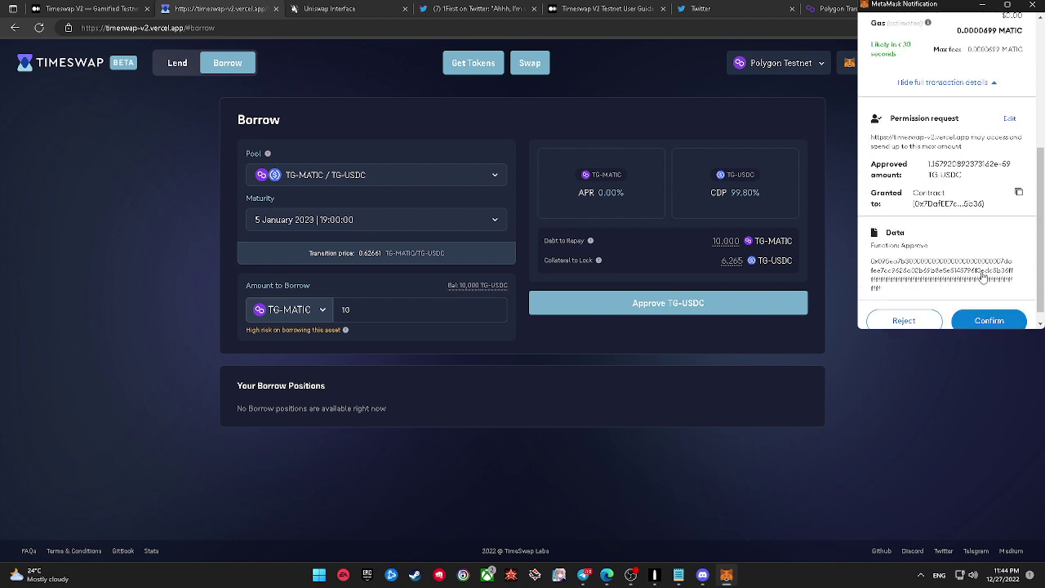
click(982, 306)
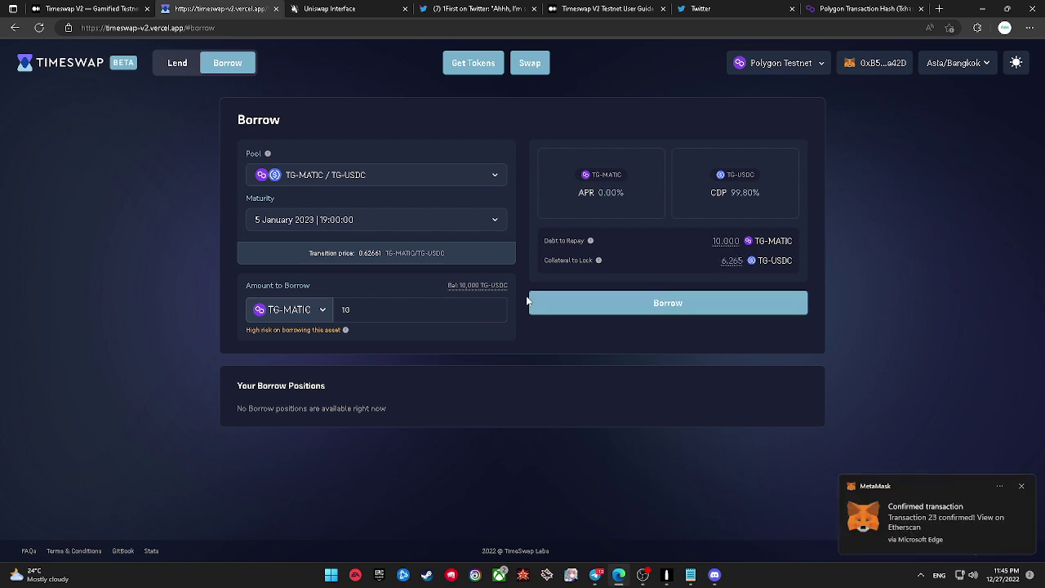
Step: Submit the 10 TG-MATIC borrow, confirm the transaction in MetaMask and dismiss the transaction notice
click(567, 299)
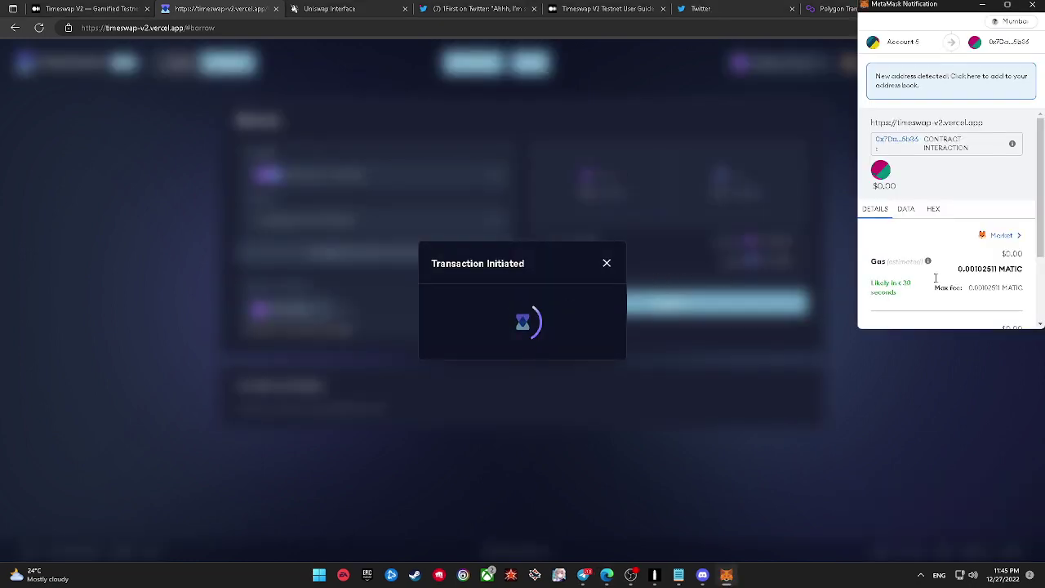
scroll(955, 284, down, 2)
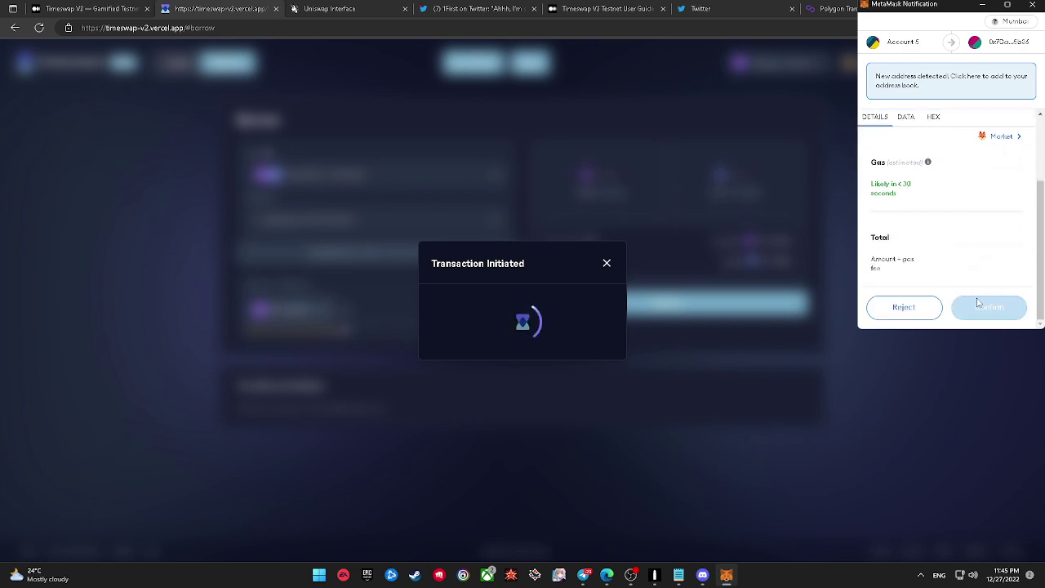
click(984, 306)
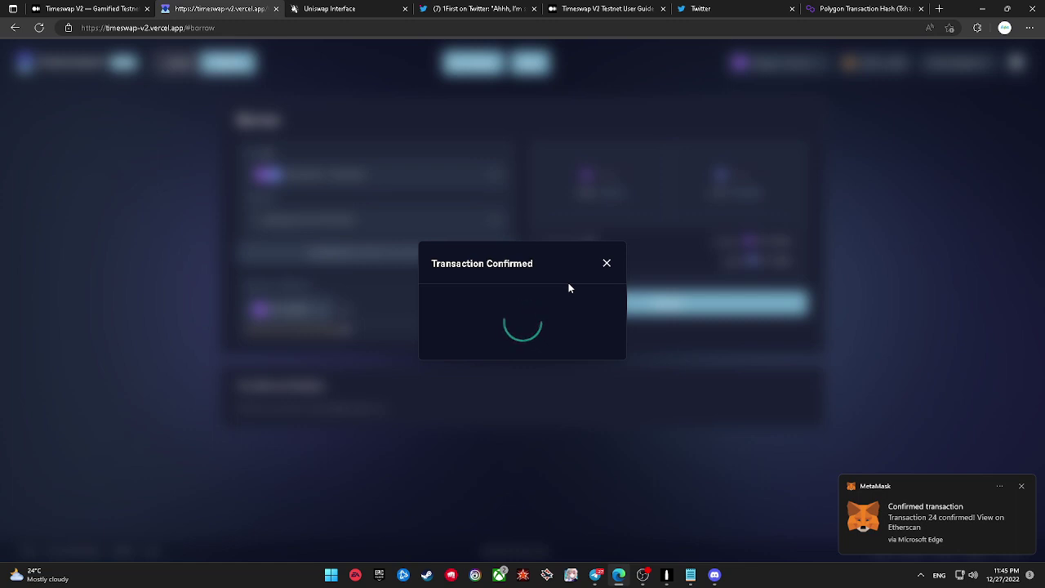
click(604, 264)
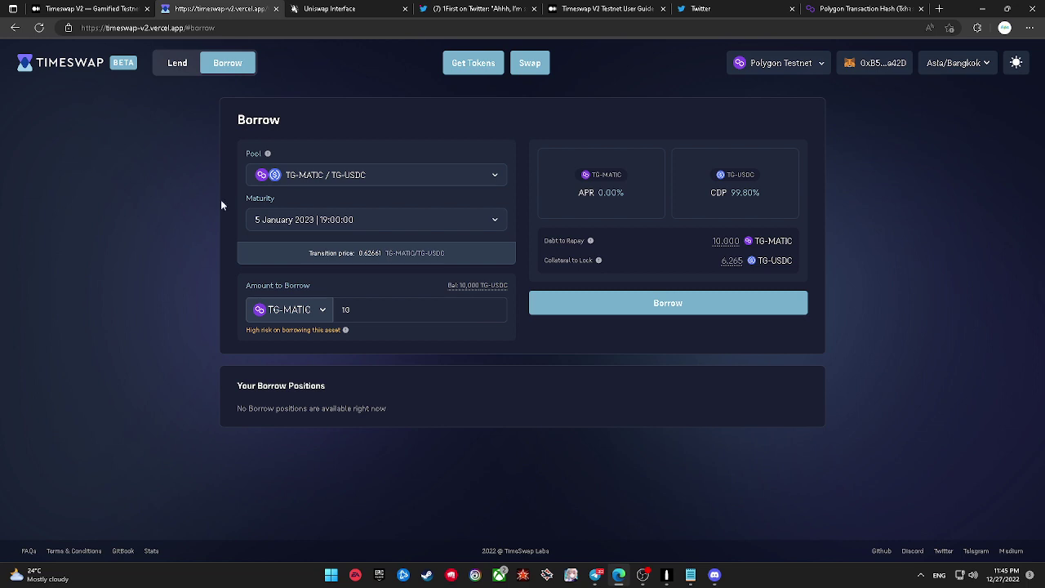
Step: Switch to lending in the TG-MATIC / TG-USDC pool, choose TG-USDC as the asset and set the amount to lend to 10
click(183, 65)
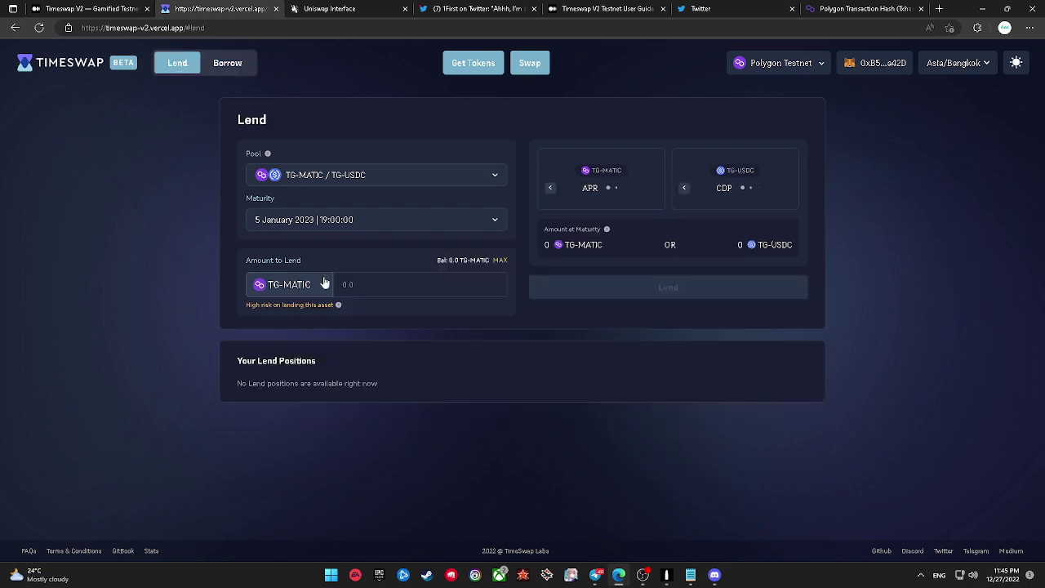
click(421, 310)
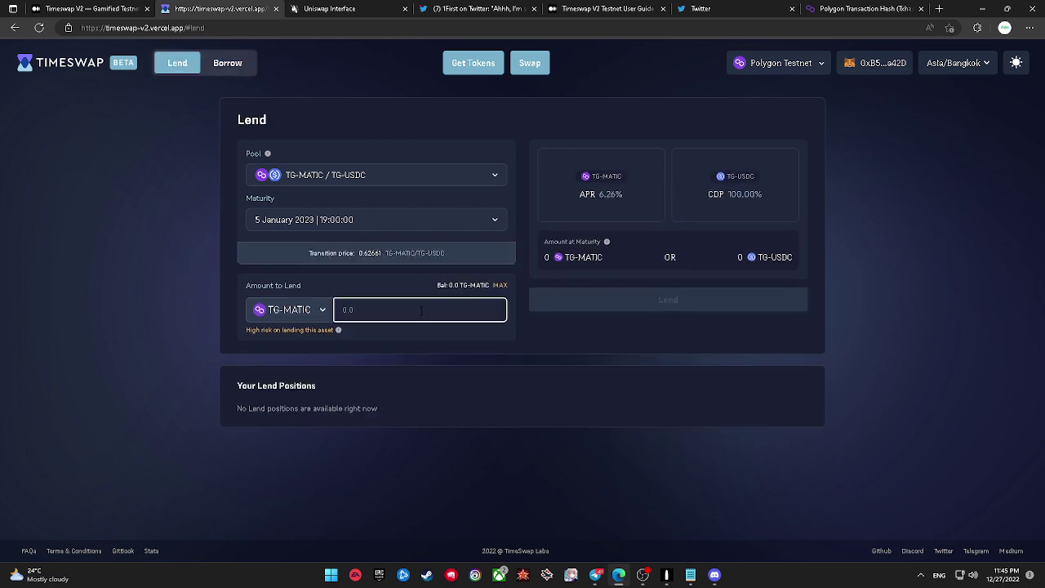
click(318, 309)
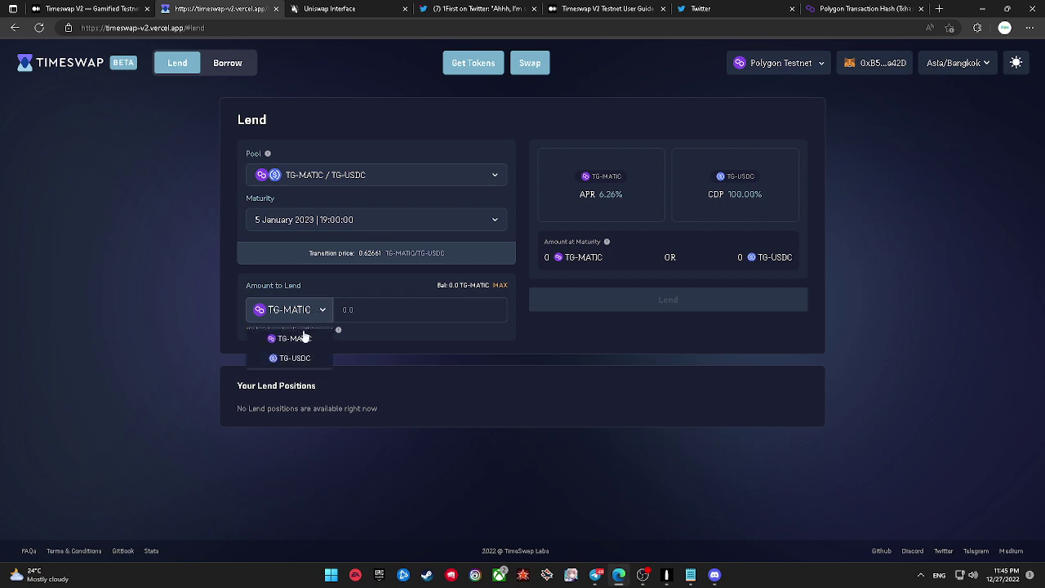
click(294, 358)
click(369, 310)
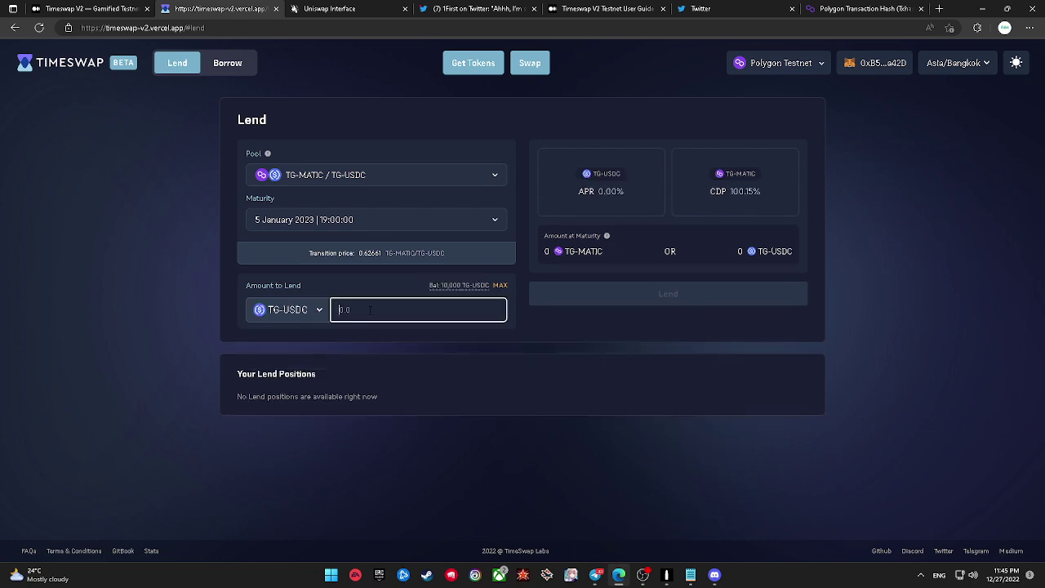
text(10)
Step: Submit the 10 TG-USDC lend and confirm the transaction in MetaMask
click(633, 295)
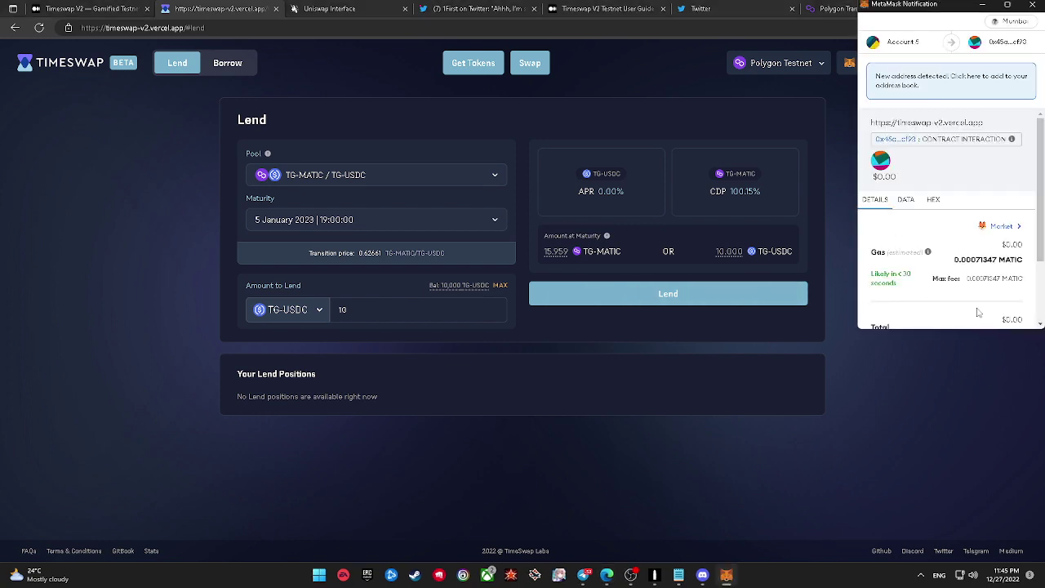
double_click(982, 306)
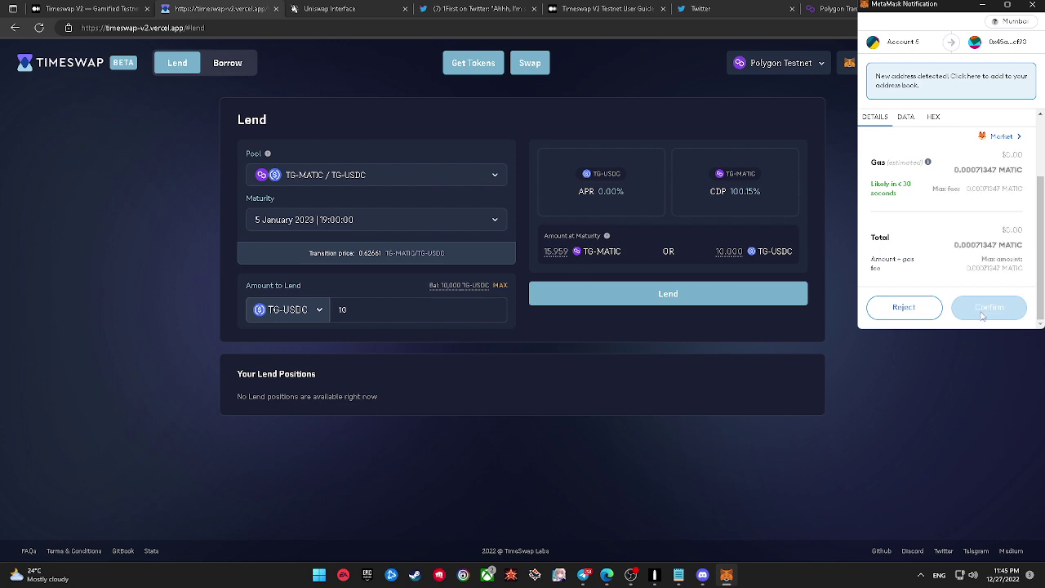
click(982, 312)
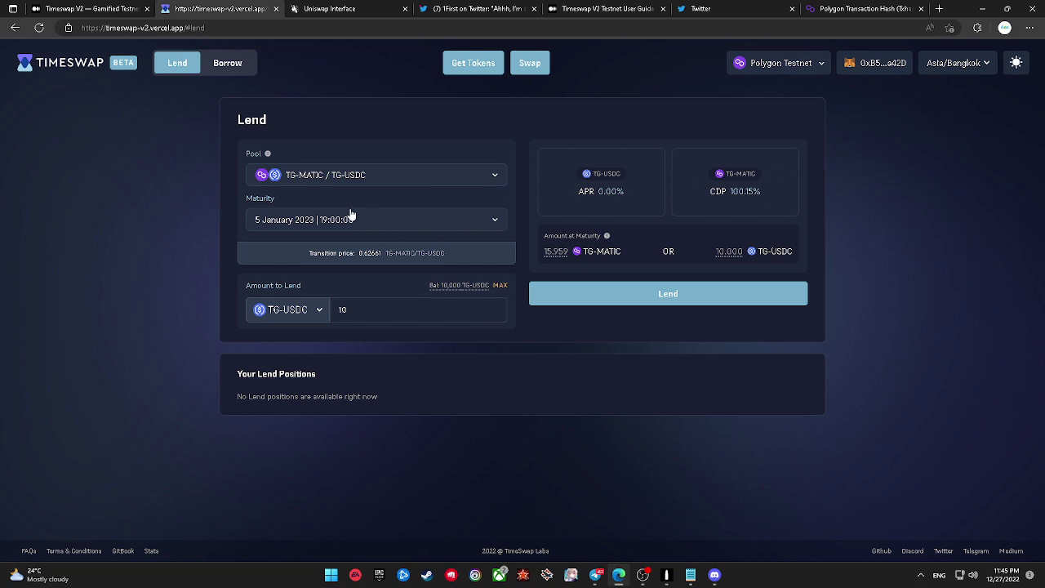
click(332, 187)
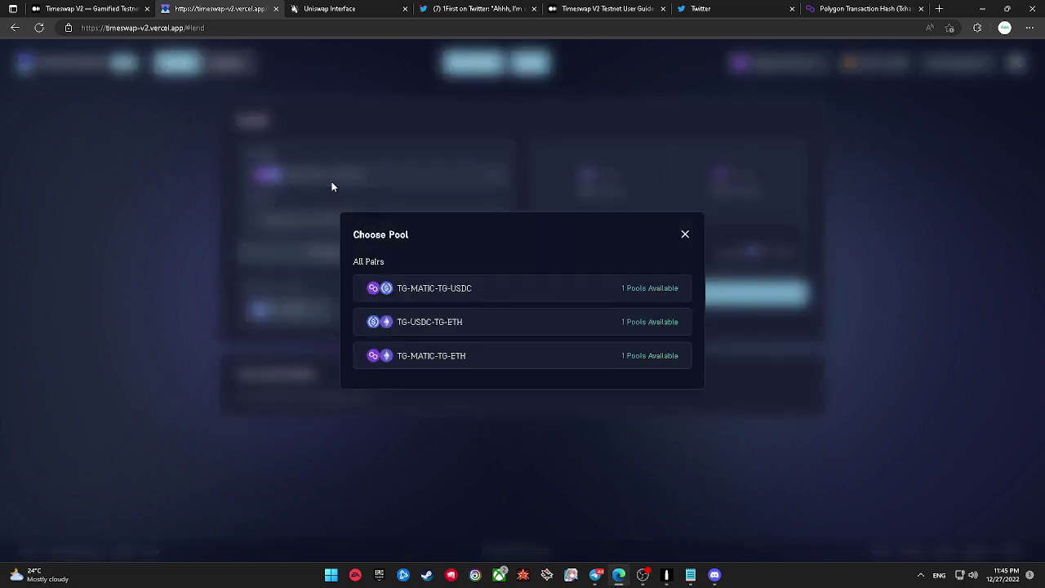
click(331, 187)
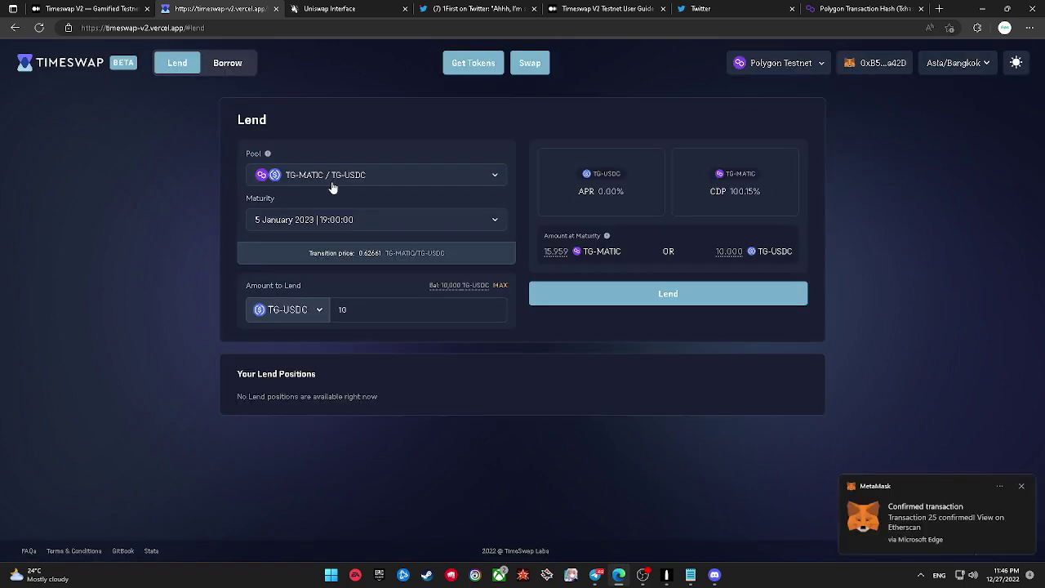
click(332, 187)
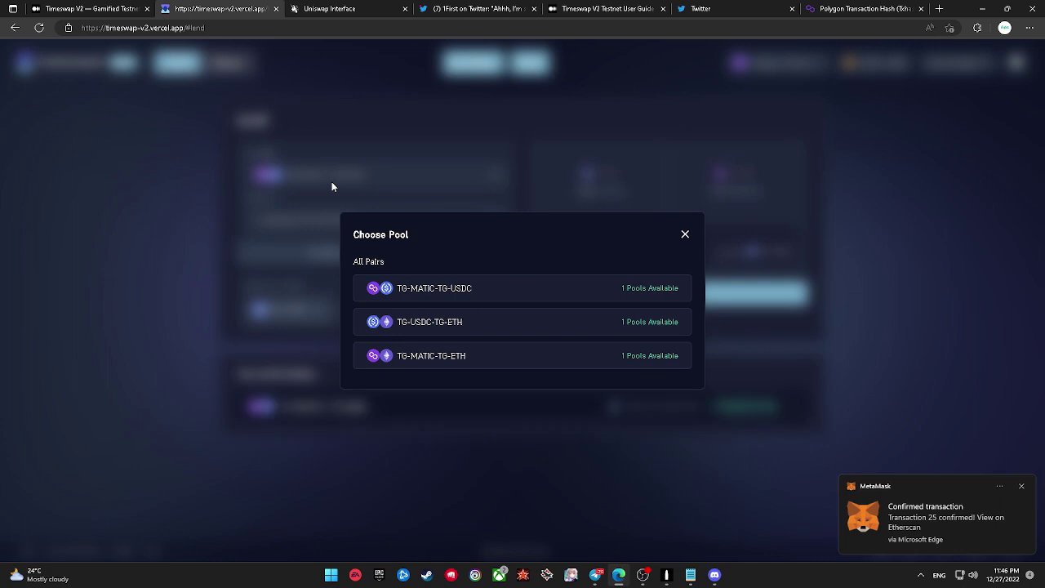
click(331, 185)
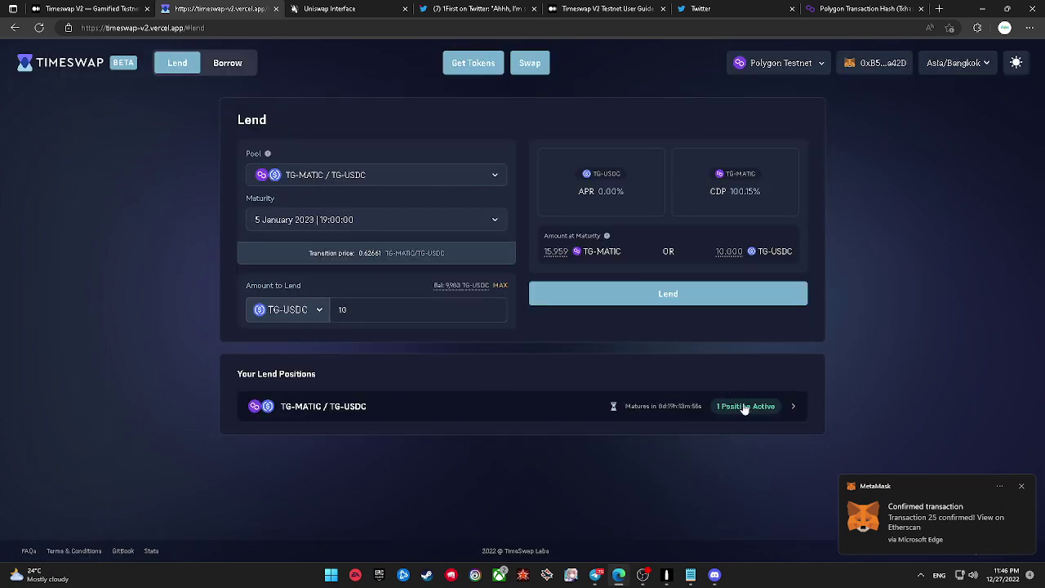
Step: Switch to borrowing and reselect the TG-MATIC / TG-USDC pool with the 5 January 2023, 19:00:00 maturity
click(235, 64)
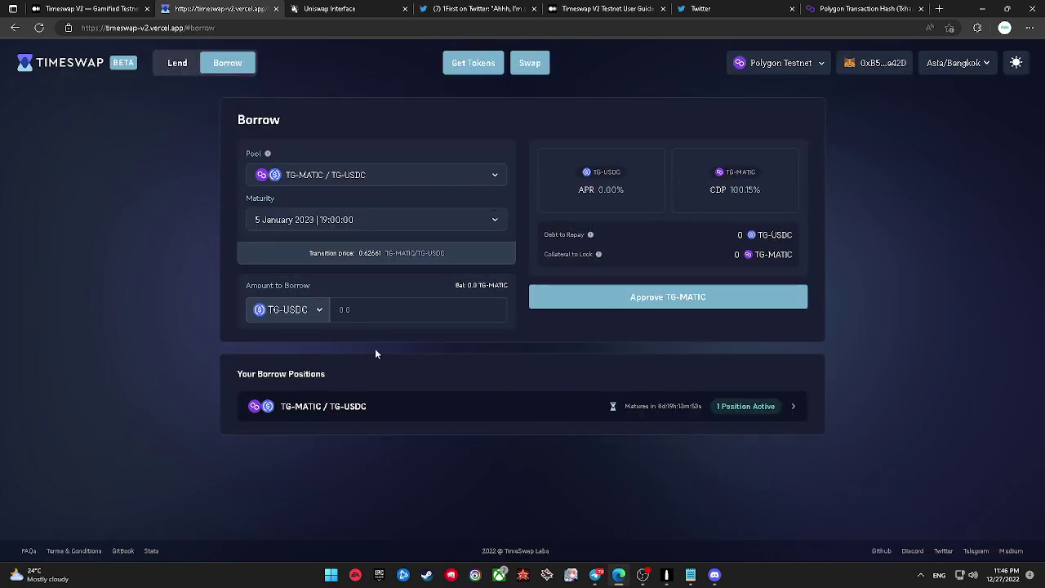
click(305, 186)
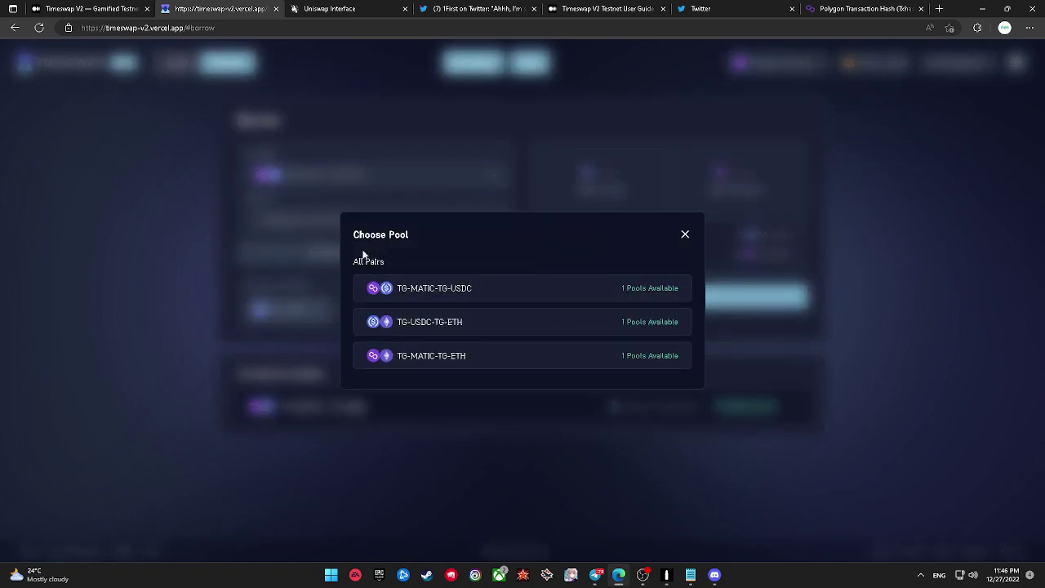
click(326, 169)
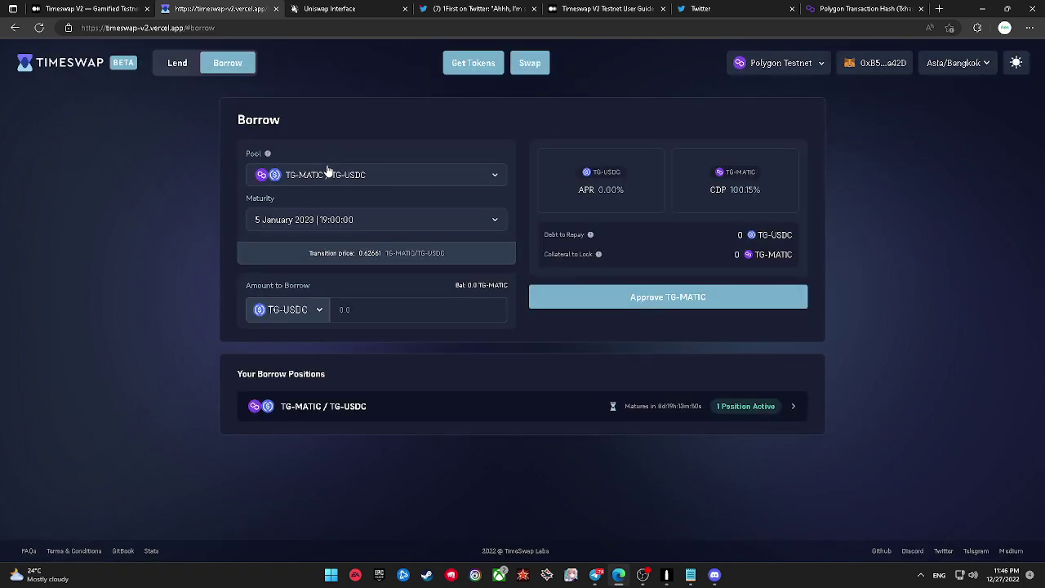
click(375, 186)
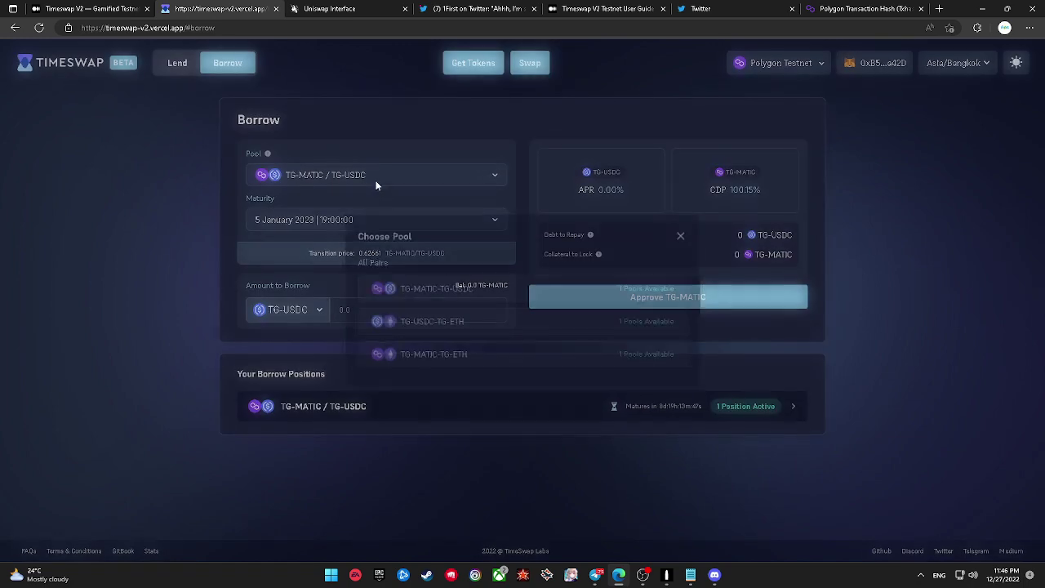
click(449, 286)
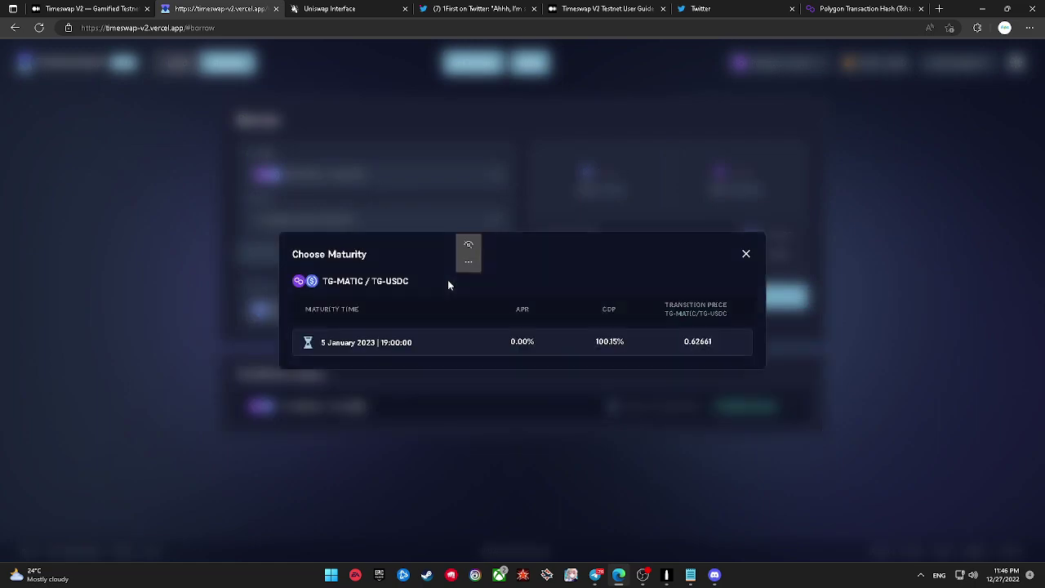
click(431, 346)
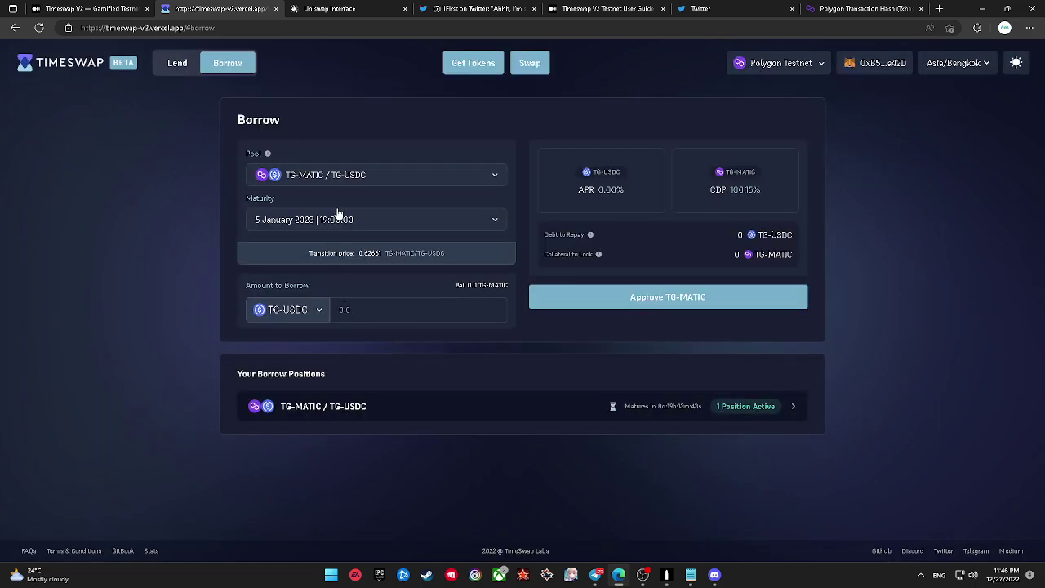
click(356, 183)
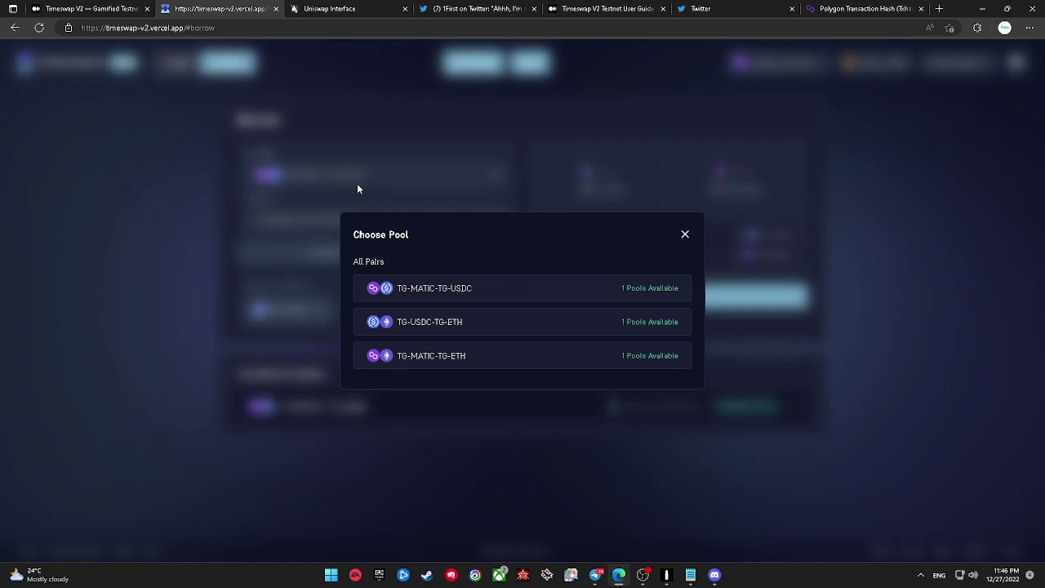
click(413, 293)
click(399, 342)
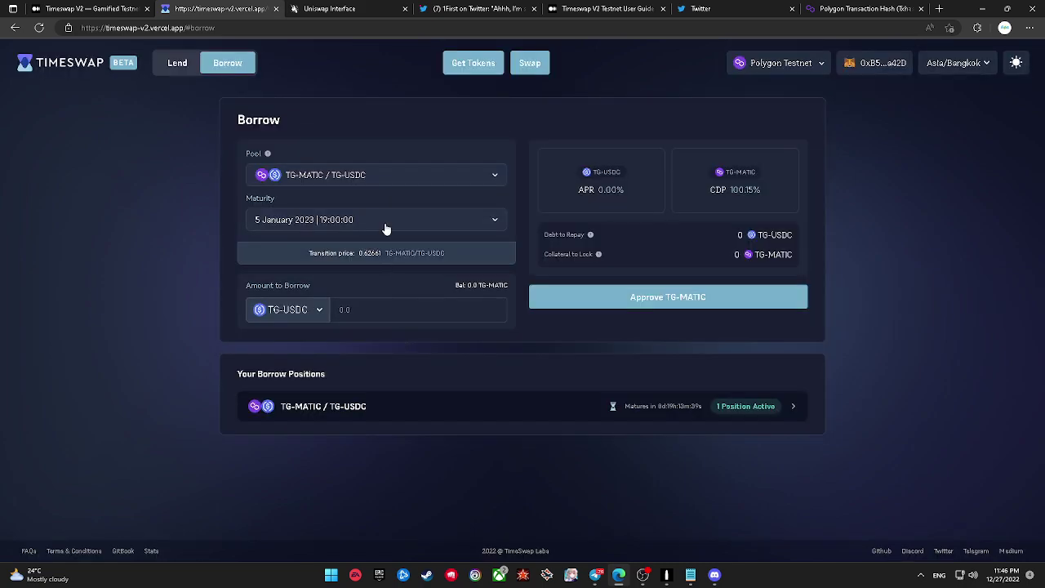
Step: Change the borrow pool to TG-USDC / TG-ETH with the 5 January 2023, 19:00:00 maturity
click(376, 184)
click(431, 321)
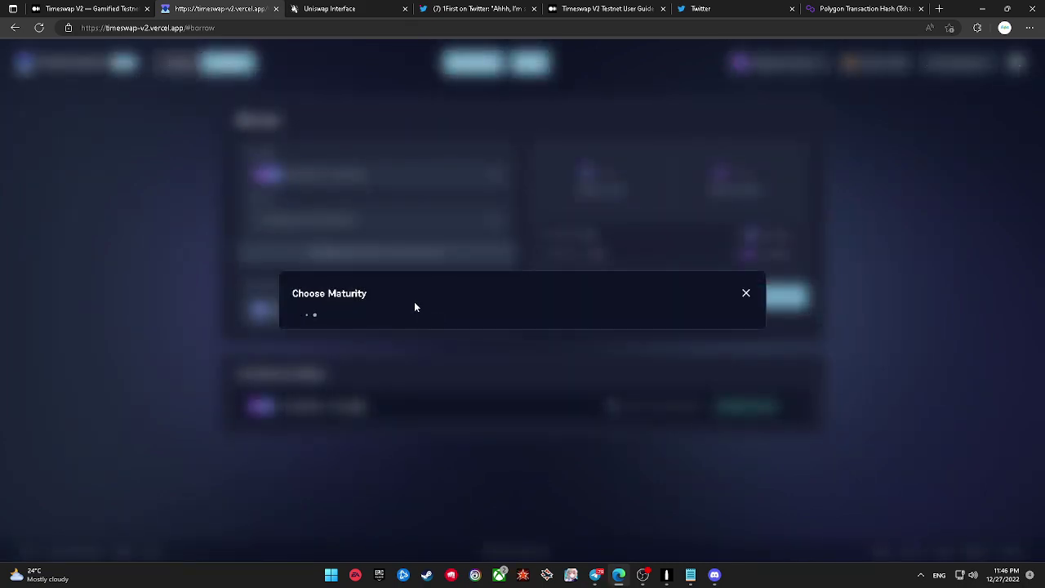
click(429, 342)
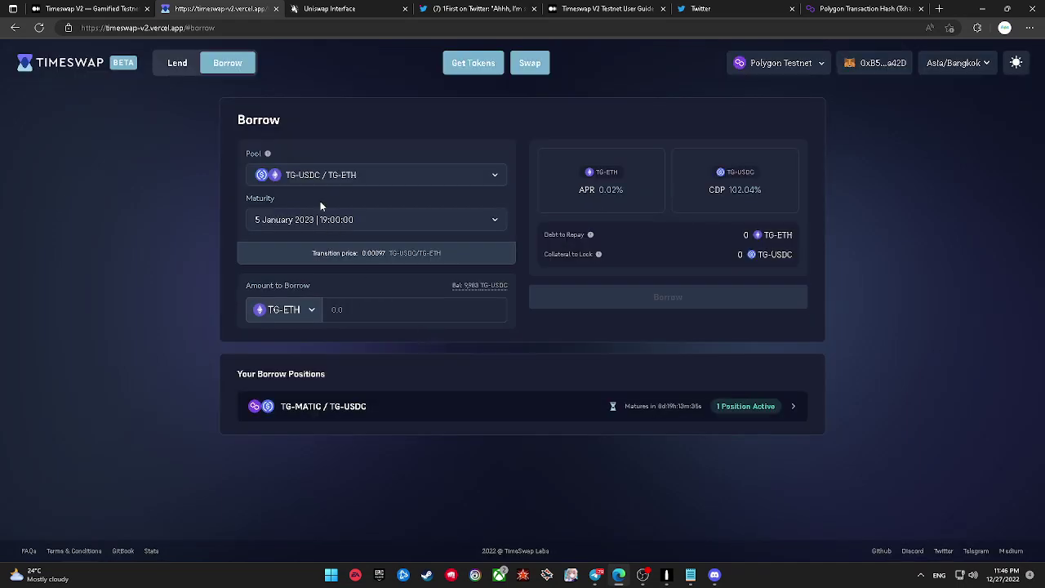
Step: Try 10 TG-ETH as the amount to borrow, and reduce it to 1 TG-ETH
click(312, 315)
click(376, 312)
text(1)
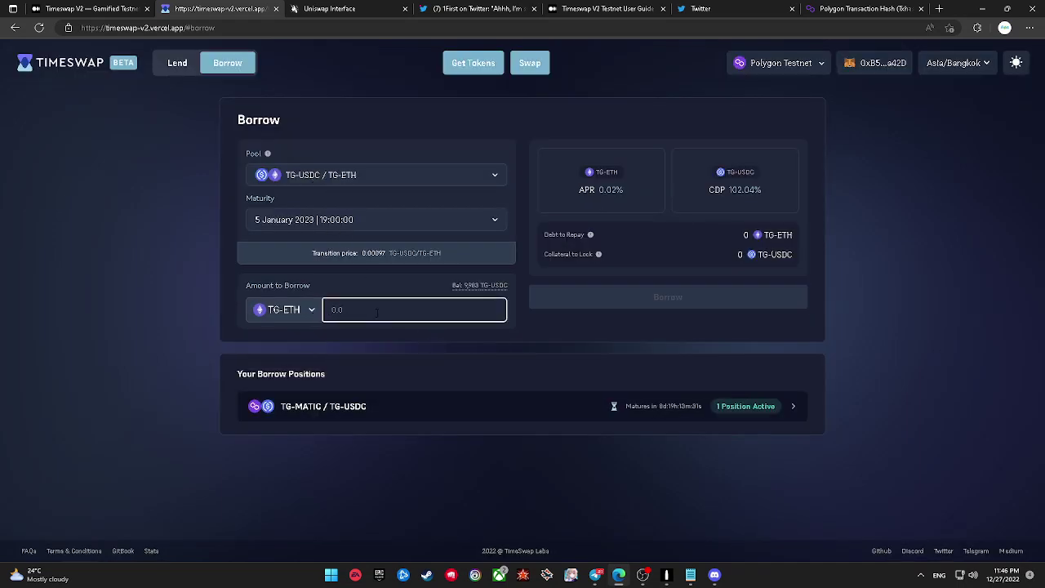
text(0)
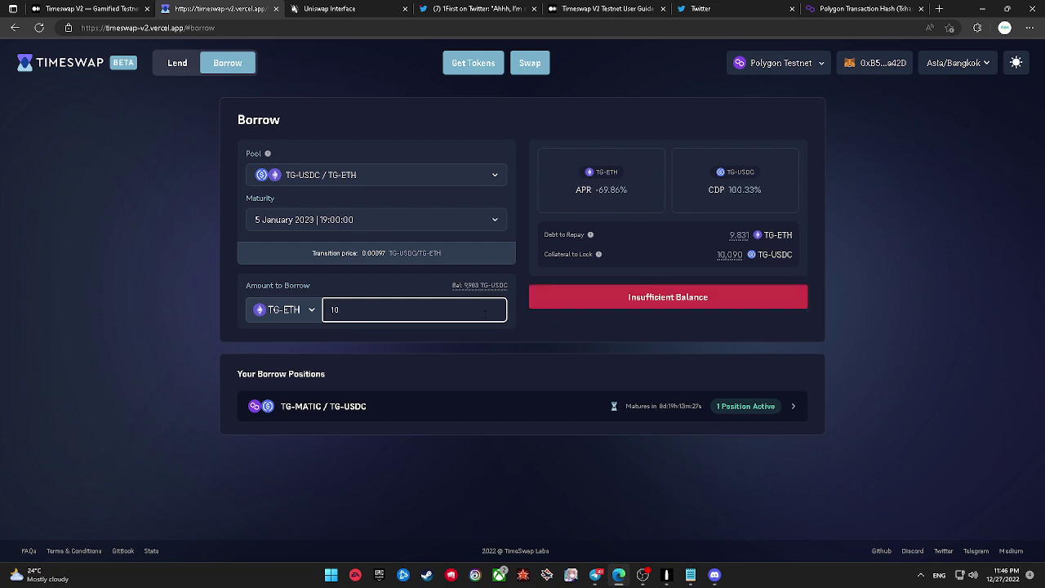
key(BackSpace)
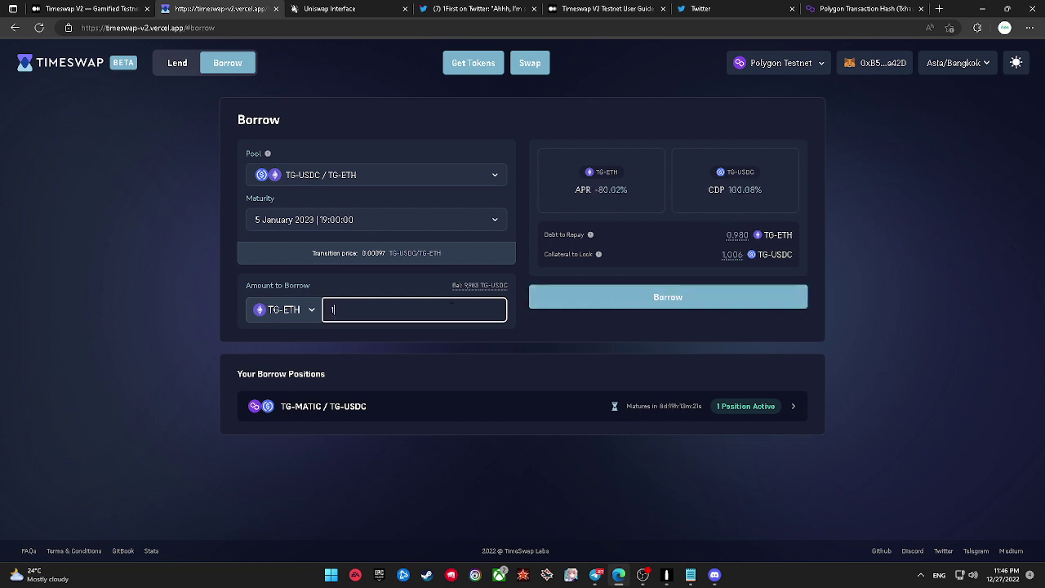
Step: Submit the 1 TG-ETH borrow, confirm the transaction in MetaMask and dismiss the transaction notice
click(573, 294)
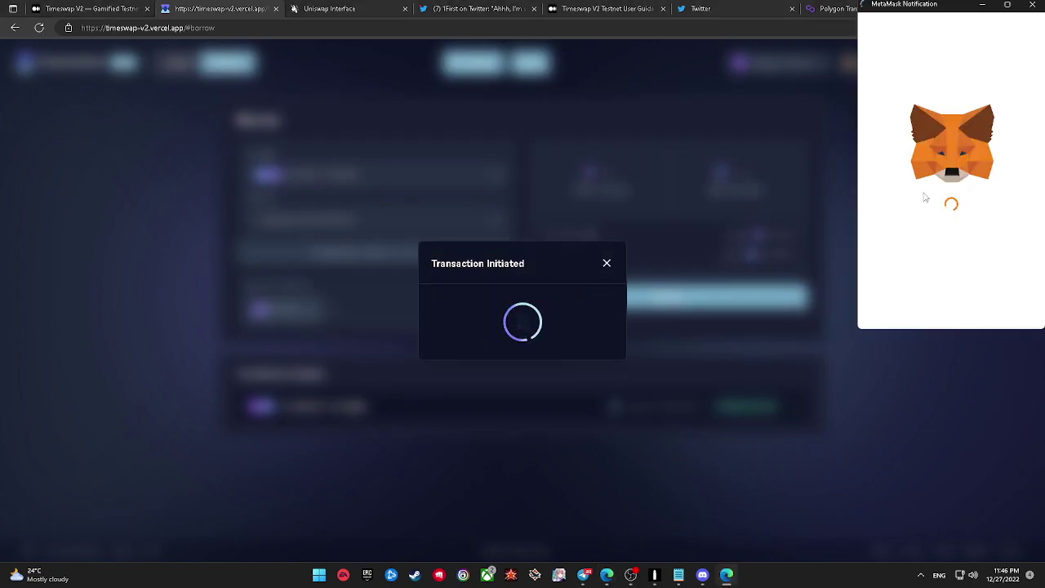
scroll(933, 231, down, 3)
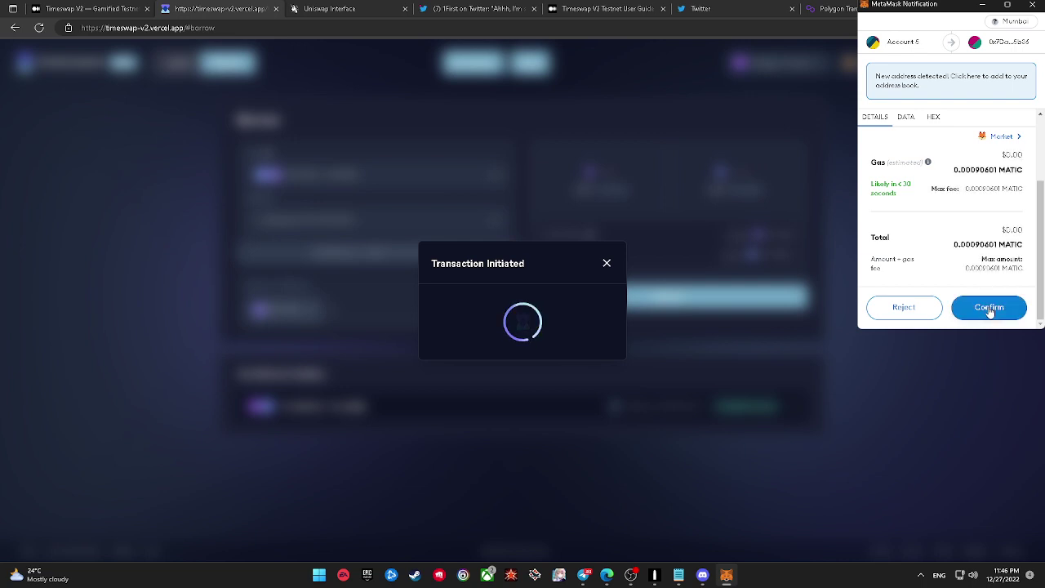
click(990, 309)
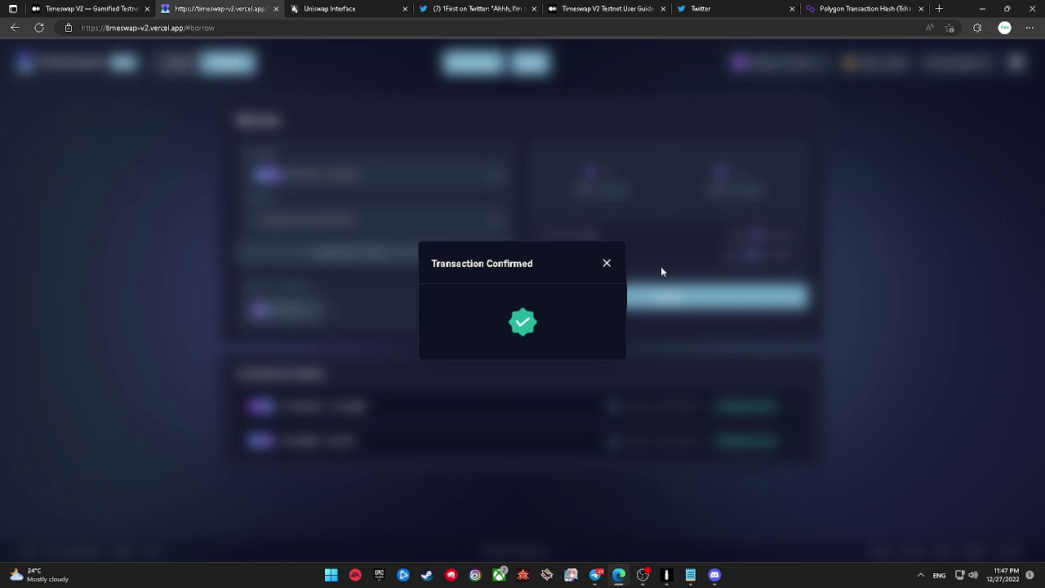
click(607, 263)
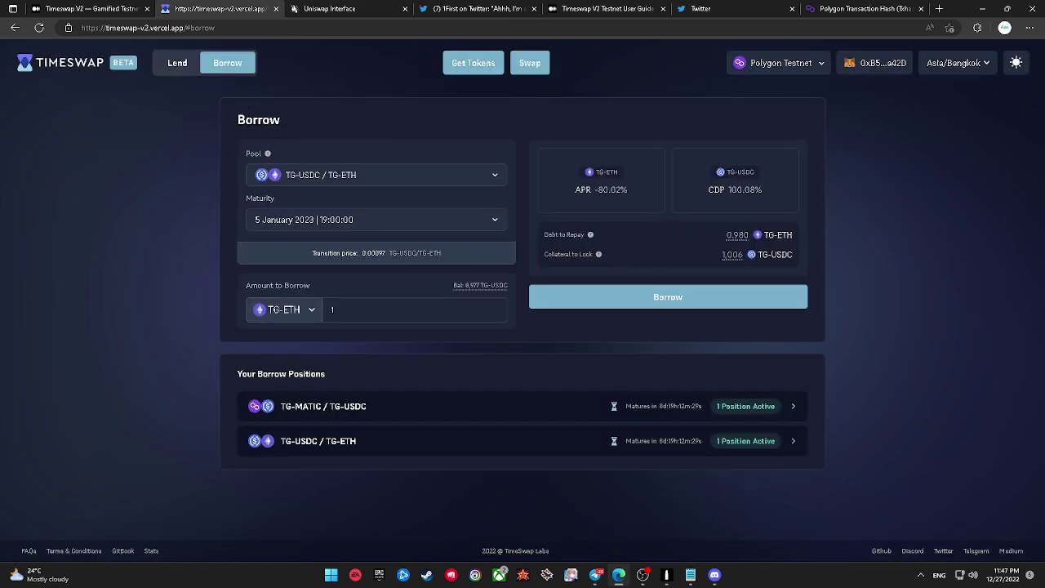
Step: Switch to lending in the TG-USDC / TG-ETH pool maturing 5 January 2023, 19:00:00, and set the amount to lend to 1 TG-ETH
click(177, 63)
click(369, 173)
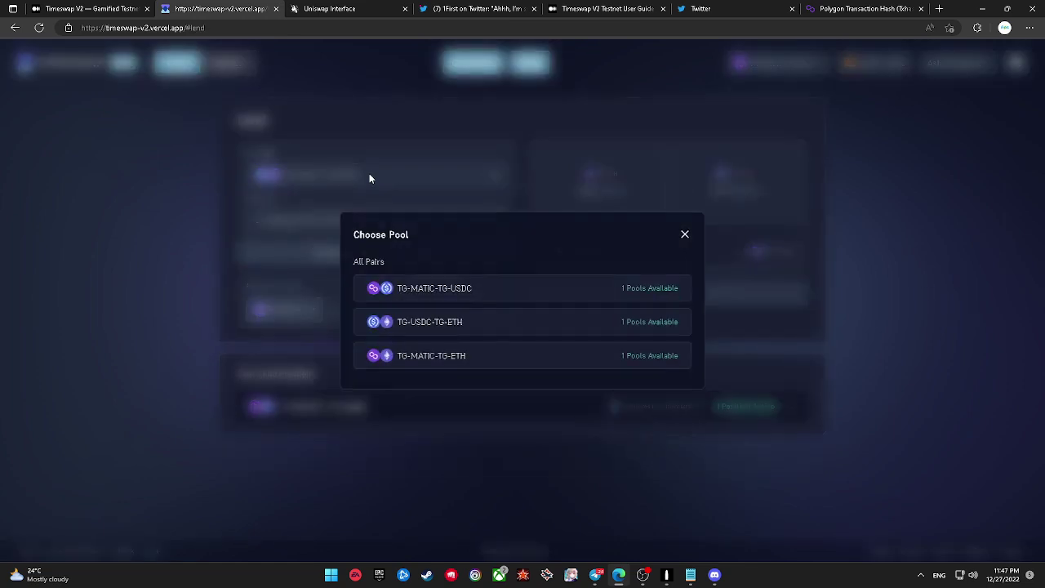
click(456, 324)
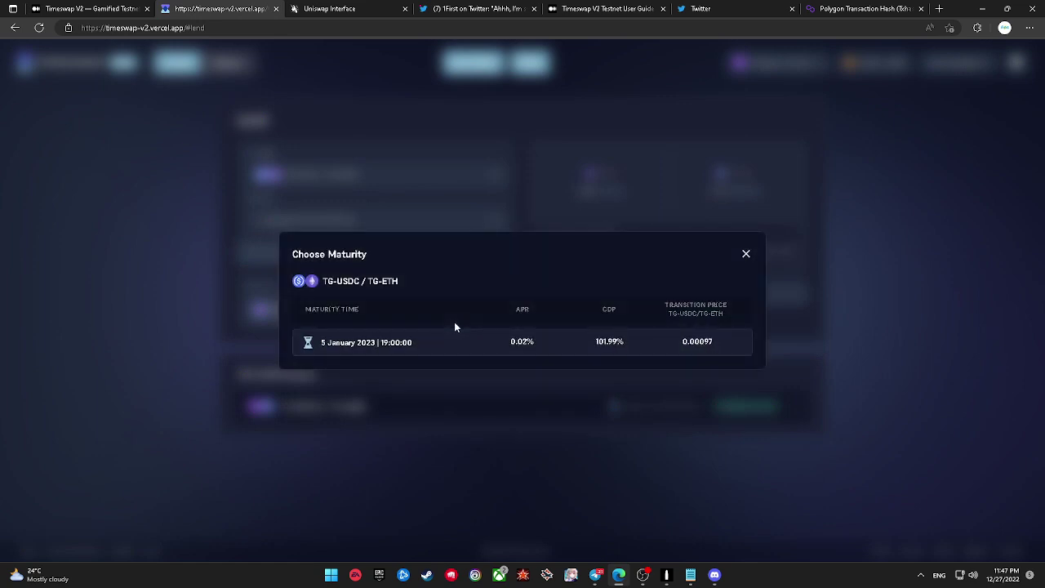
click(447, 343)
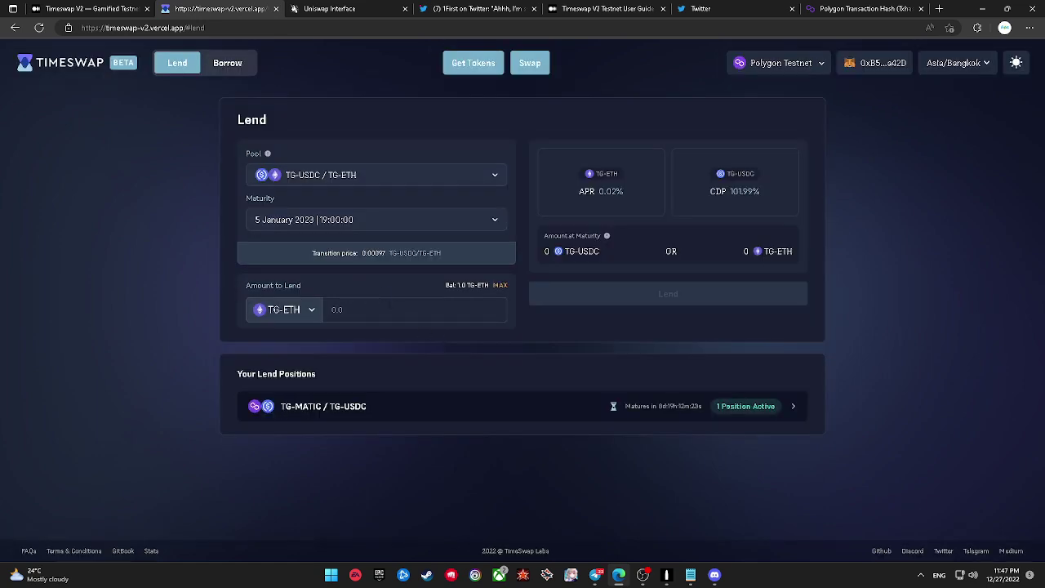
click(400, 316)
text(1)
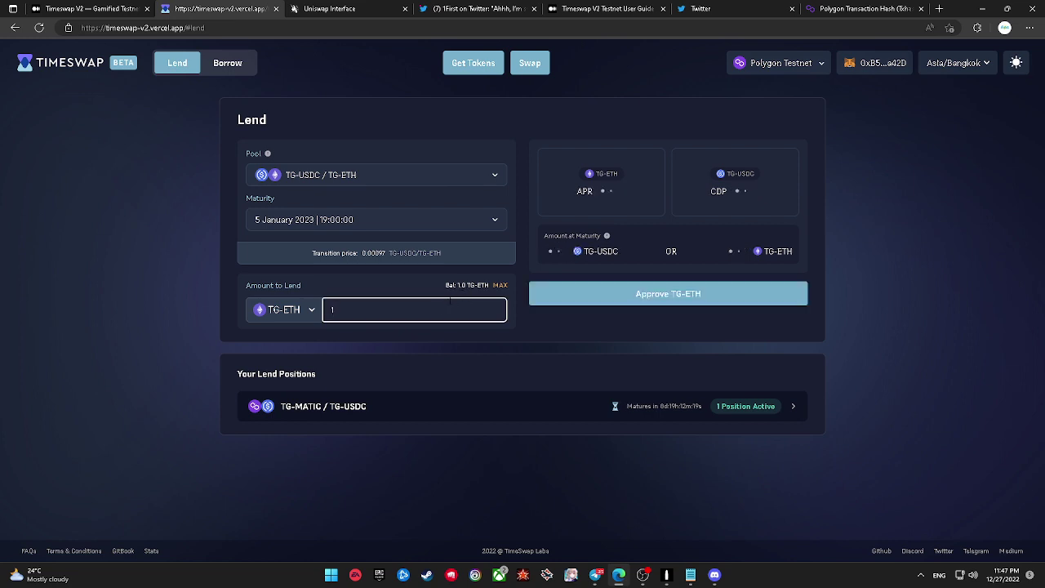
Step: Approve TG-ETH for lending, confirm the permission request in MetaMask and dismiss the transaction notice
click(625, 300)
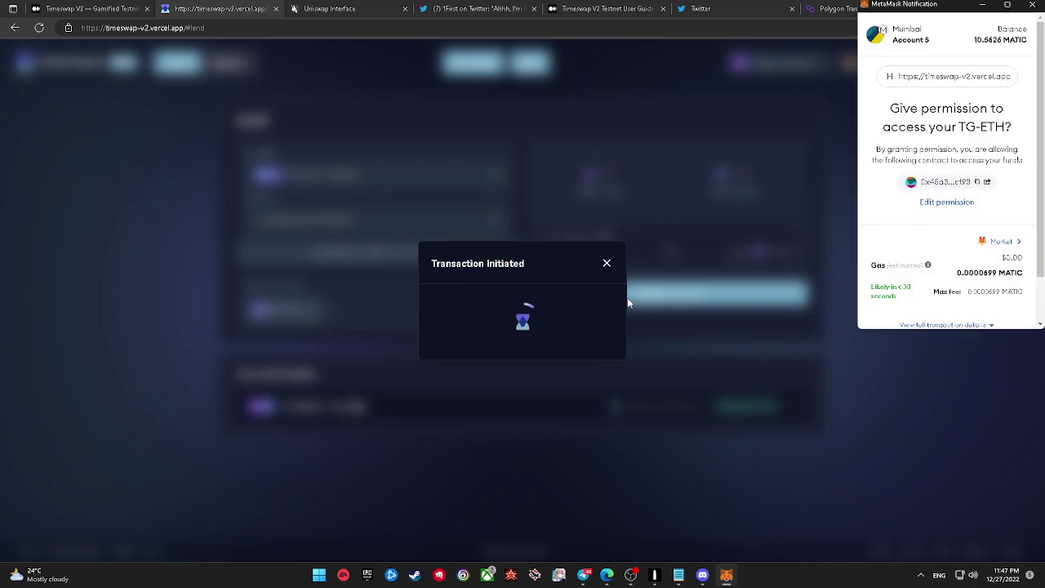
scroll(991, 268, down, 2)
click(1004, 306)
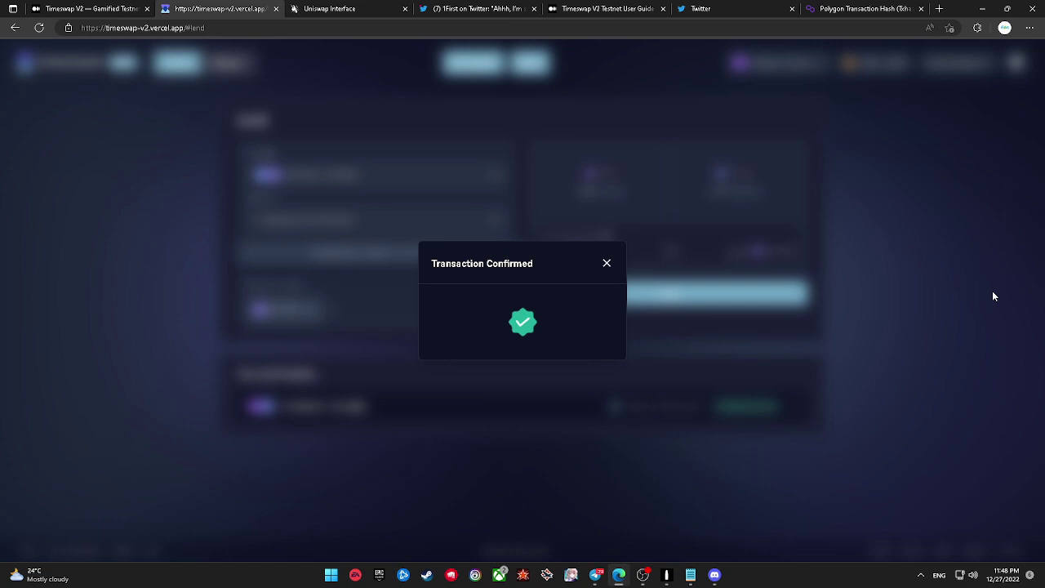
click(607, 263)
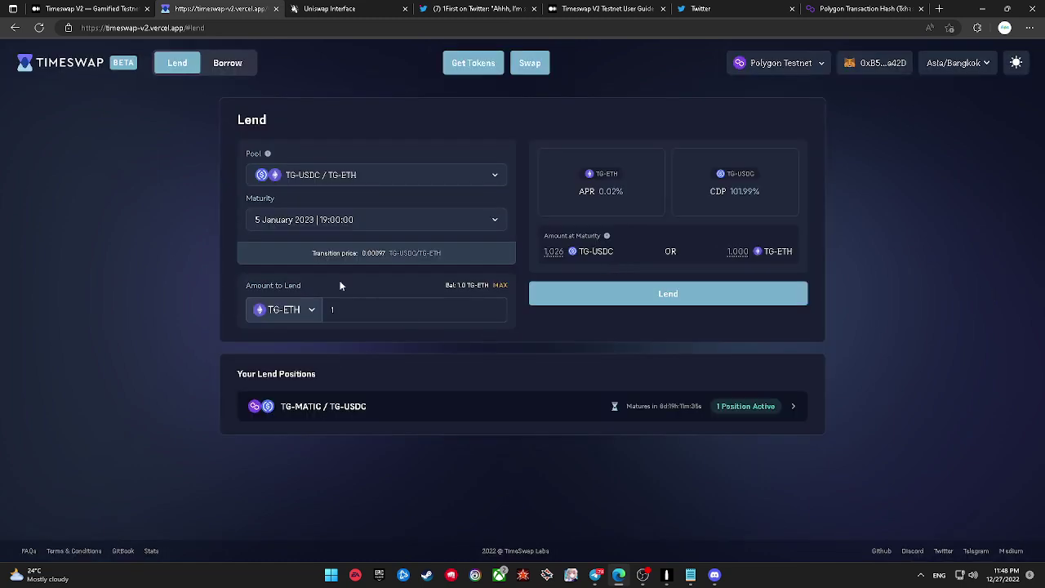
Step: Check the borrow and lend positions, and select the TG-MATIC / TG-ETH pool maturing 5 January 2023, 19:00:00, for borrowing
click(229, 64)
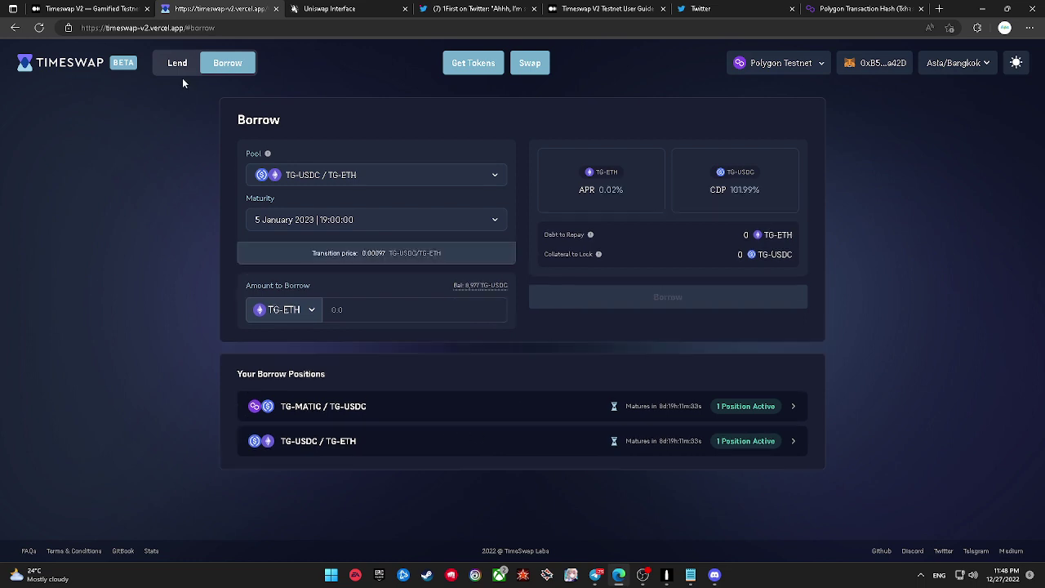
click(181, 71)
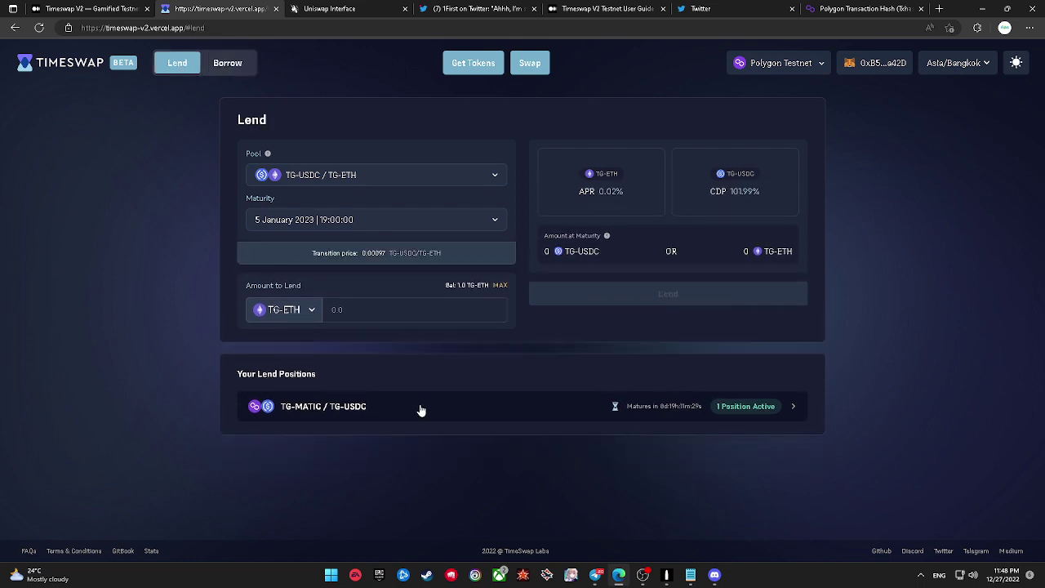
click(232, 62)
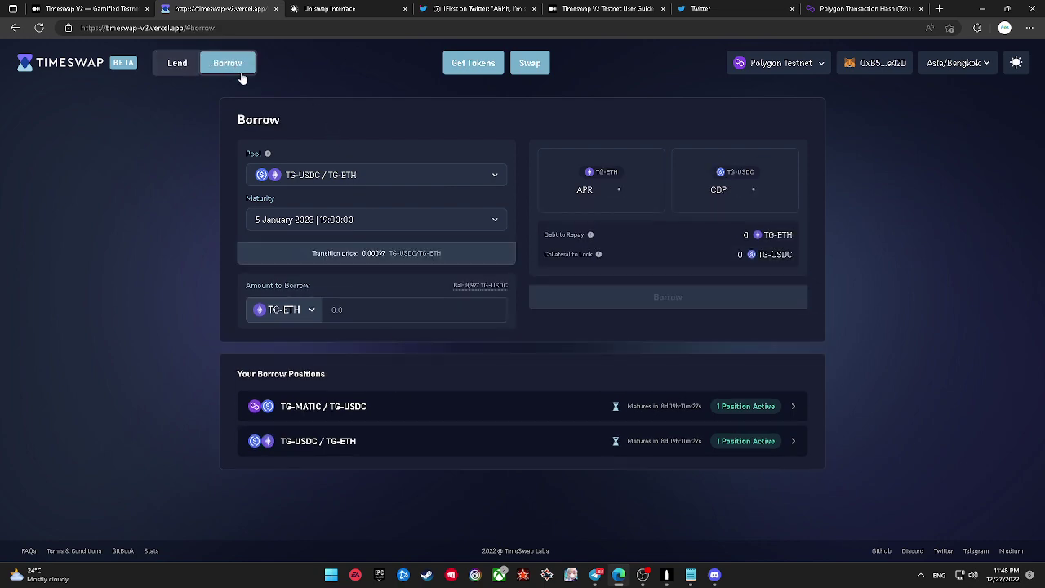
click(313, 174)
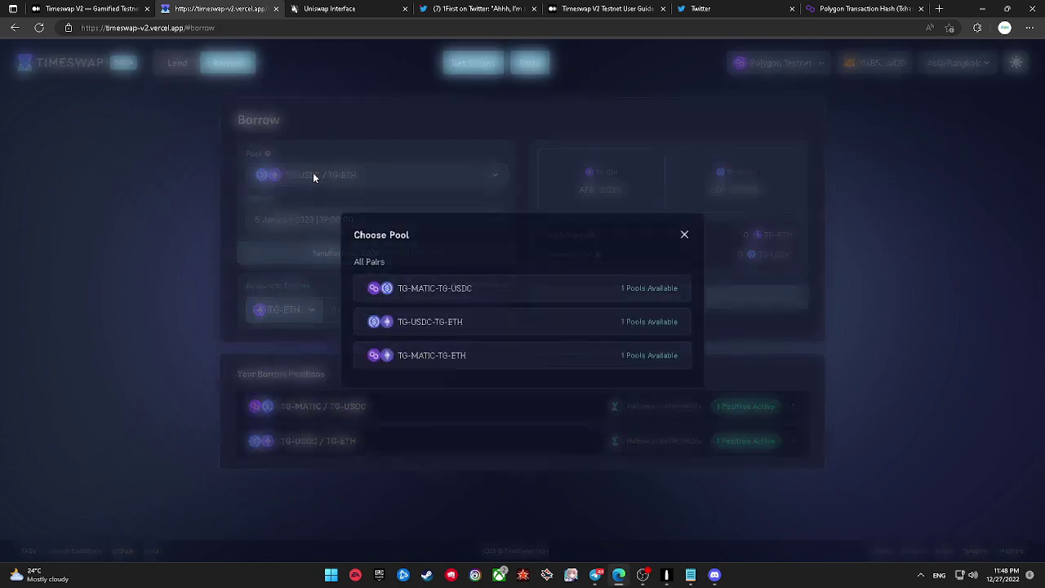
click(416, 359)
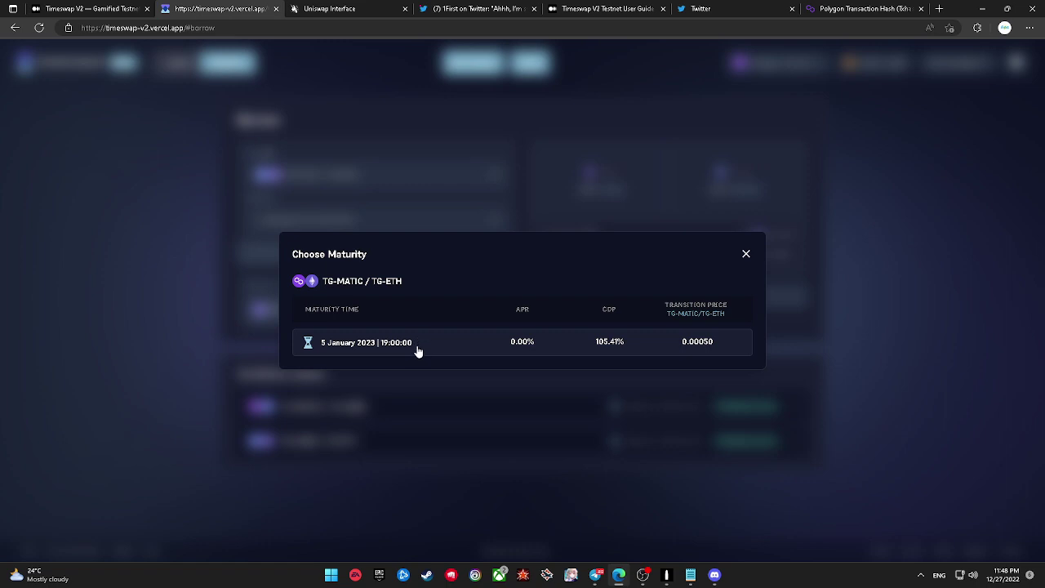
click(417, 347)
Step: Compare the lending and borrowing forms for the TG-MATIC / TG-ETH pool, including the assets available to borrow
click(190, 74)
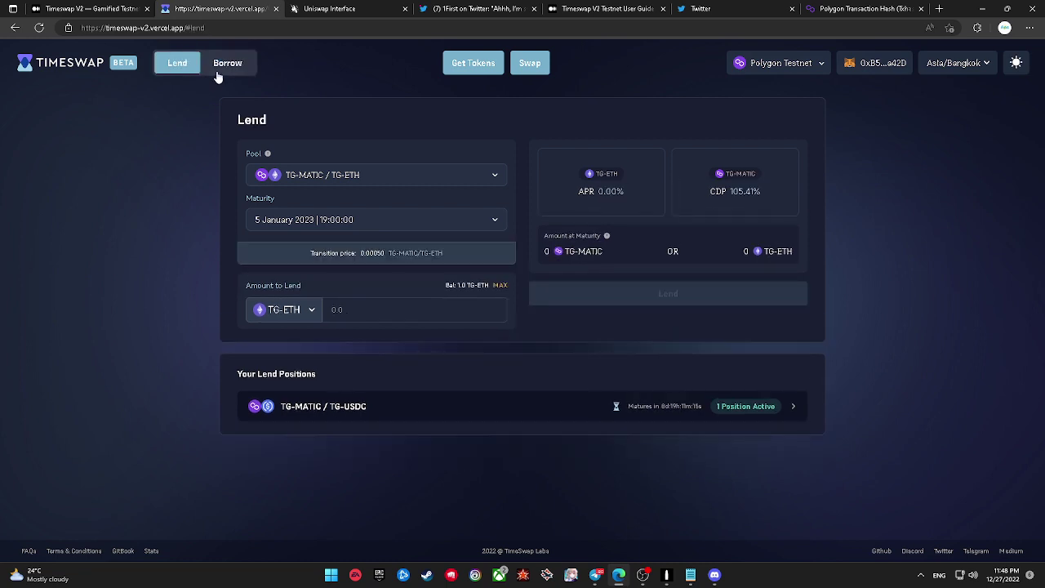
click(218, 76)
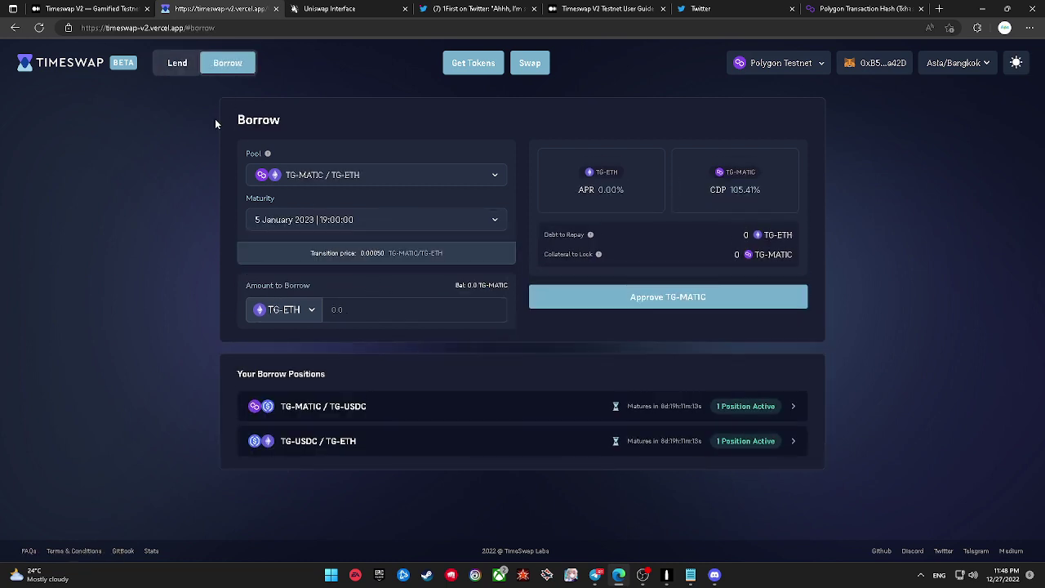
click(172, 72)
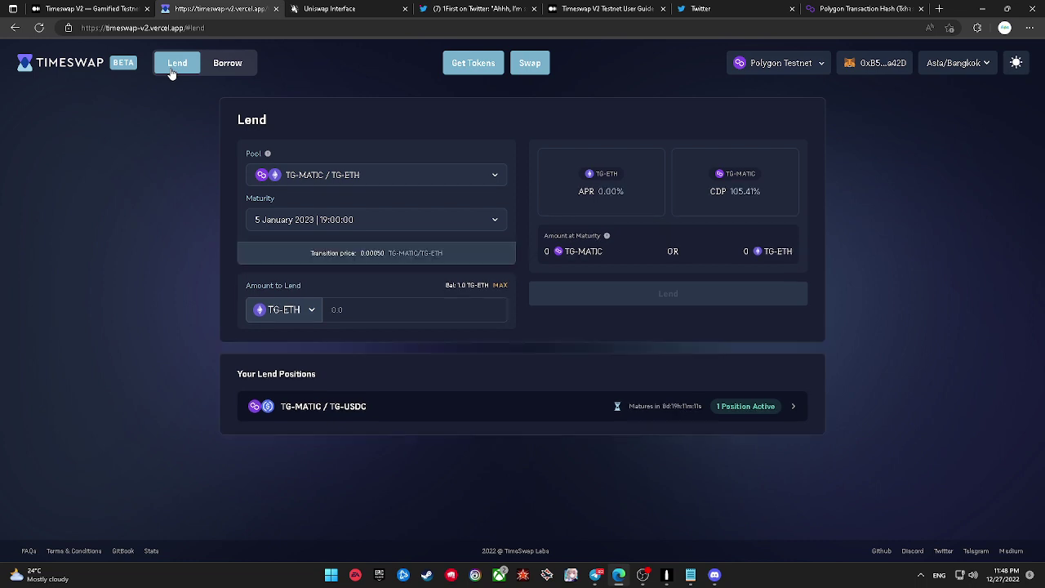
click(214, 69)
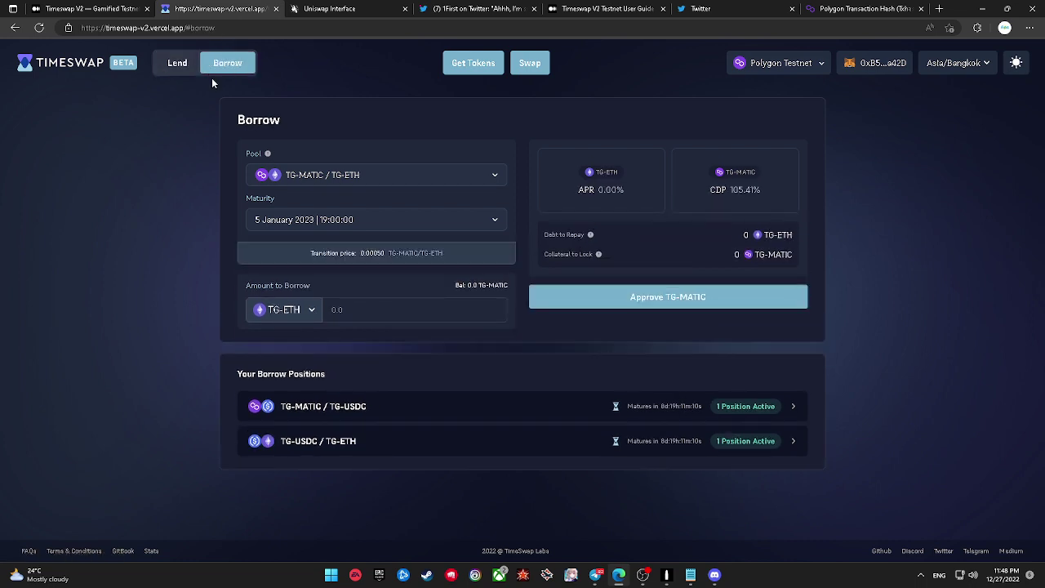
click(375, 315)
click(311, 309)
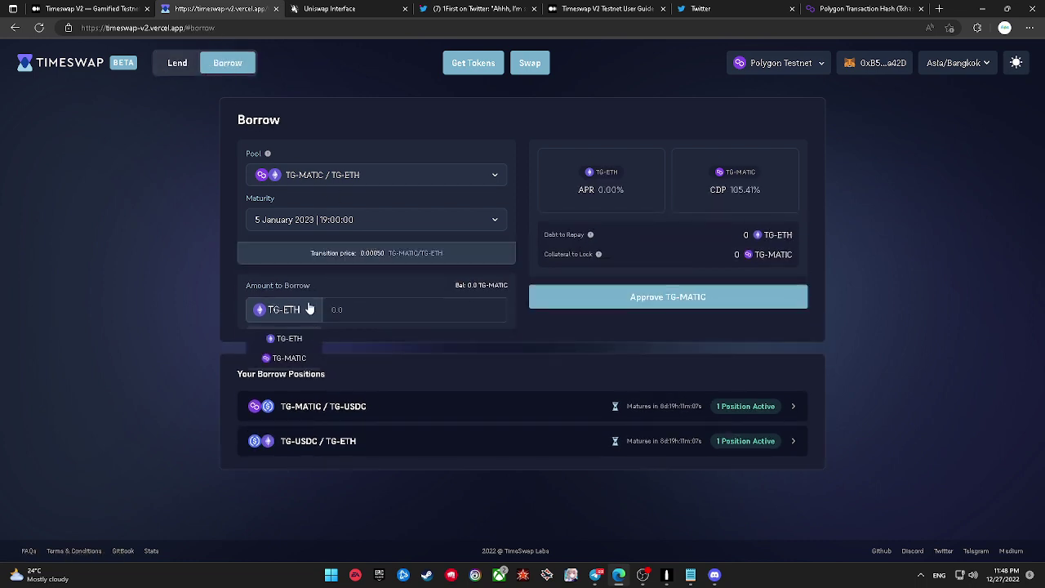
click(311, 310)
Step: Switch to lending in the TG-MATIC / TG-ETH pool and set the amount to lend to 1 TG-ETH
click(174, 62)
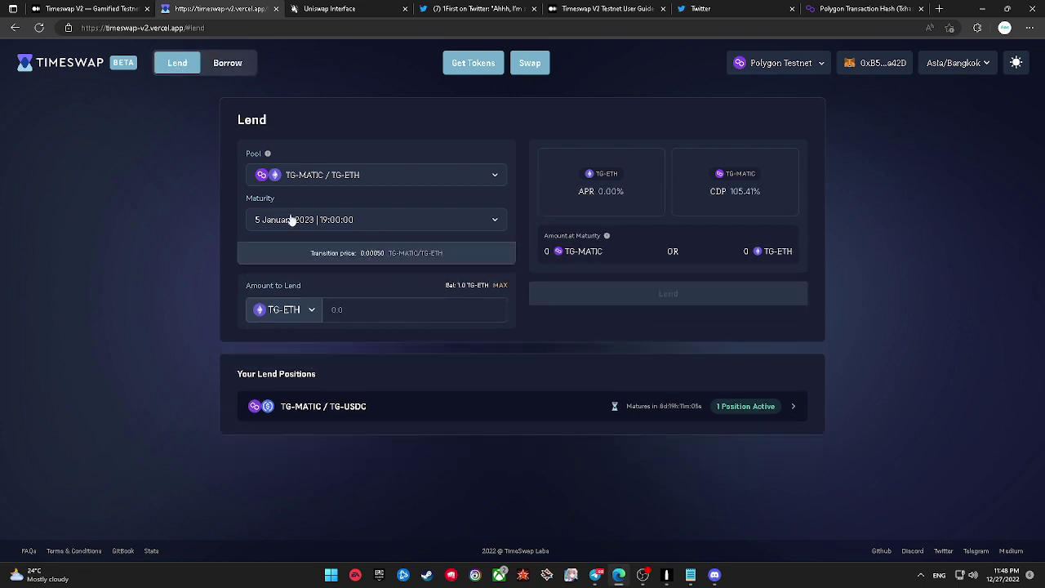
click(337, 175)
click(418, 356)
click(361, 315)
text(1)
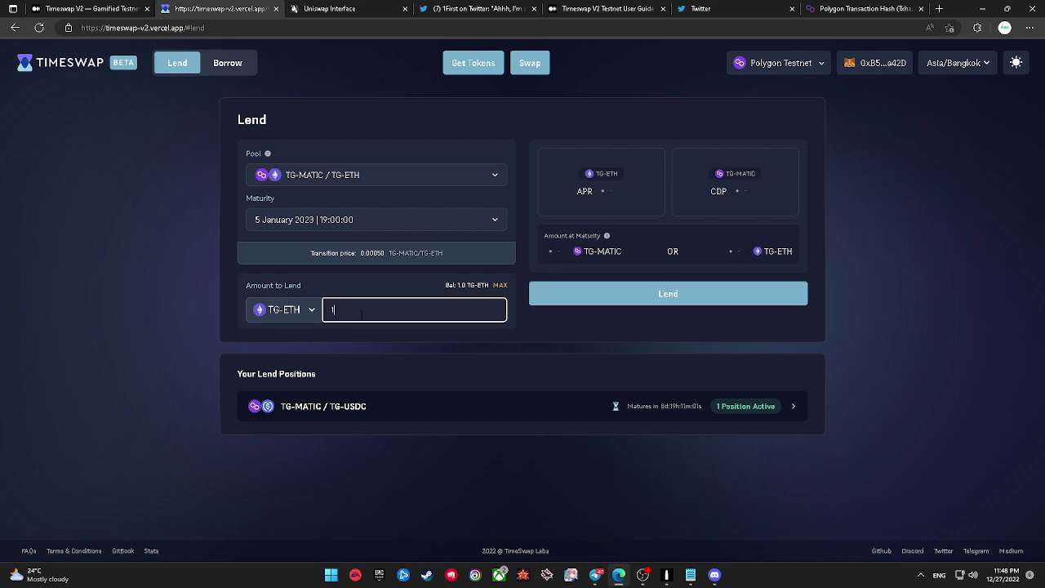
Step: Submit the 1 TG-ETH lend in the TG-MATIC / TG-ETH pool, confirm it in MetaMask and dismiss the transaction notice
click(607, 295)
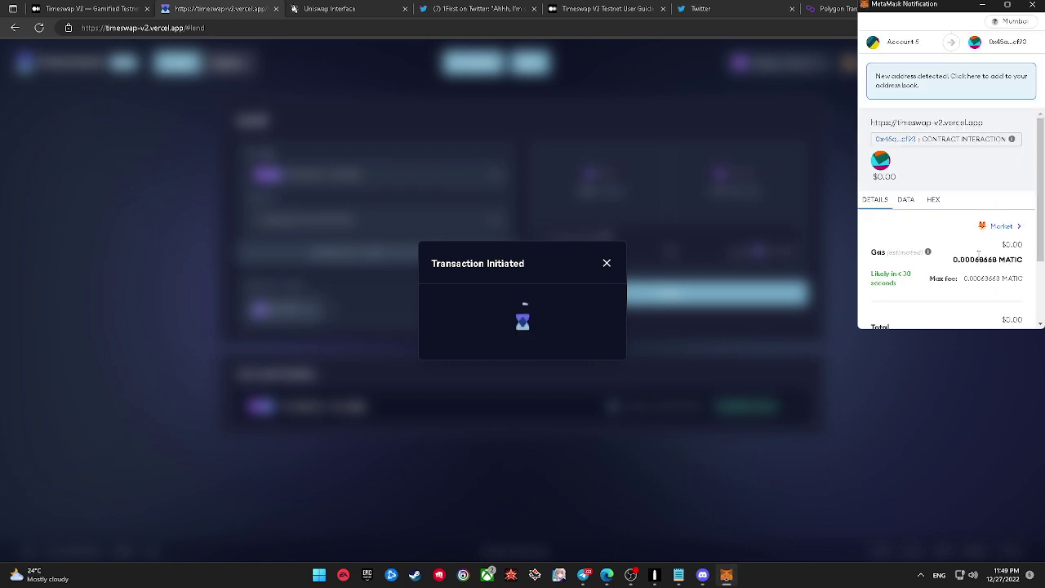
scroll(978, 258, down, 2)
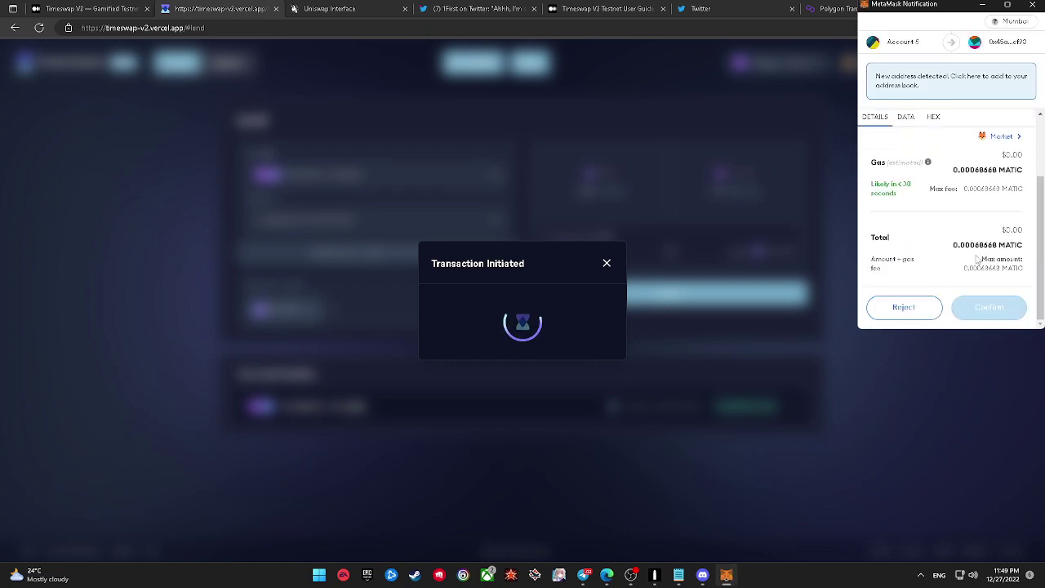
click(978, 308)
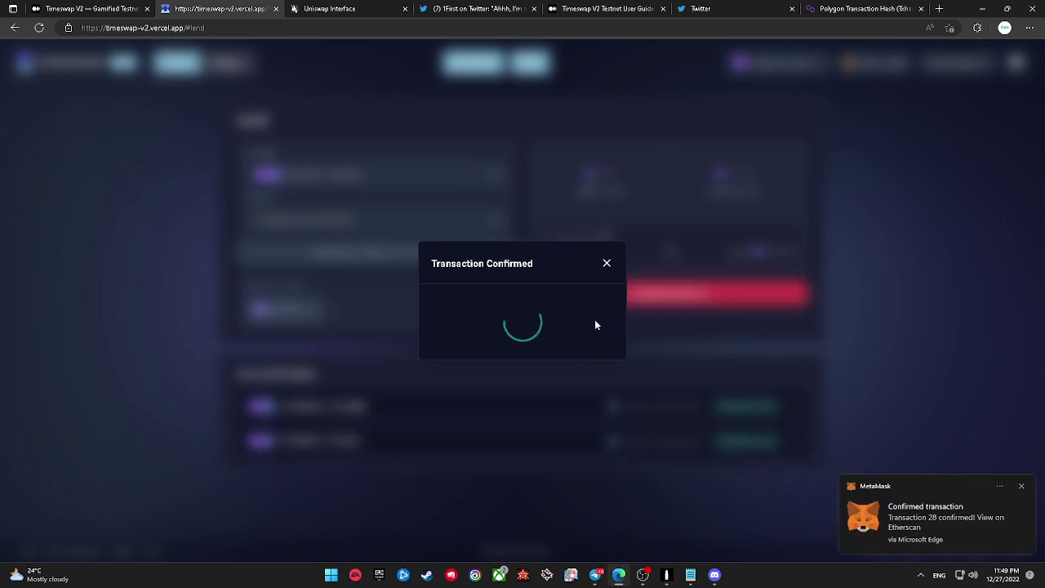
click(607, 266)
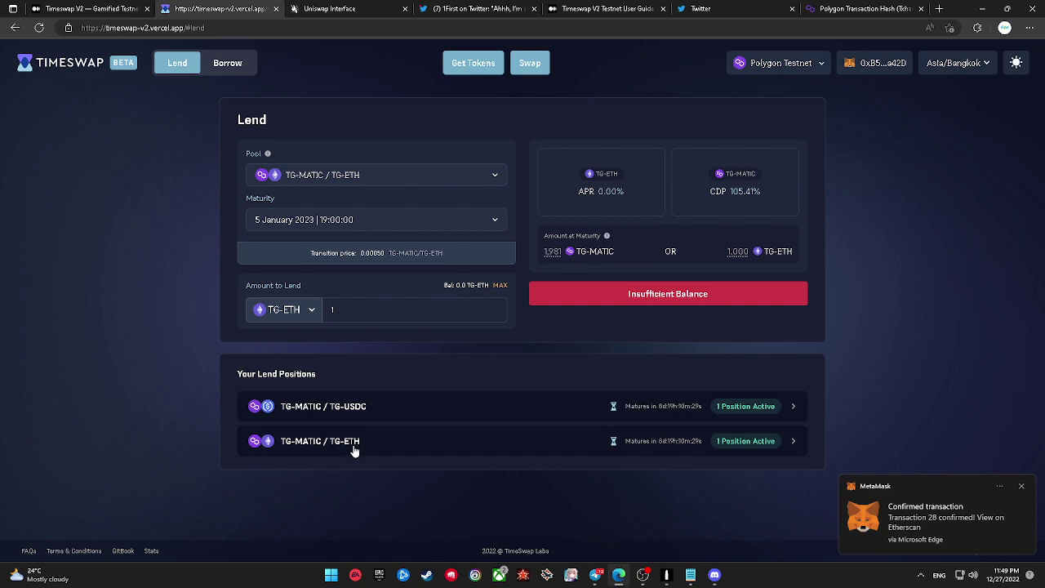
click(330, 179)
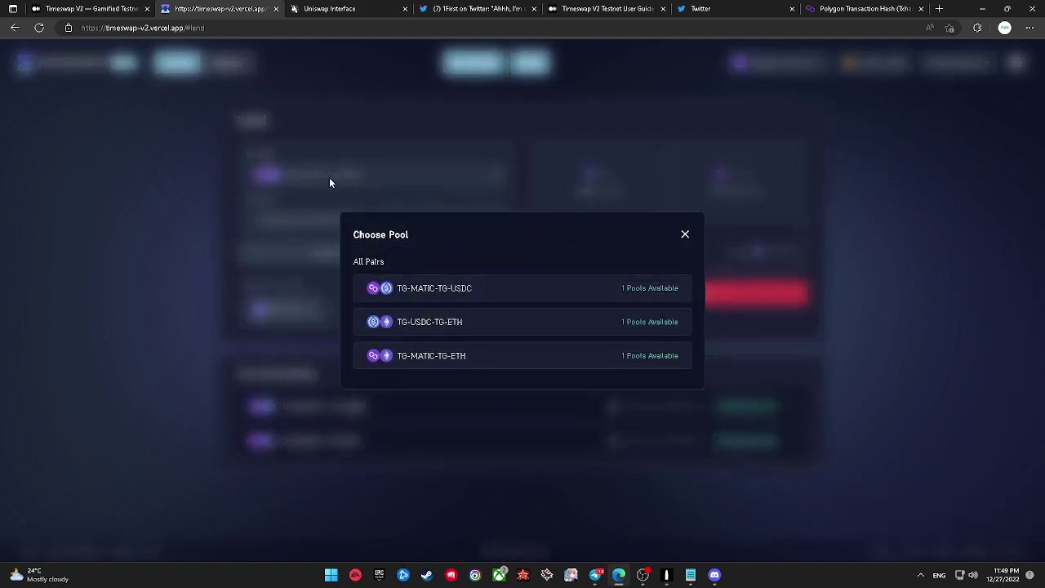
click(175, 219)
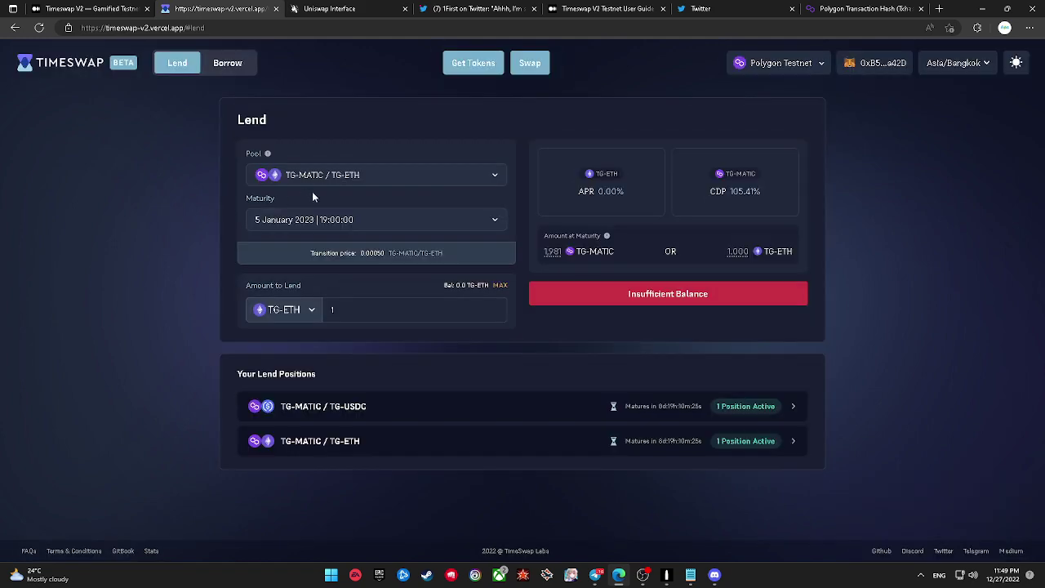
click(228, 63)
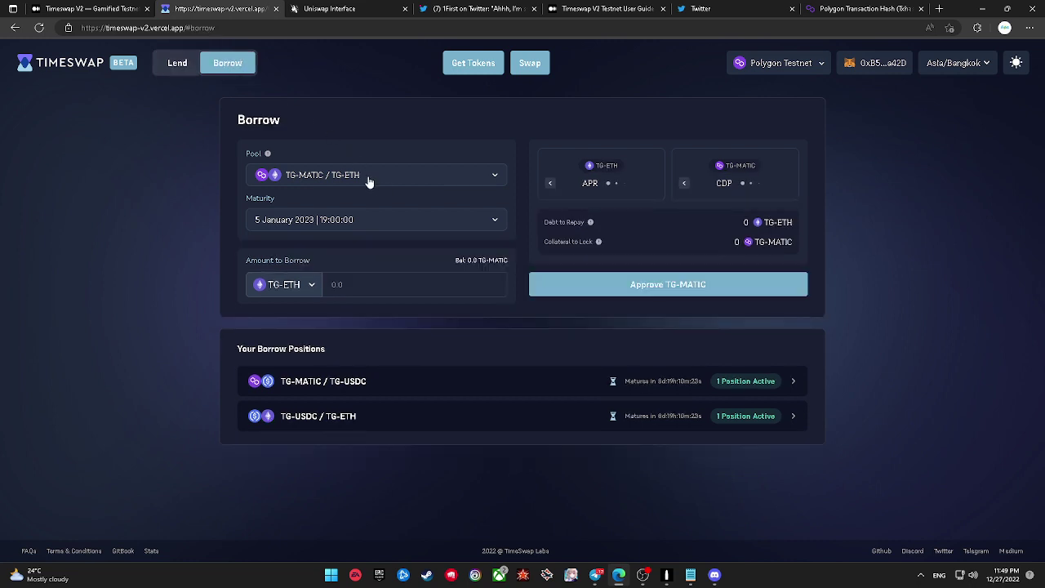
click(412, 309)
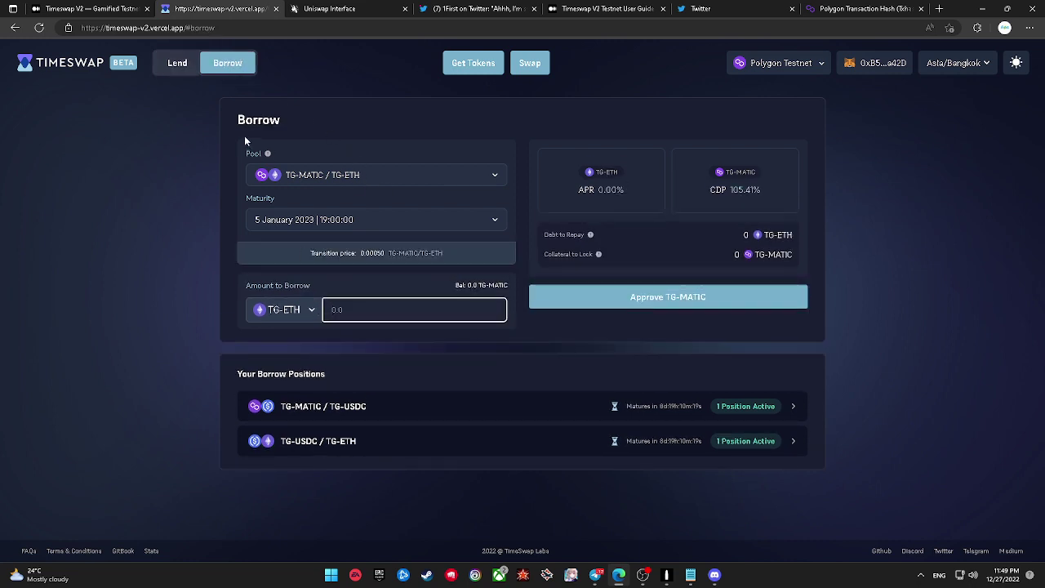
click(195, 73)
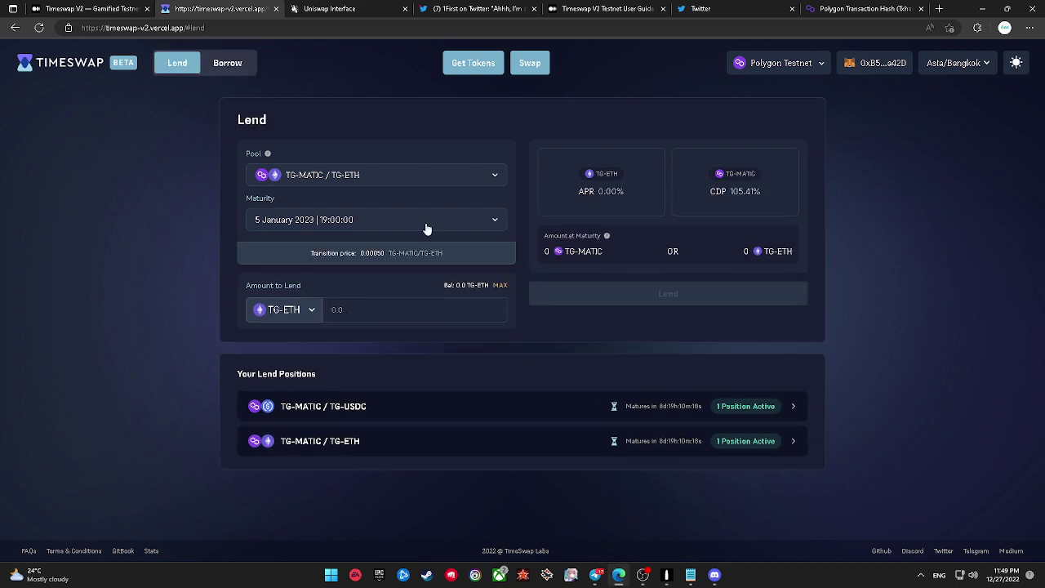
Step: Compare the borrowing terms of TG-MATIC and TG-ETH in the TG-MATIC / TG-ETH pool by switching the borrowed asset
click(250, 71)
click(312, 309)
click(301, 353)
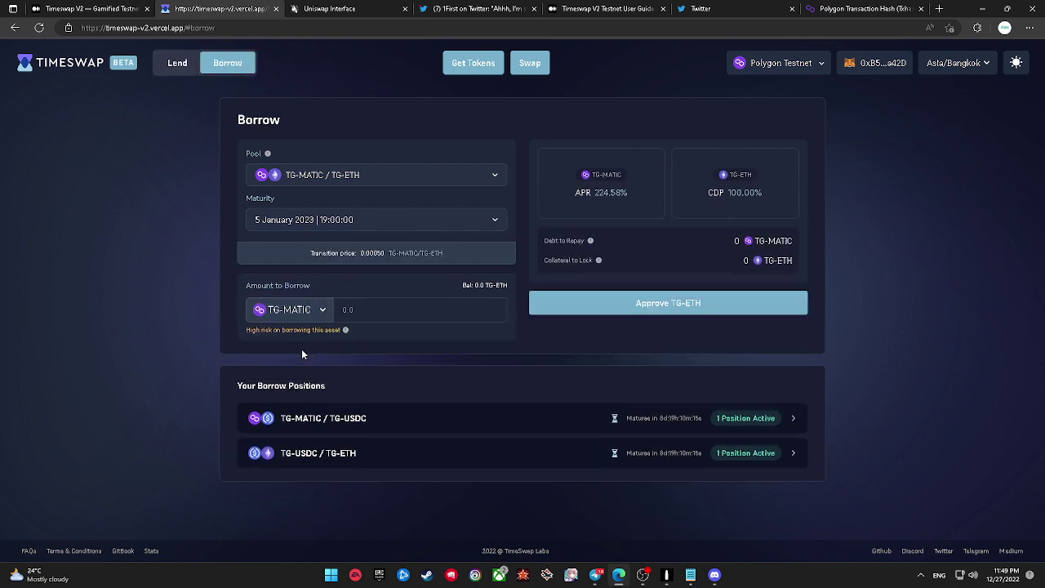
click(313, 319)
click(314, 345)
click(296, 316)
click(306, 339)
click(296, 318)
click(295, 358)
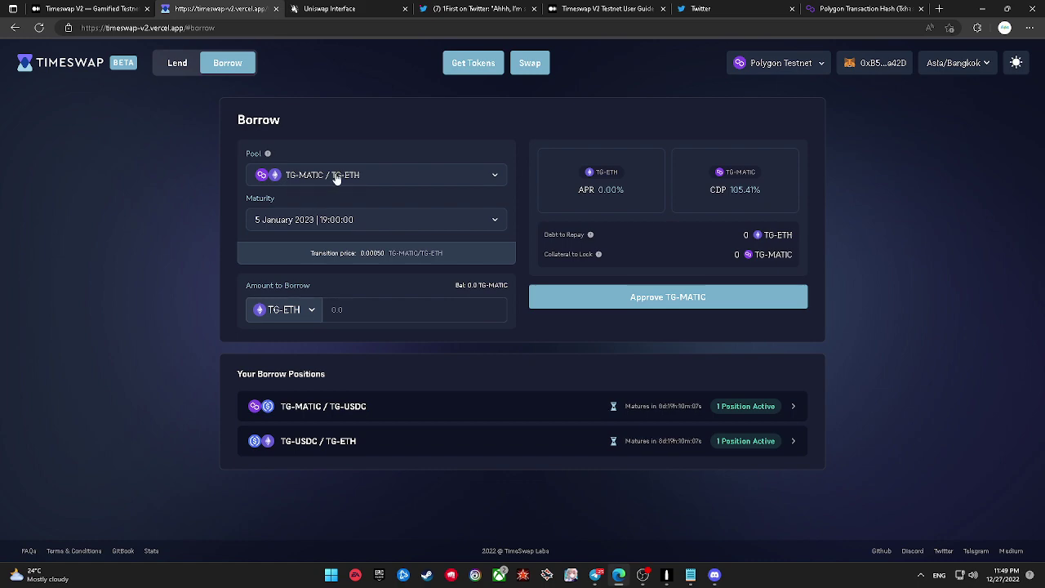
Step: Switch to lending in the TG-USDC / TG-ETH pool maturing 5 January 2023, 19:00:00, and set the amount to 1 TG-USDC
click(176, 65)
click(321, 181)
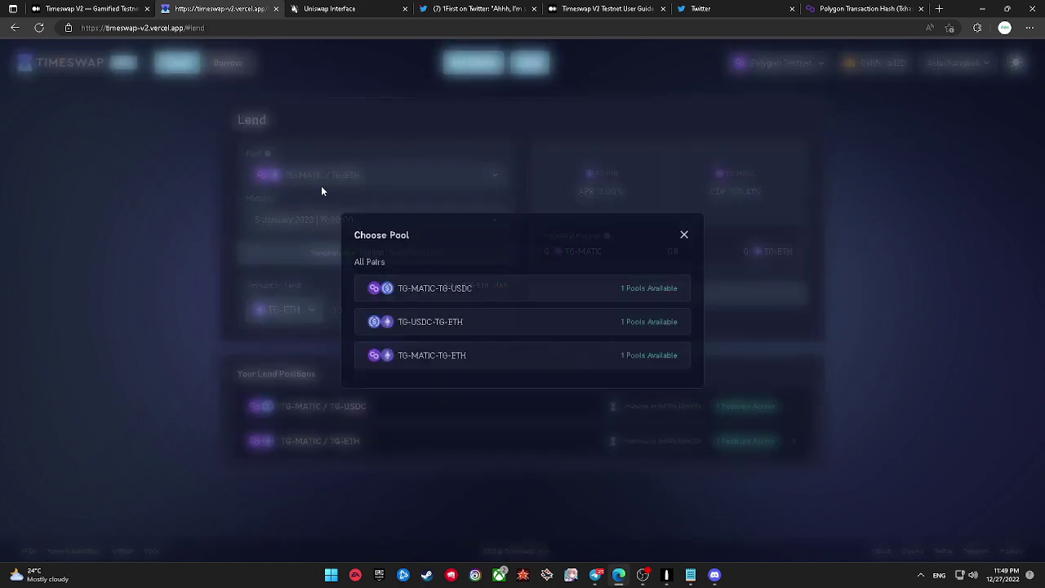
click(421, 330)
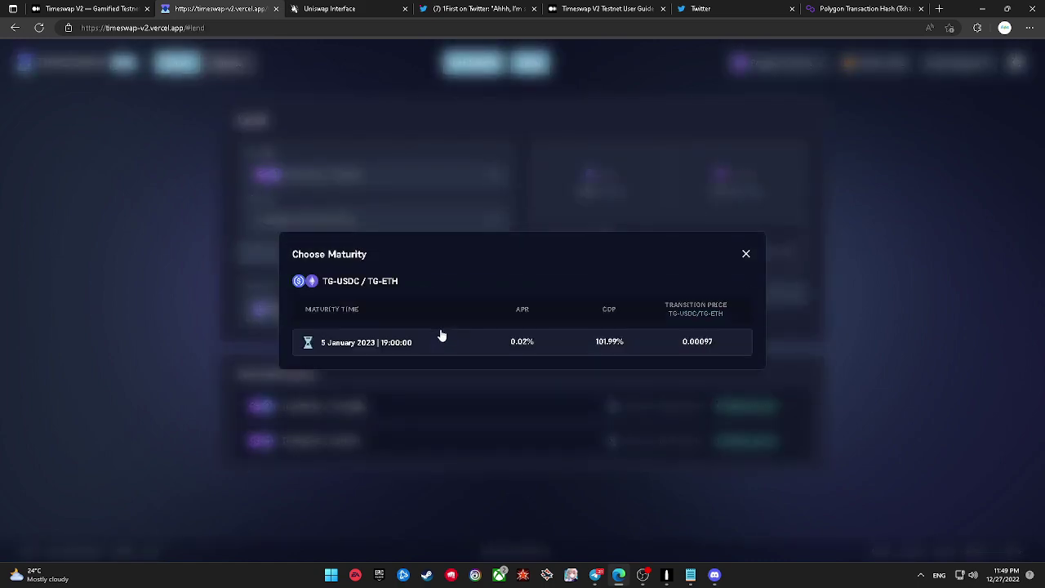
click(451, 348)
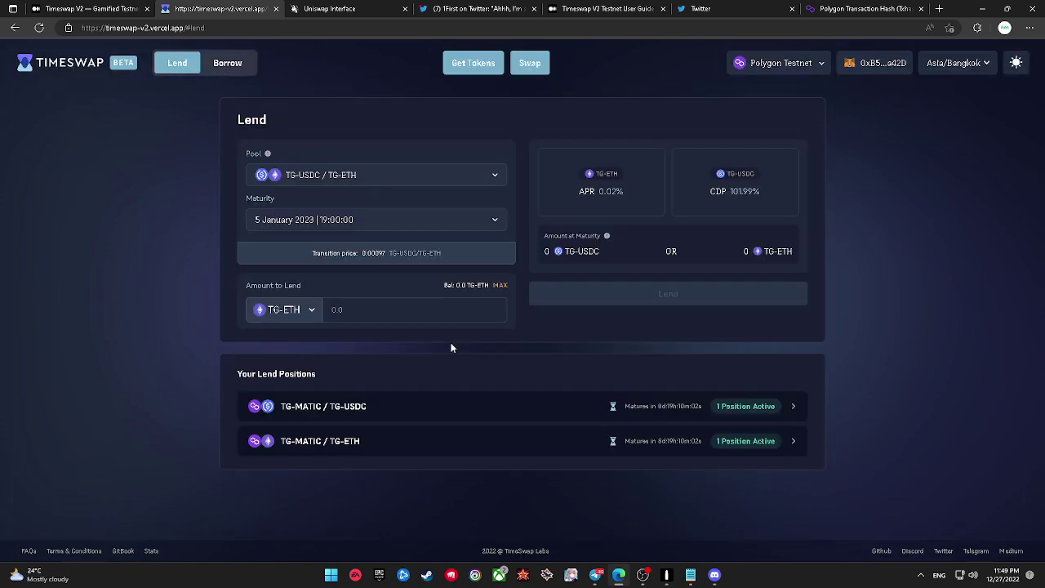
click(291, 309)
click(305, 353)
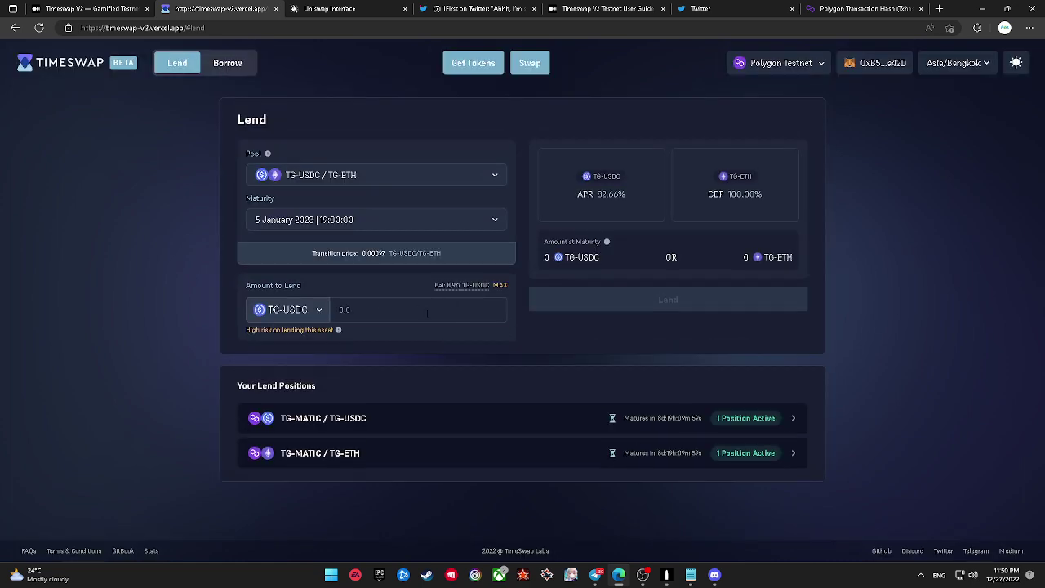
click(370, 311)
text(1)
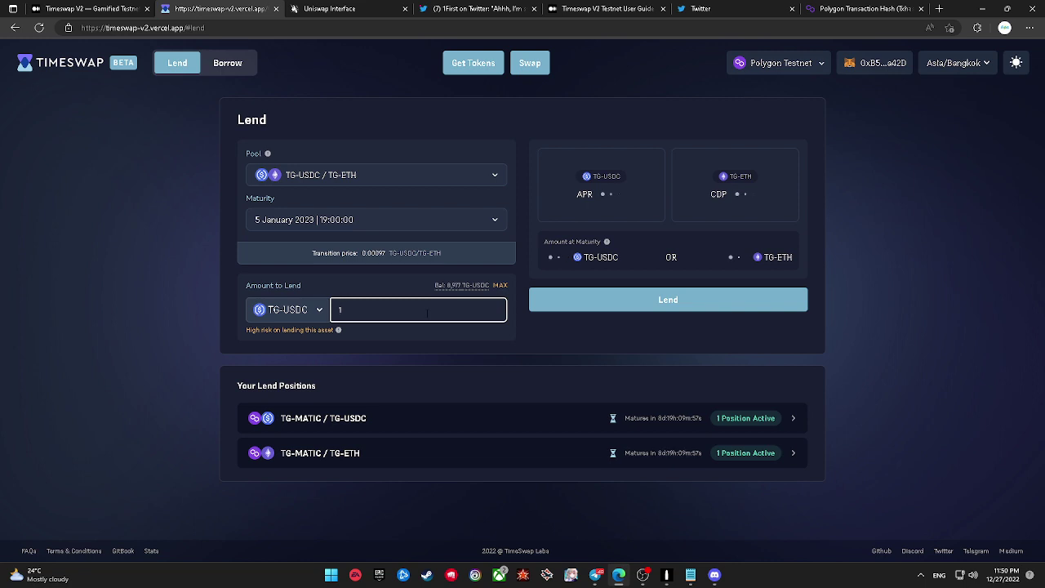
Step: Try to submit the 1 TG-USDC lend, and back out at the high-risk warning
click(607, 303)
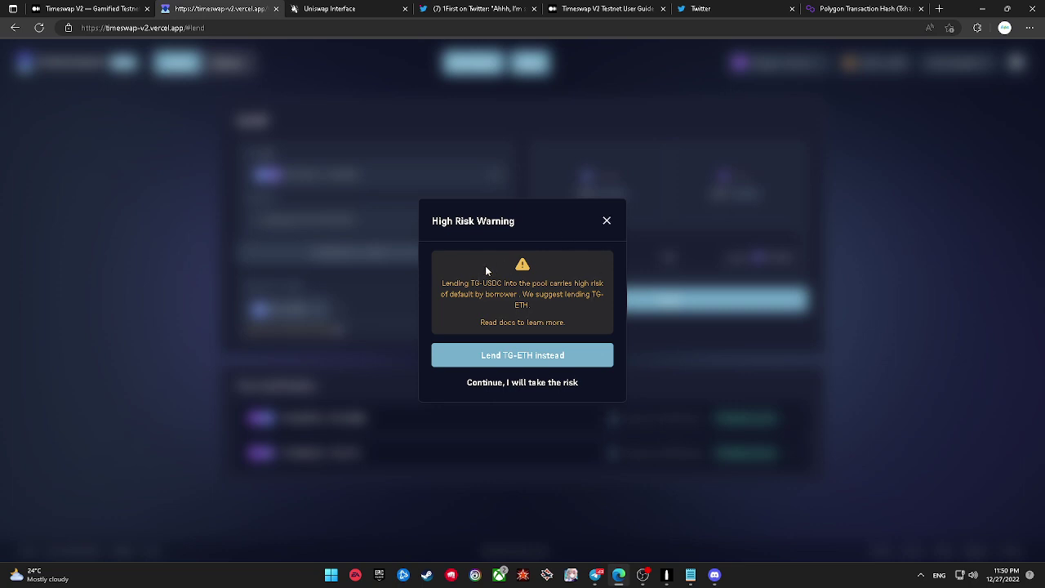
click(606, 221)
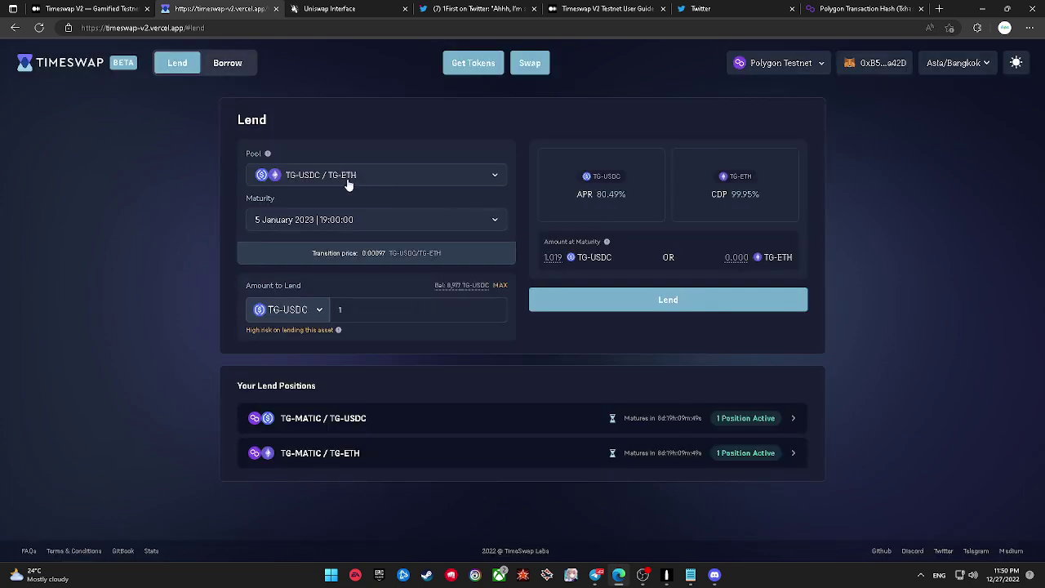
Step: Compare the lending terms of TG-USDC and TG-ETH in the TG-USDC / TG-ETH pool by switching the asset to lend
click(307, 309)
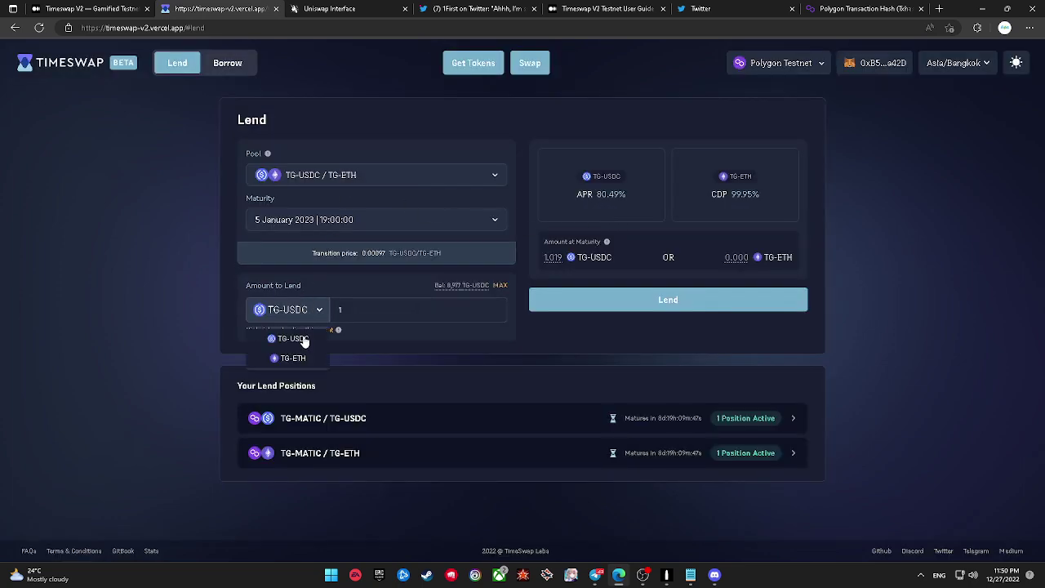
click(303, 338)
click(310, 323)
click(303, 340)
click(319, 309)
click(304, 357)
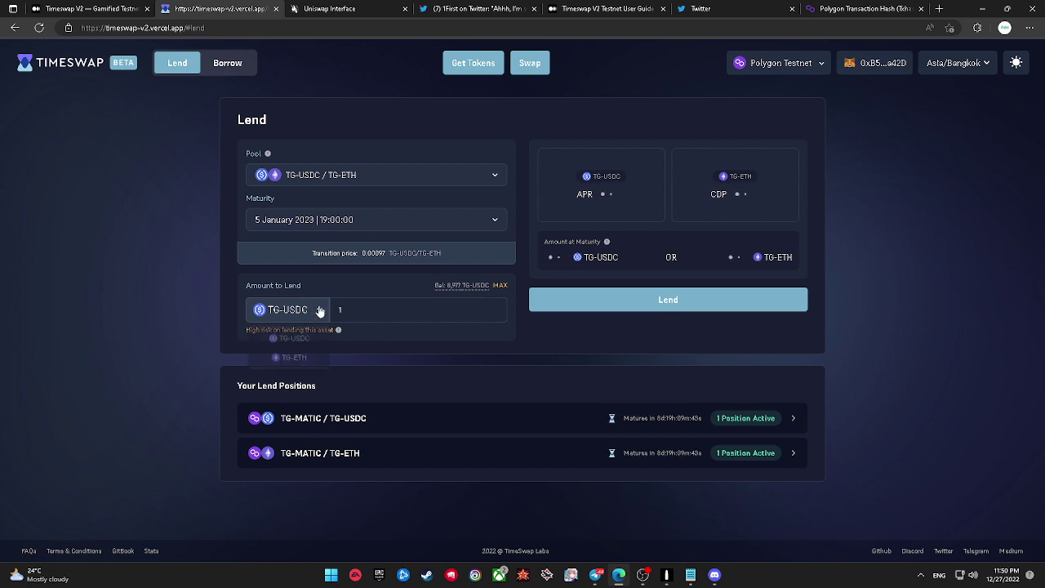
click(319, 309)
click(303, 357)
click(321, 307)
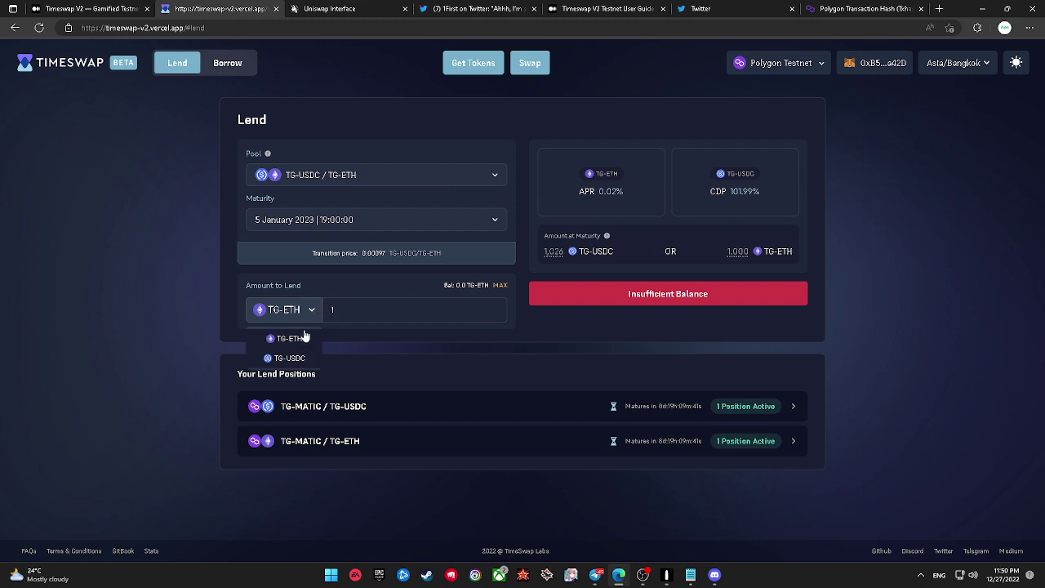
click(305, 337)
Step: Select TG-USDC as the asset to lend in the TG-USDC / TG-ETH pool and set the amount to 10
click(312, 316)
click(300, 357)
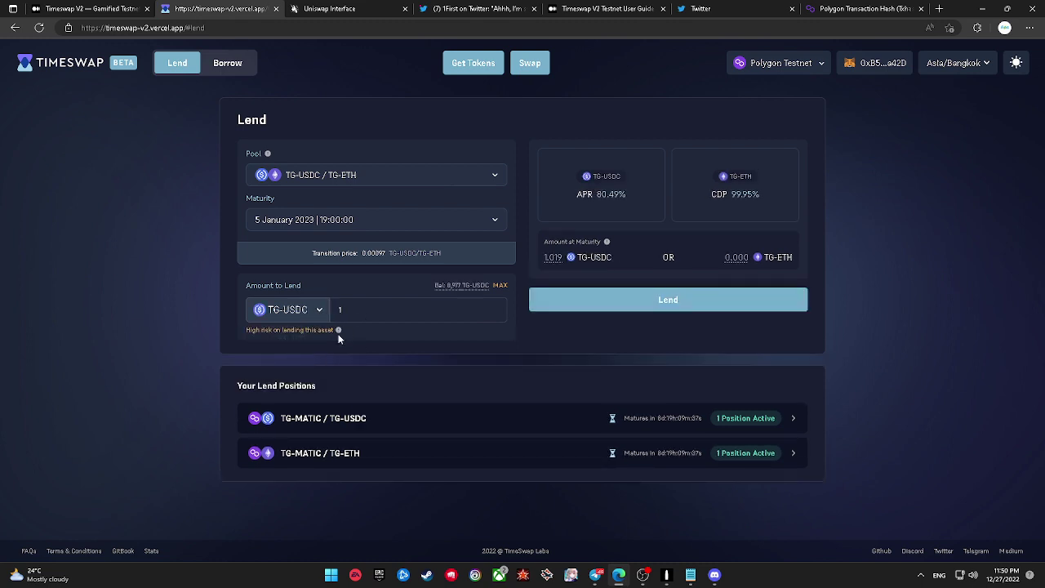
click(355, 310)
text(0)
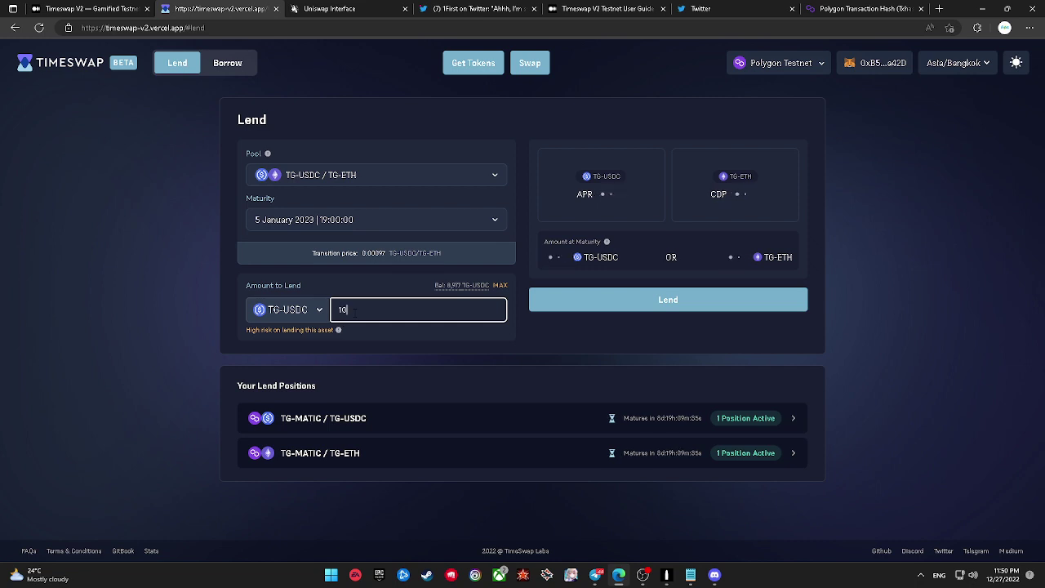
Step: Try lending TG-ETH instead of 10 TG-USDC, reselecting the TG-USDC / TG-ETH pool maturing 5 January 2023, 19:00:00
click(592, 308)
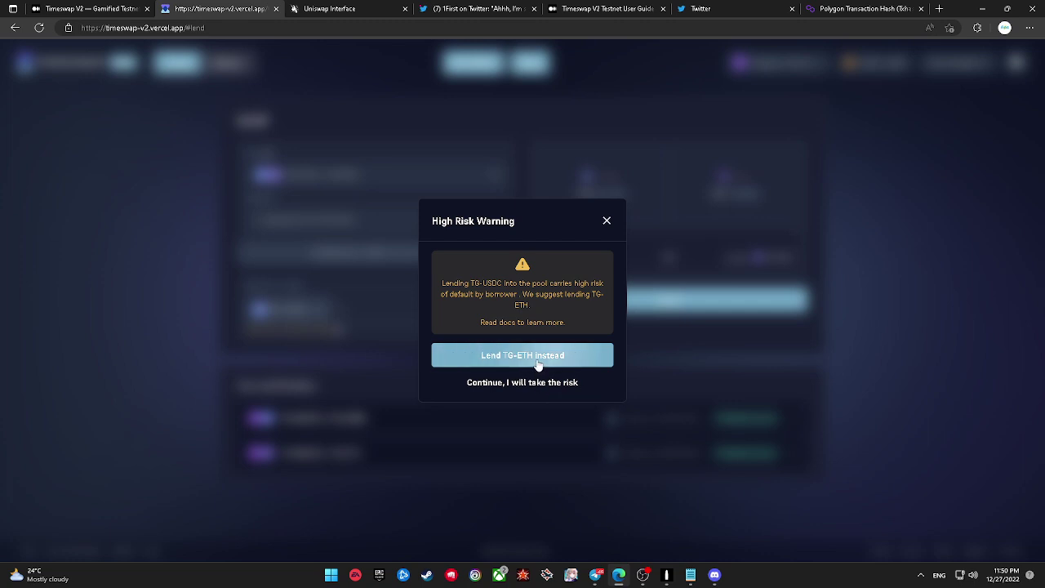
click(536, 359)
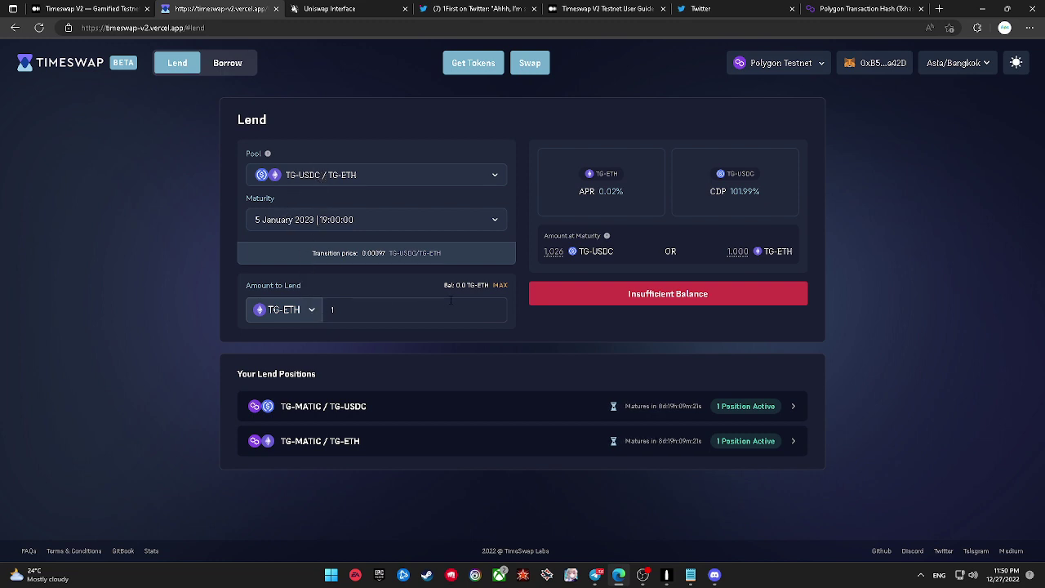
click(309, 185)
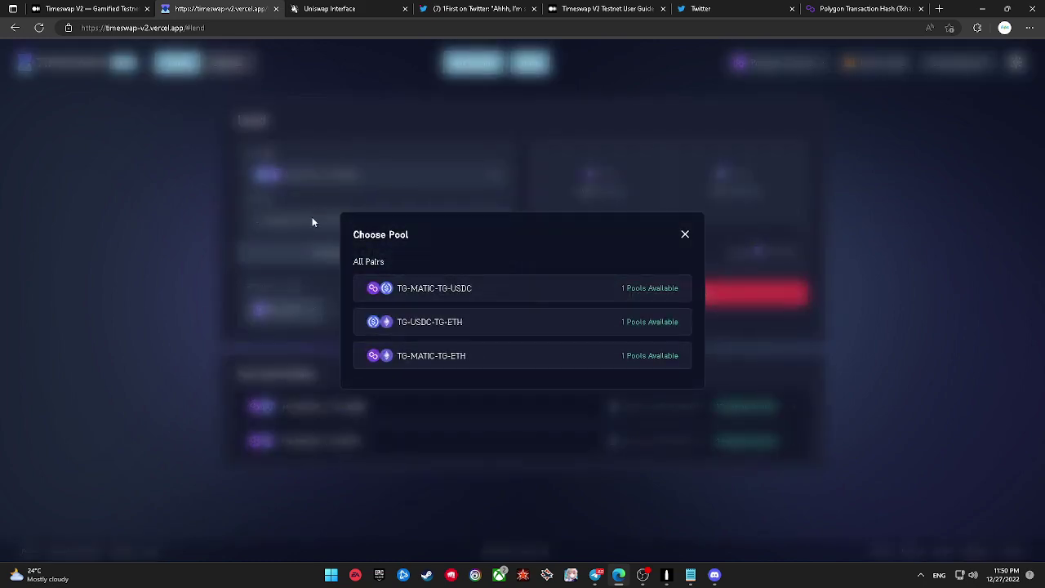
click(447, 324)
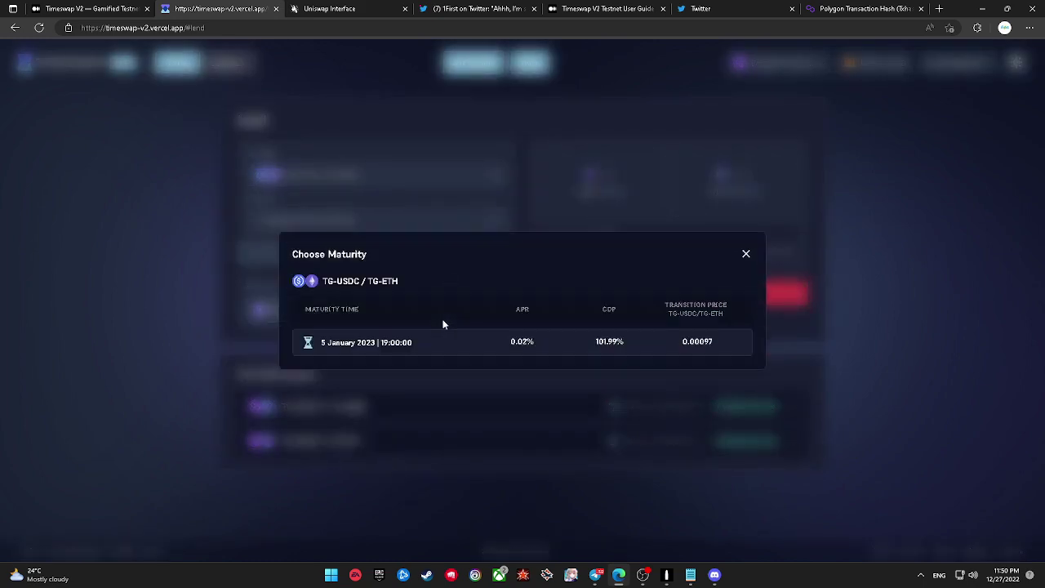
click(440, 346)
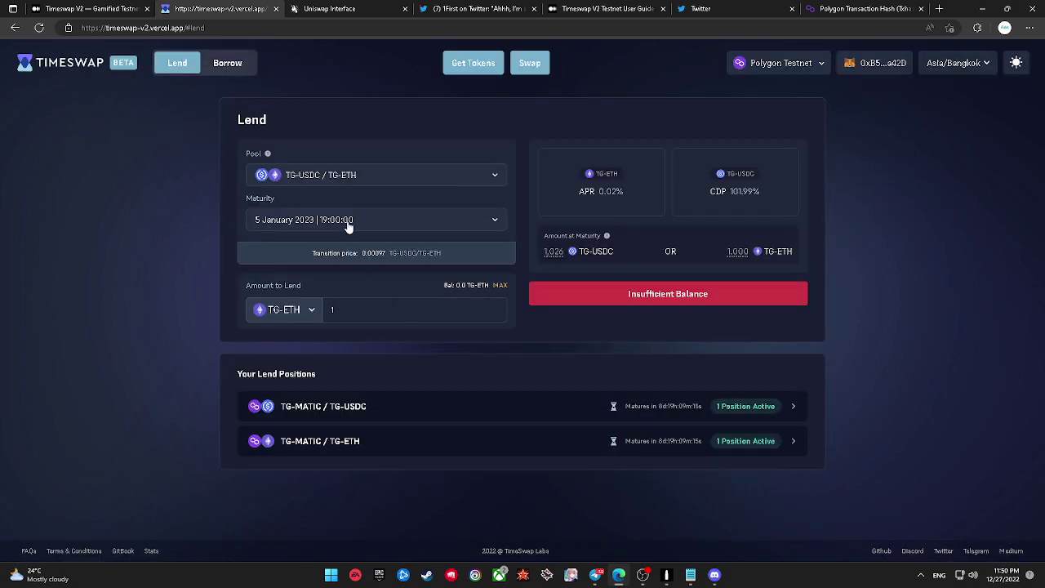
Step: Set the asset to lend in the TG-USDC / TG-ETH pool to TG-USDC and the amount to 10
click(312, 310)
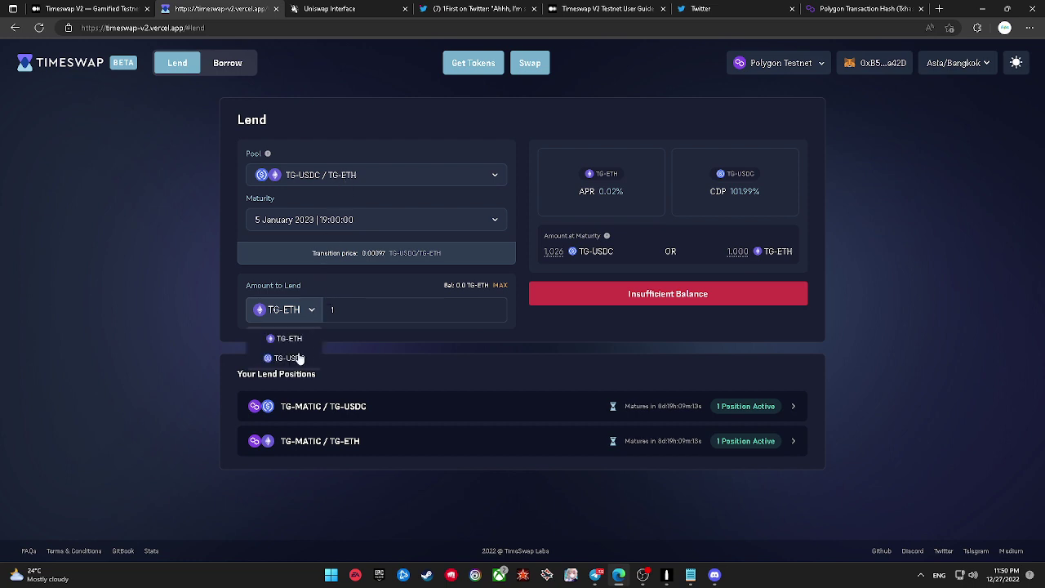
click(275, 356)
click(352, 311)
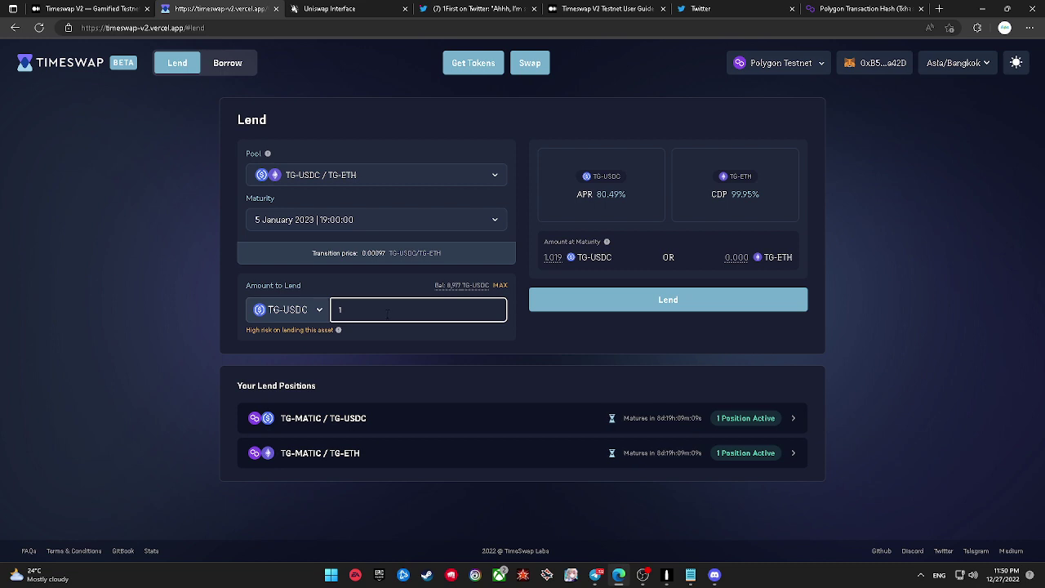
text(00)
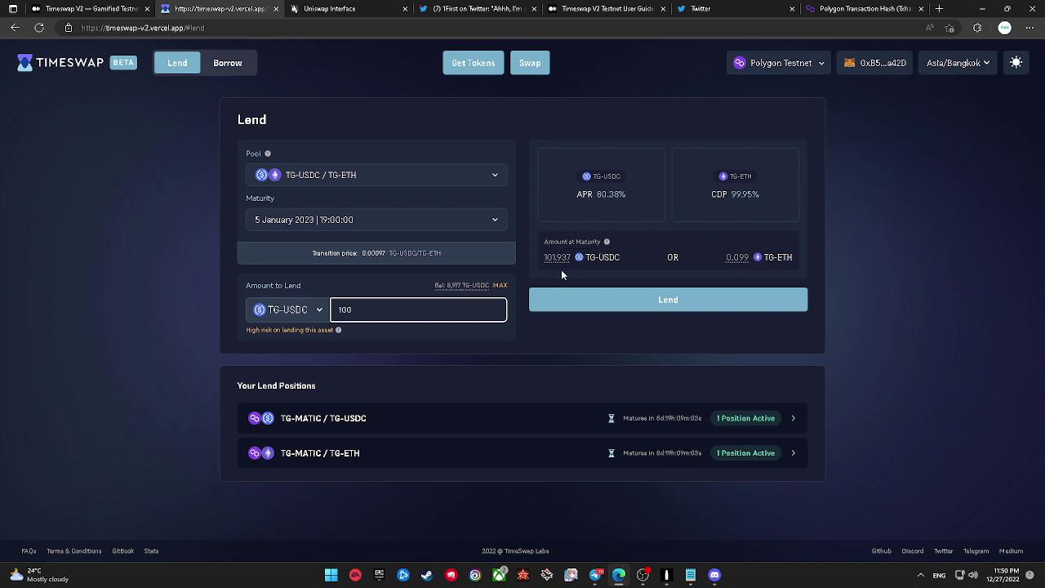
key(BackSpace)
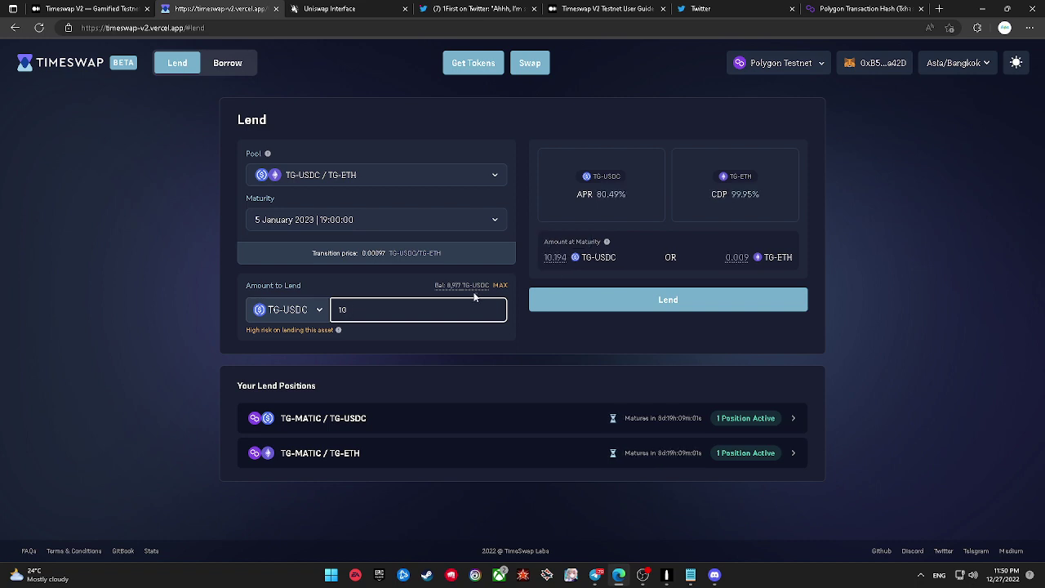
Step: Submit the 10 TG-USDC lend, accept the high risk, and confirm the transaction in MetaMask after checking its data
click(599, 298)
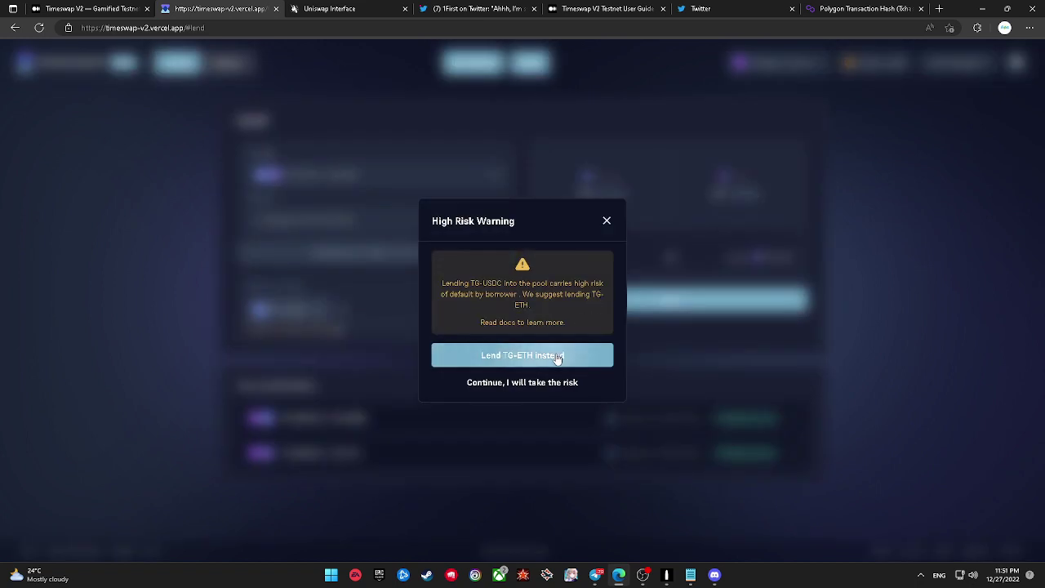
click(540, 382)
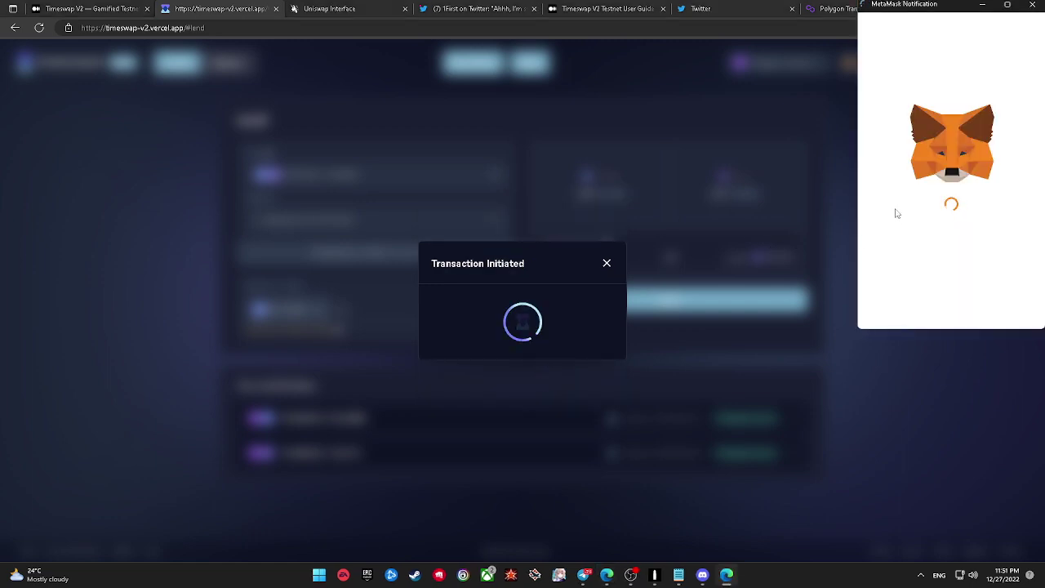
scroll(970, 242, down, 3)
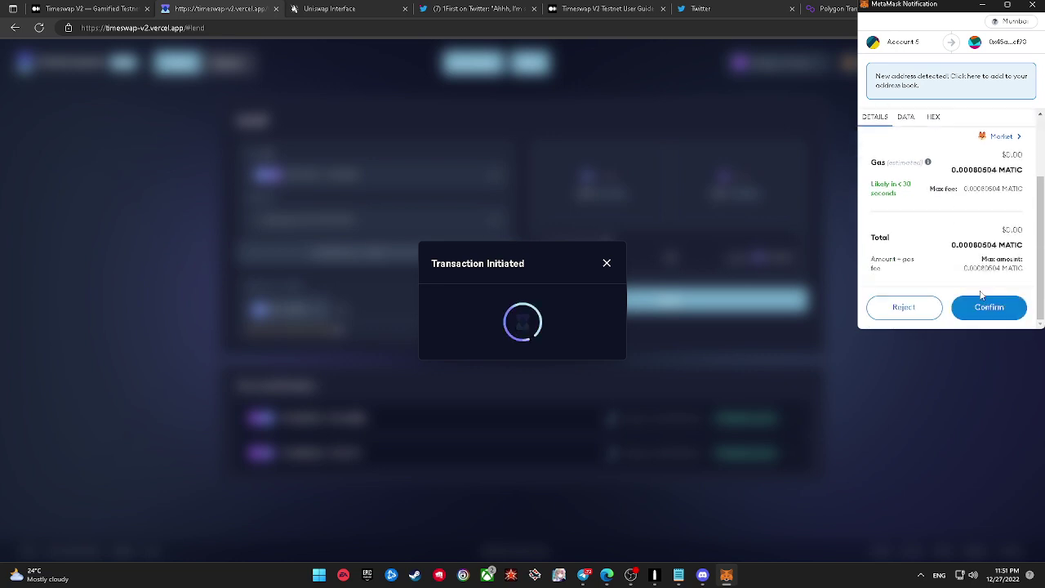
click(933, 117)
click(907, 117)
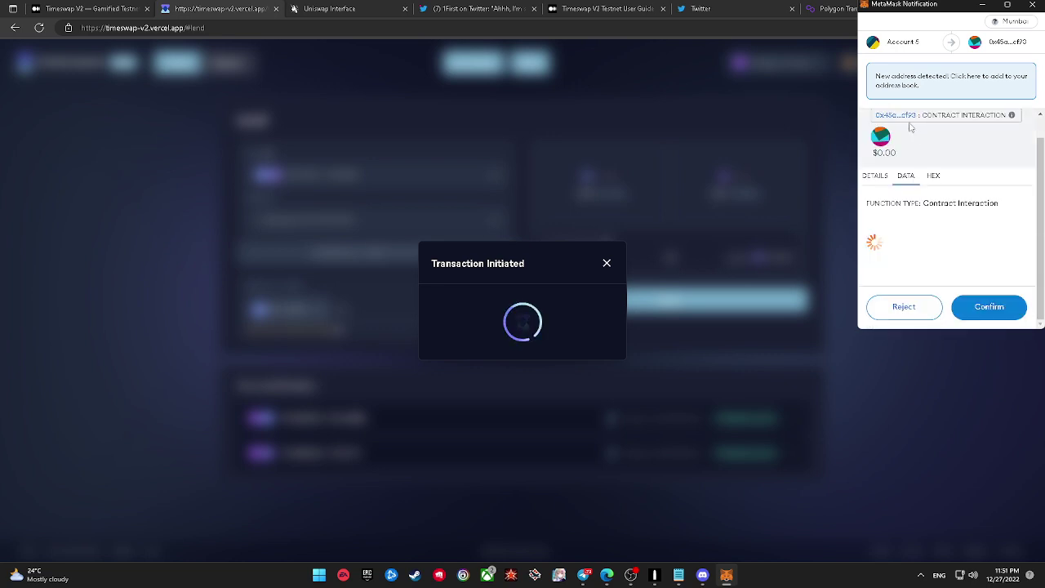
click(984, 304)
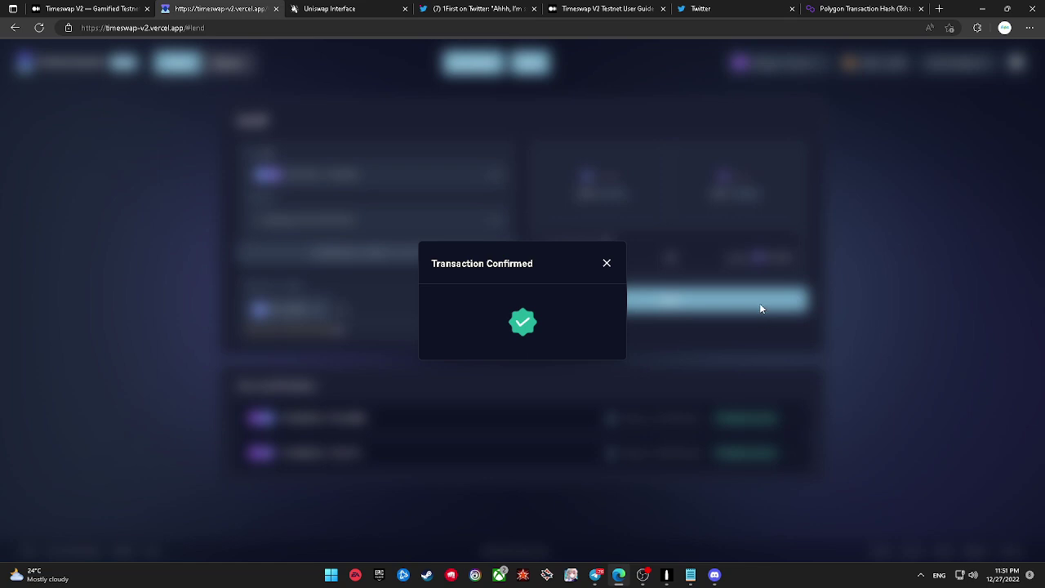
click(606, 264)
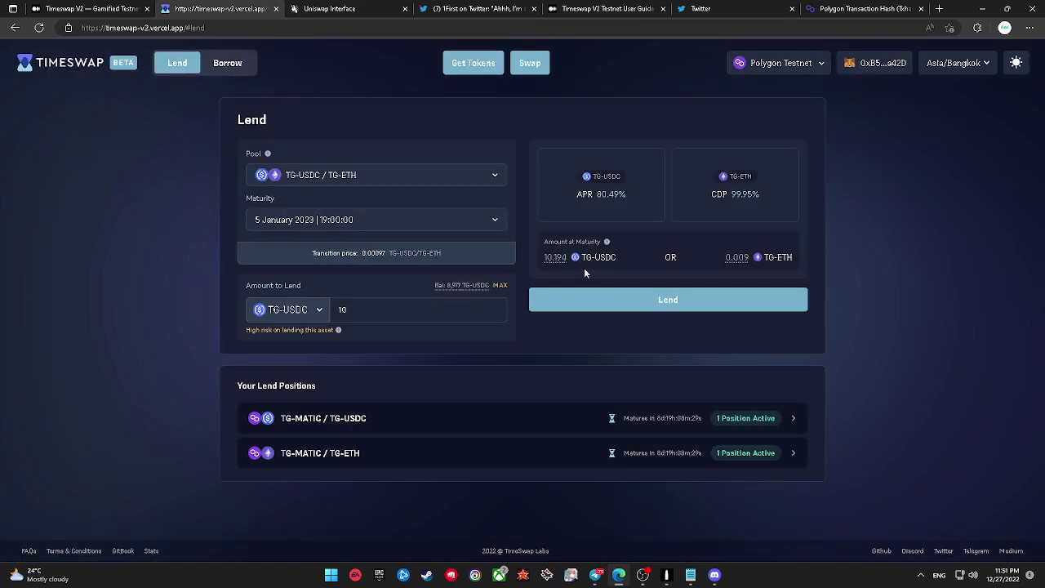
Step: Submit the 10 TG-USDC lend in the TG-USDC / TG-ETH pool again, taking the risk, and confirm it in MetaMask
click(578, 300)
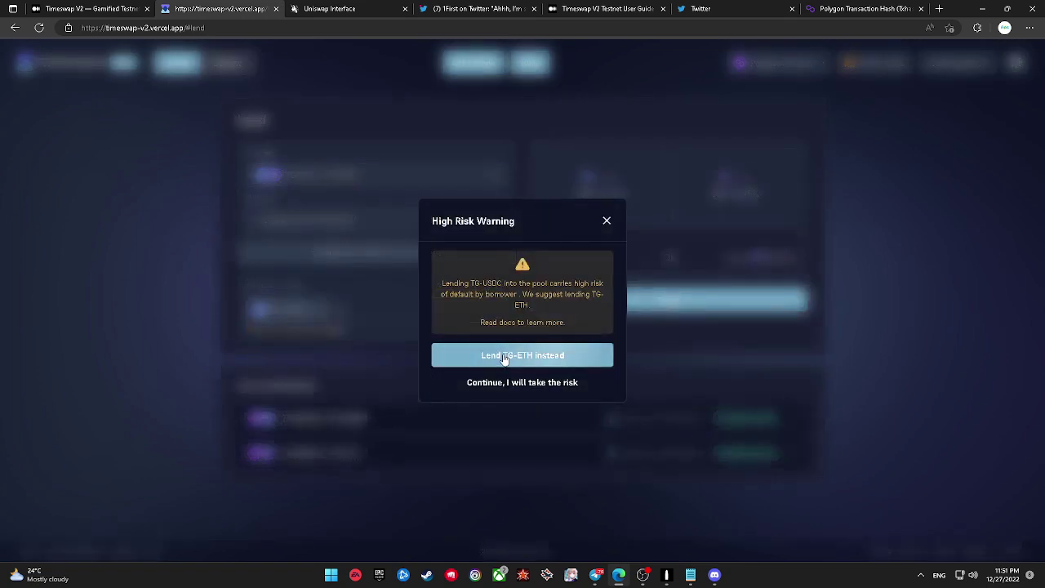
click(539, 382)
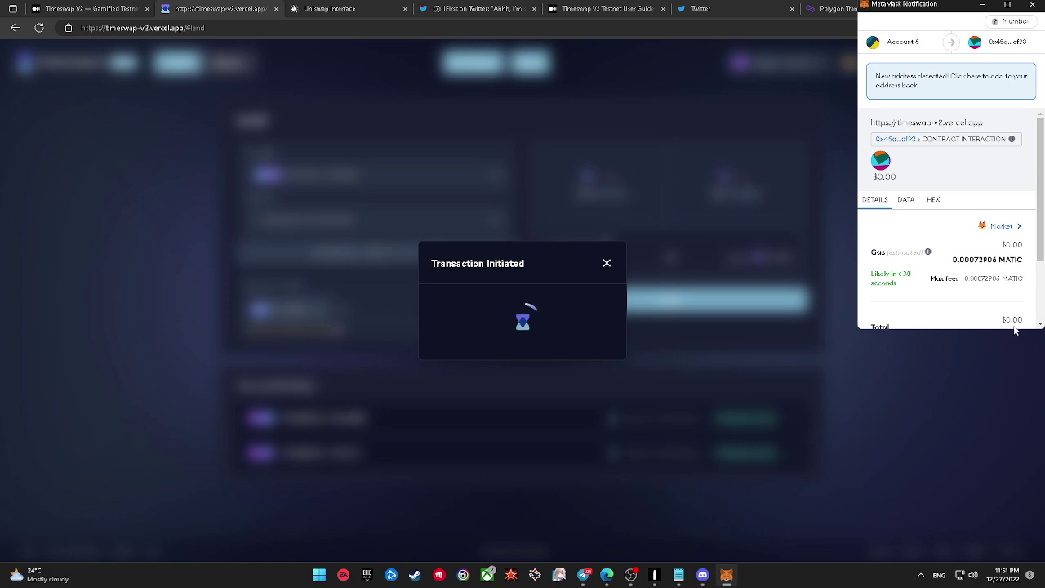
scroll(980, 302, down, 1)
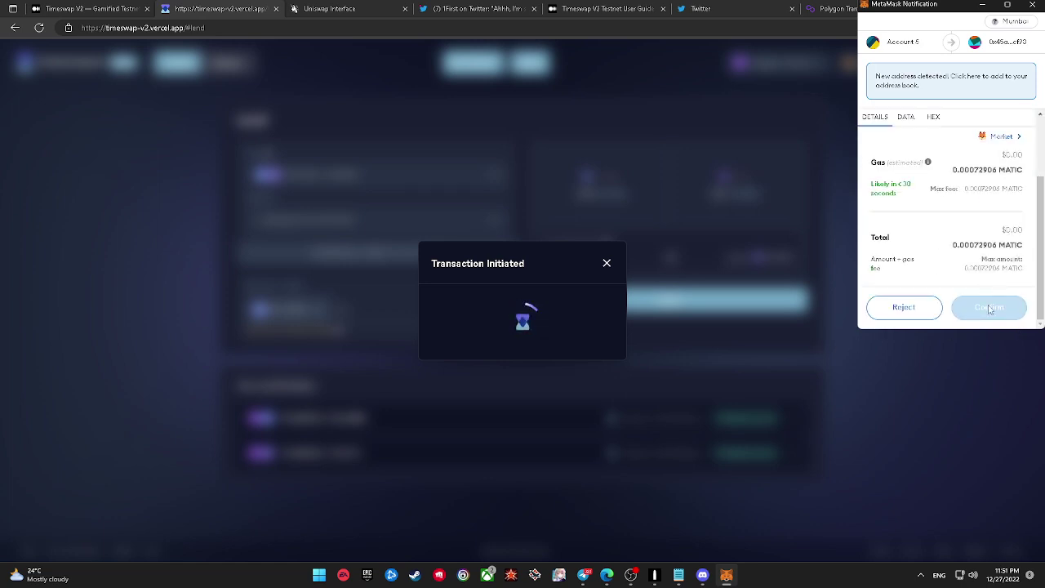
click(989, 308)
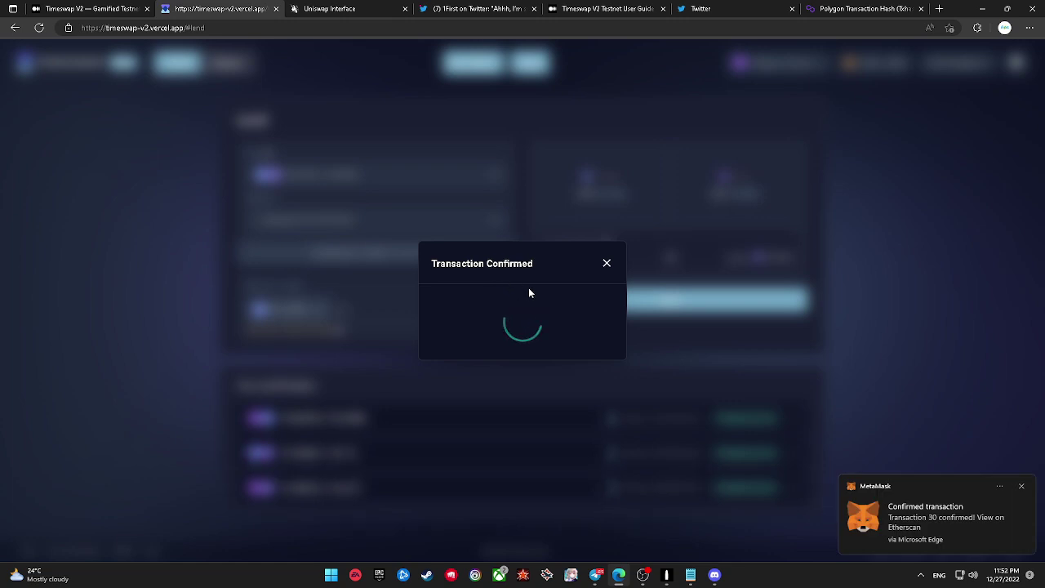
click(607, 265)
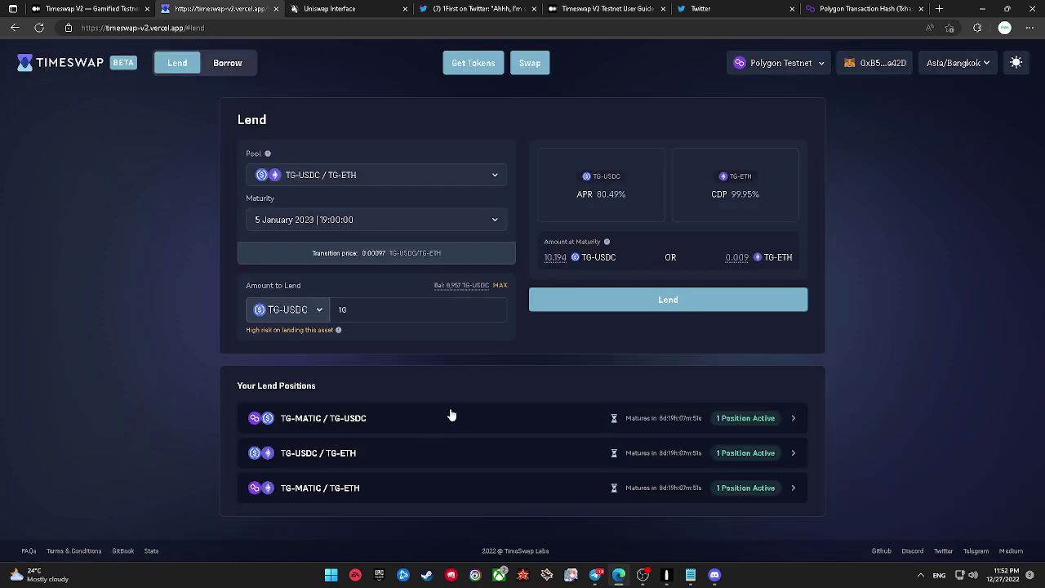
Step: Compare the active lend positions with the active borrow positions across the pools
click(226, 64)
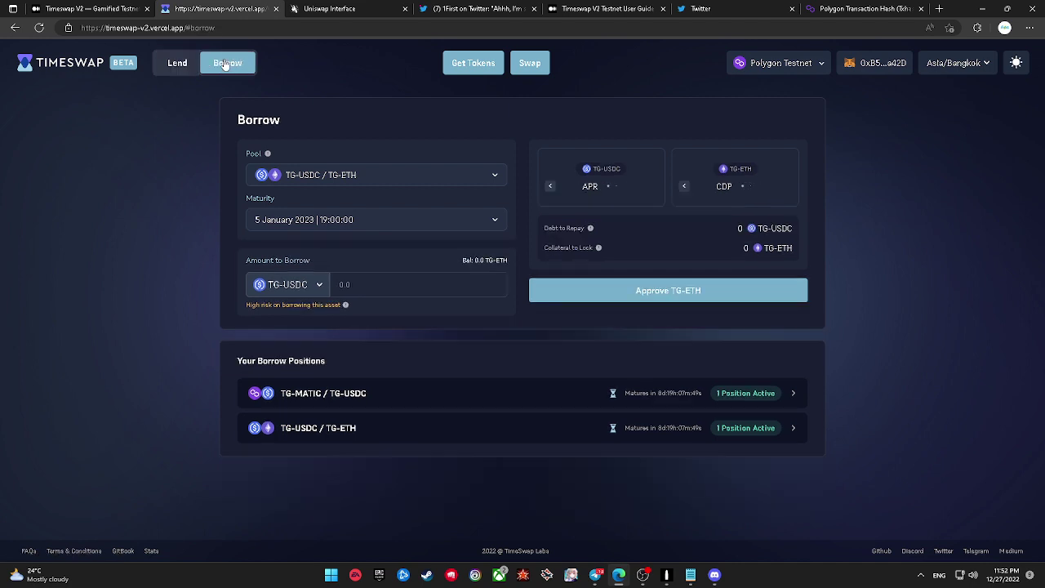
click(178, 64)
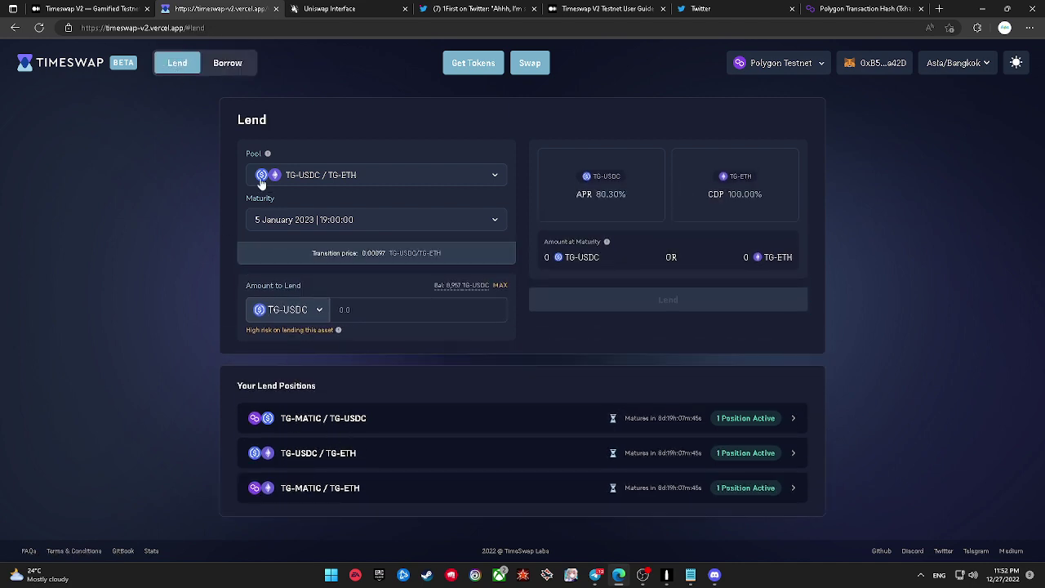
click(228, 63)
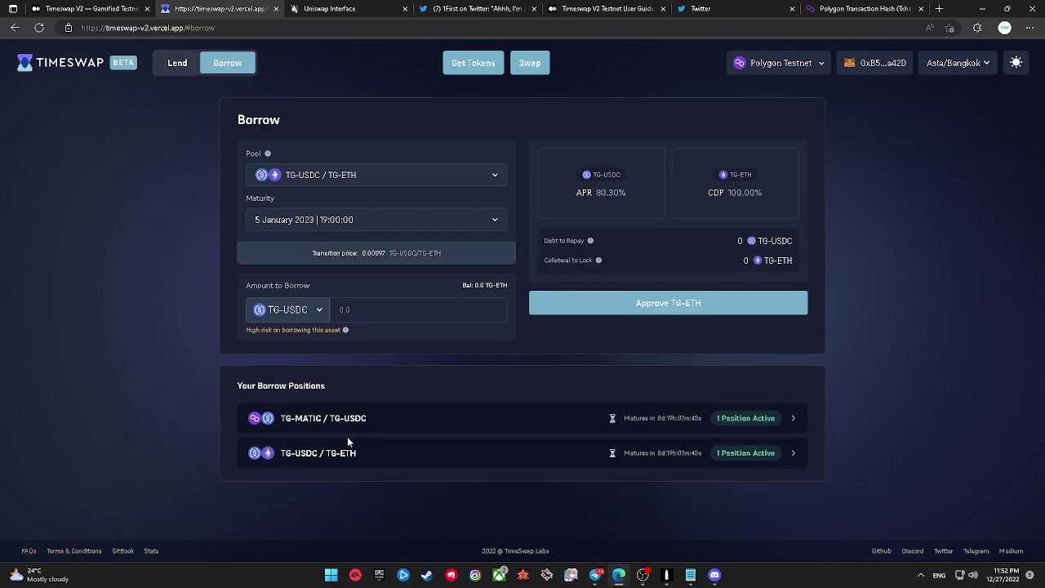
click(188, 67)
click(233, 69)
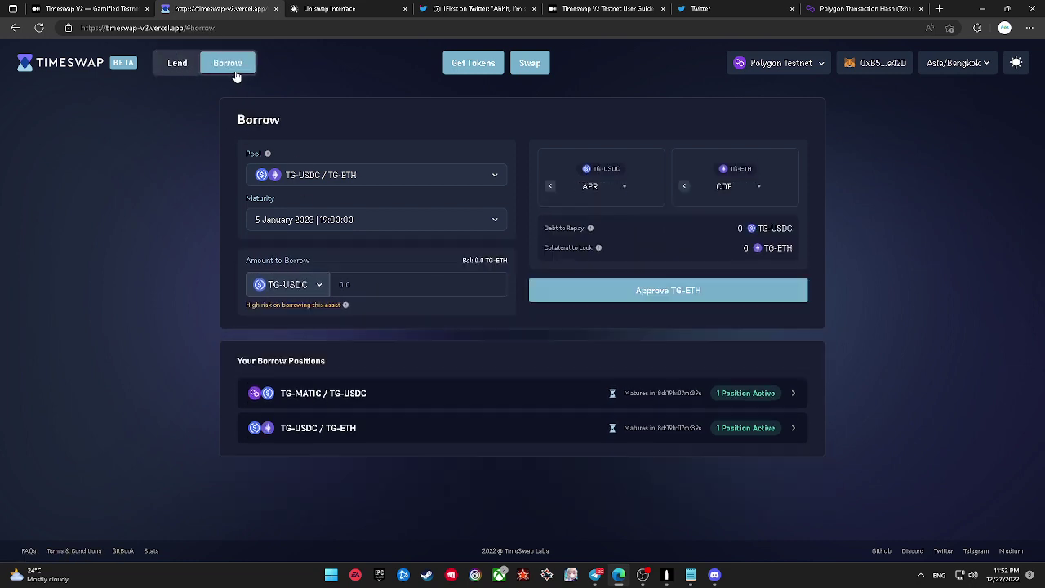
click(186, 68)
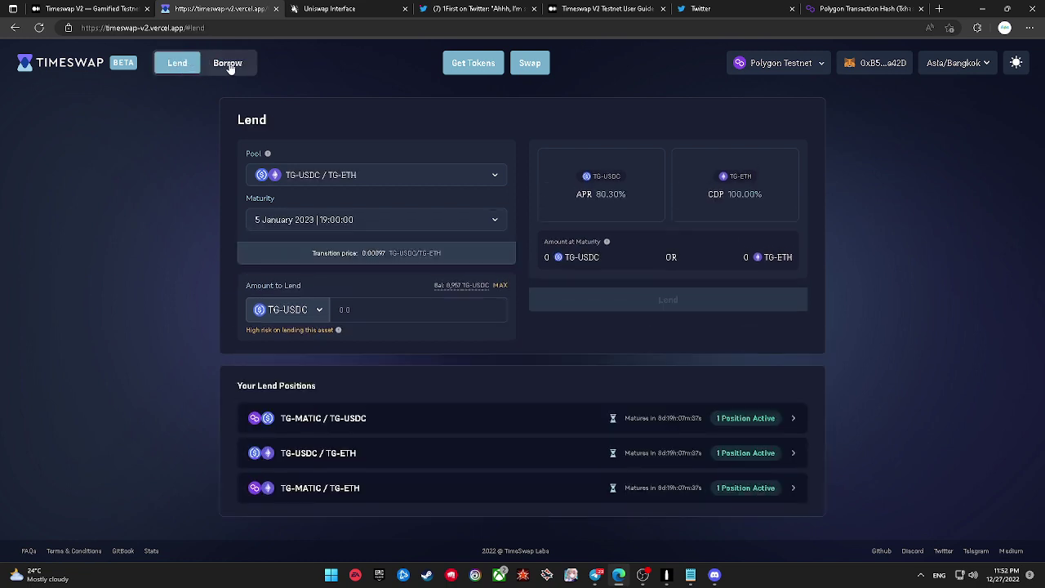
click(231, 68)
click(178, 65)
click(222, 64)
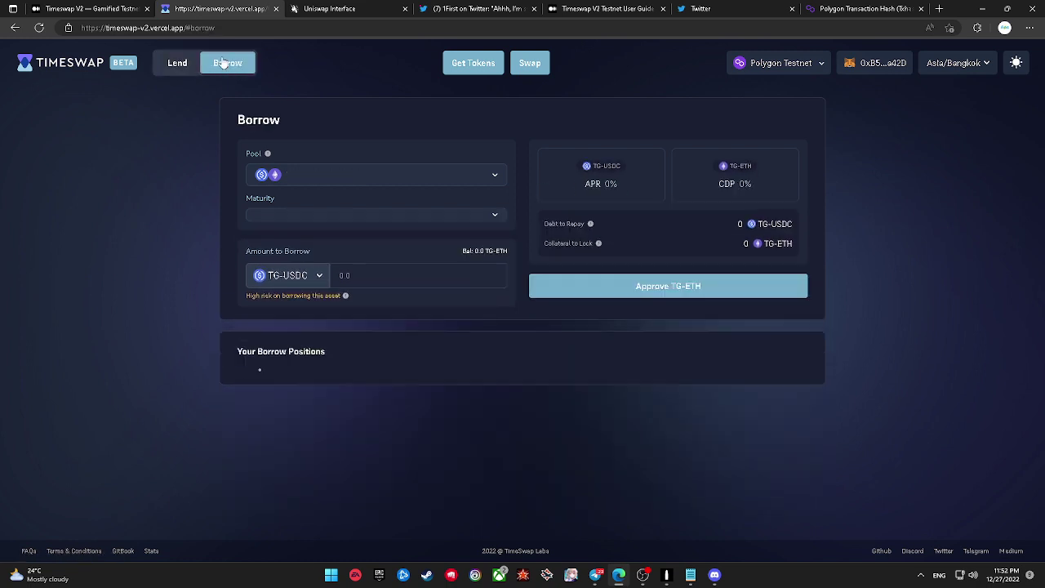
click(169, 62)
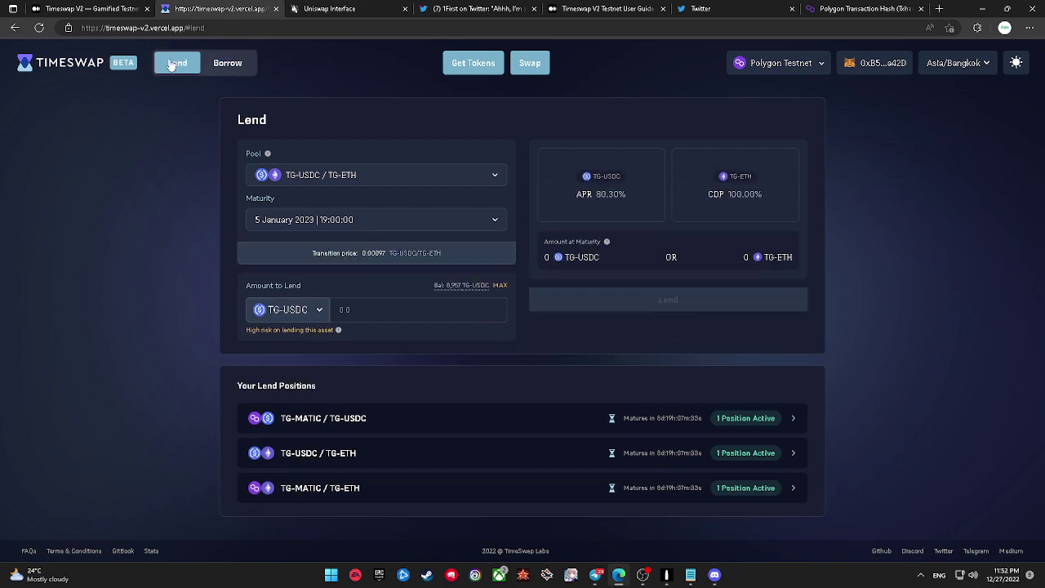
Step: Switch to borrowing and review the terms of the TG-MATIC / TG-USDC and TG-USDC / TG-ETH pools maturing 5 January 2023, 19:00:00
click(216, 70)
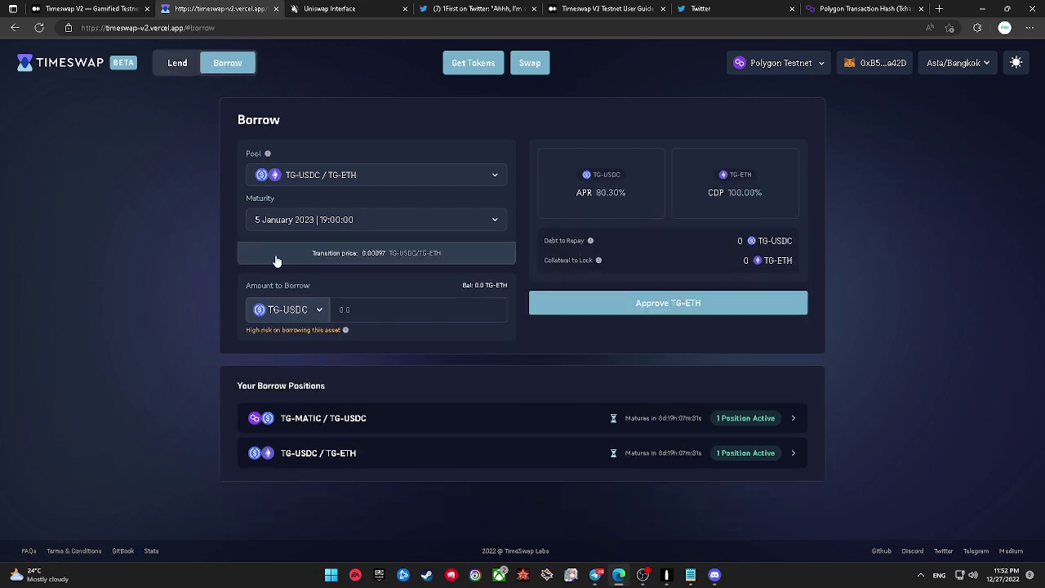
click(352, 174)
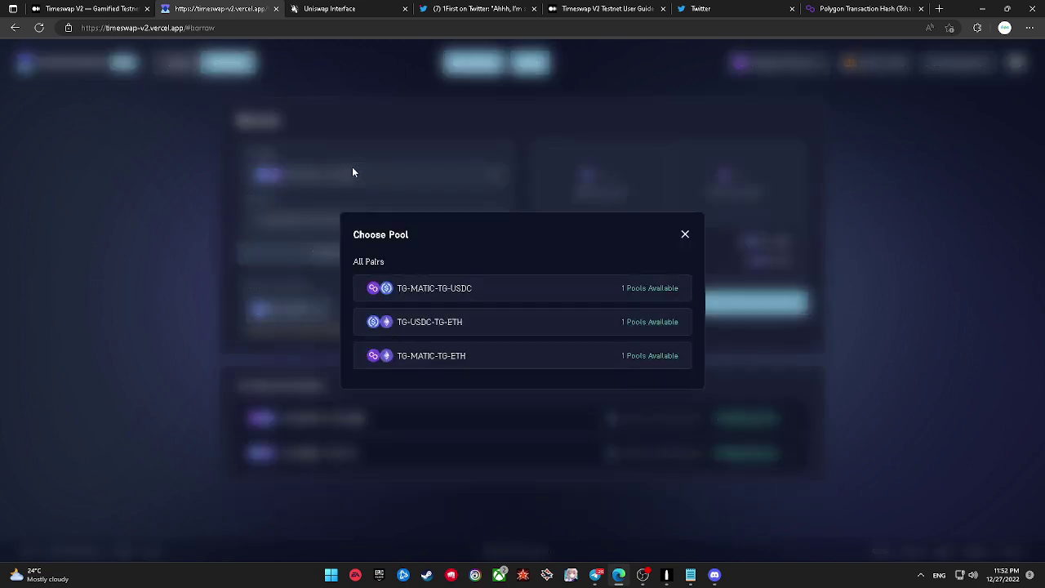
click(445, 292)
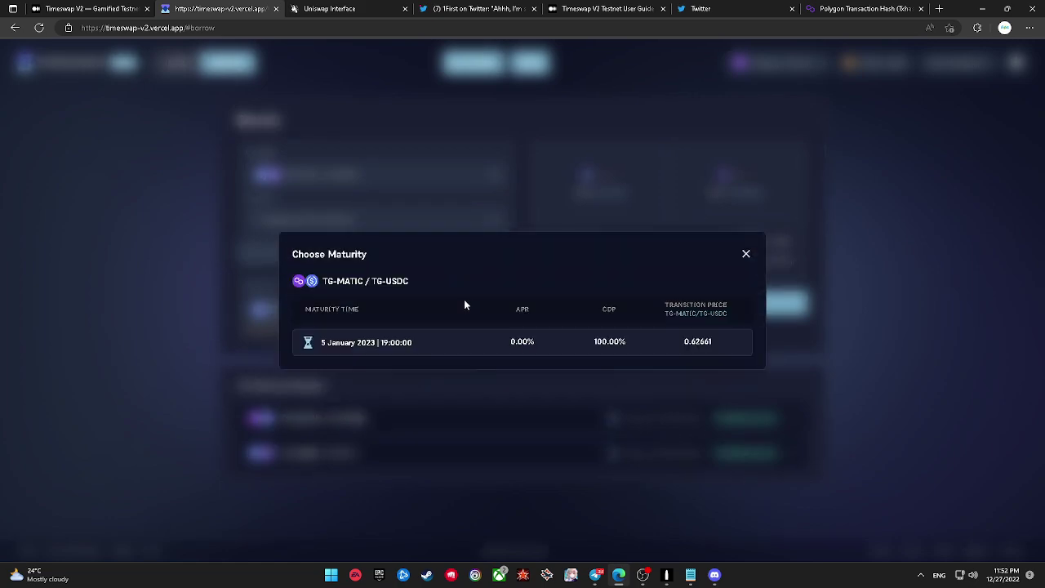
click(468, 340)
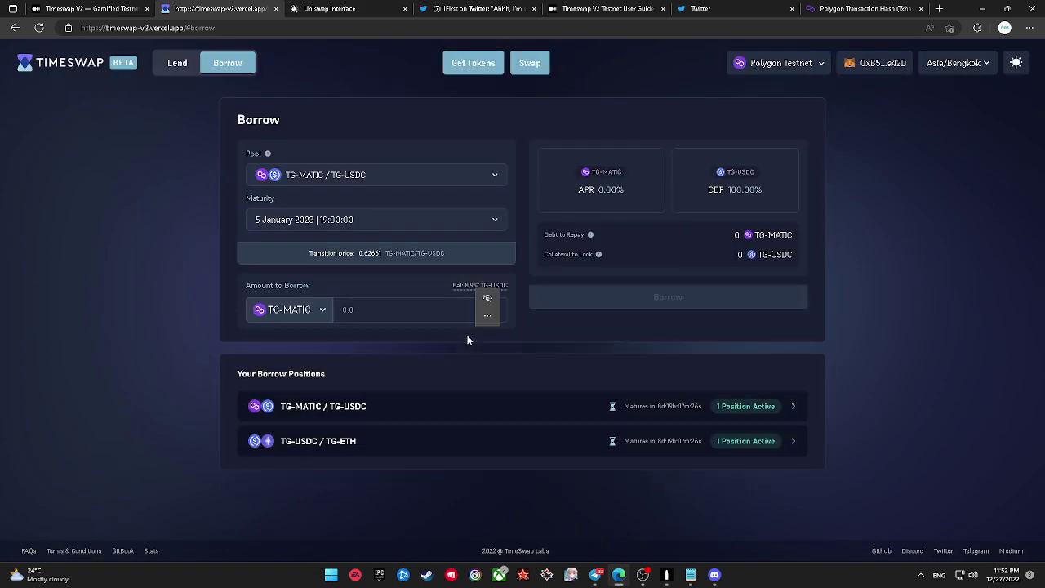
click(364, 177)
click(404, 324)
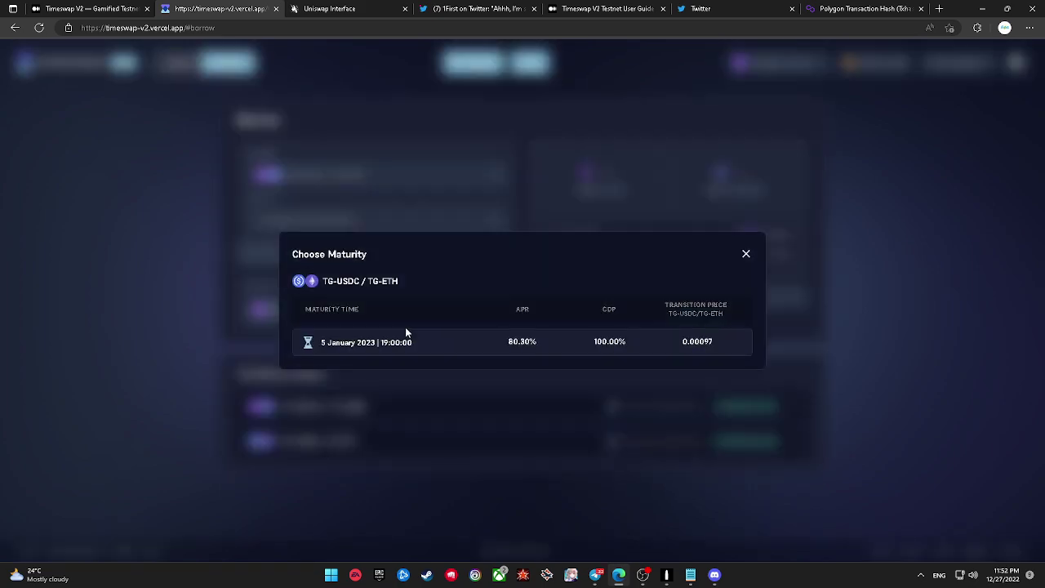
click(407, 338)
Step: Select the TG-MATIC / TG-ETH pool maturing 5 January 2023, 19:00:00 for borrowing
click(385, 181)
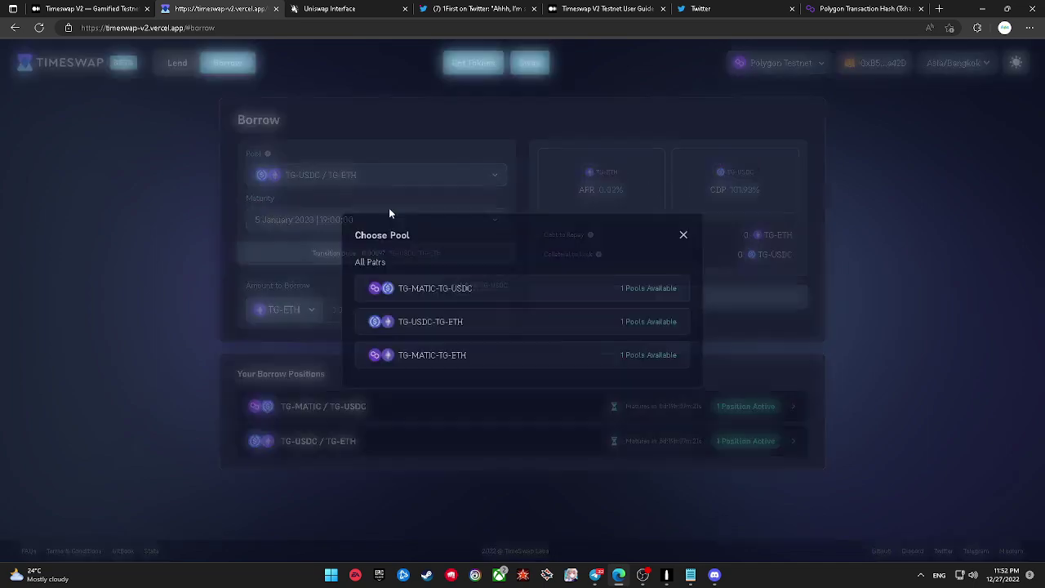
click(406, 357)
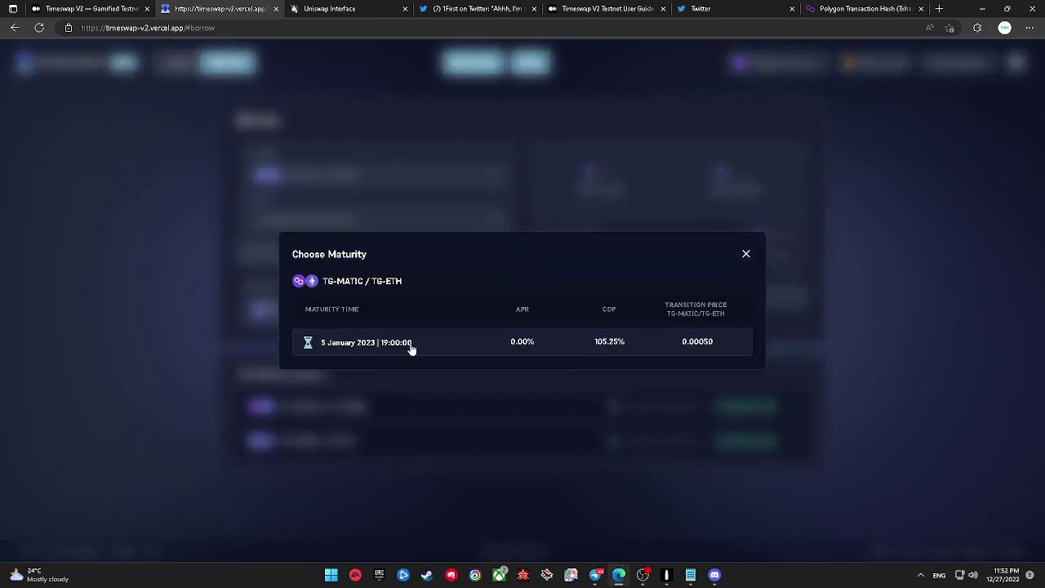
click(410, 343)
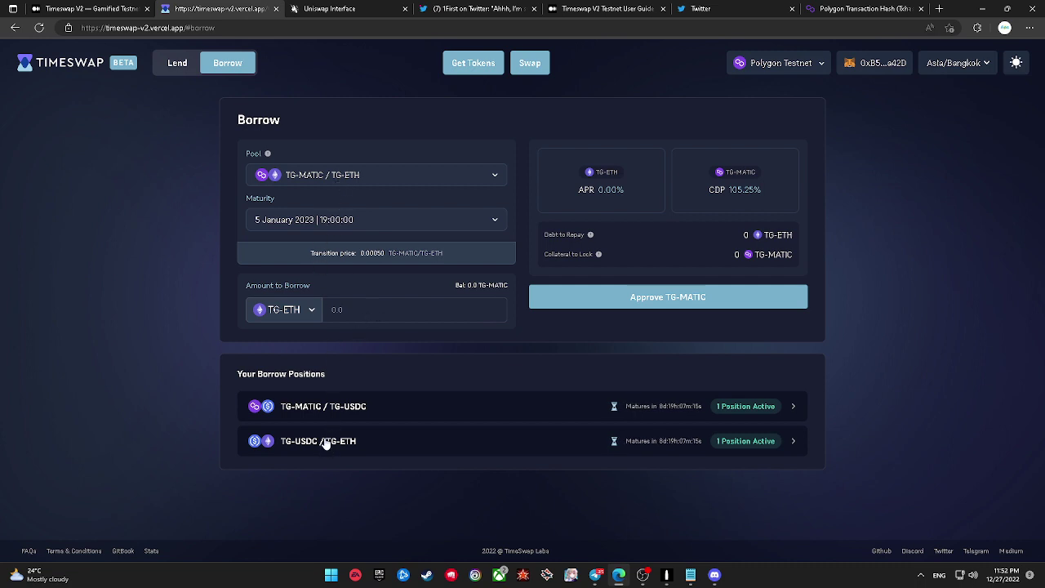
Step: Compare the borrowing terms for TG-ETH and TG-MATIC in the TG-MATIC / TG-ETH pool and check its 5 January 2023, 19:00:00 maturity
click(293, 312)
click(295, 347)
click(312, 319)
click(304, 356)
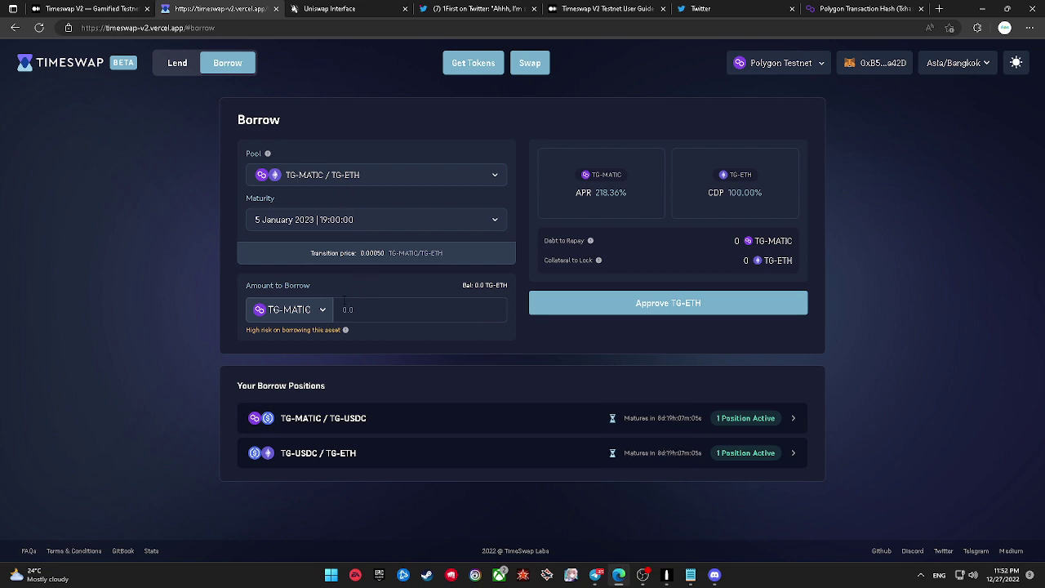
click(307, 316)
click(298, 356)
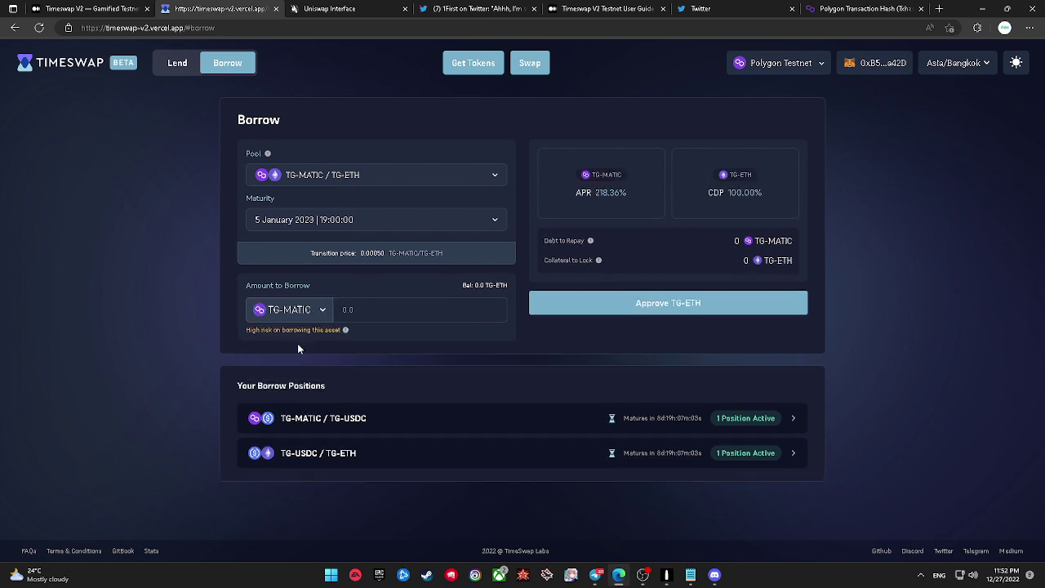
click(305, 319)
click(303, 357)
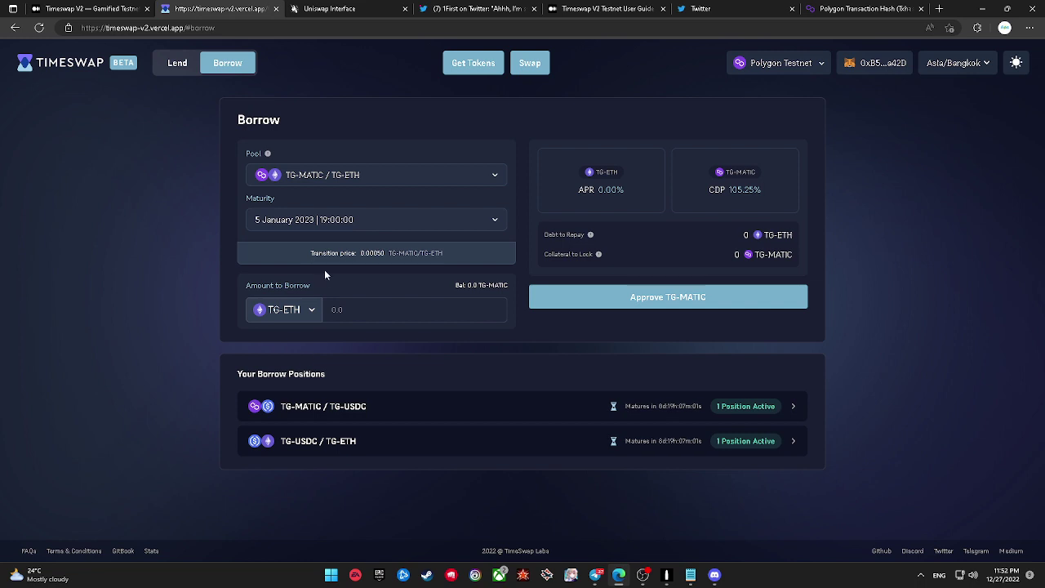
click(334, 222)
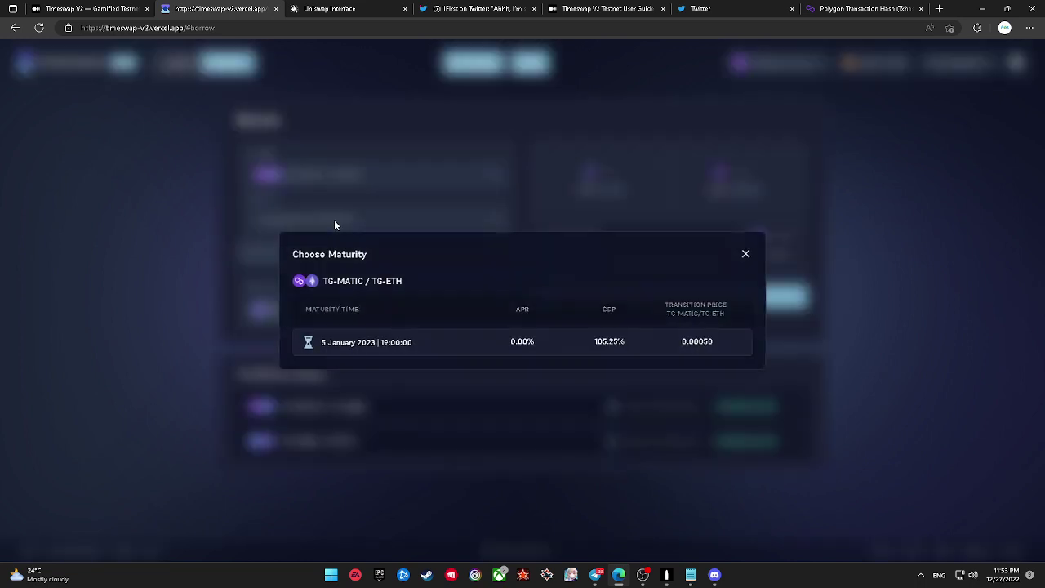
double_click(370, 343)
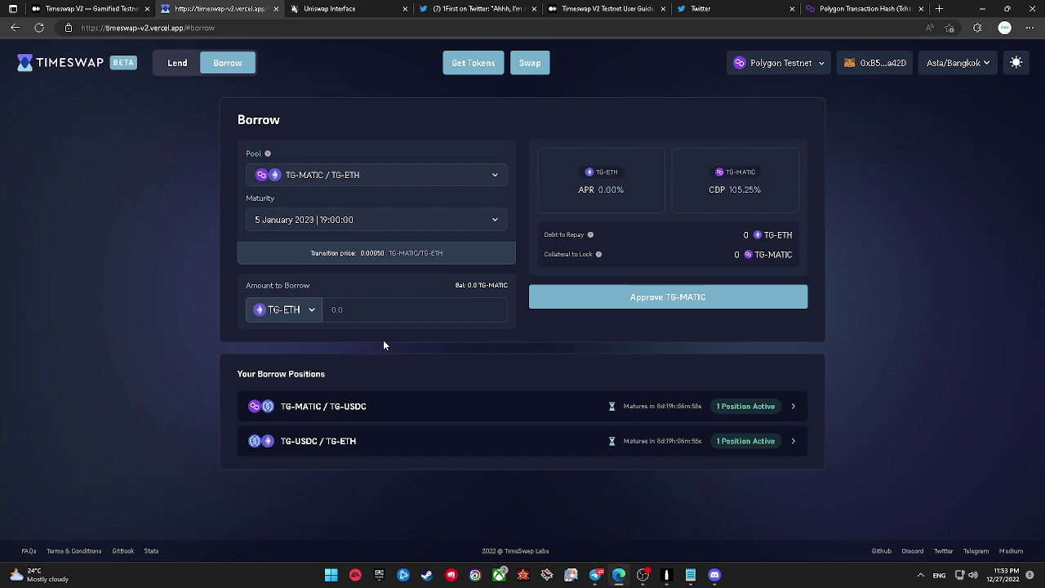
Step: Switch to lending and select the TG-MATIC / TG-ETH pool maturing 5 January 2023, 19:00:00
click(177, 63)
click(335, 181)
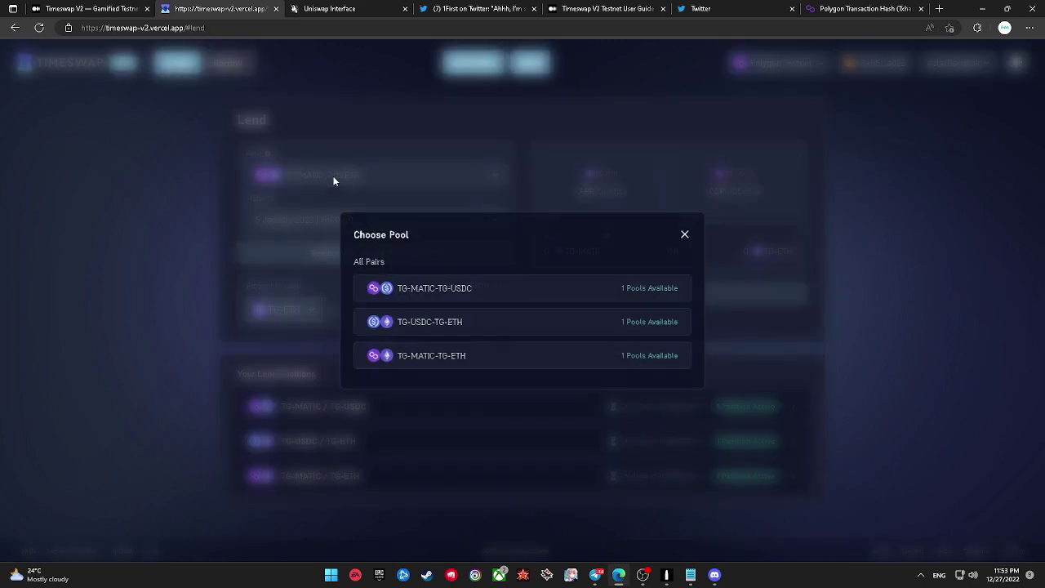
click(422, 363)
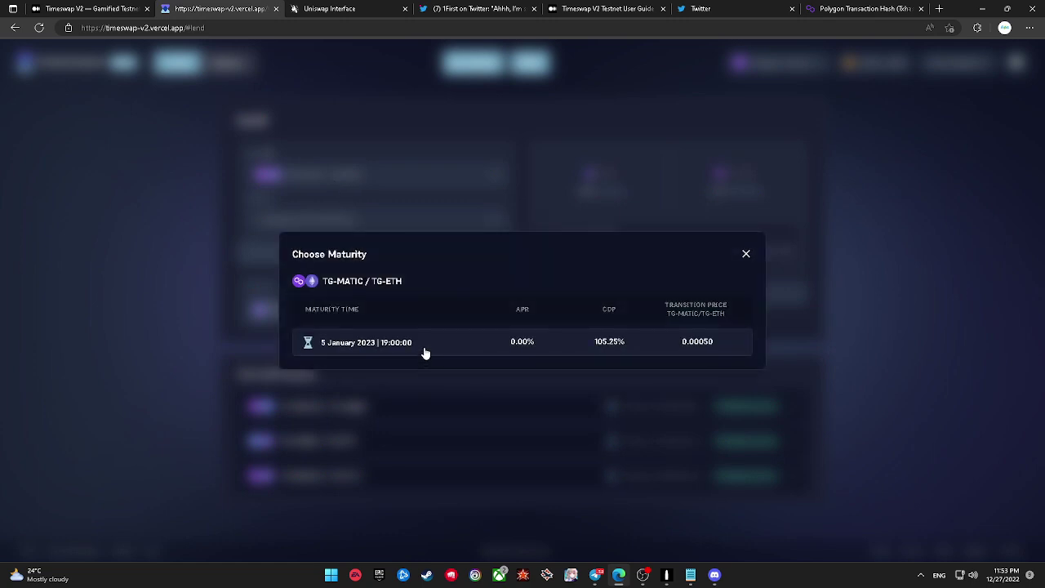
click(425, 351)
Step: Compare the lending terms and balances for TG-ETH and TG-MATIC, leaving TG-ETH as the asset to lend
click(297, 317)
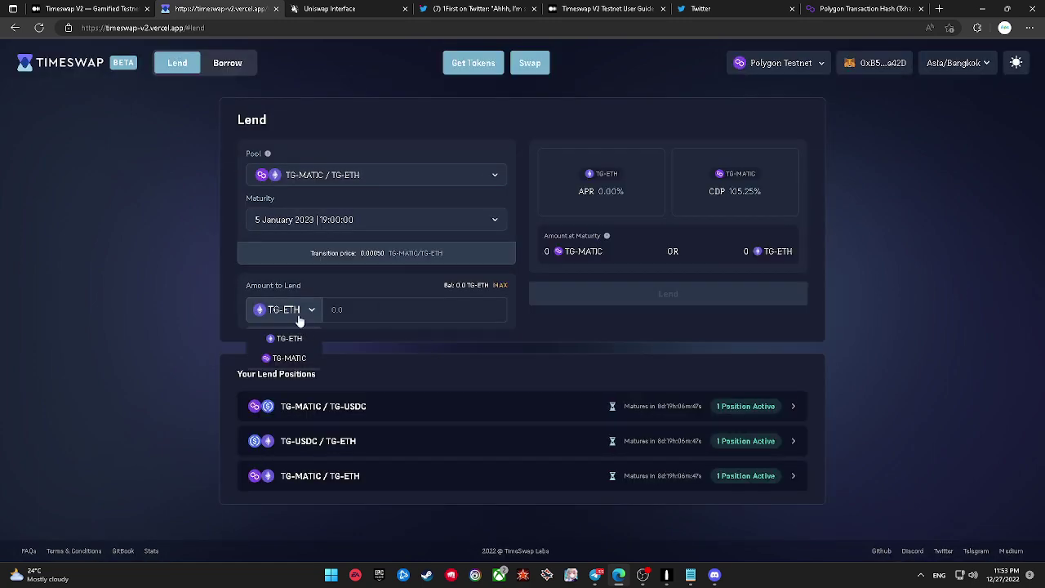
click(309, 357)
click(294, 317)
click(293, 357)
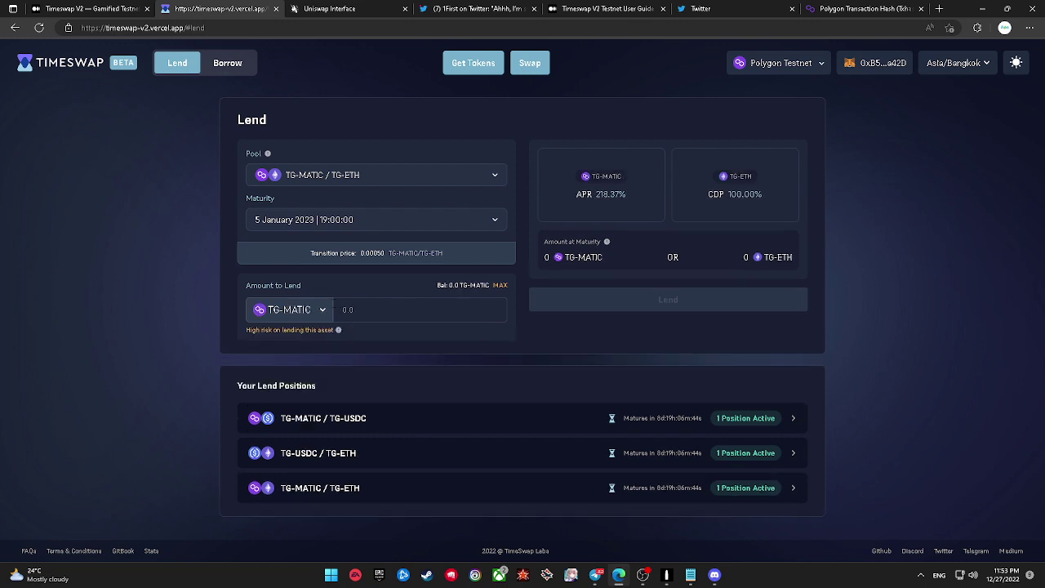
click(315, 319)
click(310, 339)
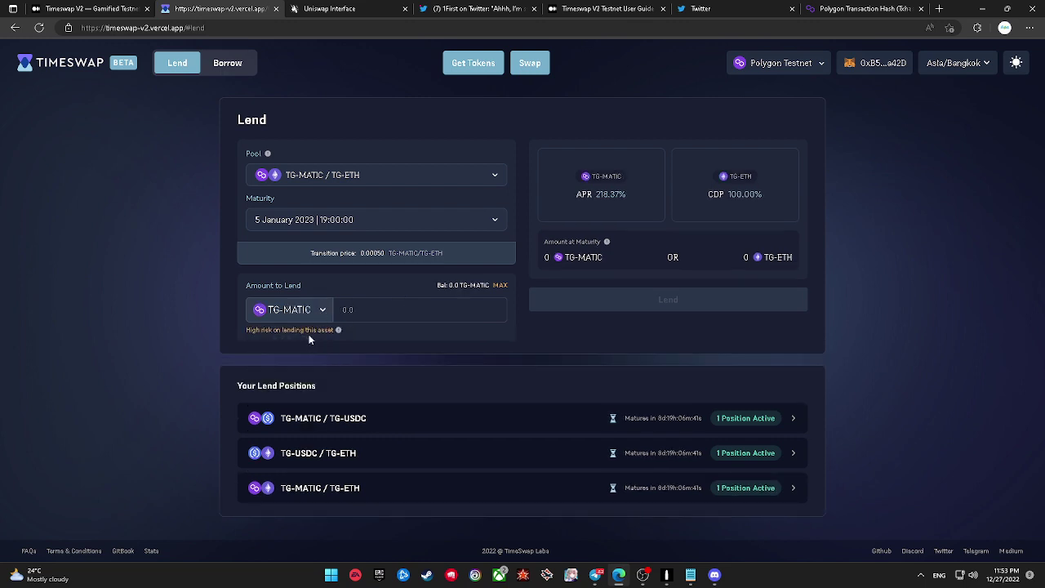
click(296, 315)
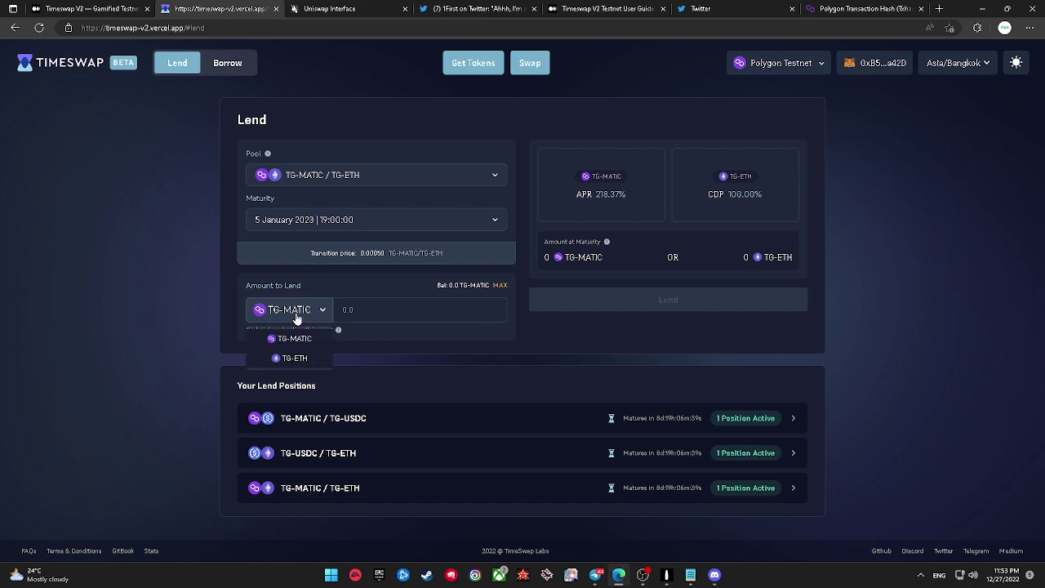
click(299, 359)
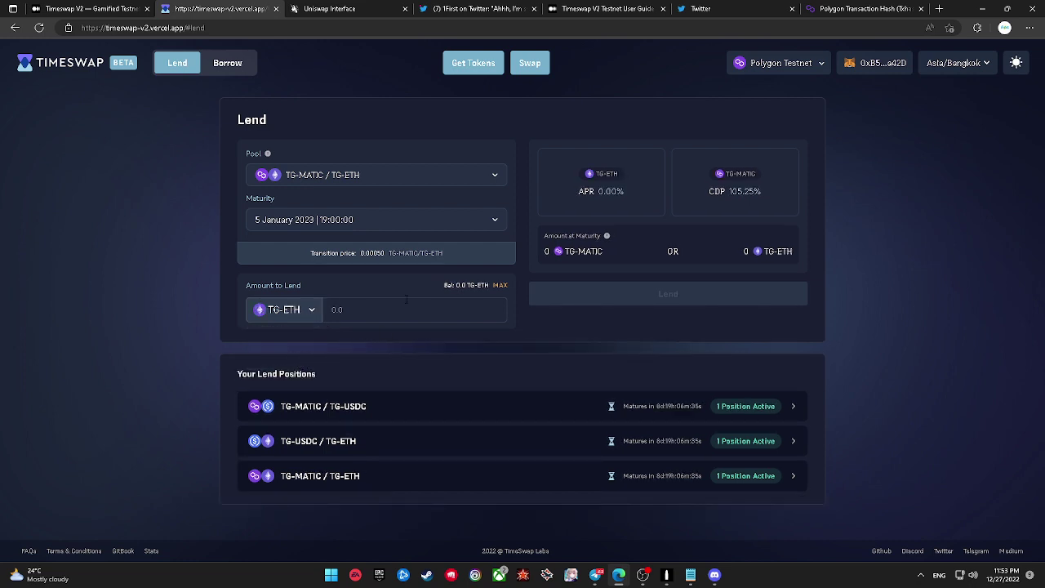
Step: Claim TG-ETH test tokens, confirm the claim in MetaMask and dismiss the transaction message
click(473, 65)
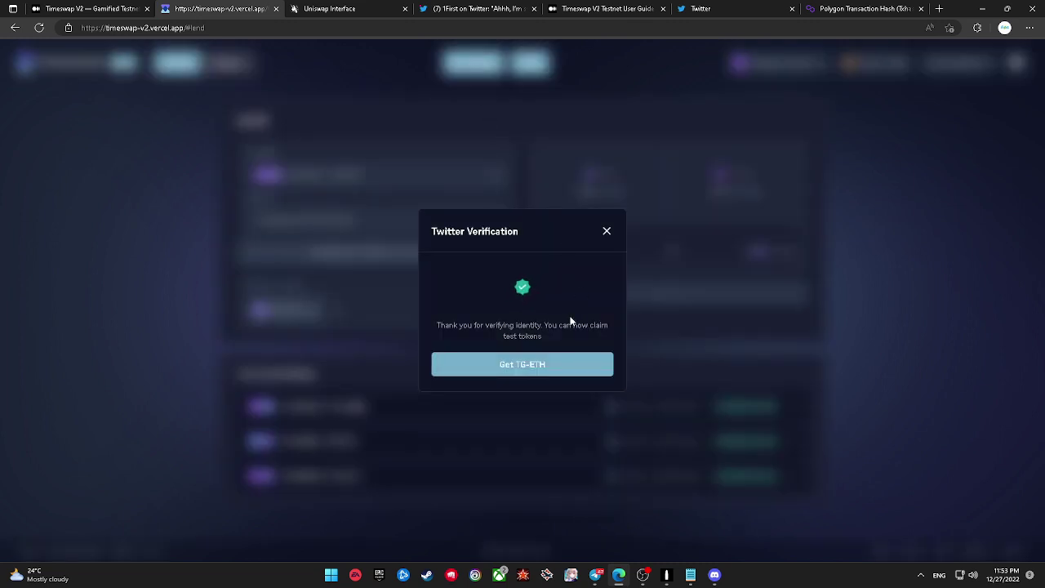
click(556, 365)
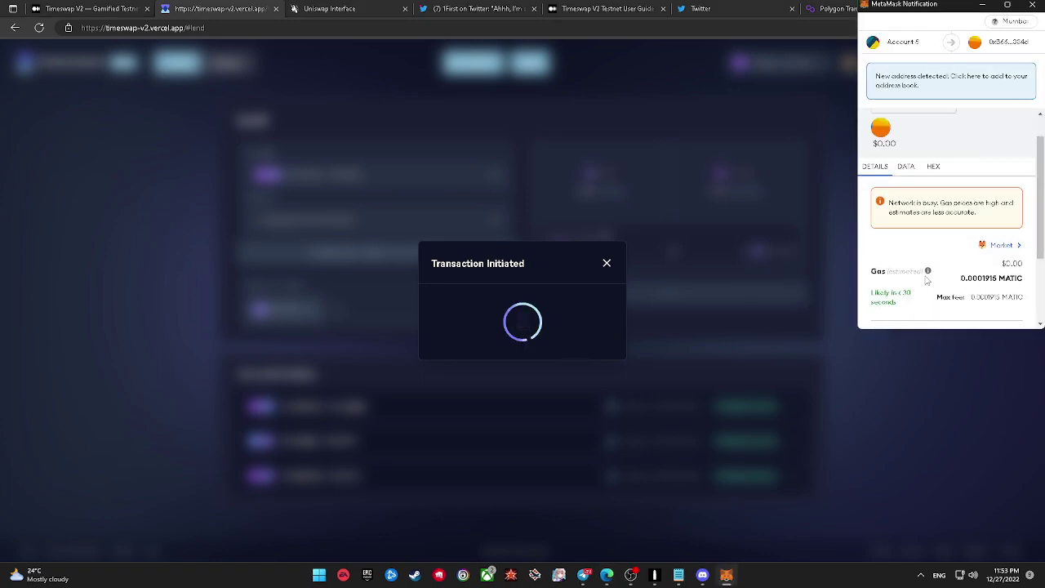
scroll(964, 294, down, 3)
scroll(979, 311, down, 1)
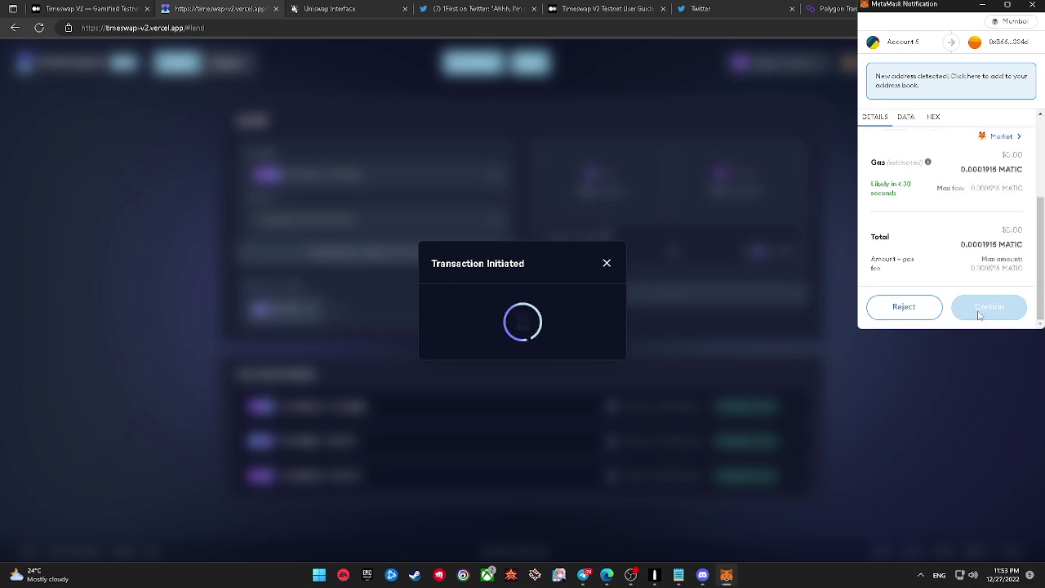
click(987, 307)
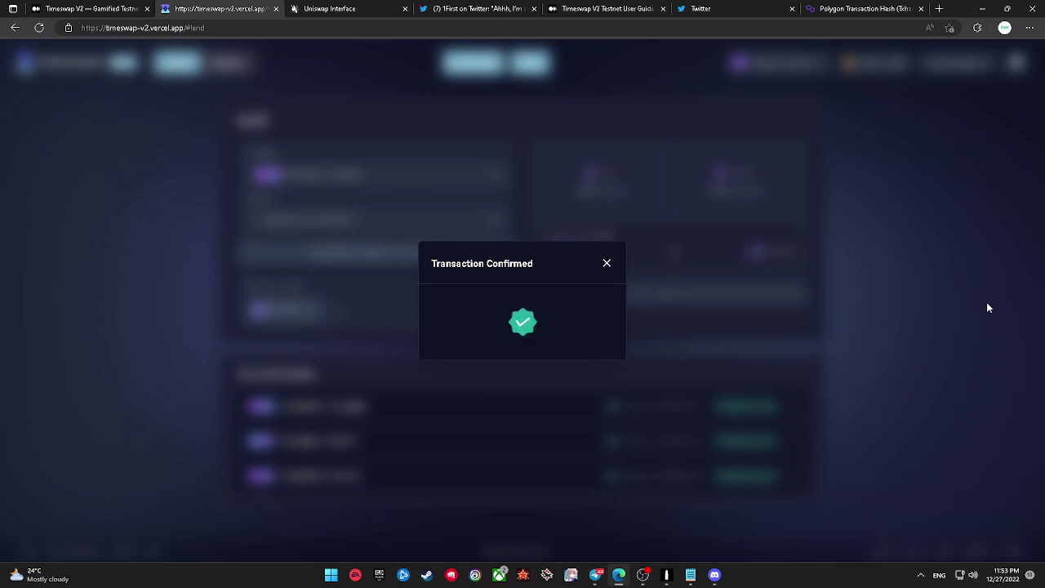
click(606, 264)
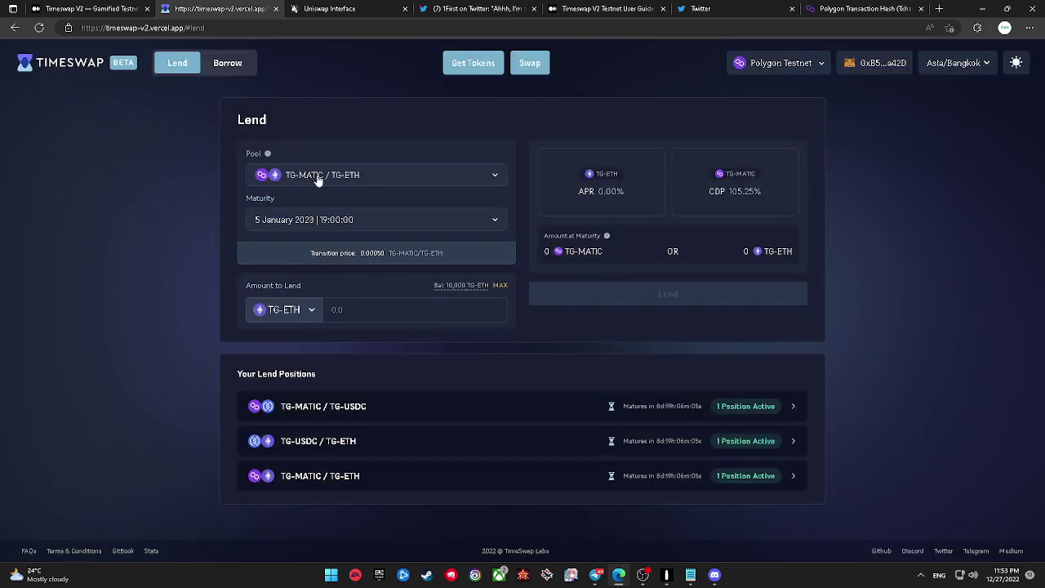
Step: Lend 1 TG-ETH in the TG-MATIC / TG-ETH pool and confirm the transaction in MetaMask
click(402, 315)
text(1)
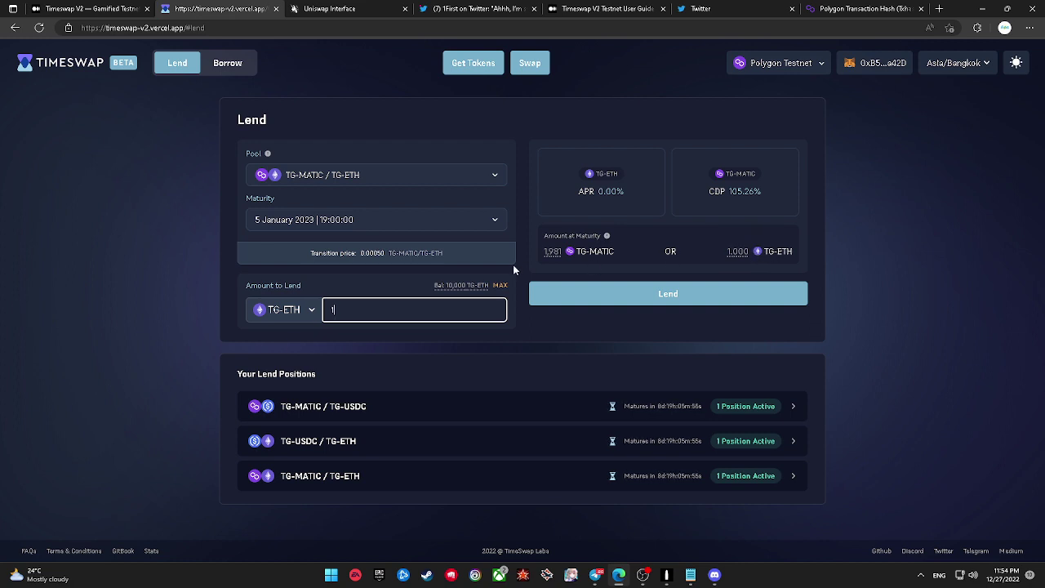
click(633, 289)
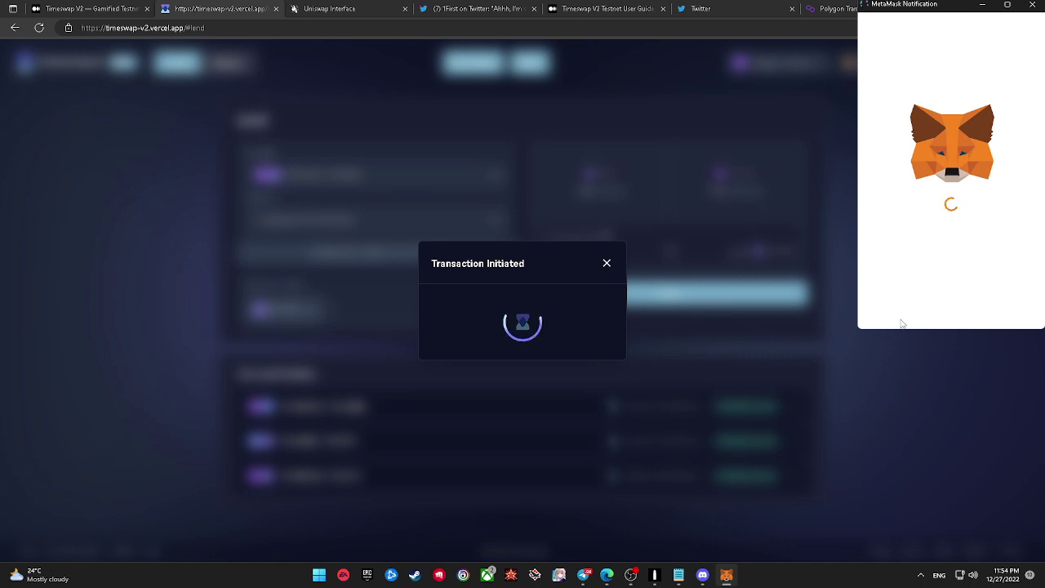
scroll(939, 315, down, 5)
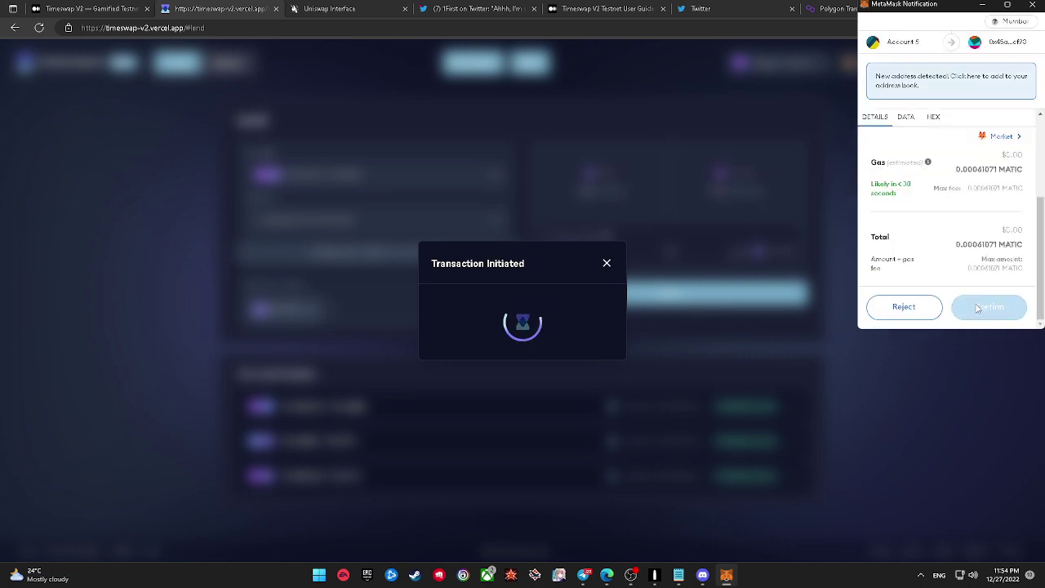
click(988, 307)
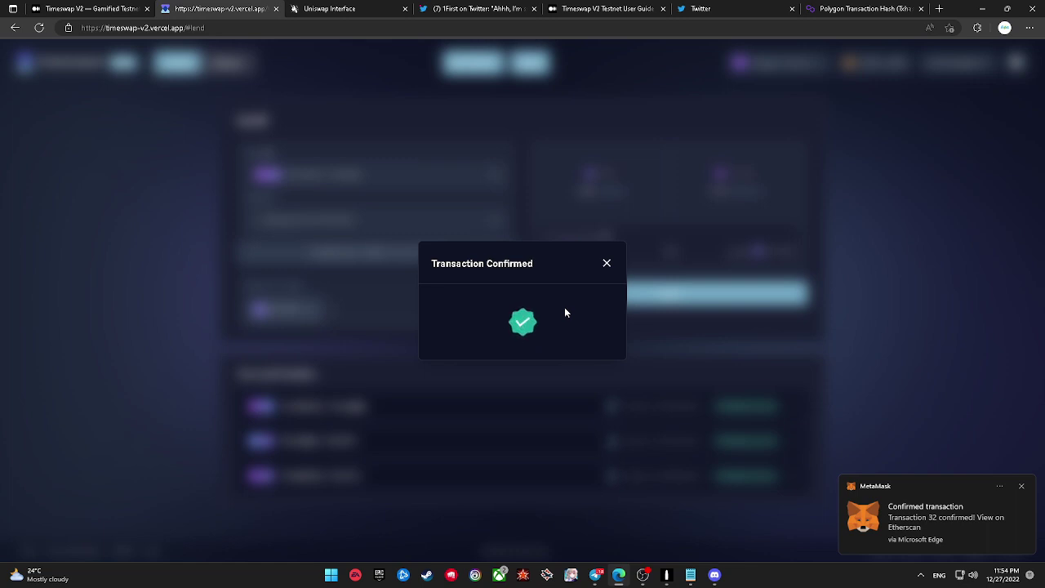
click(606, 264)
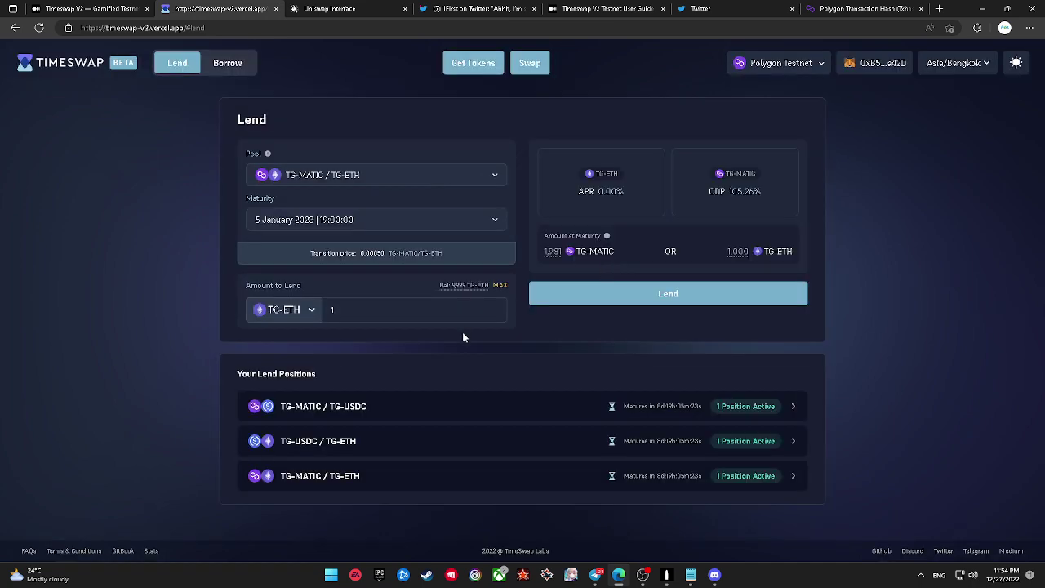
Step: Switch to borrowing in the TG-MATIC / TG-ETH pool and set the amount to borrow to 10 TG-MATIC
click(228, 65)
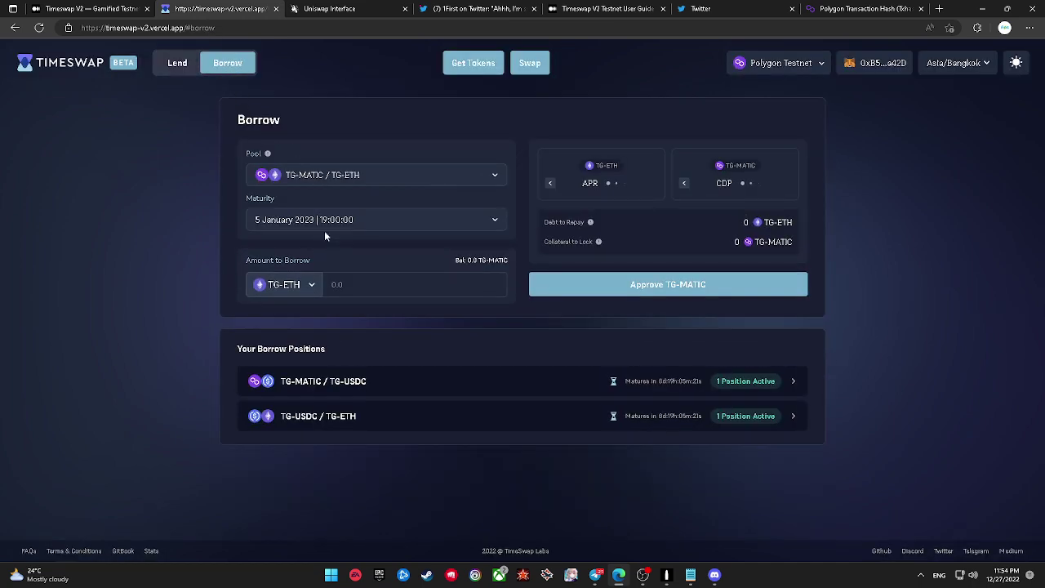
click(377, 307)
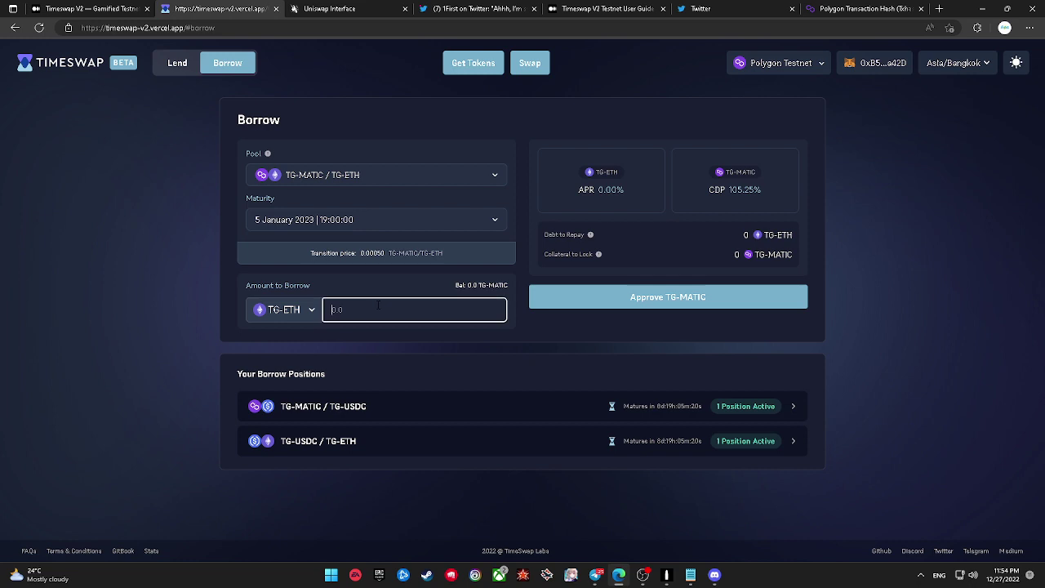
click(310, 312)
click(292, 358)
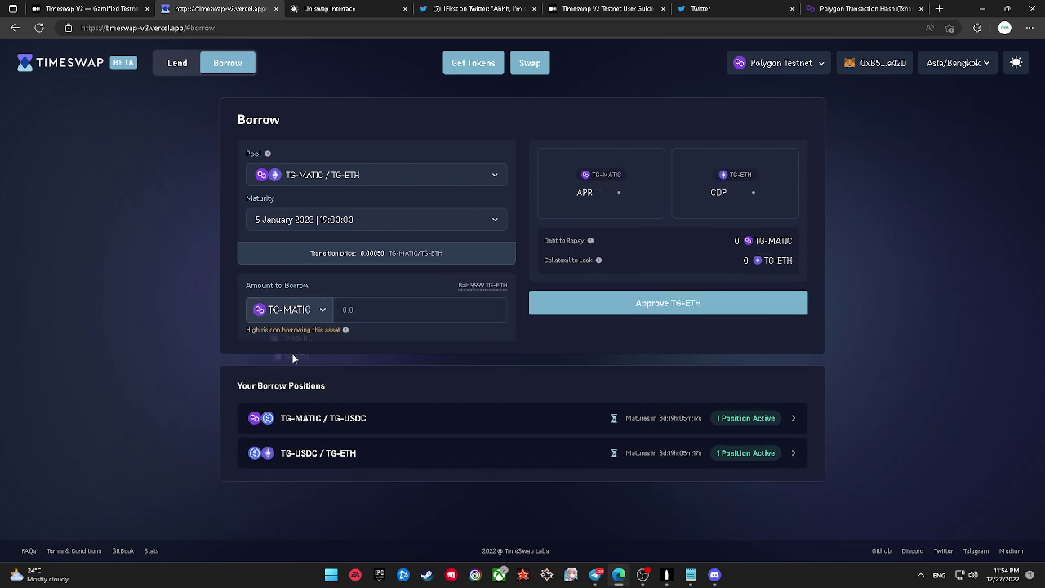
click(342, 309)
text(1)
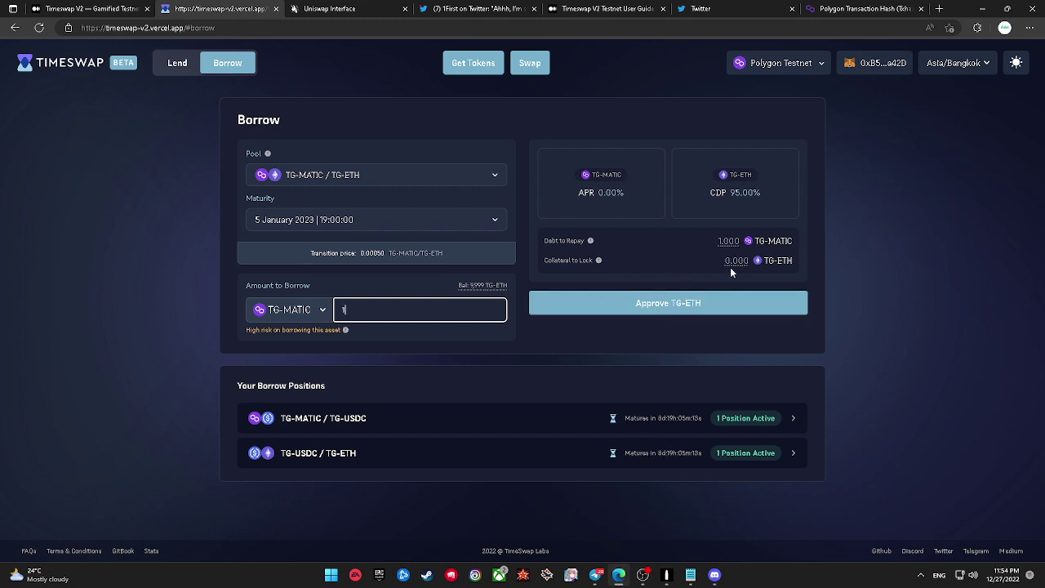
text(0)
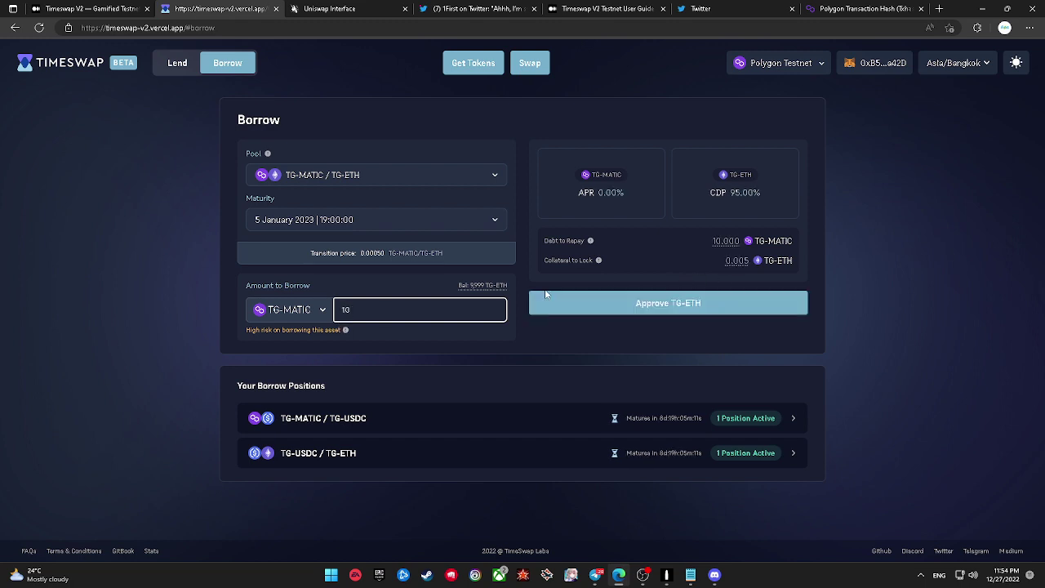
text(0)
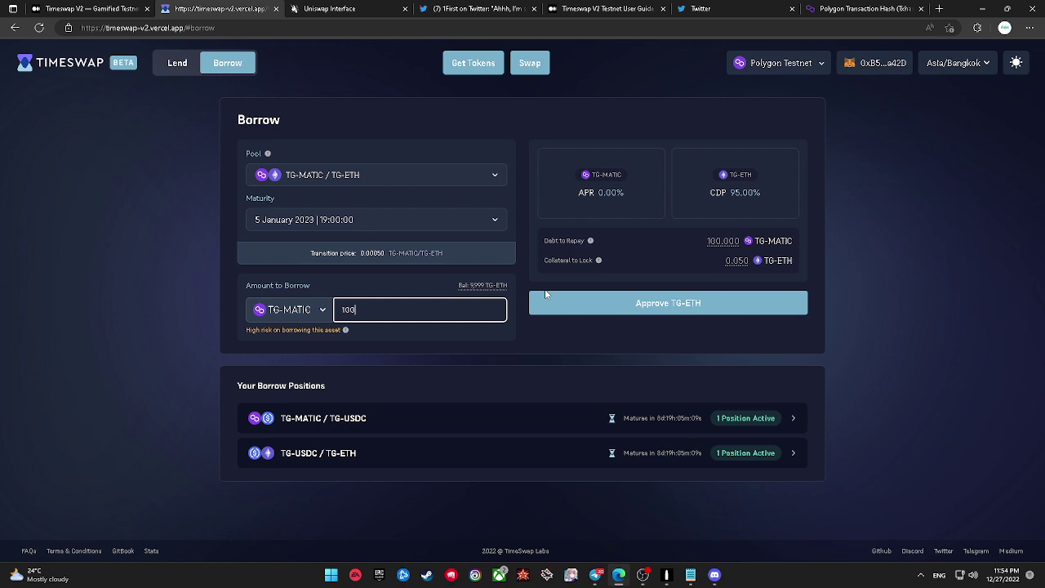
key(BackSpace)
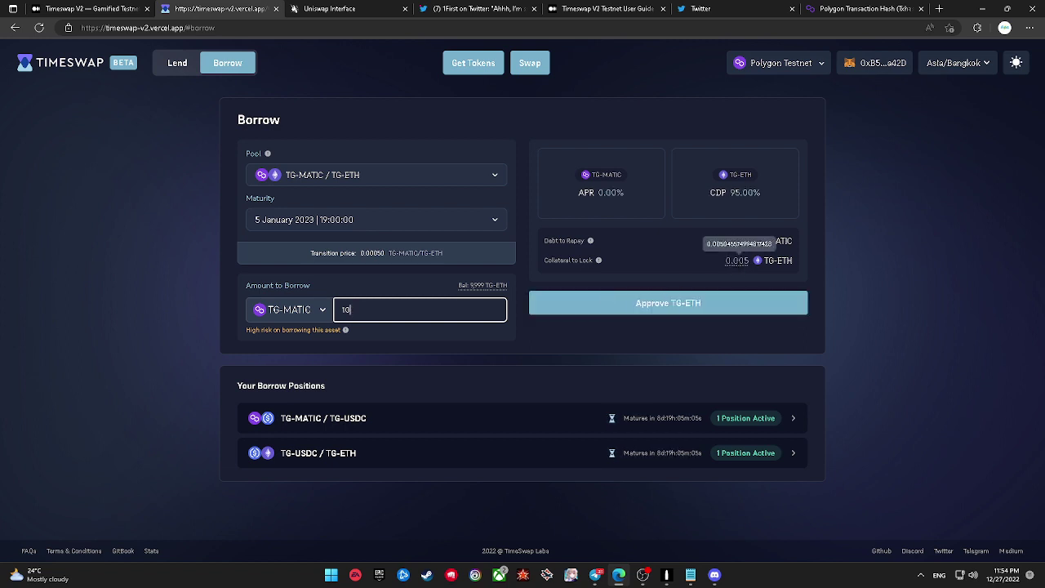
Step: Approve TG-ETH as collateral for the borrow and confirm the access permission in MetaMask
click(701, 303)
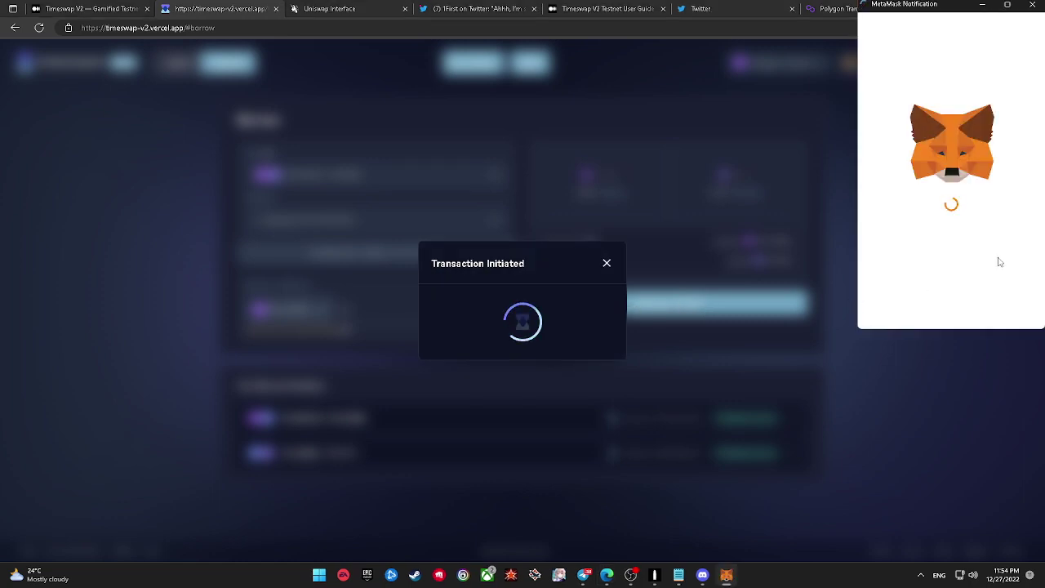
scroll(986, 291, down, 2)
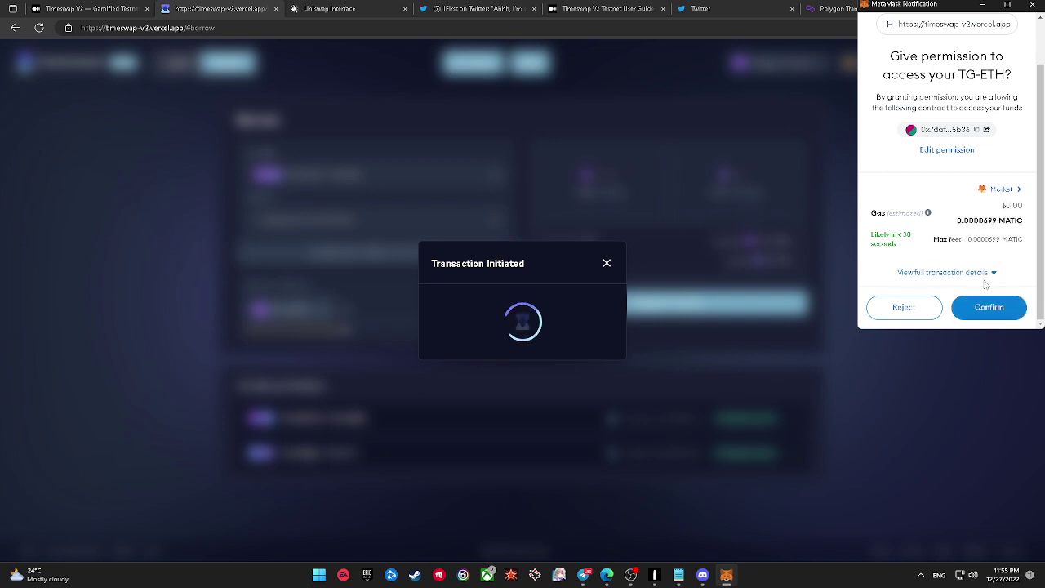
click(988, 306)
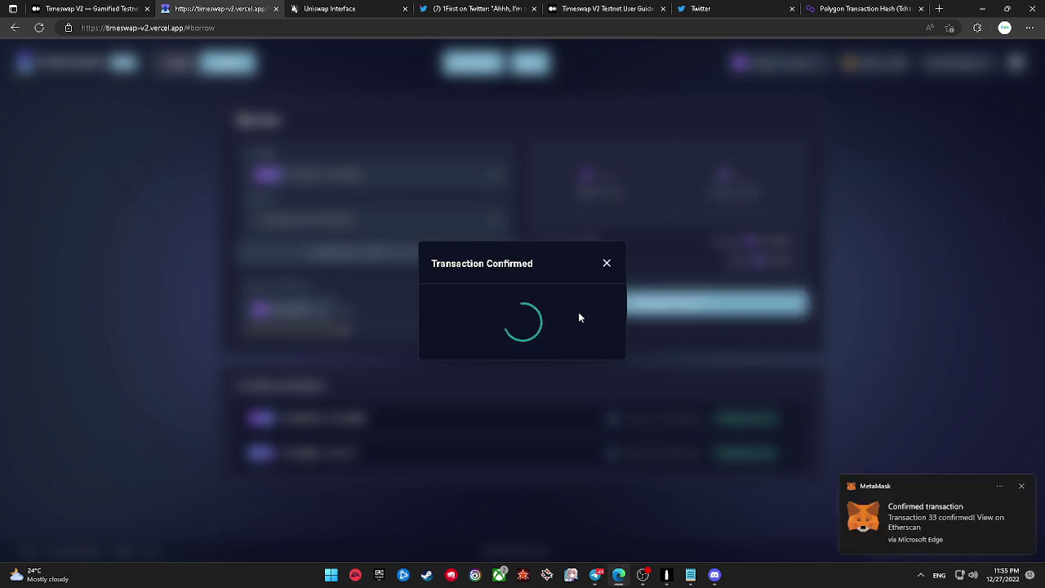
click(606, 264)
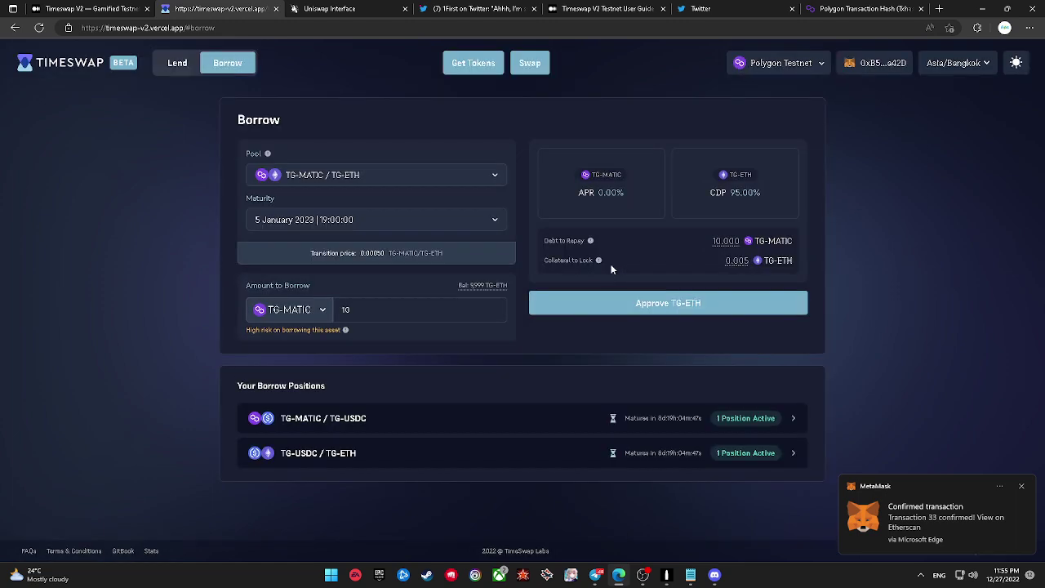
Step: Approve TG-ETH spending again for the 10 TG-MATIC borrow, confirm the permission in MetaMask and dismiss the transaction message
click(611, 304)
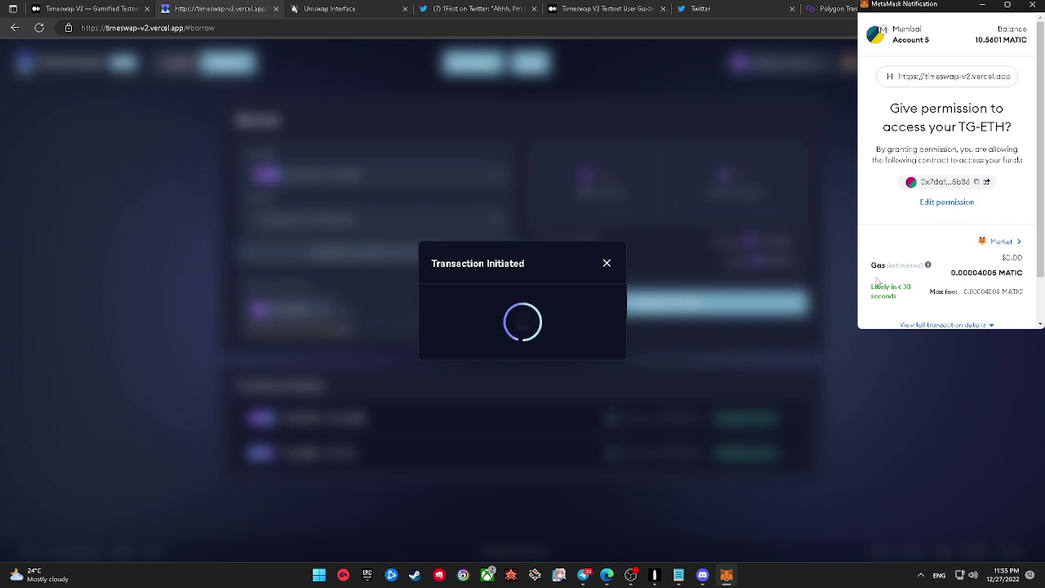
scroll(877, 281, down, 2)
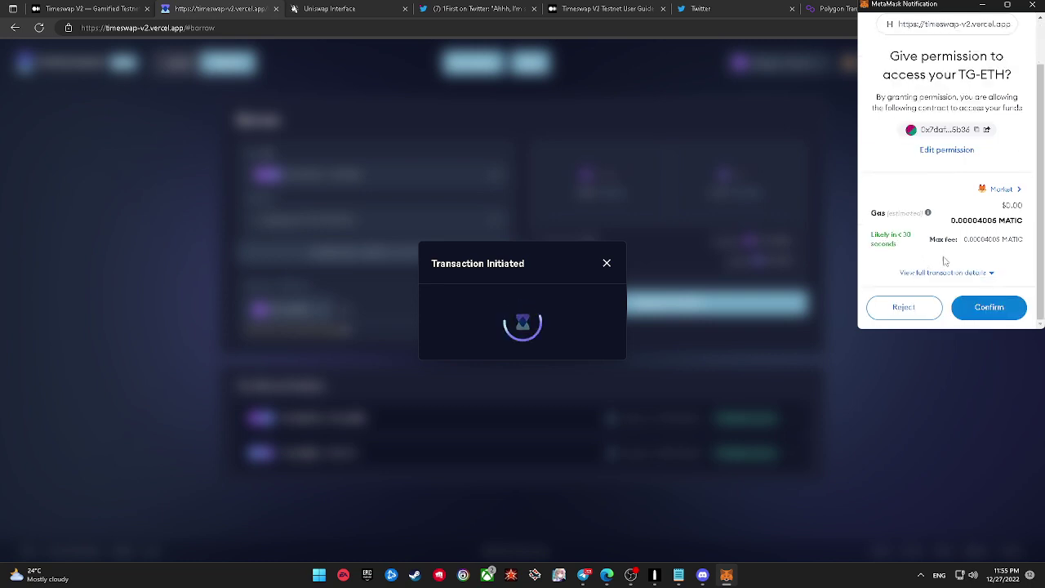
click(1004, 305)
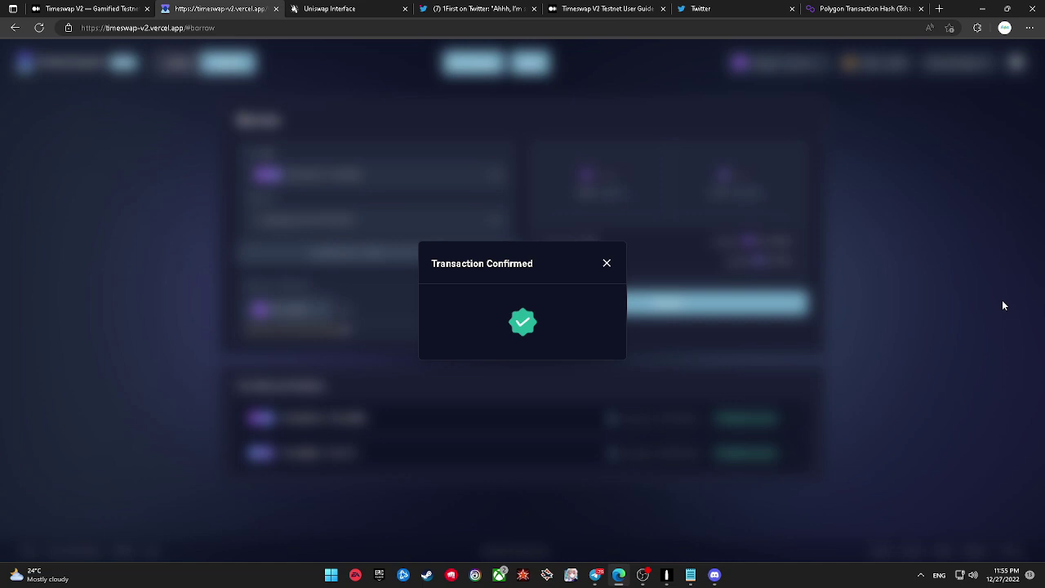
click(898, 307)
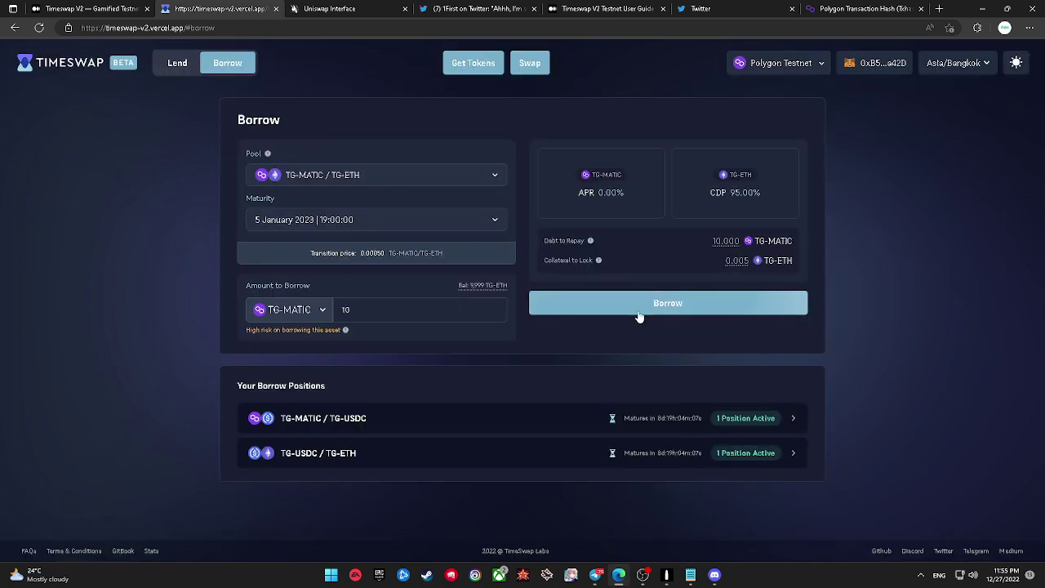
Step: Borrow 10 TG-MATIC in the TG-MATIC / TG-ETH pool, confirm the transaction in MetaMask and dismiss its message
click(639, 316)
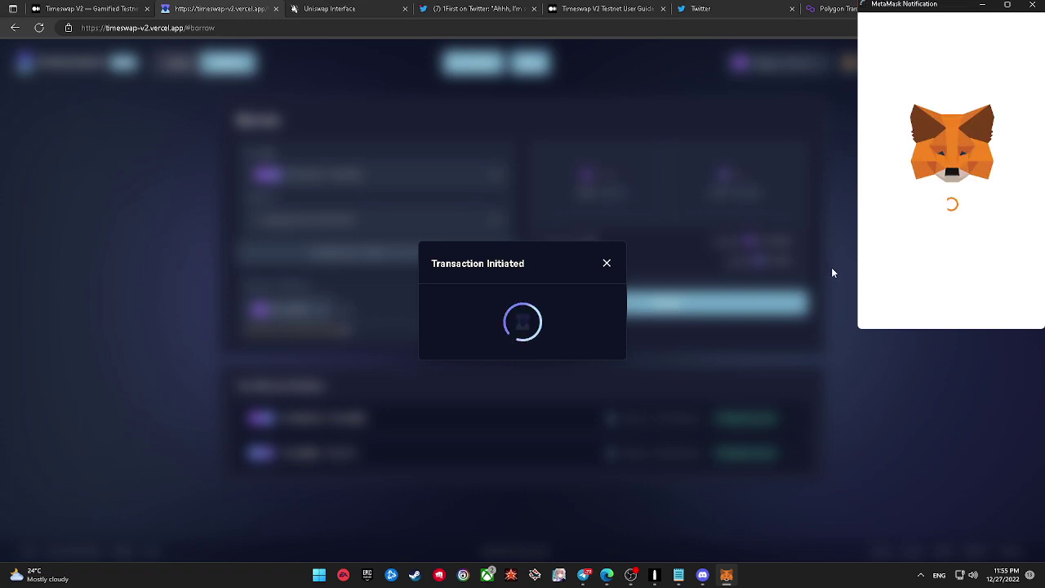
scroll(967, 277, down, 5)
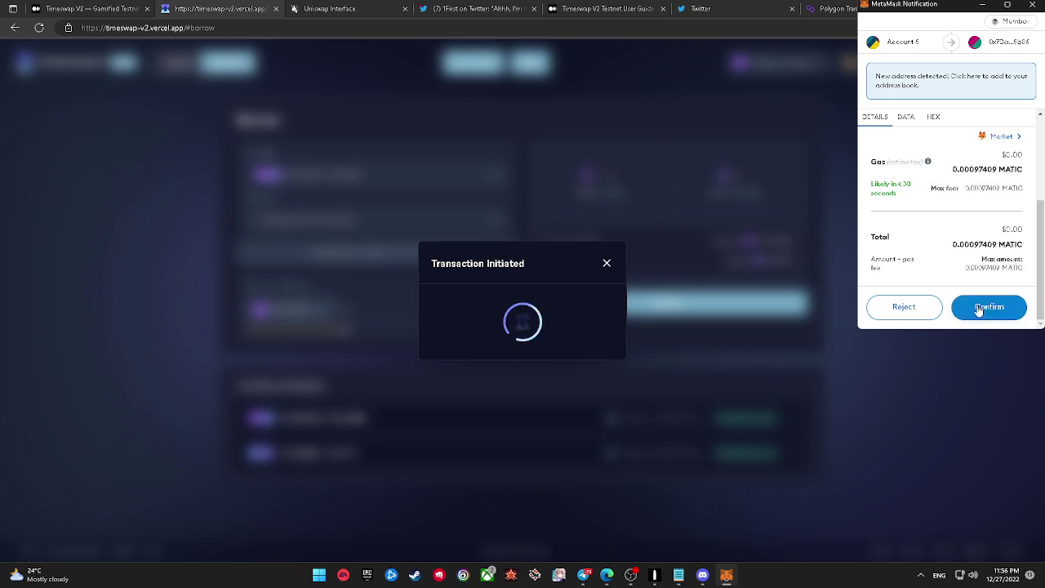
click(979, 309)
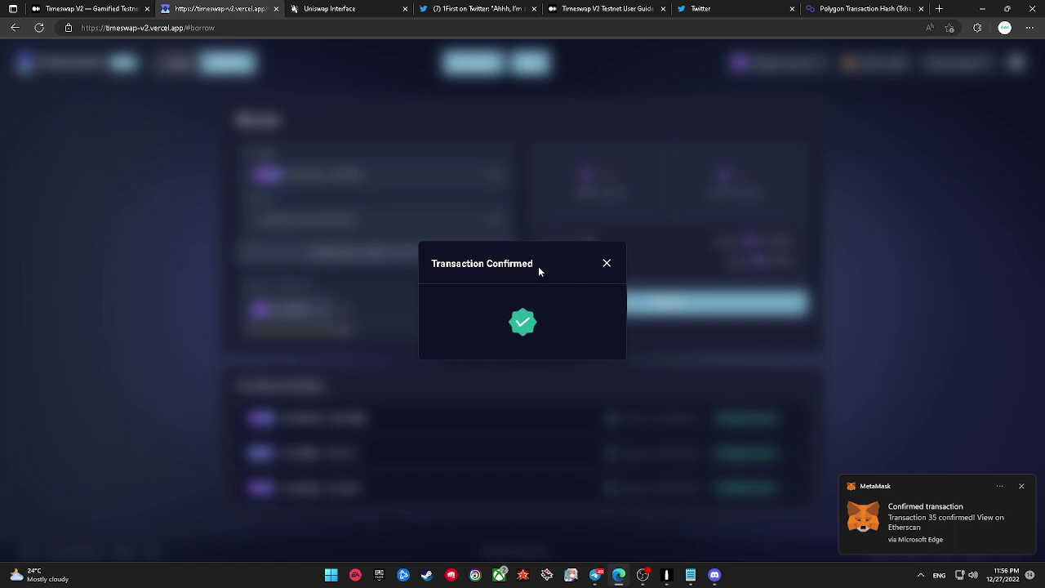
click(606, 263)
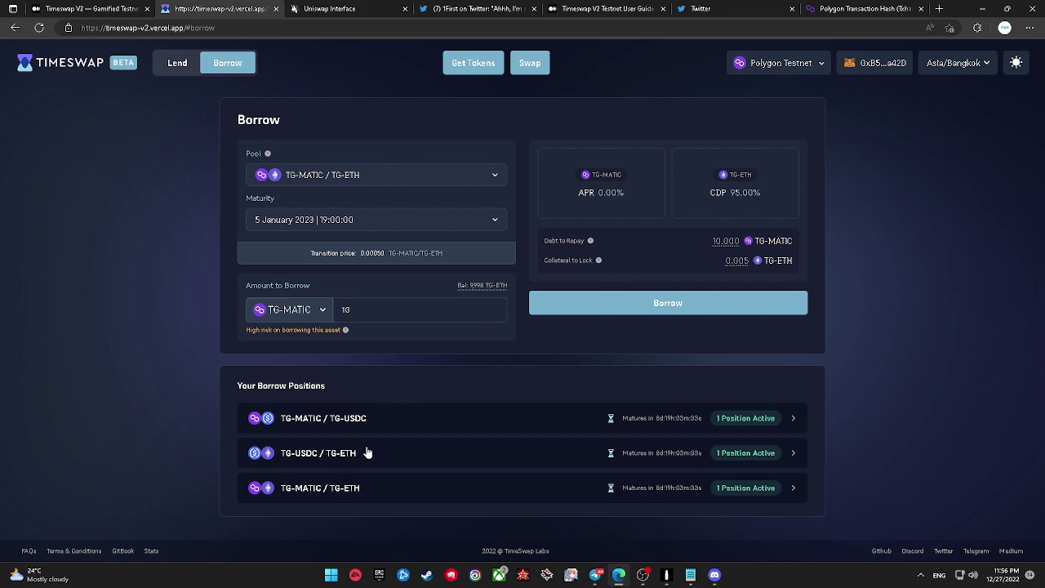
Step: Check the lend positions in Timeswap and review the available pools described in the Gamified Testnet announcement on Medium
click(173, 63)
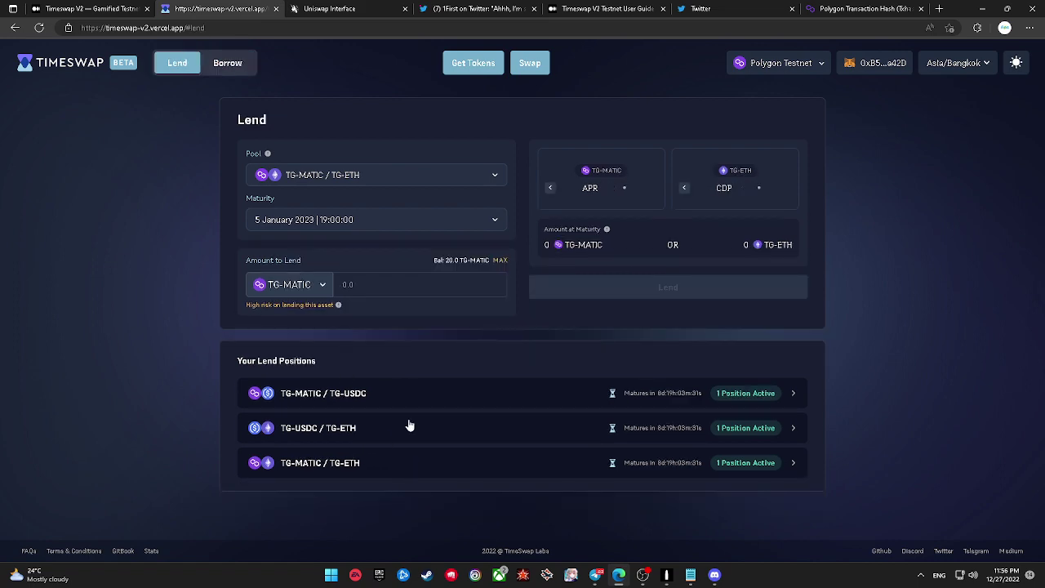
click(62, 9)
scroll(253, 162, up, 5)
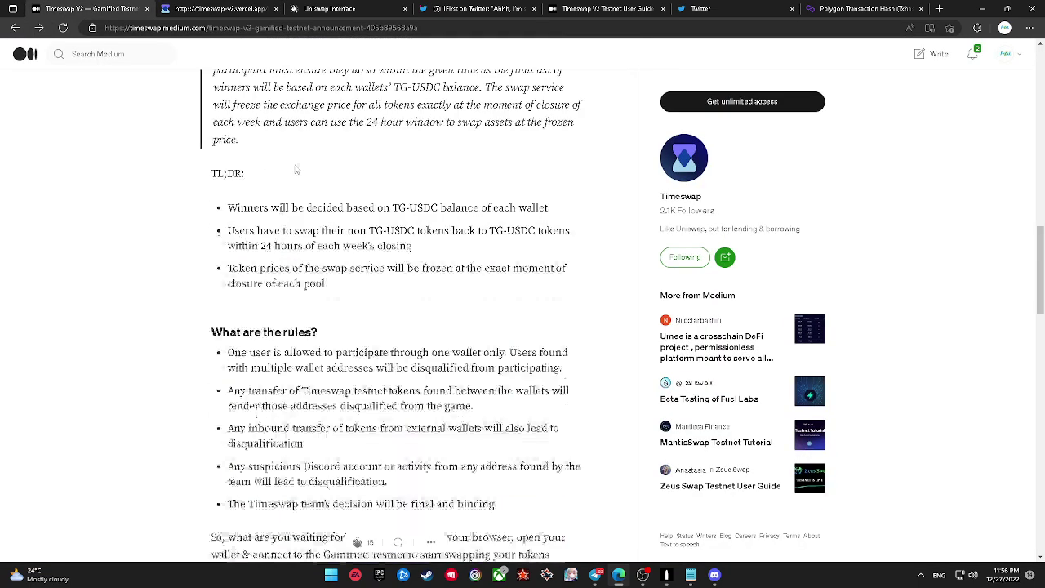
scroll(301, 196, up, 5)
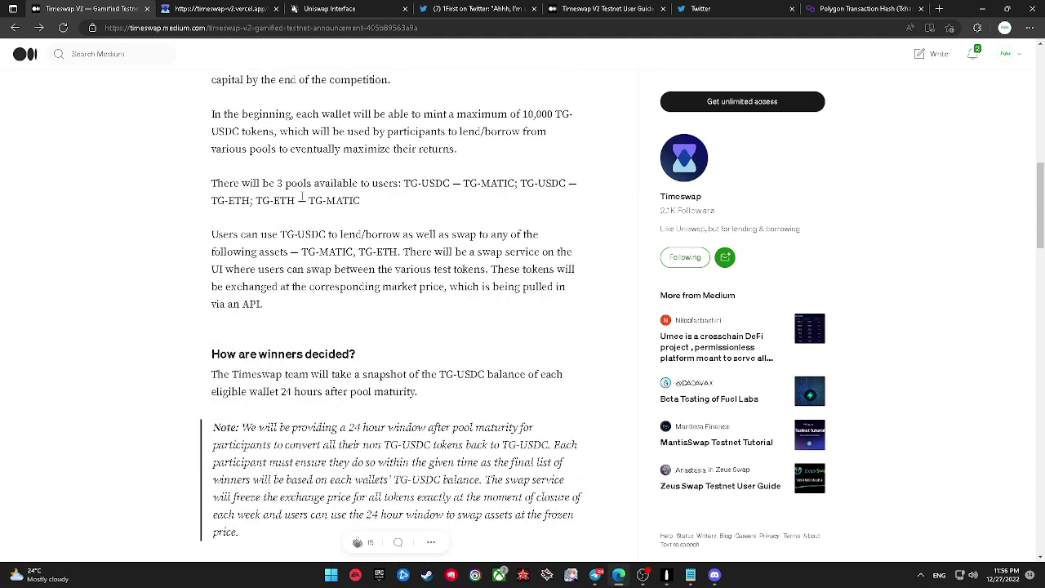
drag(278, 185, 360, 197)
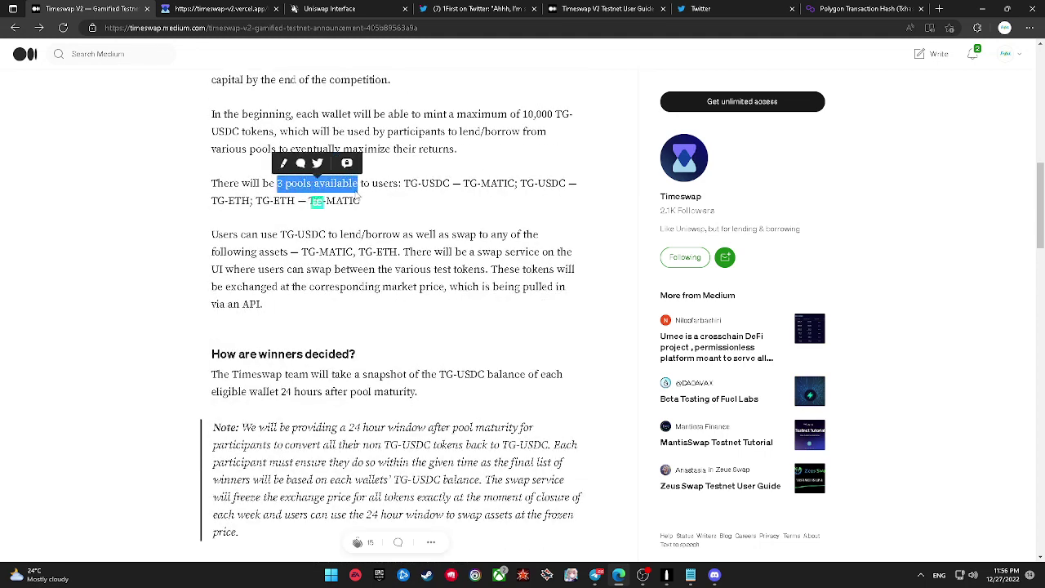
double_click(360, 234)
Step: Find the test MATIC faucet link in the Timeswap V2 Testnet User Guide and open it in a new tab
click(210, 8)
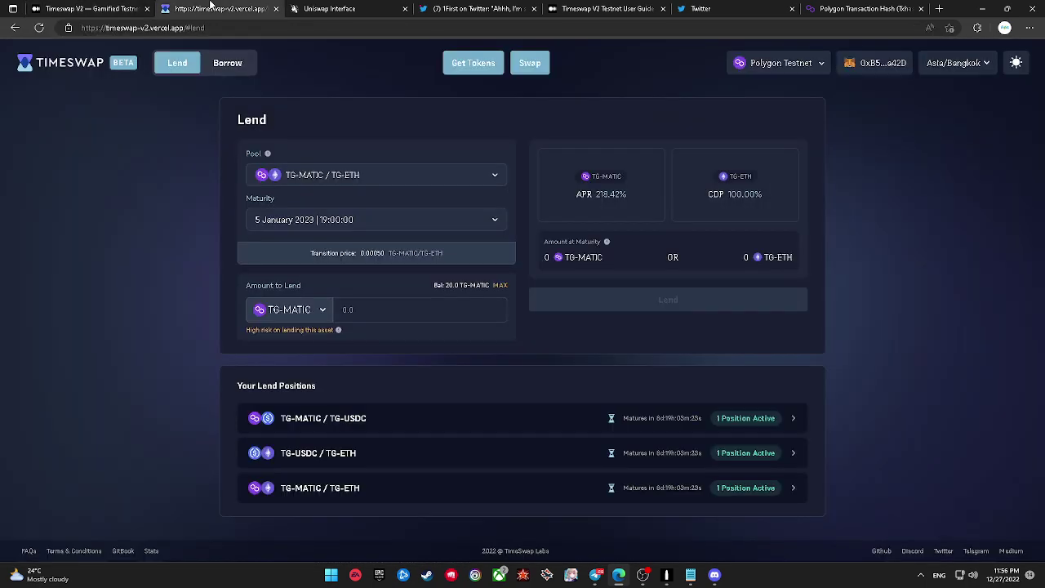
click(334, 8)
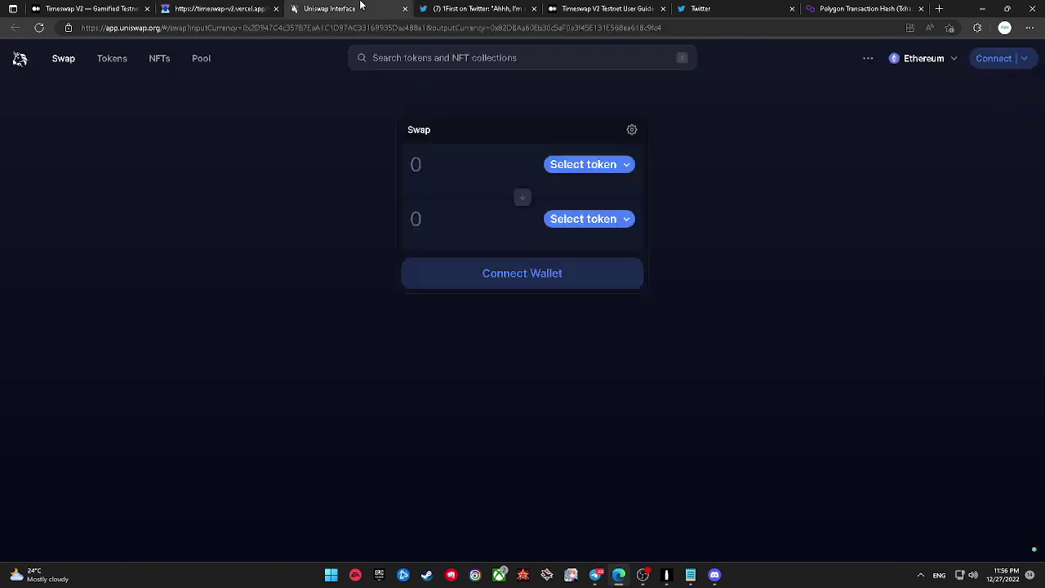
click(448, 7)
click(603, 8)
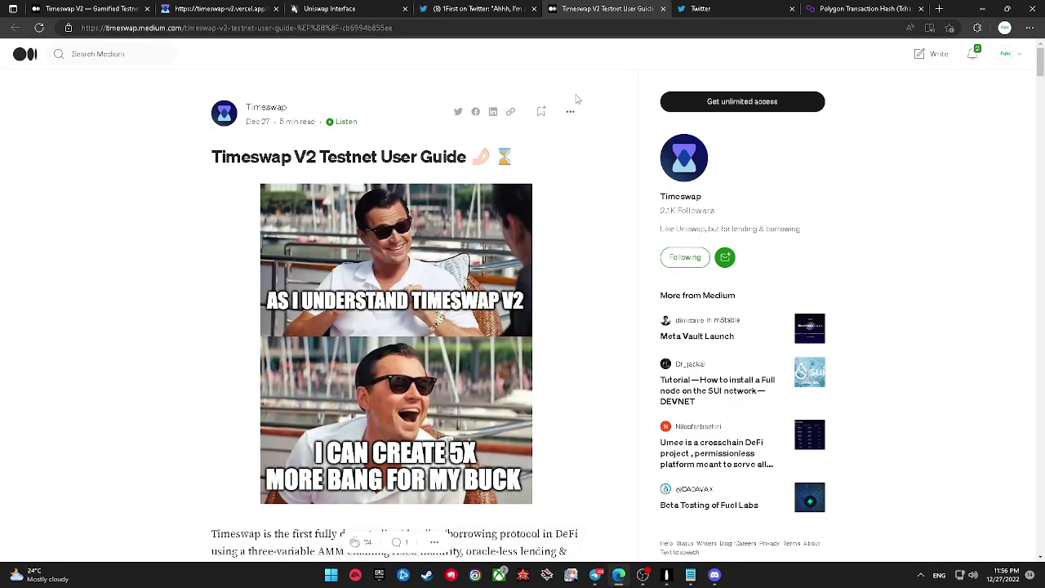
scroll(377, 184, down, 2)
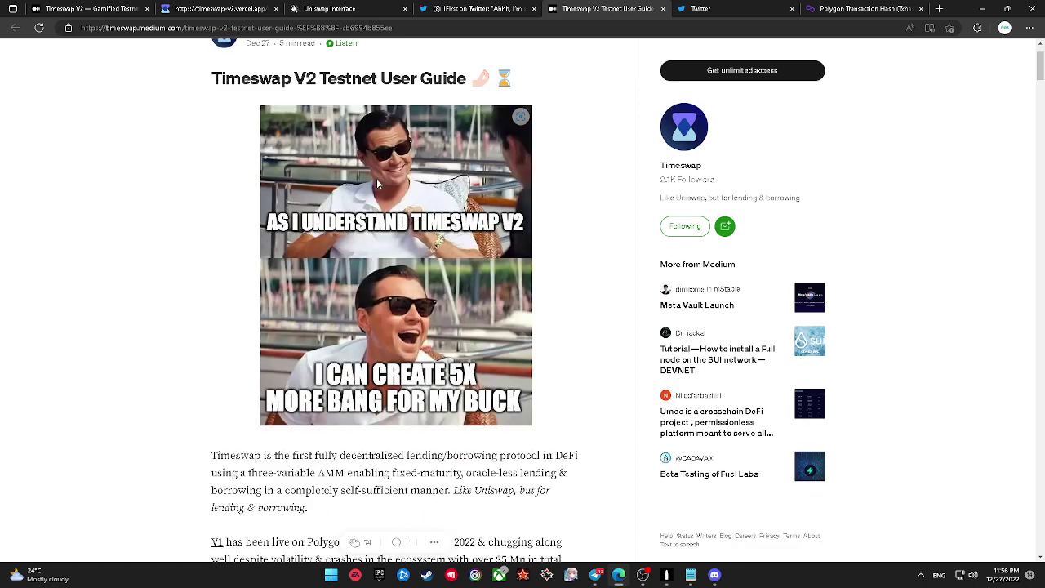
scroll(377, 184, down, 1)
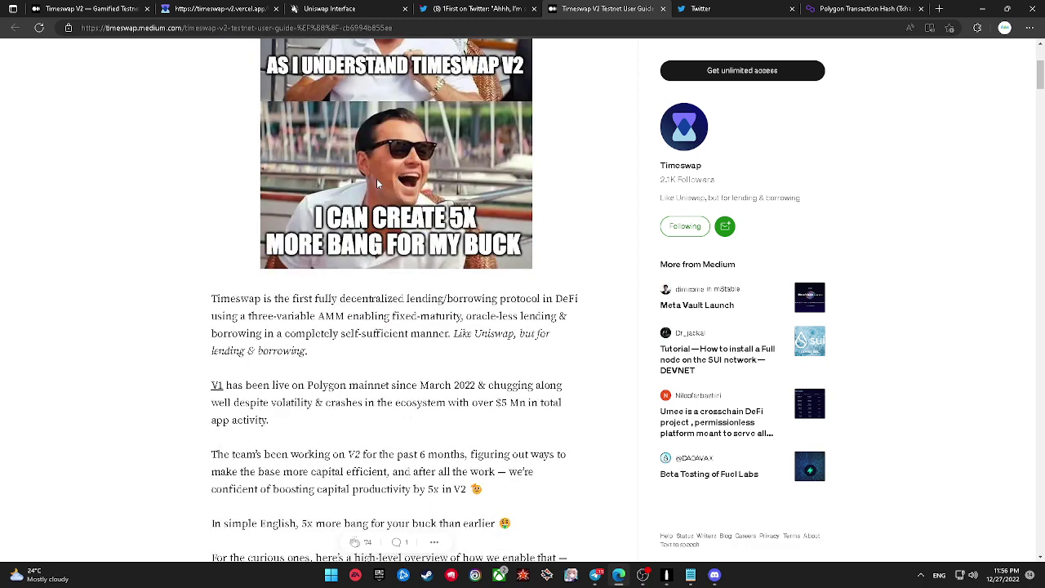
scroll(377, 185, down, 4)
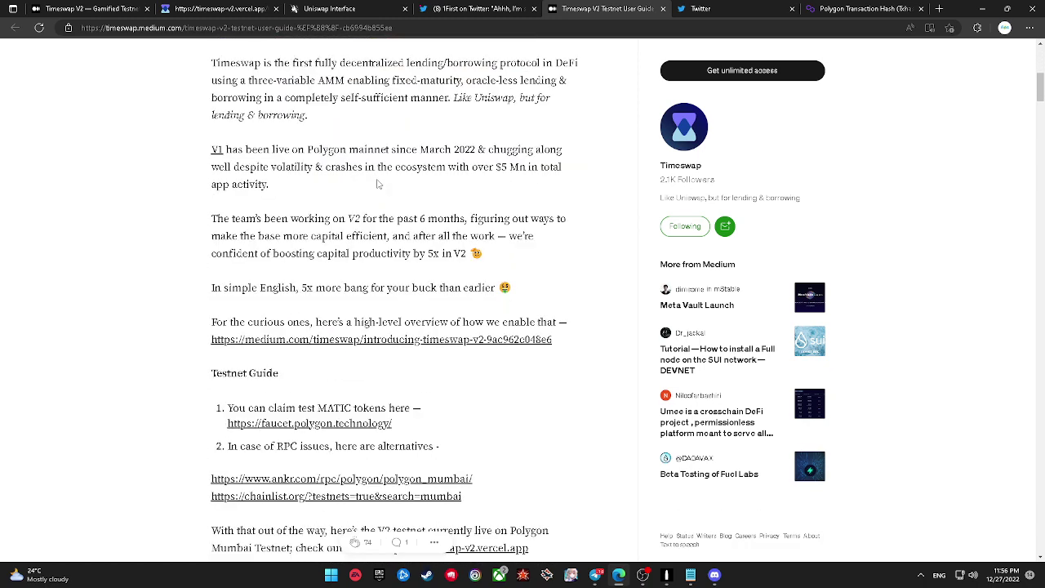
scroll(378, 181, down, 2)
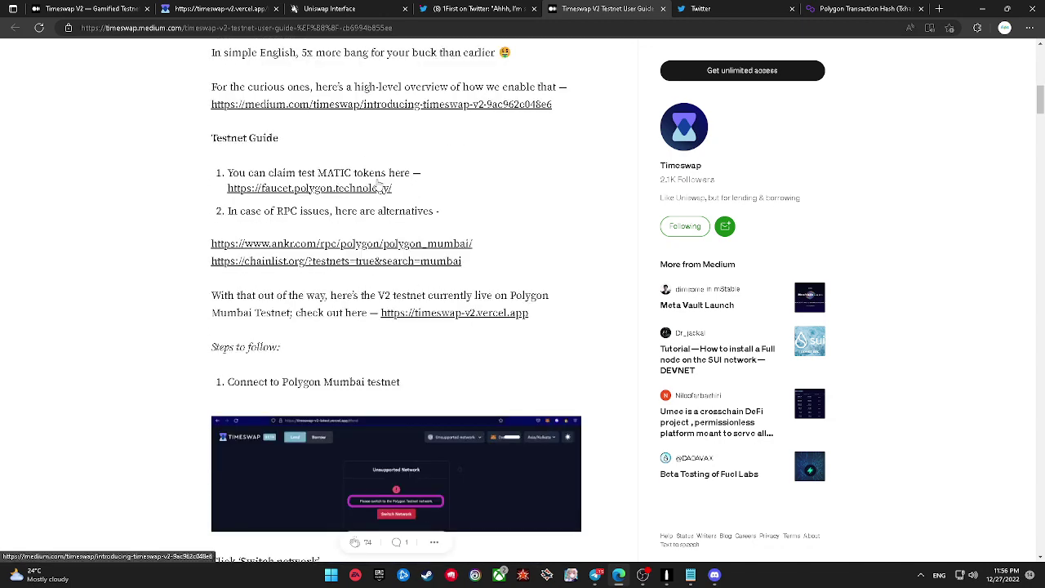
right_click(338, 187)
click(361, 197)
click(620, 8)
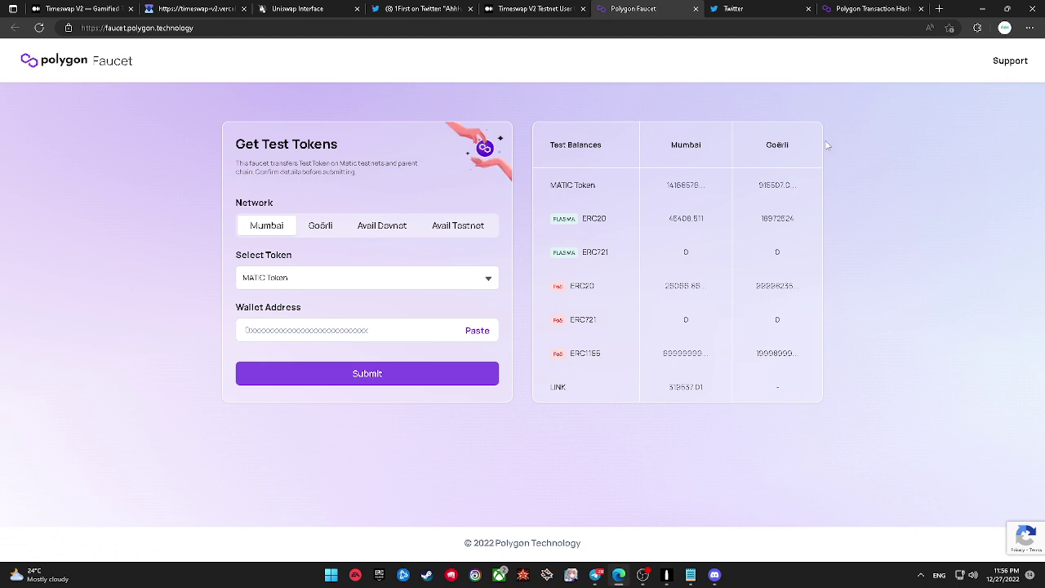
Step: Copy the account's wallet address from the MetaMask extension
click(978, 29)
click(906, 192)
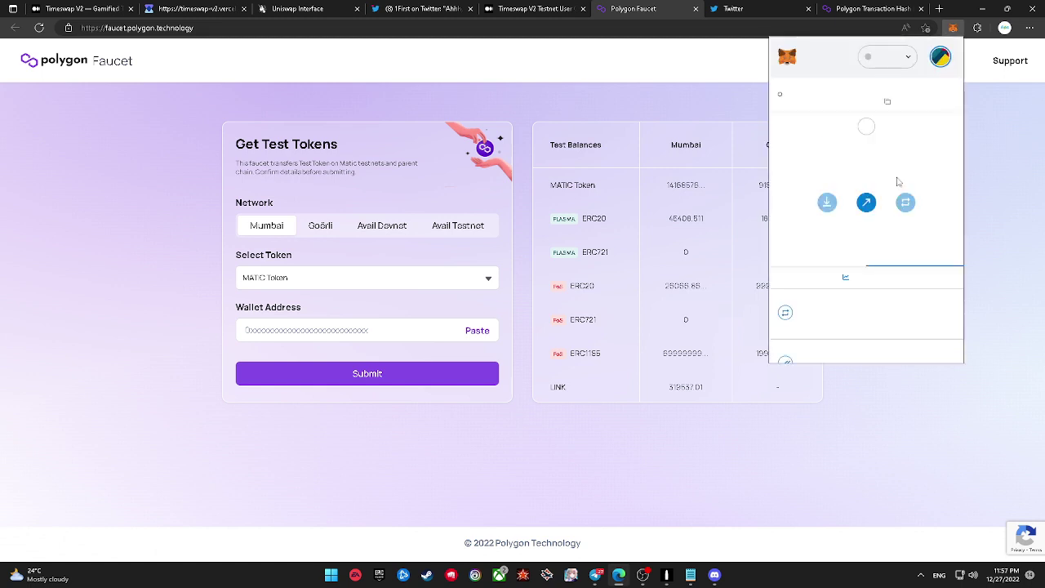
click(456, 178)
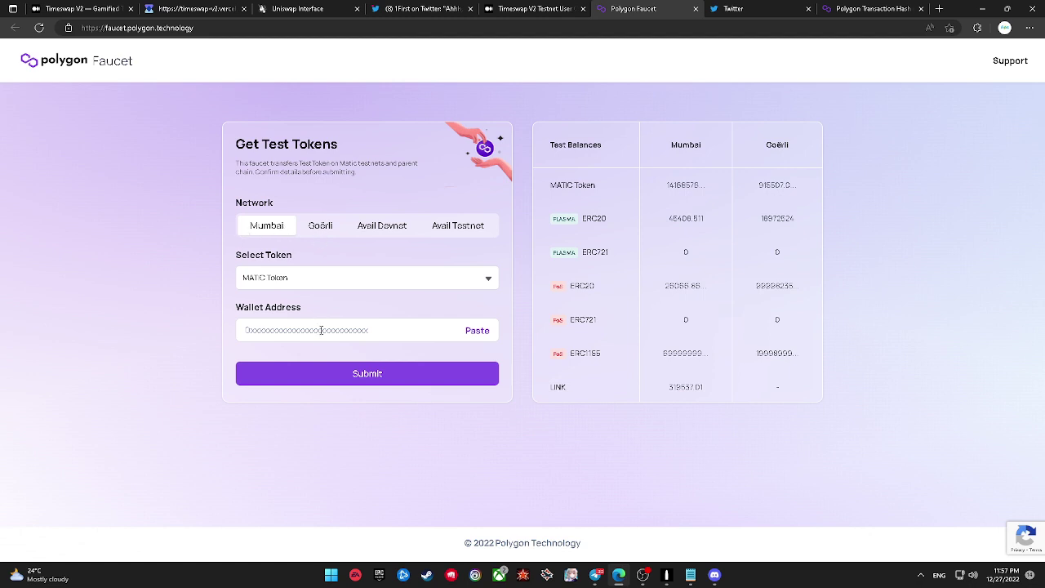
Step: Allow the faucet clipboard access, paste the wallet address and try to request 1 MATIC Token on the Mumbai network
click(472, 335)
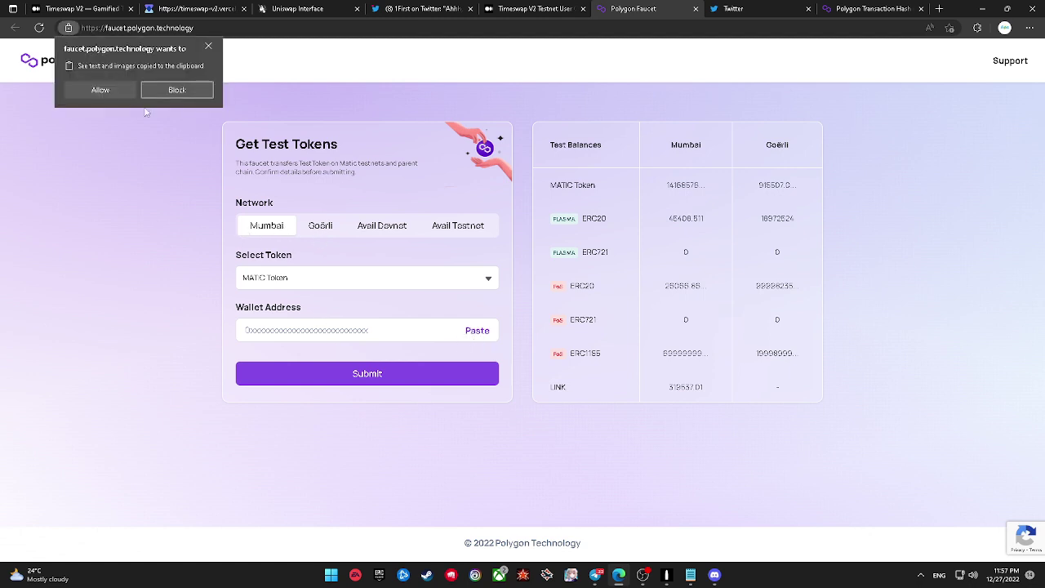
click(118, 95)
click(380, 376)
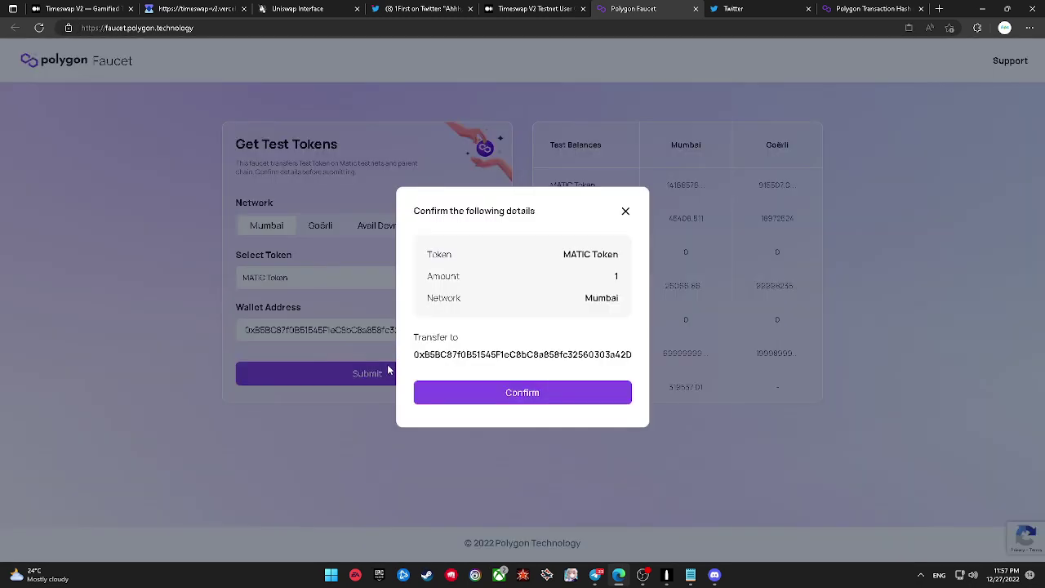
click(497, 391)
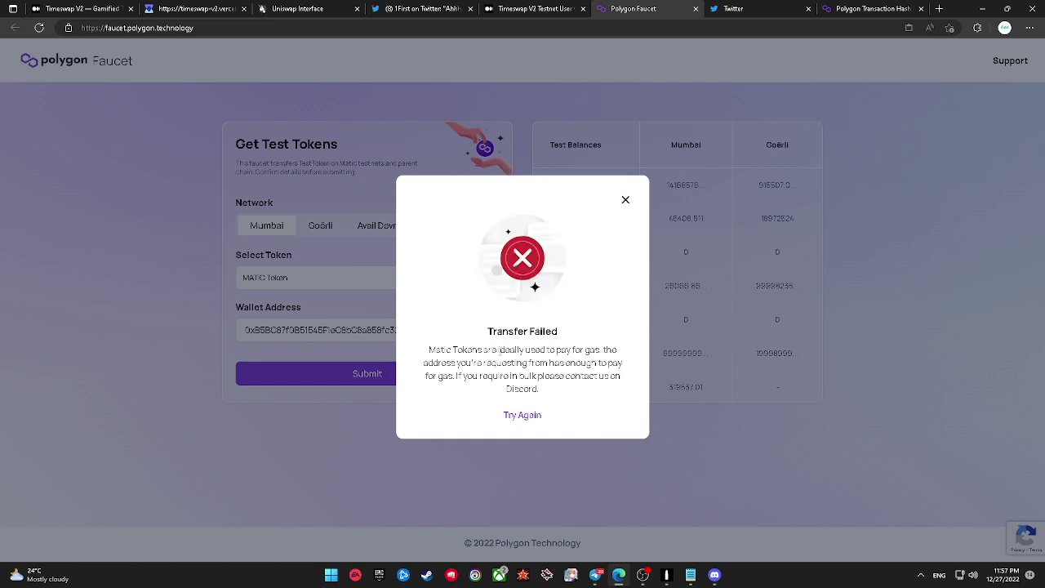
click(625, 199)
Step: Request MATIC Token on the Goërli network for the pasted wallet address and close the request message
click(325, 226)
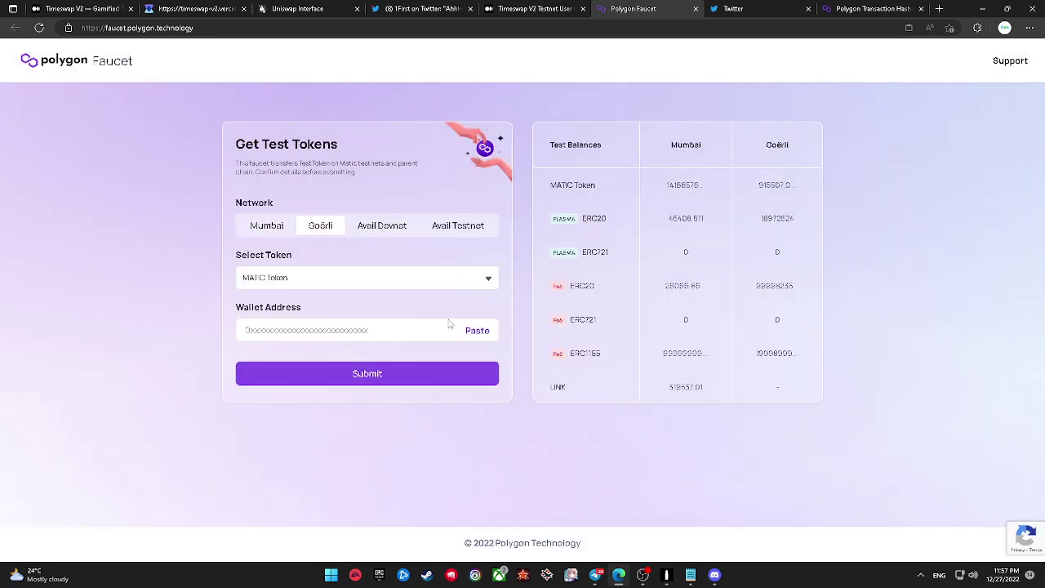
click(476, 330)
click(429, 369)
click(490, 389)
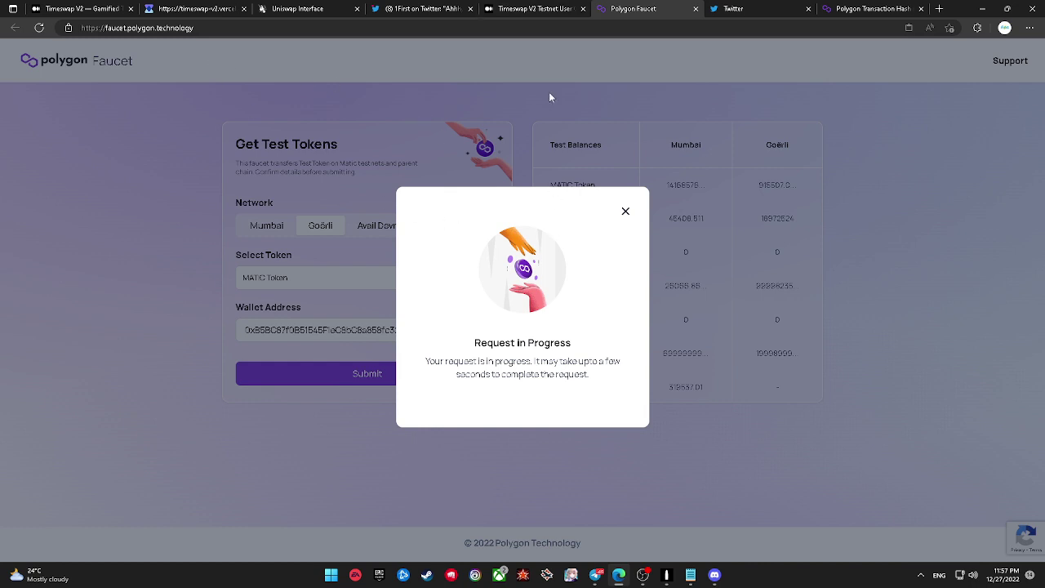
click(626, 213)
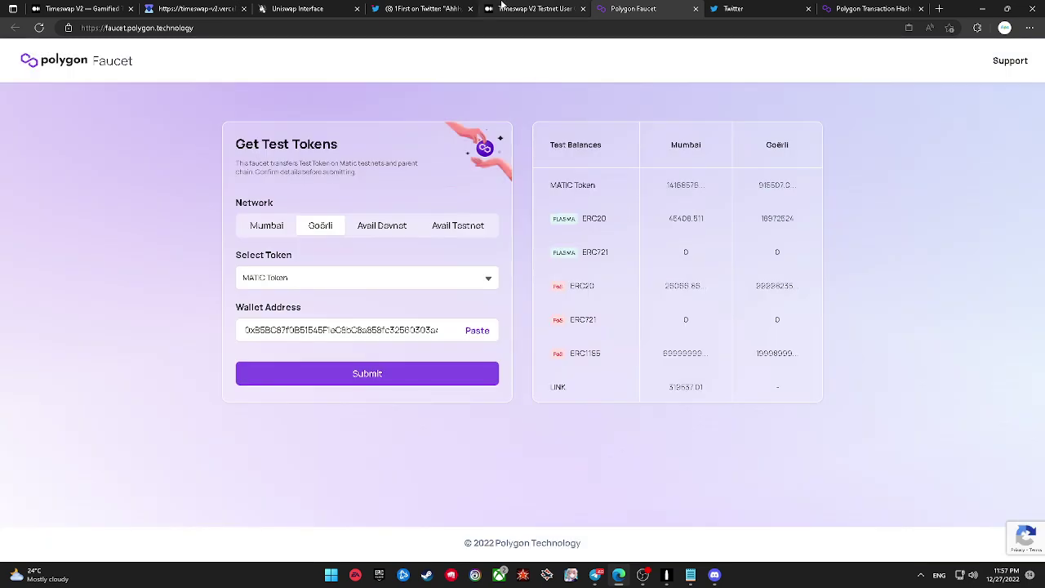
Step: Read the Timeswap V2 Testnet User Guide from the testnet steps through lending, closing positions, borrowing and repayment to the token addresses at its end
click(530, 8)
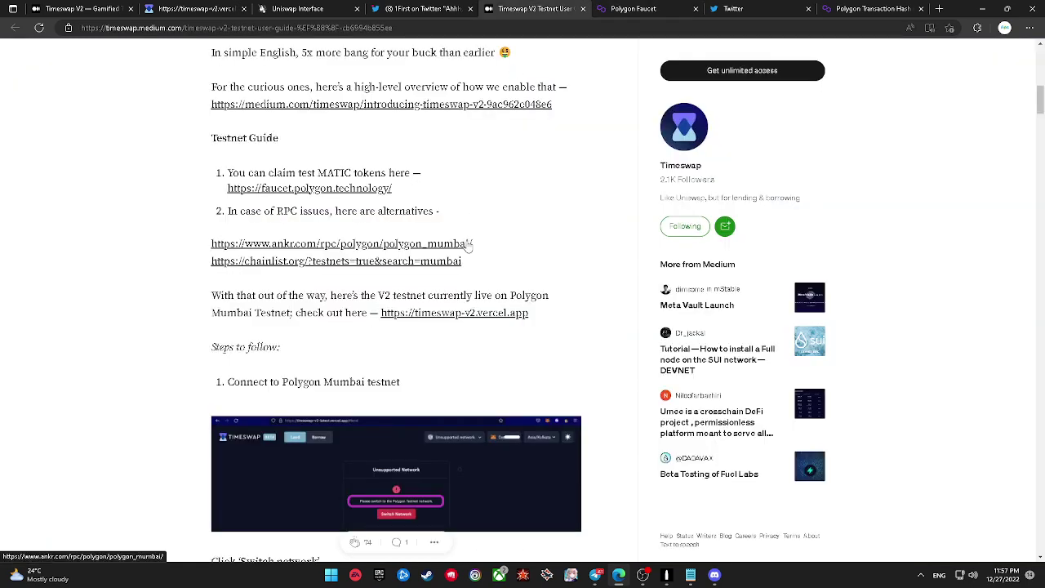
scroll(470, 245, down, 6)
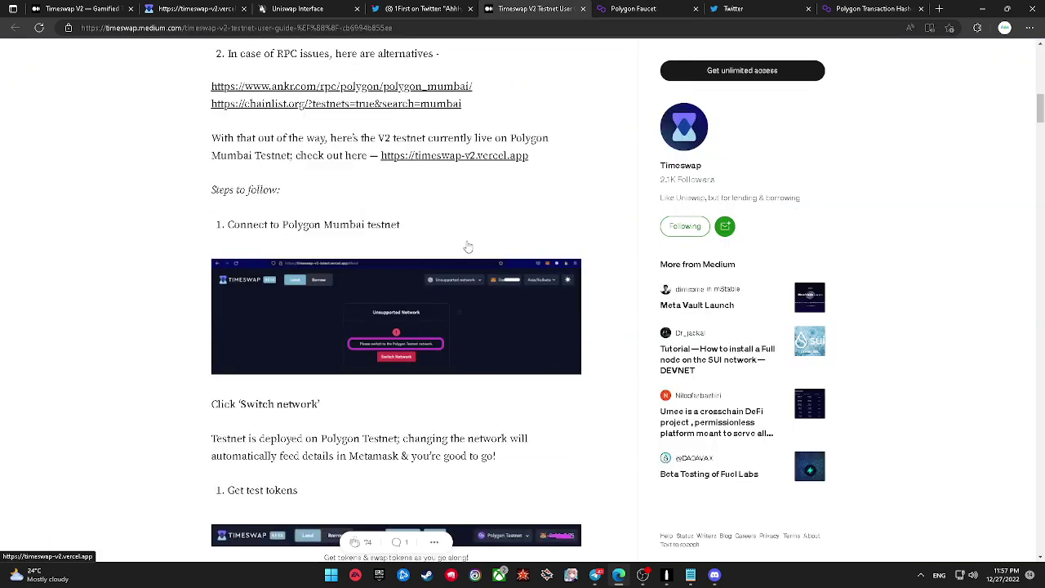
scroll(467, 244, down, 8)
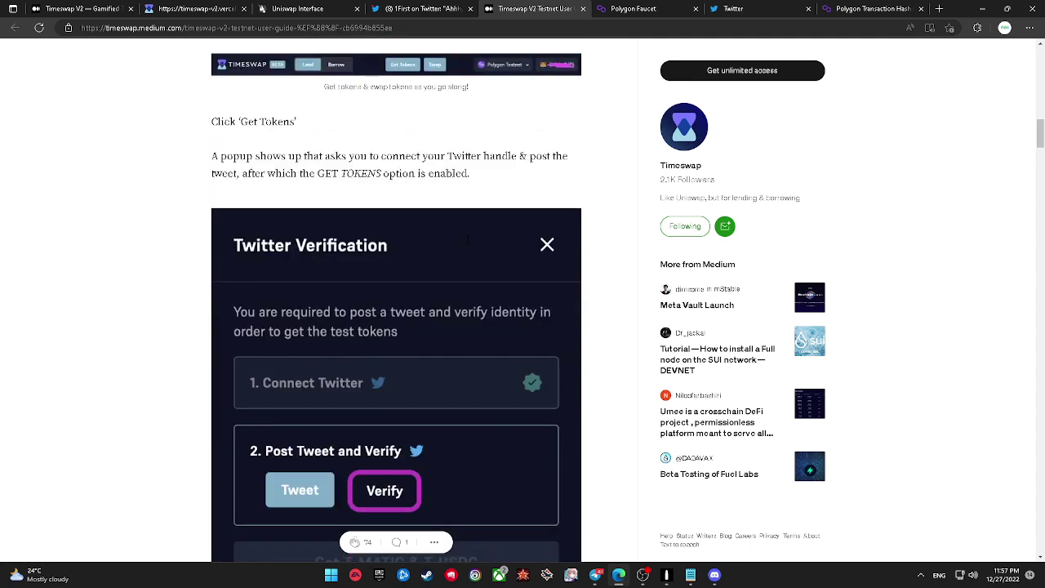
scroll(467, 239, down, 15)
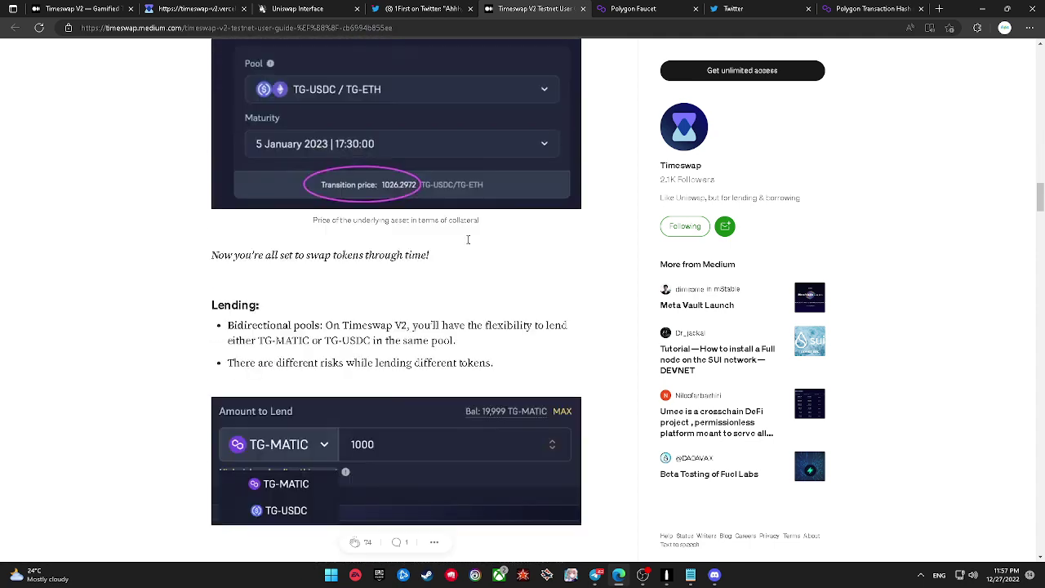
scroll(468, 239, down, 15)
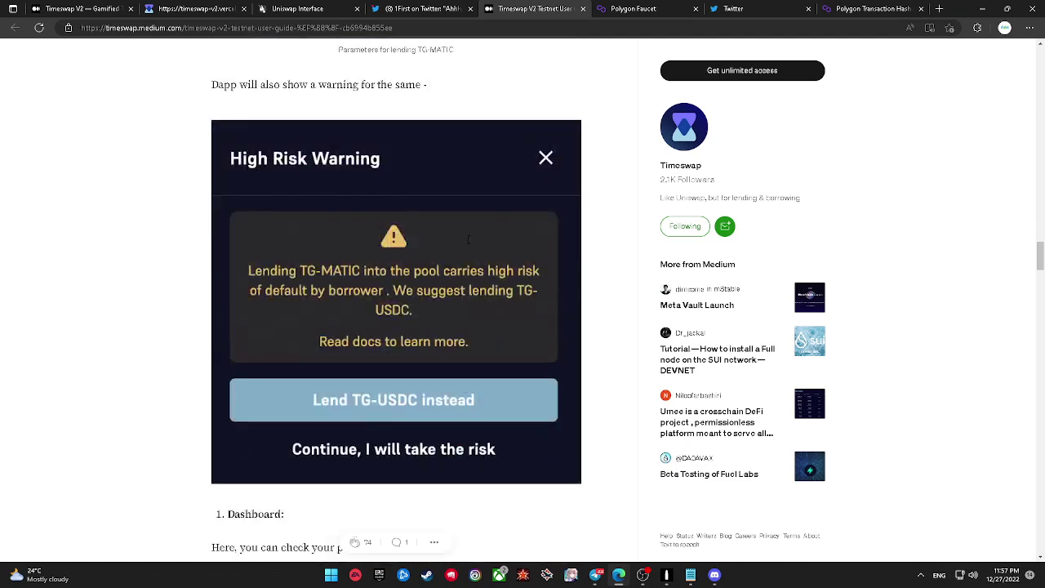
scroll(466, 238, down, 5)
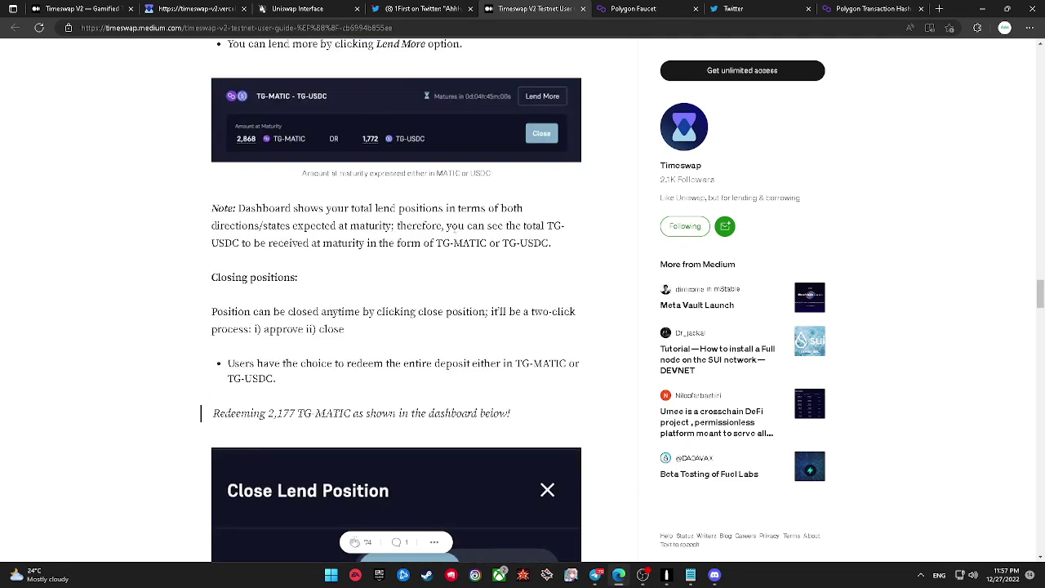
scroll(392, 235, down, 2)
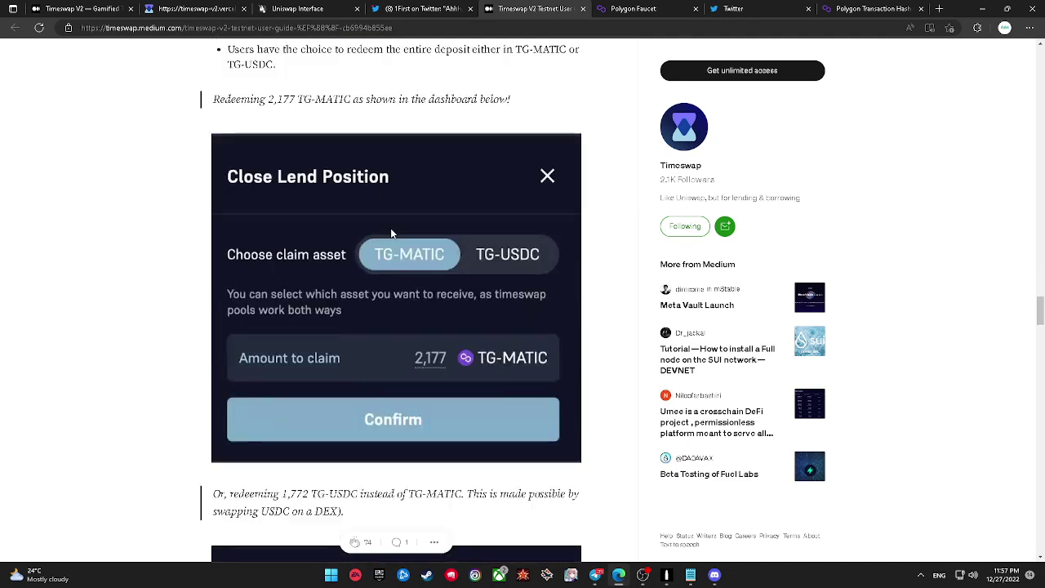
scroll(390, 228, down, 2)
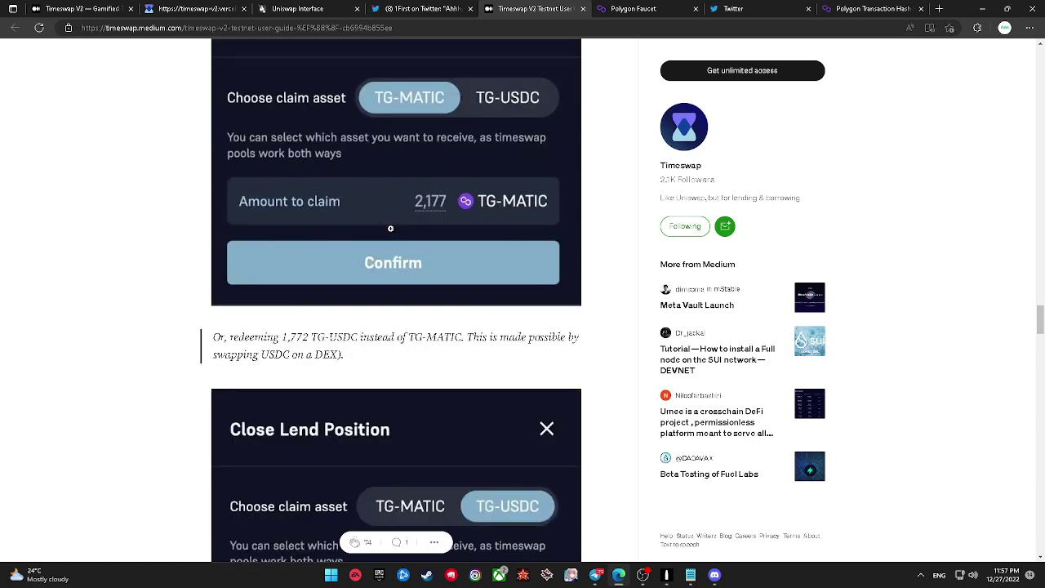
scroll(391, 228, down, 8)
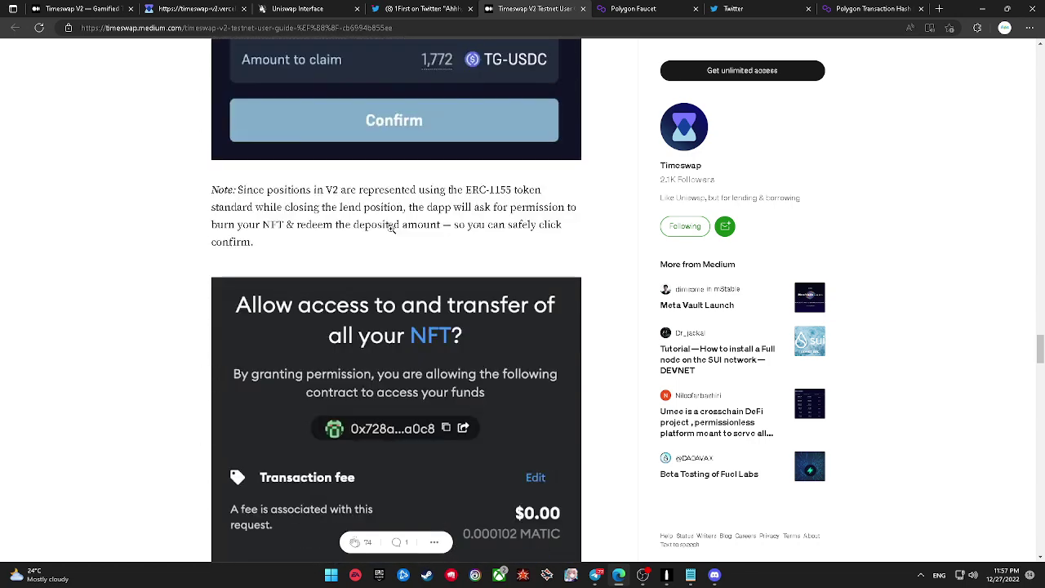
scroll(390, 228, down, 5)
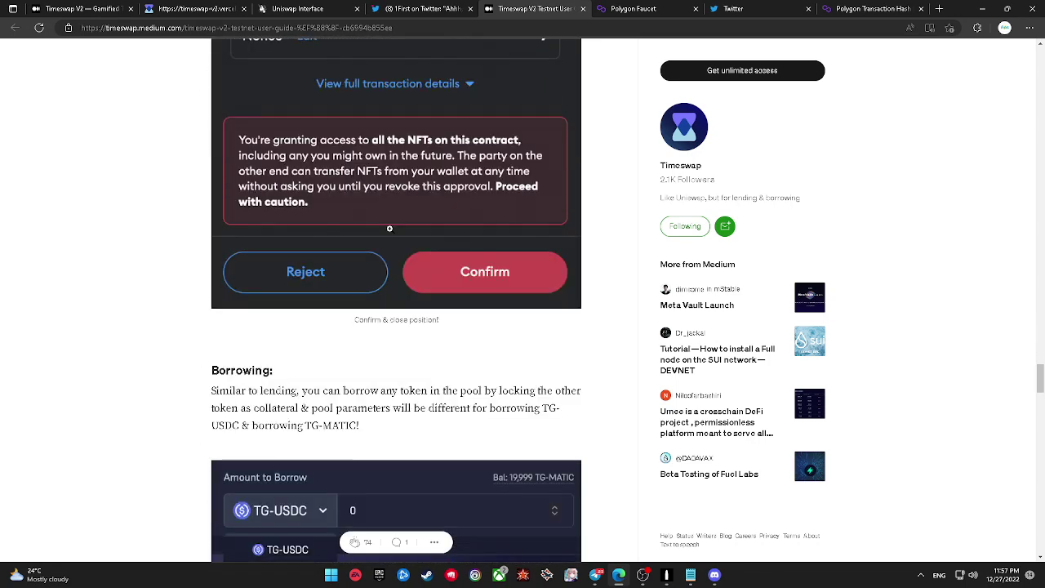
scroll(389, 229, down, 7)
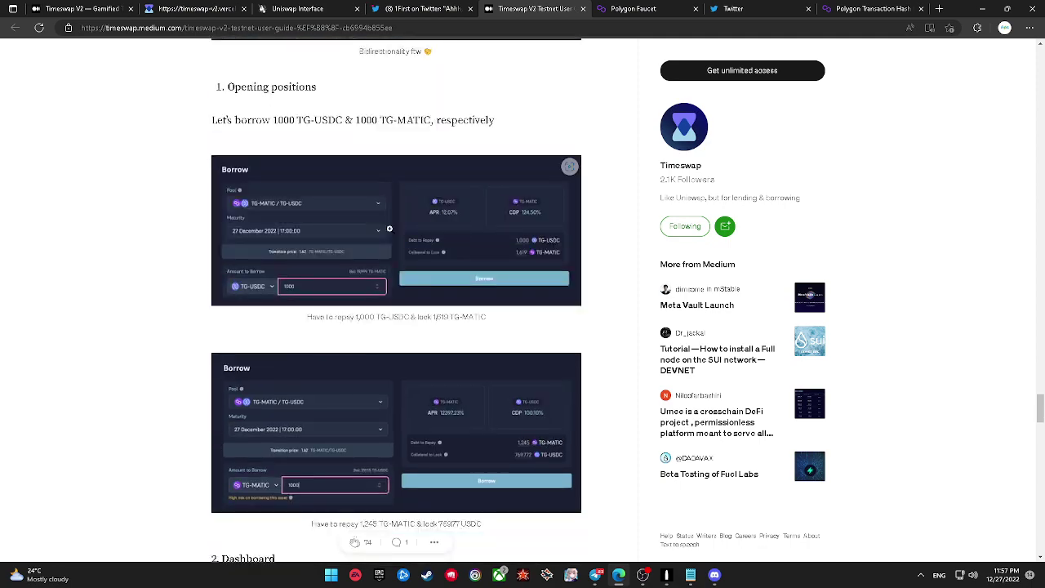
scroll(389, 229, down, 7)
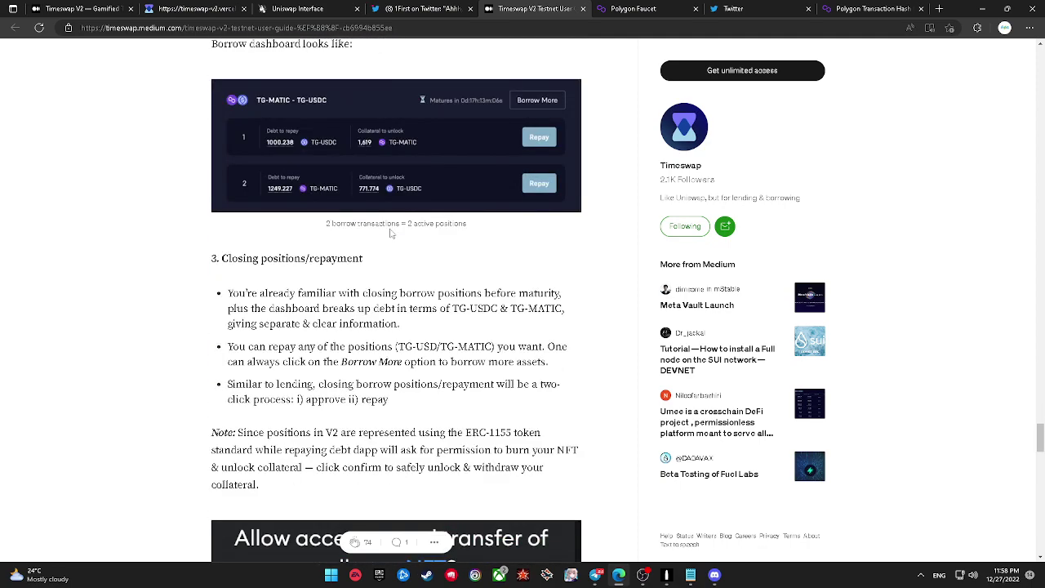
scroll(390, 233, down, 9)
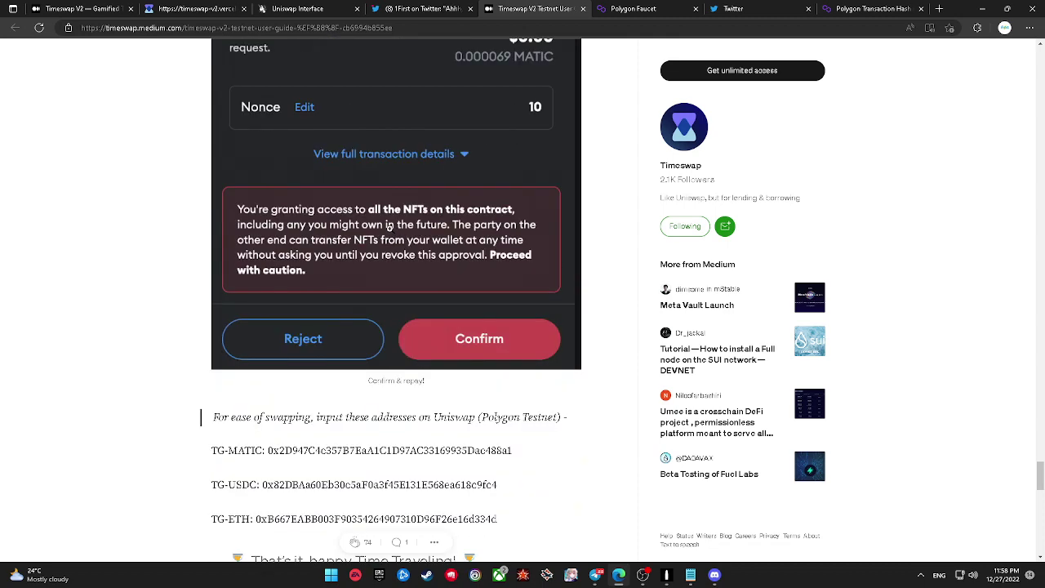
scroll(390, 228, down, 3)
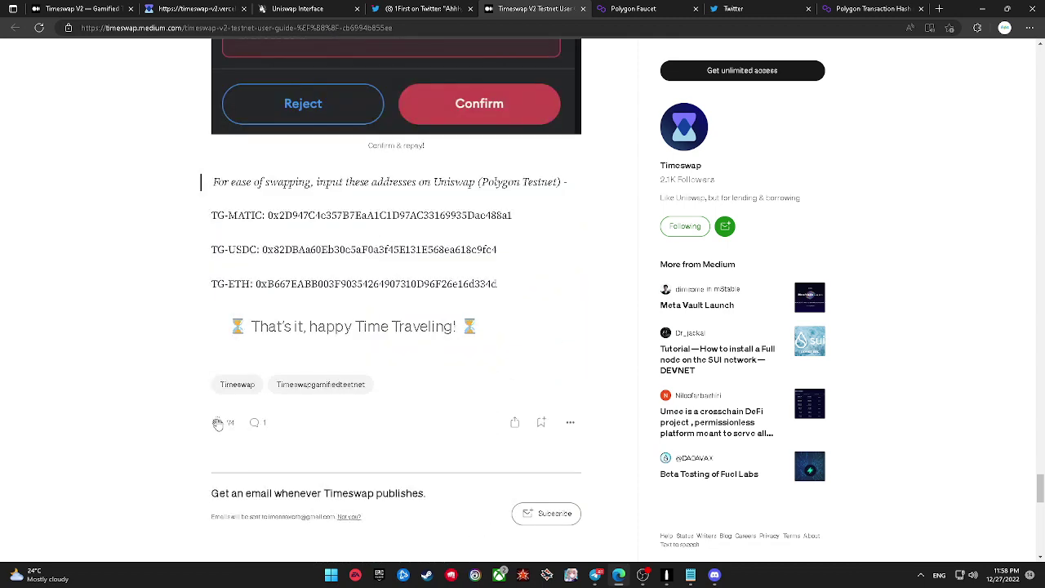
Step: Open the TG-MATIC / TG-USDC lend position in Timeswap and approve closing it, granting the NFT access permission in MetaMask
click(318, 6)
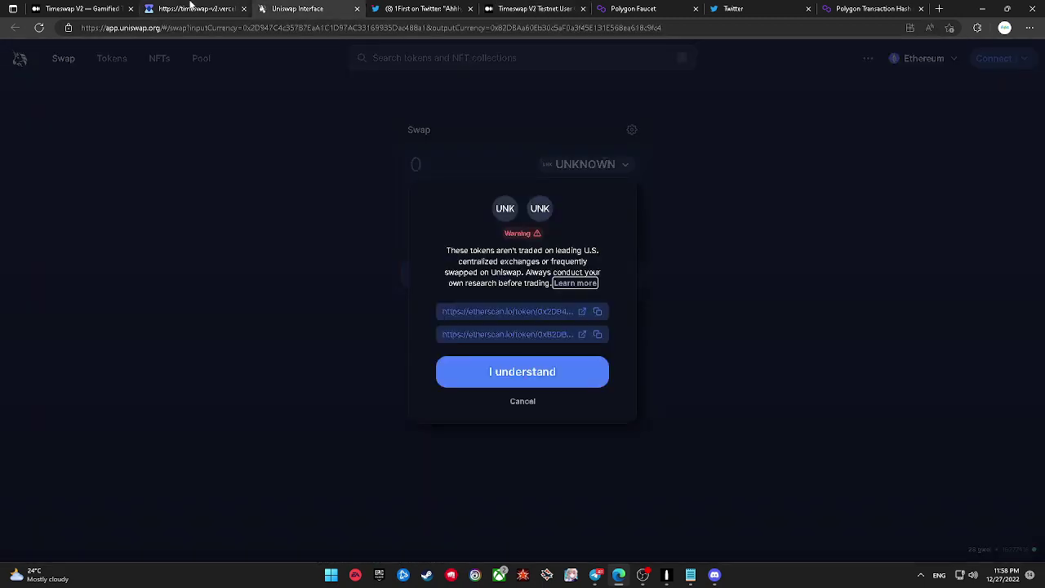
click(196, 8)
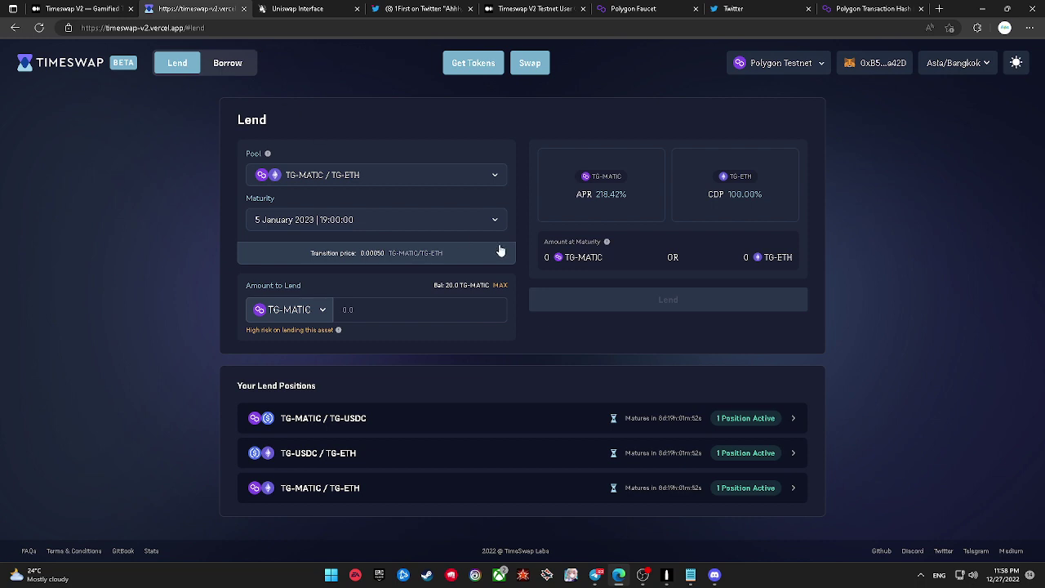
click(798, 420)
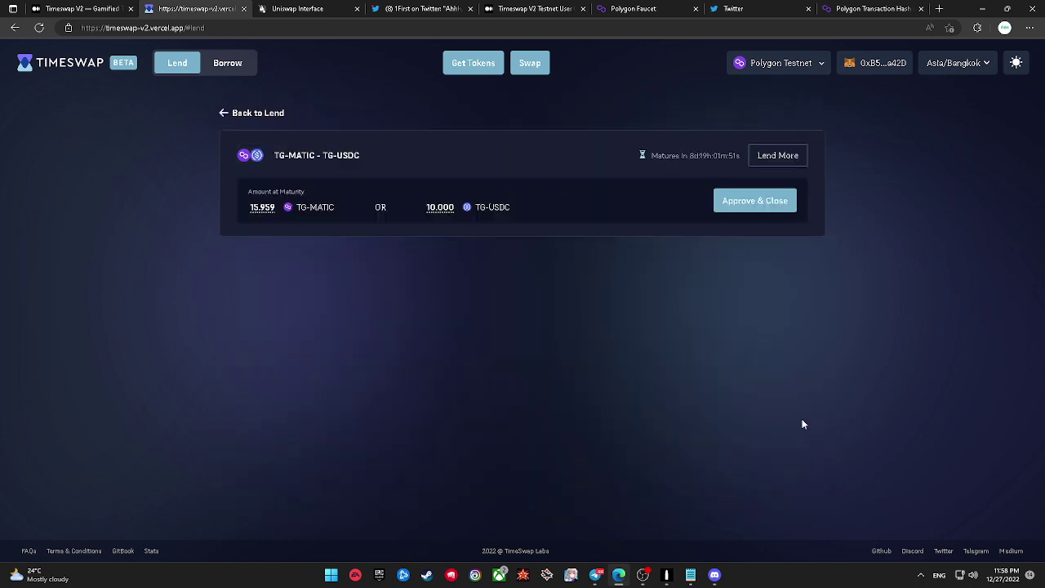
click(727, 199)
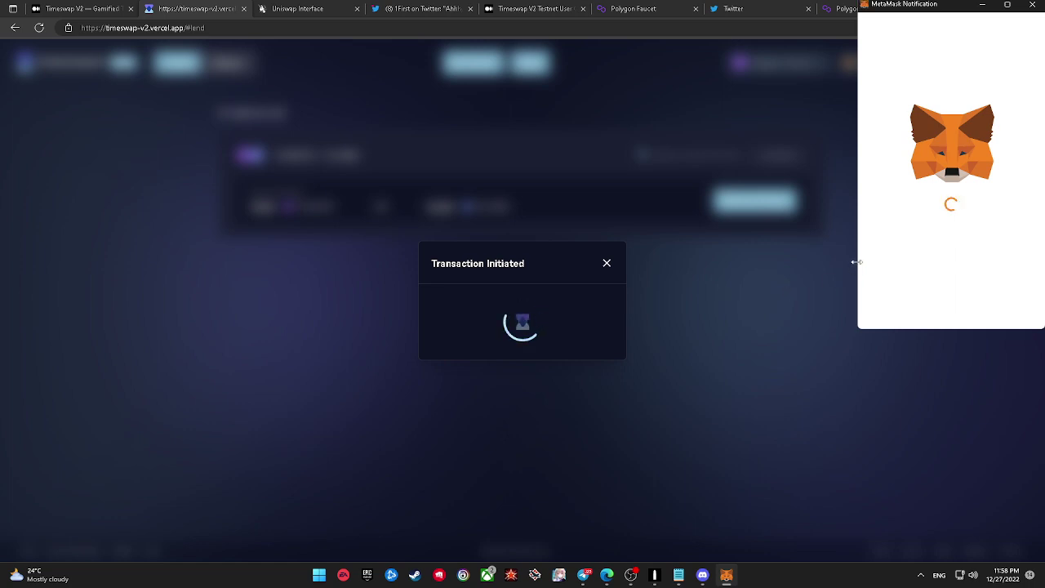
scroll(906, 226, down, 3)
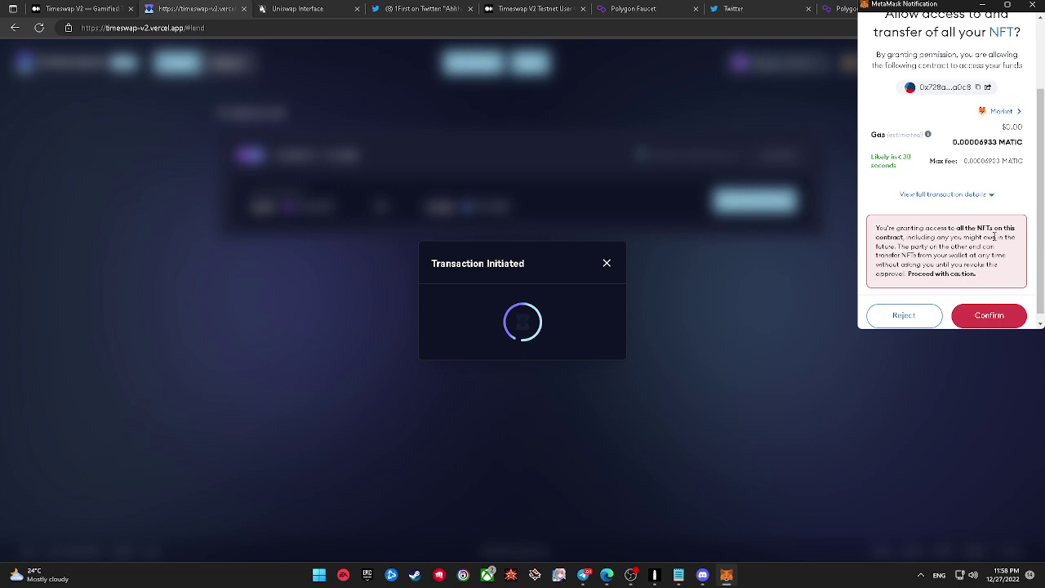
click(989, 316)
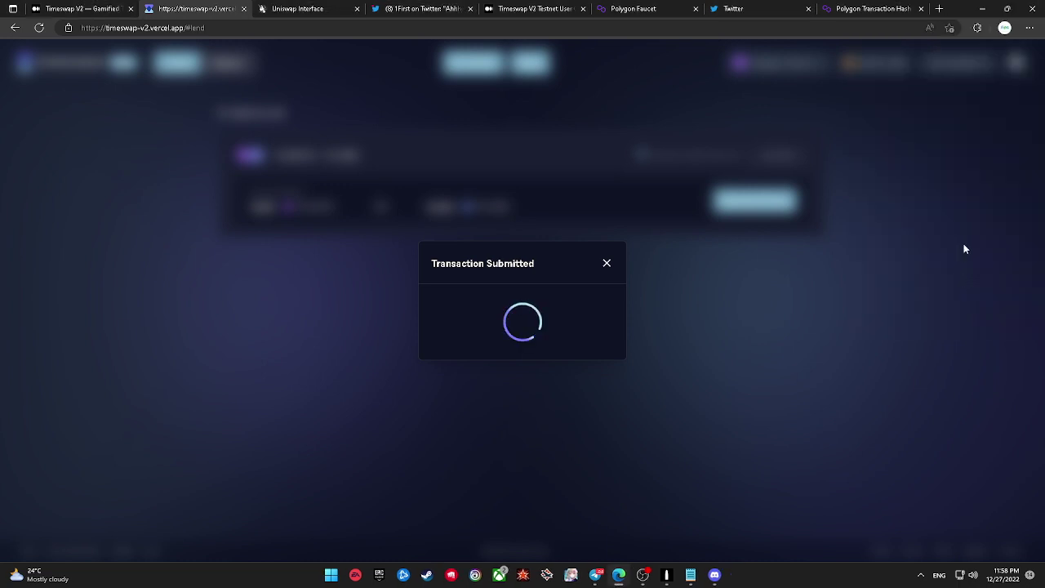
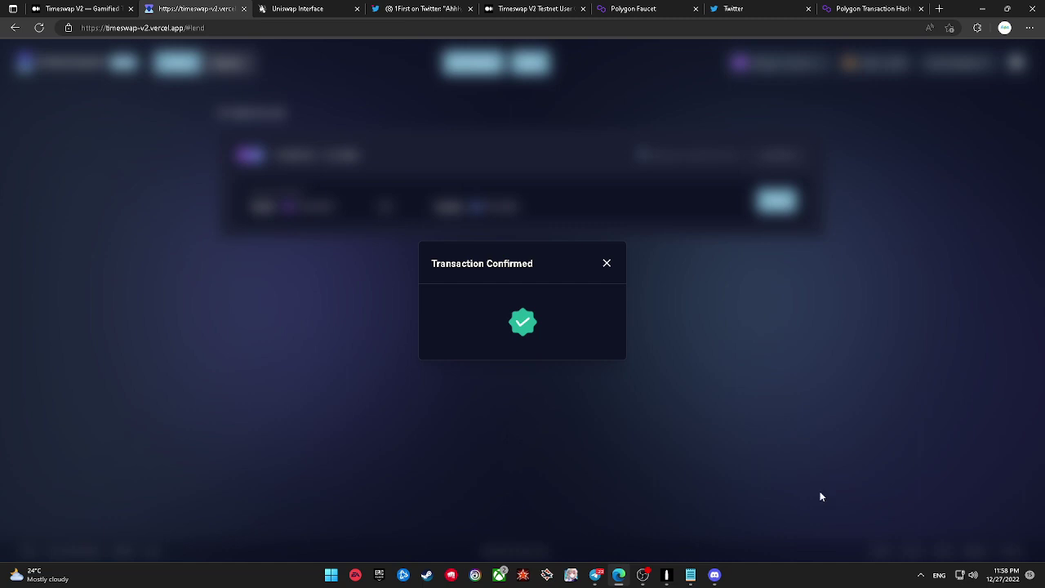
click(645, 334)
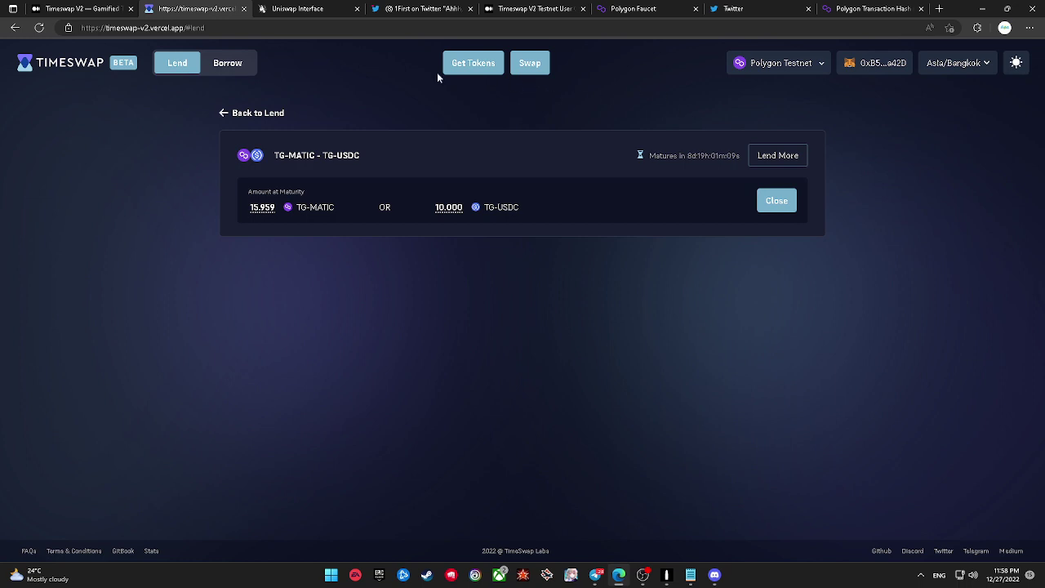
Step: Look into the TG-USDC / TG-ETH, TG-MATIC / TG-USDC and TG-MATIC / TG-ETH lend positions, returning to the Lend overview after each
click(225, 113)
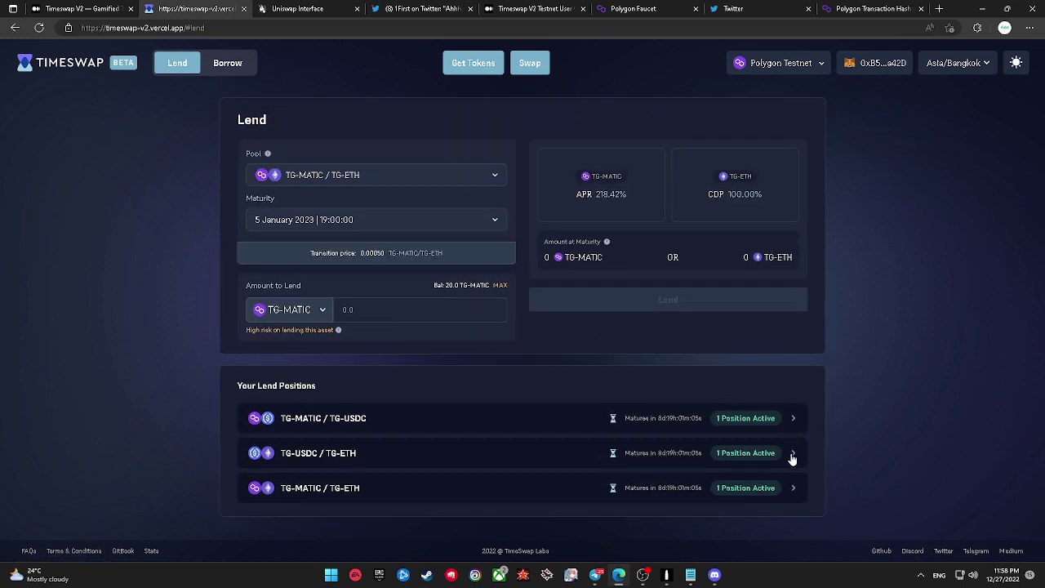
click(791, 455)
click(248, 116)
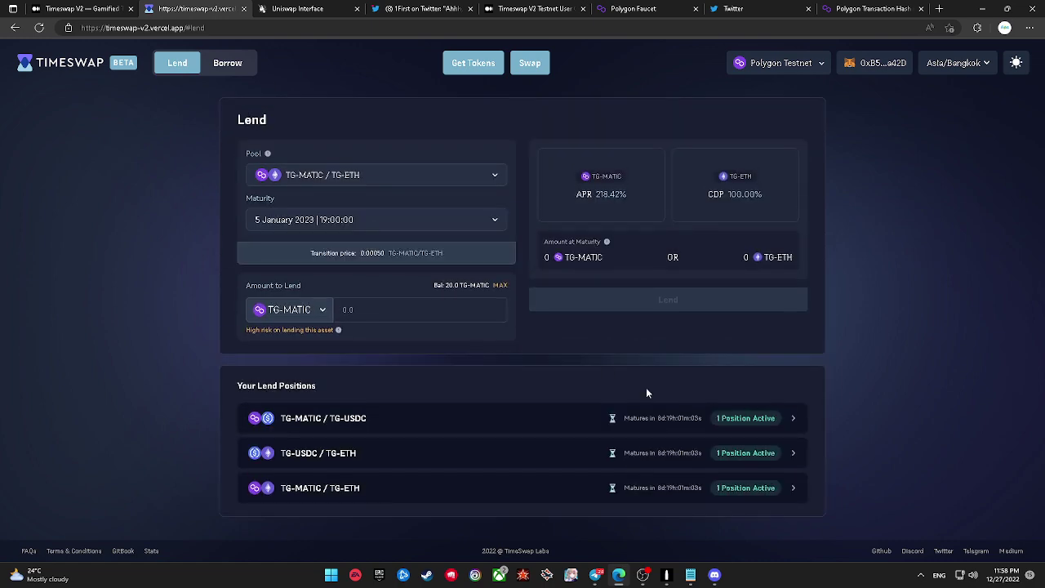
click(649, 416)
click(267, 115)
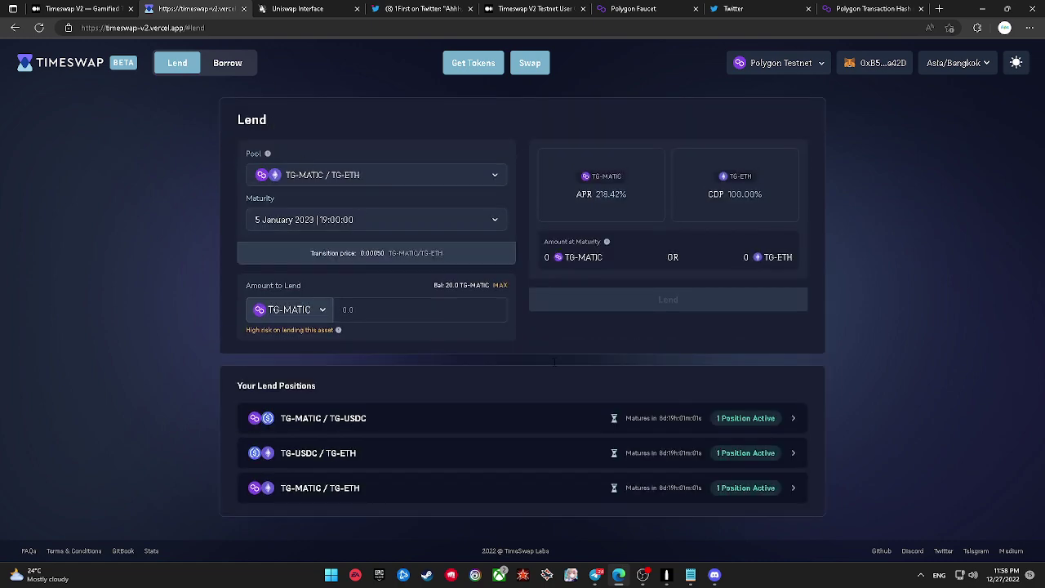
click(650, 483)
click(243, 113)
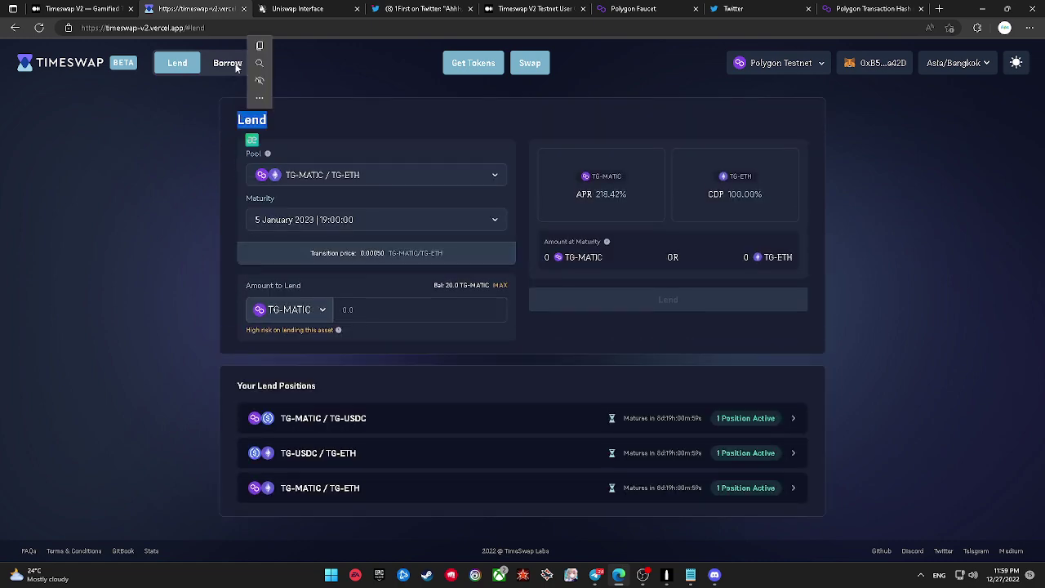
Step: Approve repayment of the TG-MATIC / TG-USDC borrow position, checking the full transaction details before granting the NFT permission in MetaMask
click(228, 63)
click(573, 413)
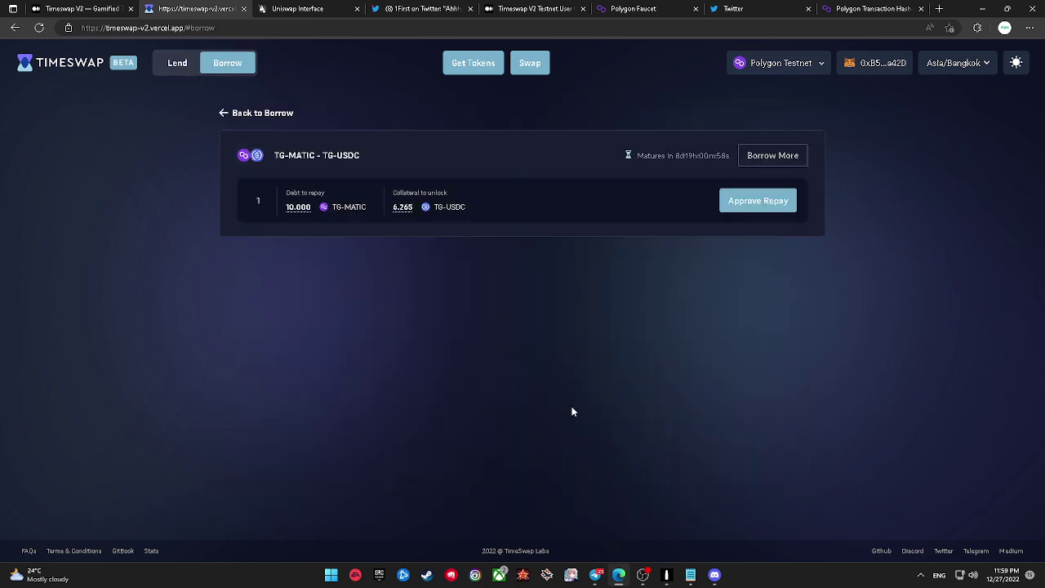
click(744, 201)
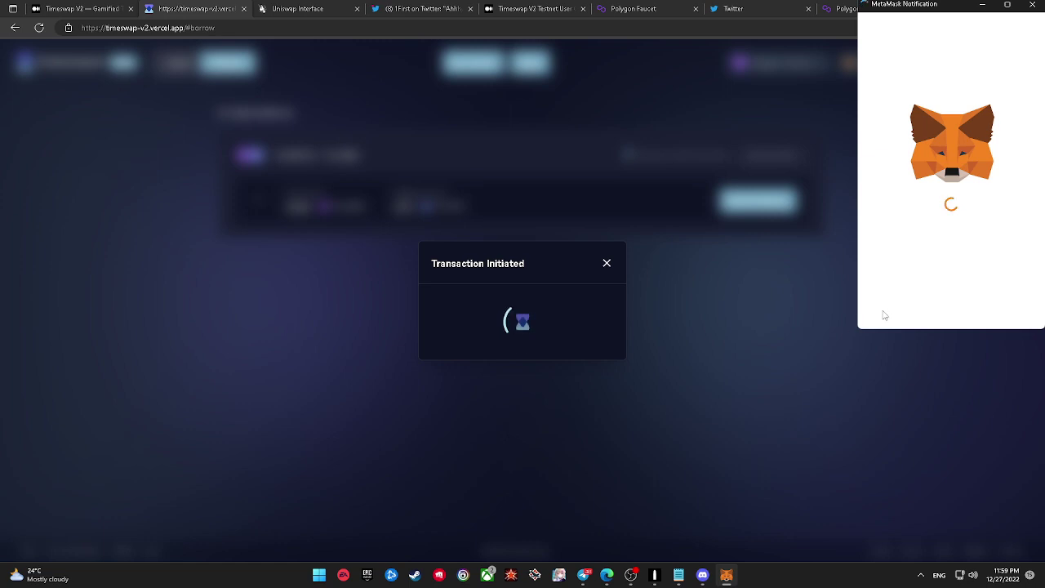
scroll(912, 303, down, 2)
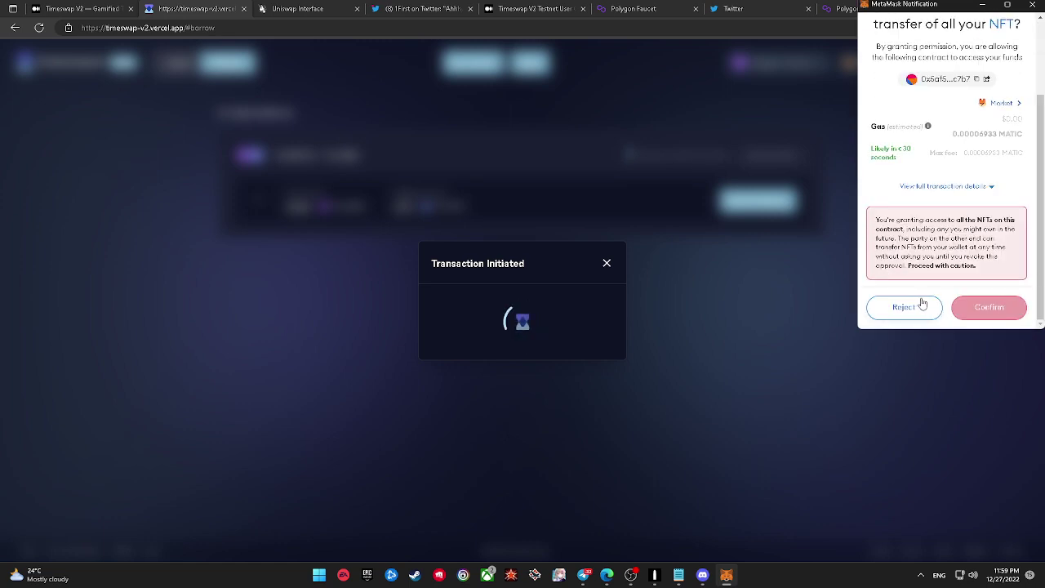
click(947, 186)
scroll(955, 204, down, 2)
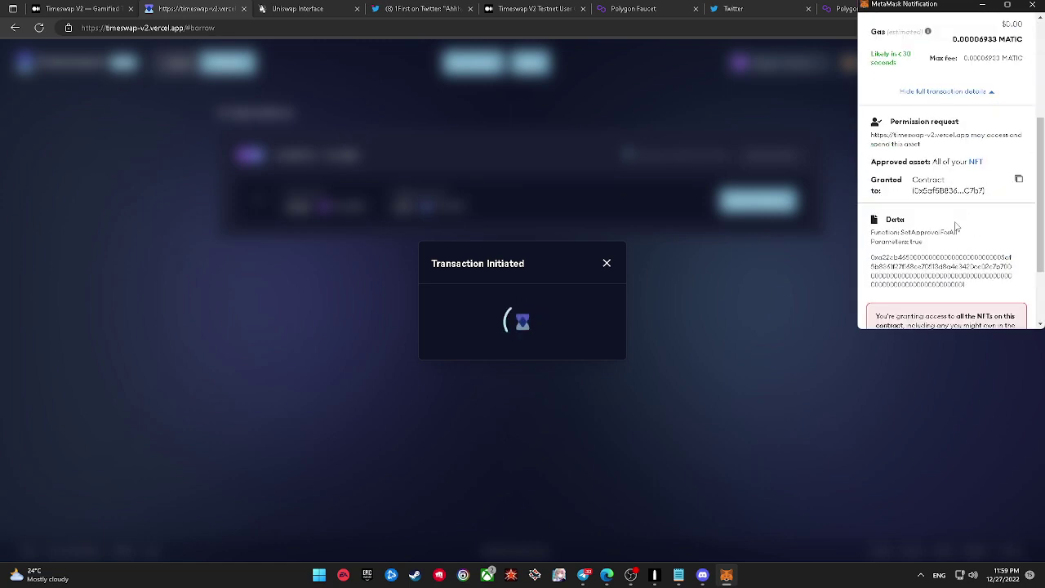
scroll(955, 270, down, 2)
click(989, 307)
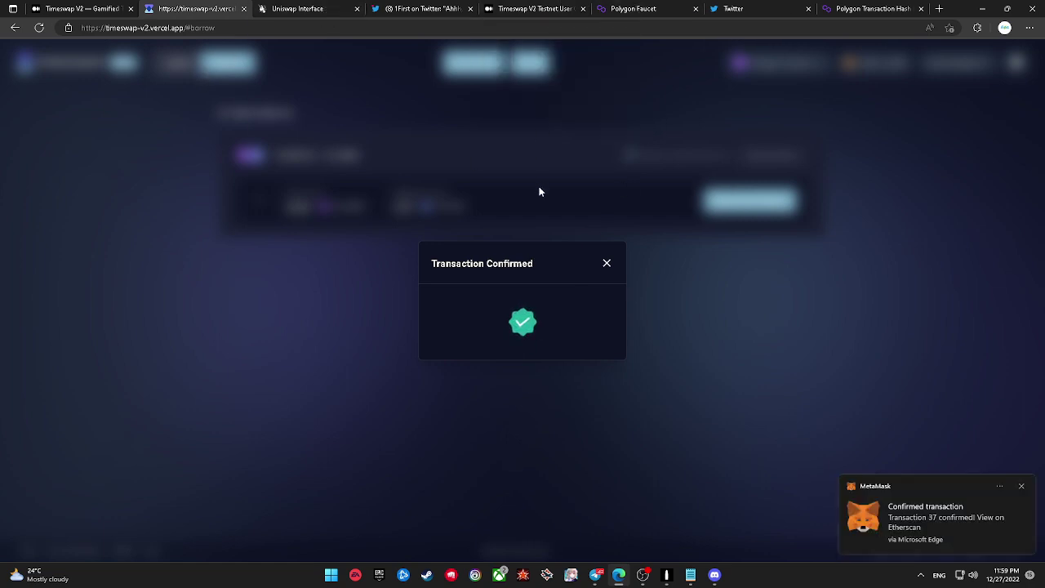
Step: View the approval transaction on PolygonScan and examine its event logs, showing the first log's data as Address
click(890, 497)
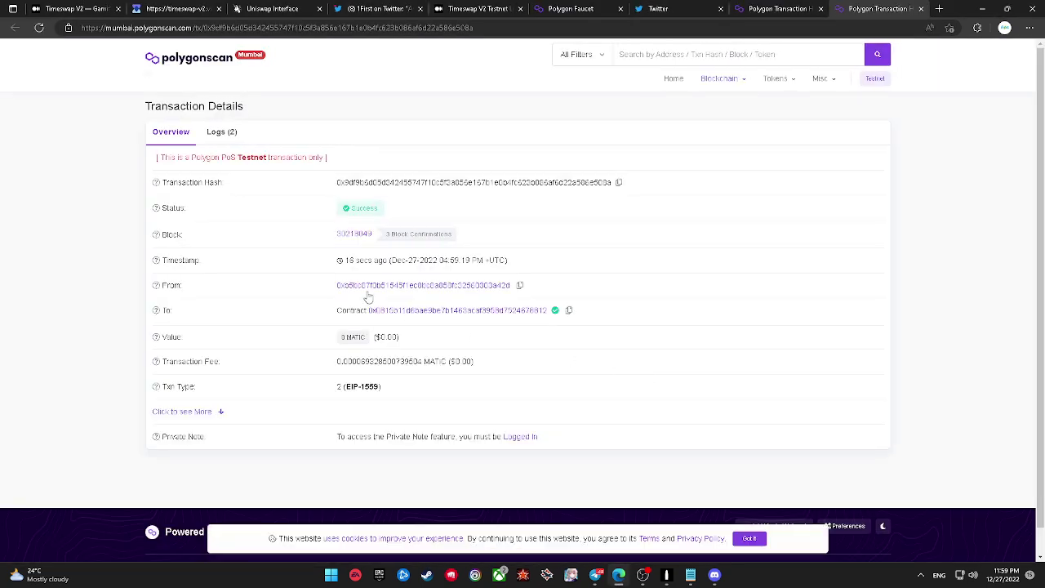
mouse_move(359, 211)
click(225, 134)
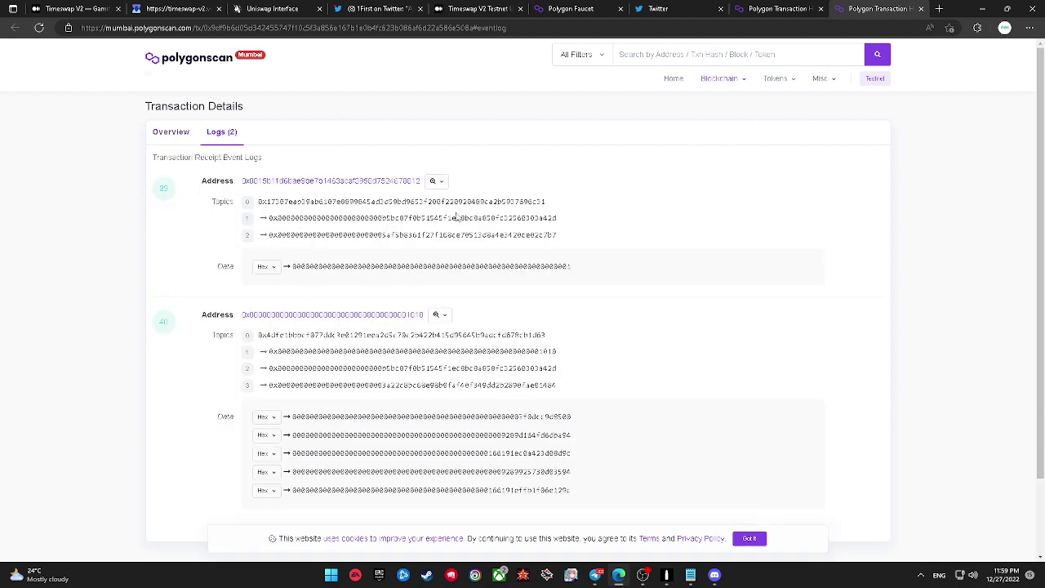
click(278, 271)
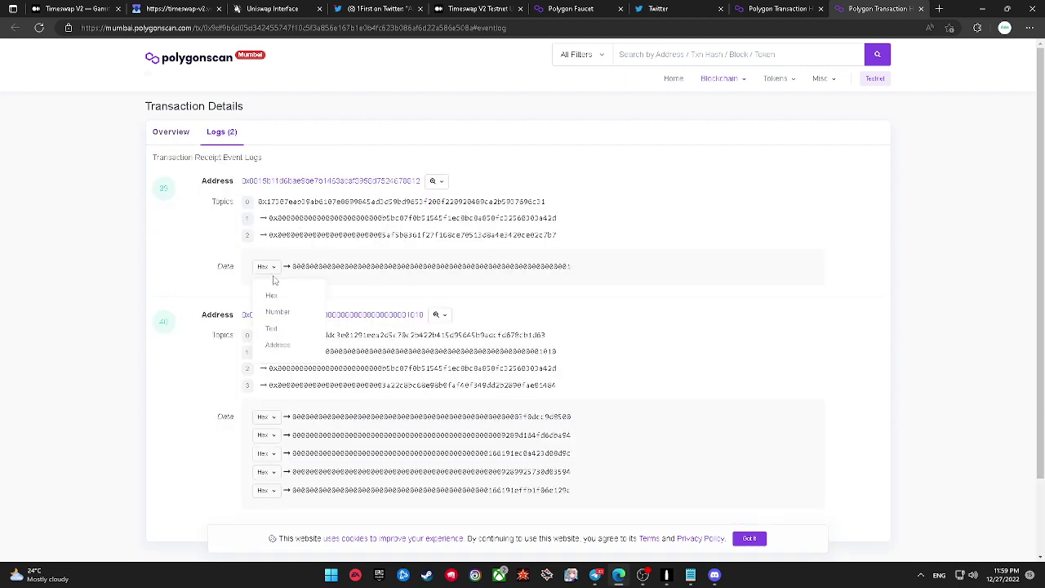
click(282, 346)
scroll(287, 285, down, 3)
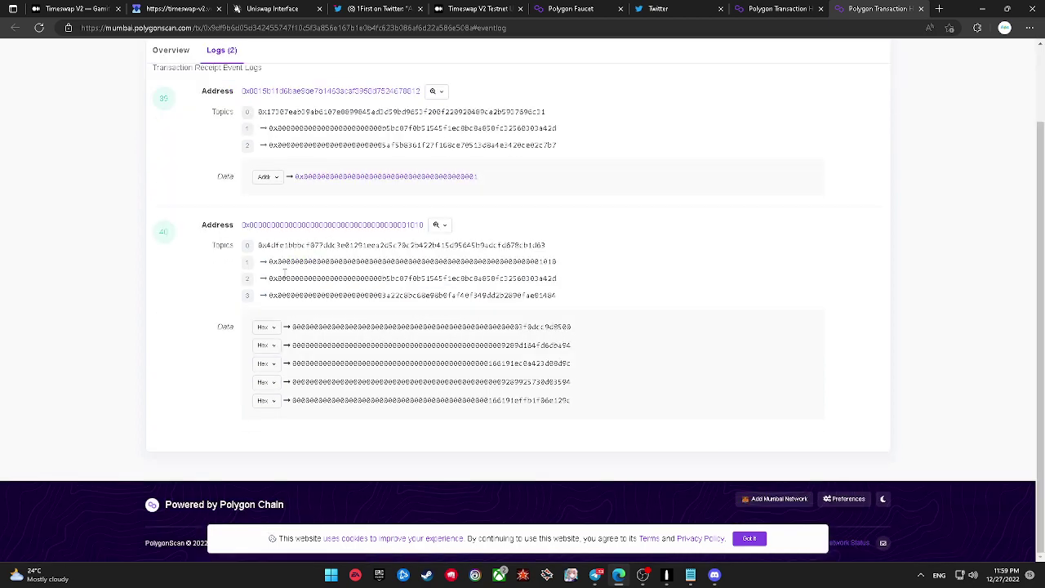
Step: Examine the second event log's data, showing its second value as Number, the third as Text and the fourth as Address
scroll(275, 249, up, 3)
click(276, 435)
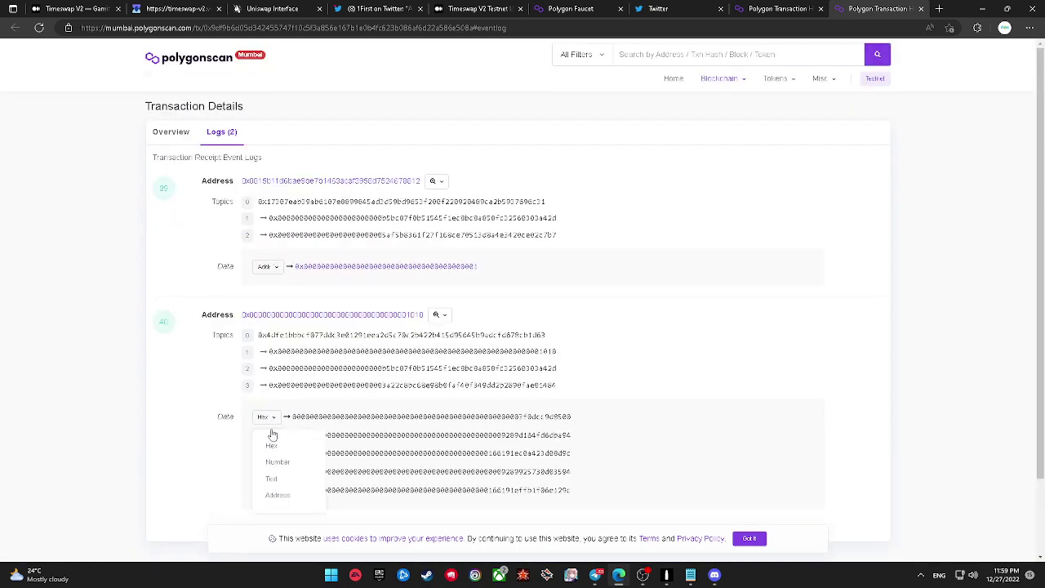
click(271, 438)
click(272, 437)
click(276, 480)
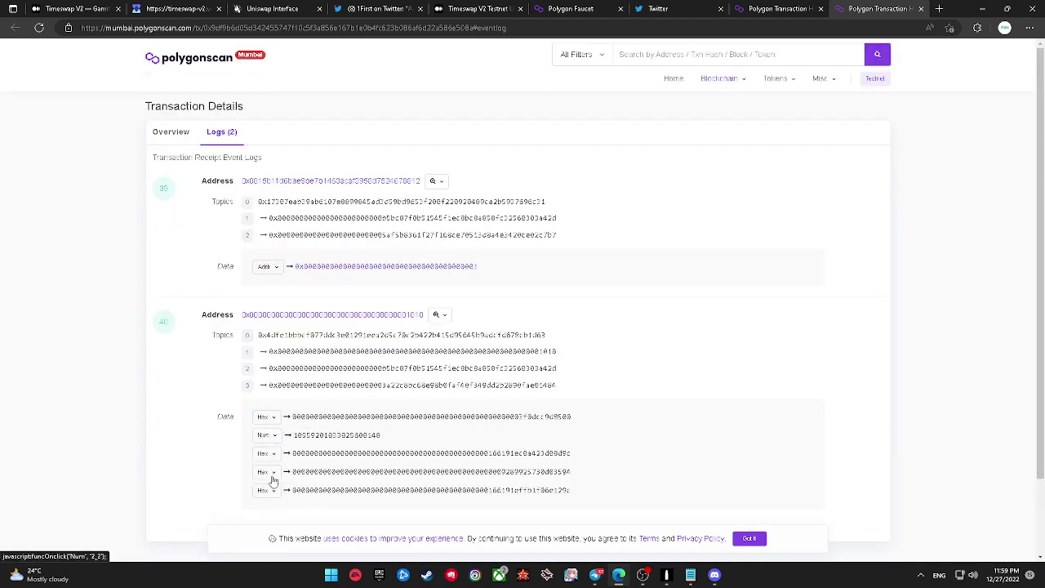
click(271, 457)
click(279, 514)
scroll(286, 474, down, 2)
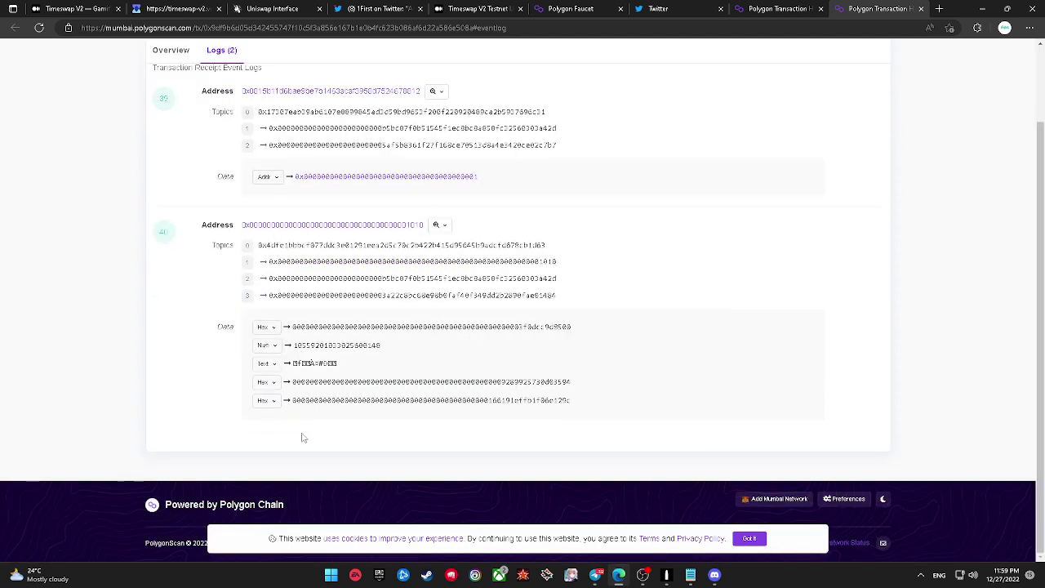
click(276, 384)
click(287, 460)
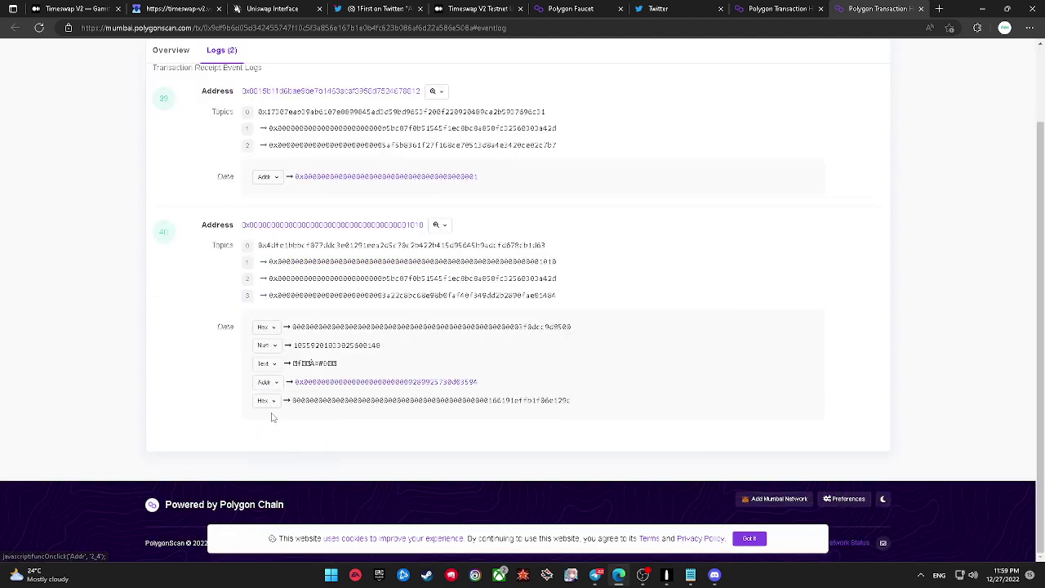
click(270, 402)
click(392, 454)
scroll(353, 315, up, 3)
Step: Switch back to Timeswap and approve TG-MATIC for repaying the TG-MATIC / TG-USDC borrow position, granting the access permission in MetaMask
click(211, 7)
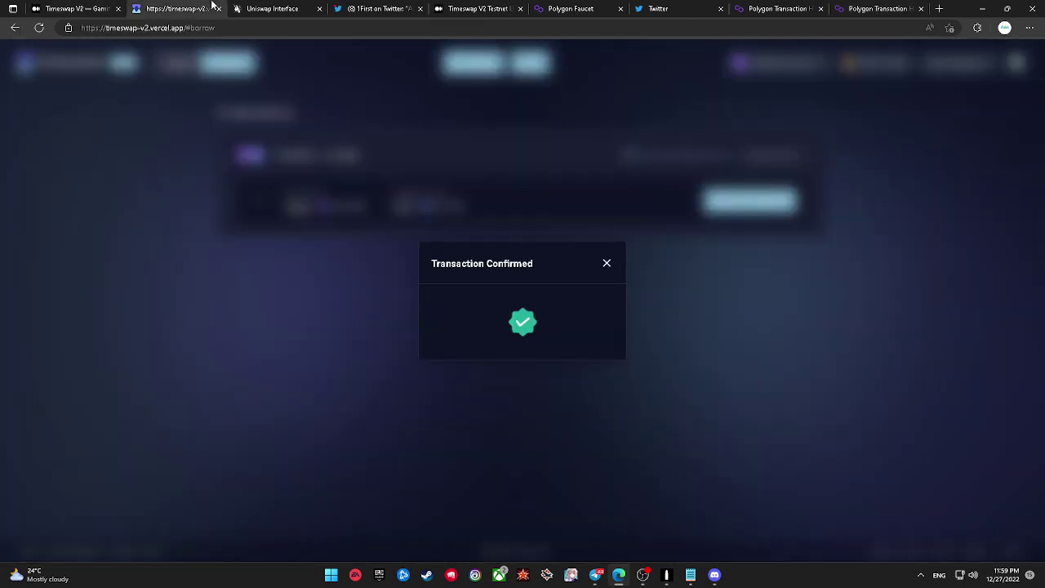
click(605, 262)
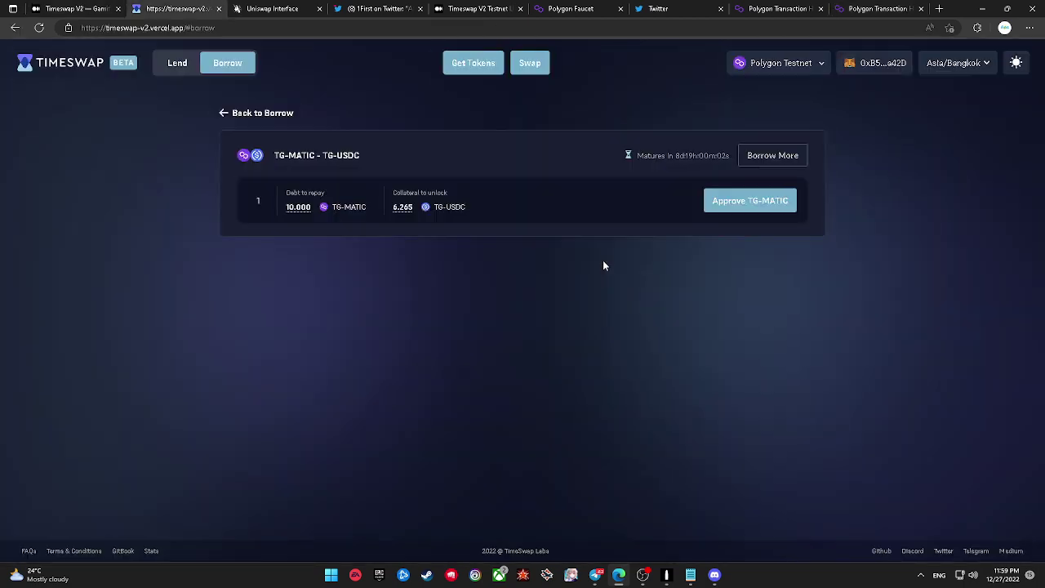
click(784, 202)
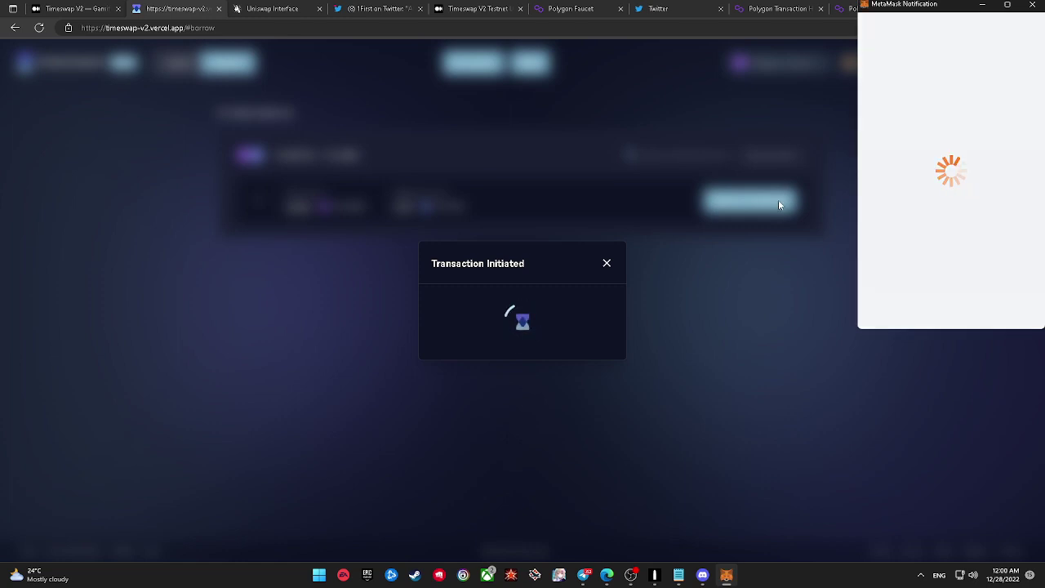
scroll(954, 217, down, 2)
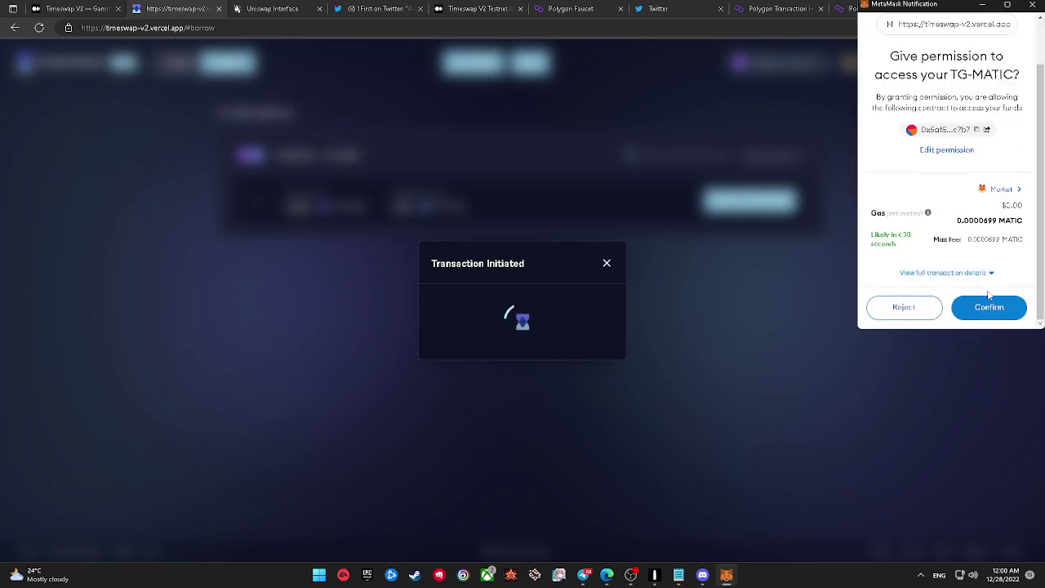
click(991, 310)
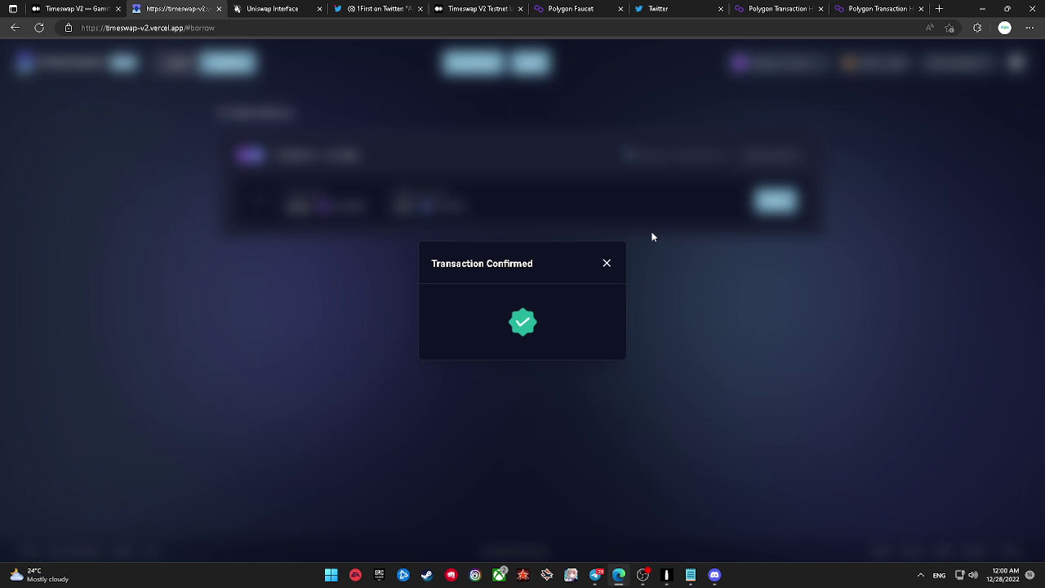
click(607, 263)
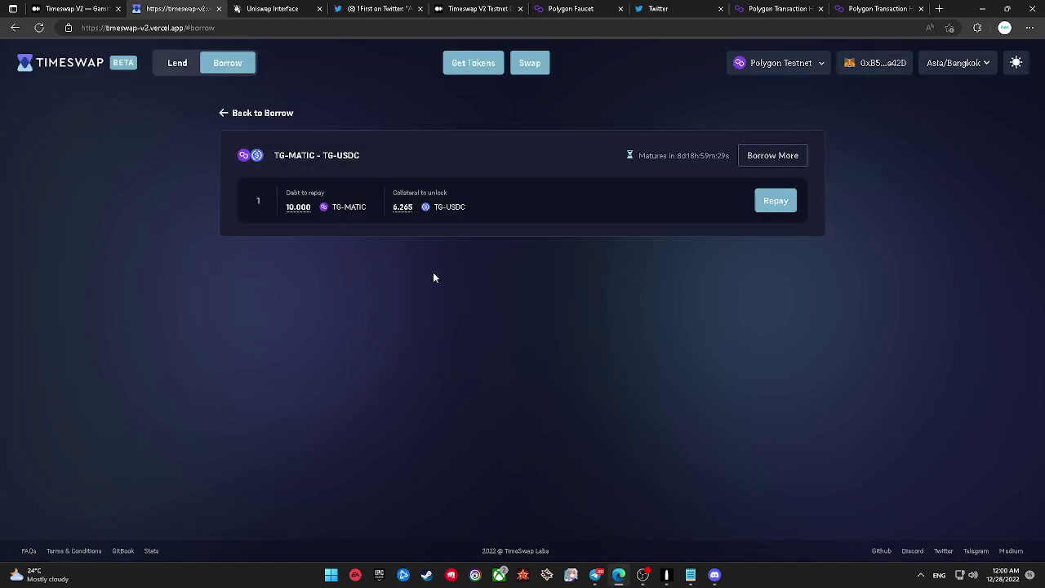
Step: Look into the TG-MATIC / TG-USDC and TG-MATIC / TG-ETH borrow positions, returning to the Borrow overview after each
click(225, 111)
click(588, 391)
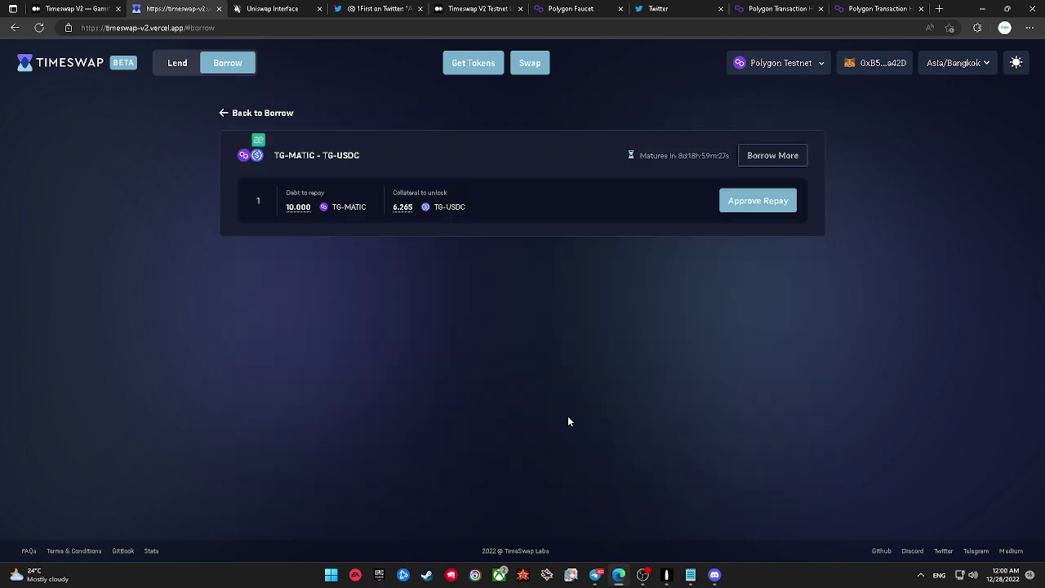
click(275, 113)
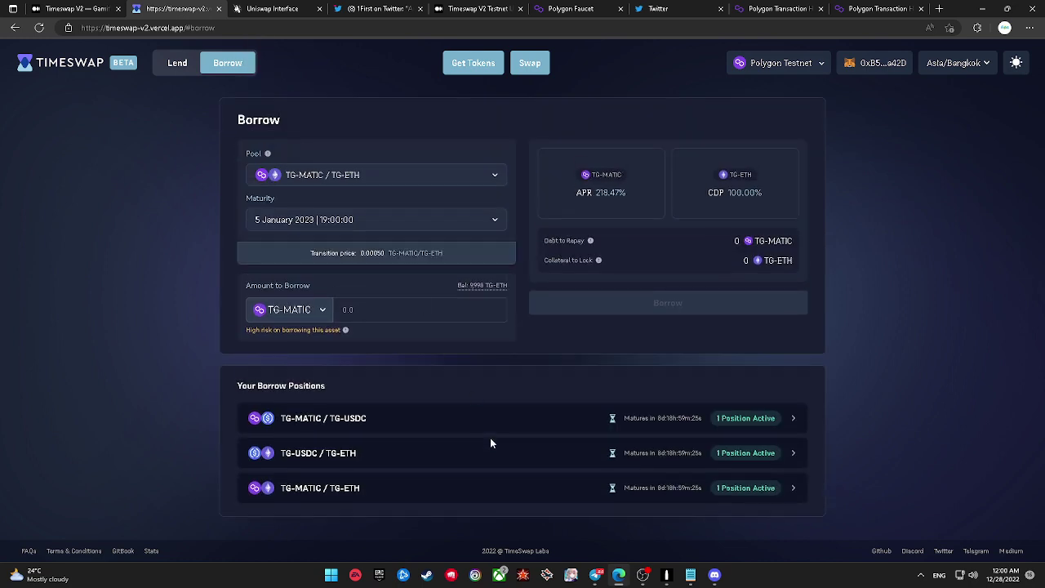
click(514, 487)
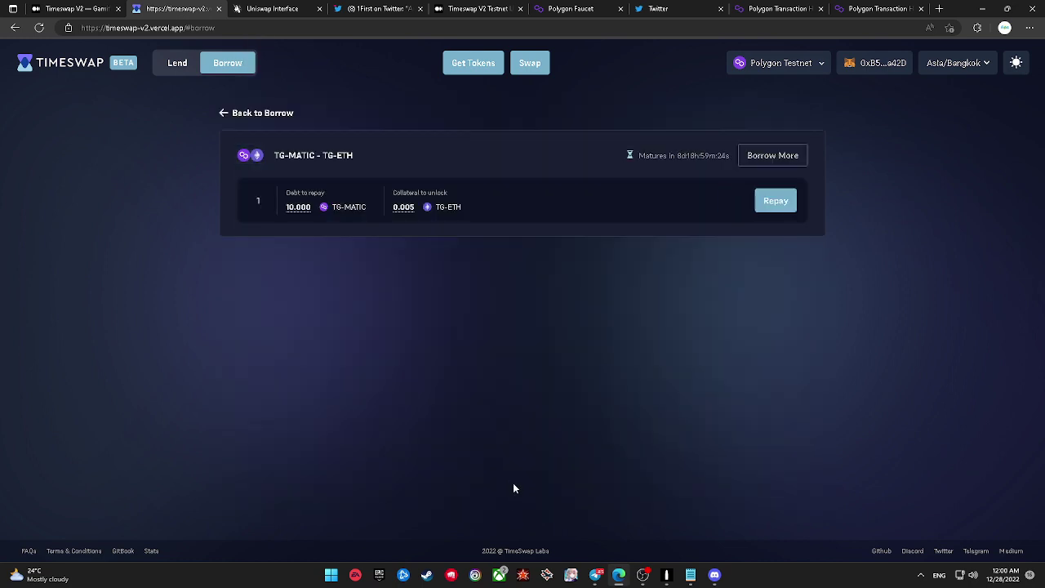
click(245, 114)
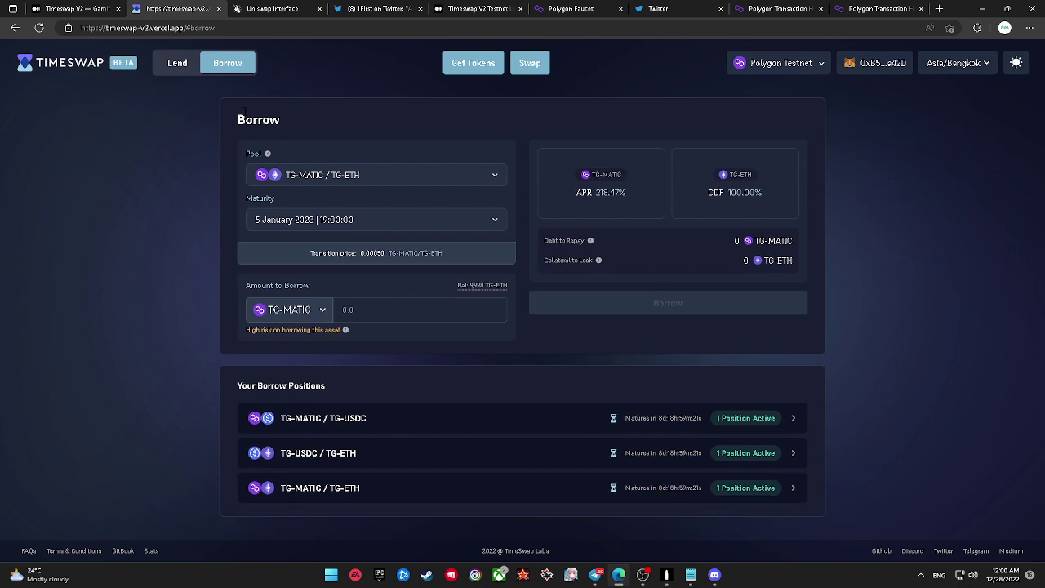
Step: Repay the TG-MATIC / TG-USDC borrow position to close it, and confirm the transaction in MetaMask
click(737, 419)
click(767, 208)
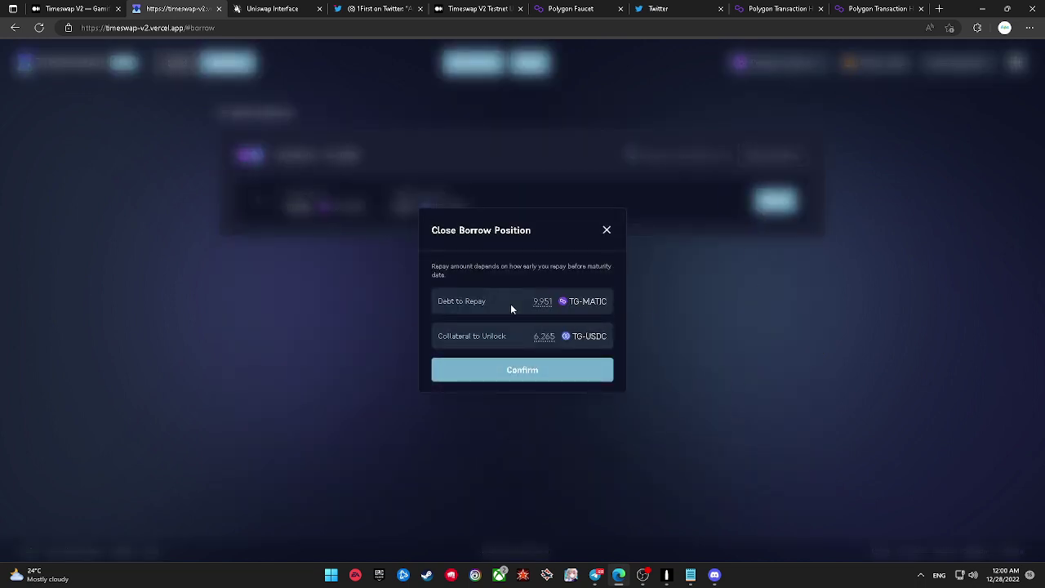
click(546, 373)
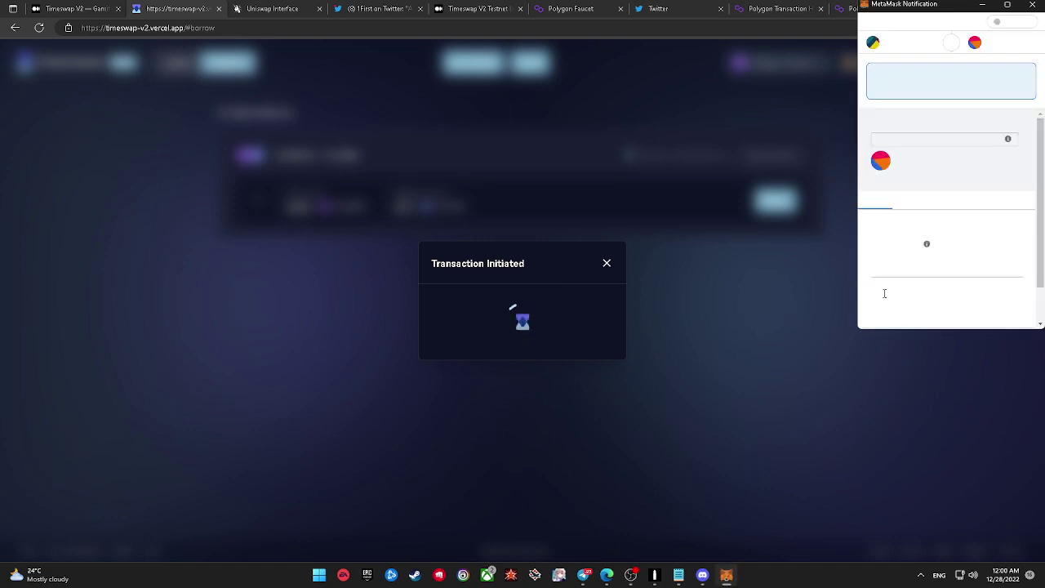
scroll(898, 269, down, 2)
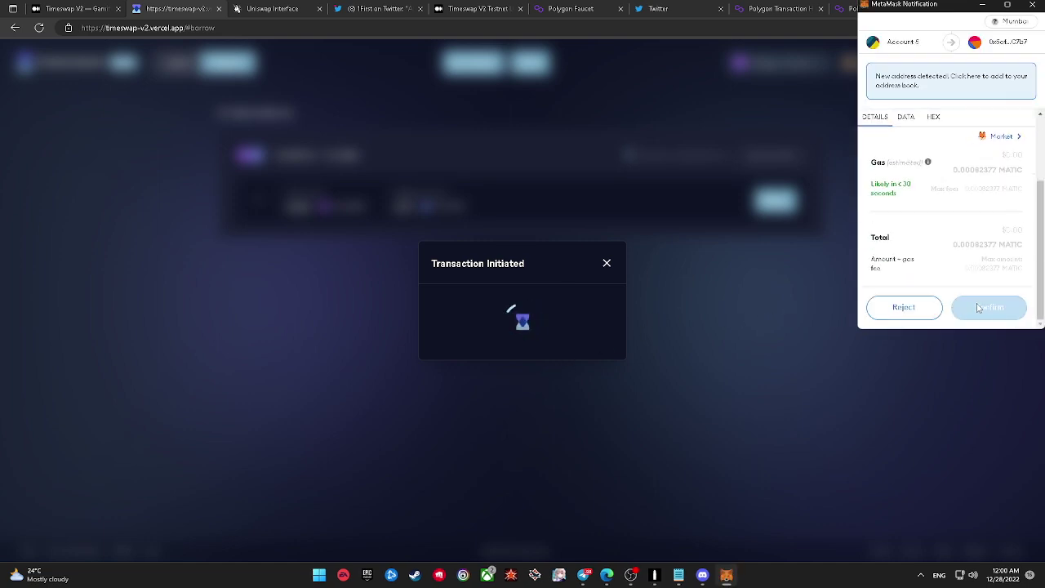
click(978, 309)
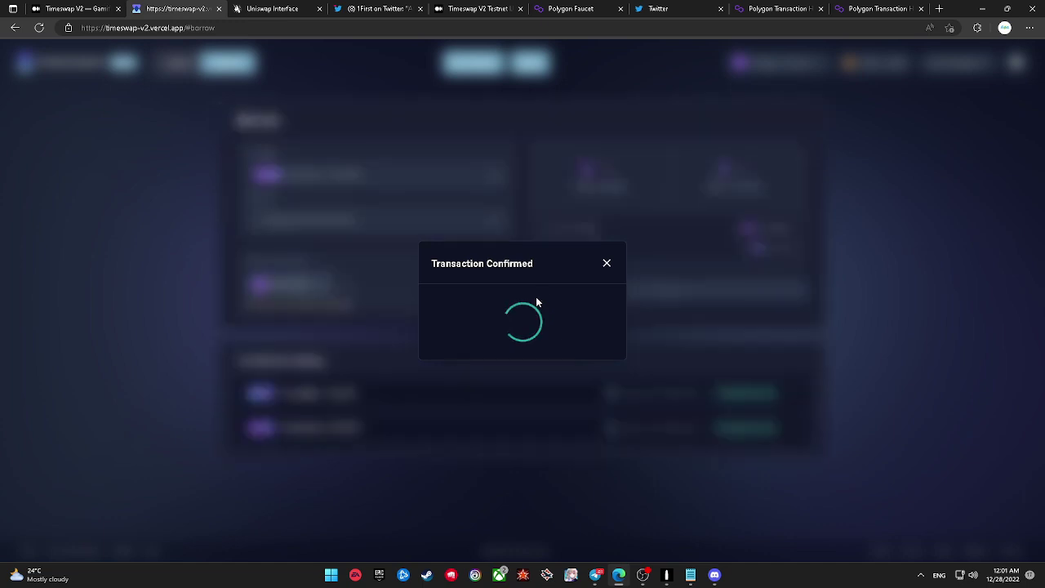
click(605, 264)
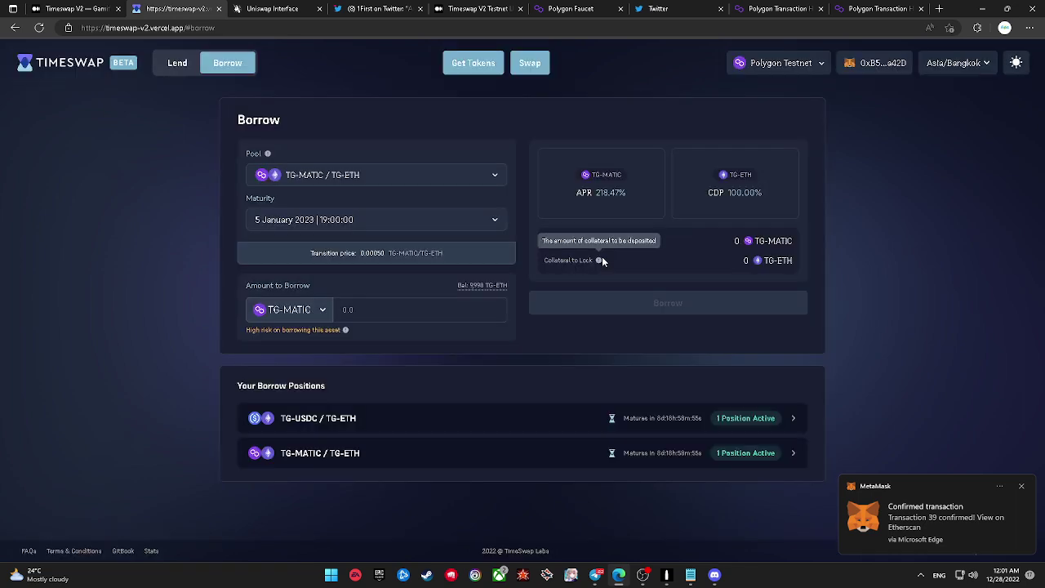
Step: Try to close the TG-MATIC / TG-USDC lend position with TG-MATIC as the claim asset, confirming in MetaMask, and return to the Lend overview
click(191, 65)
click(631, 413)
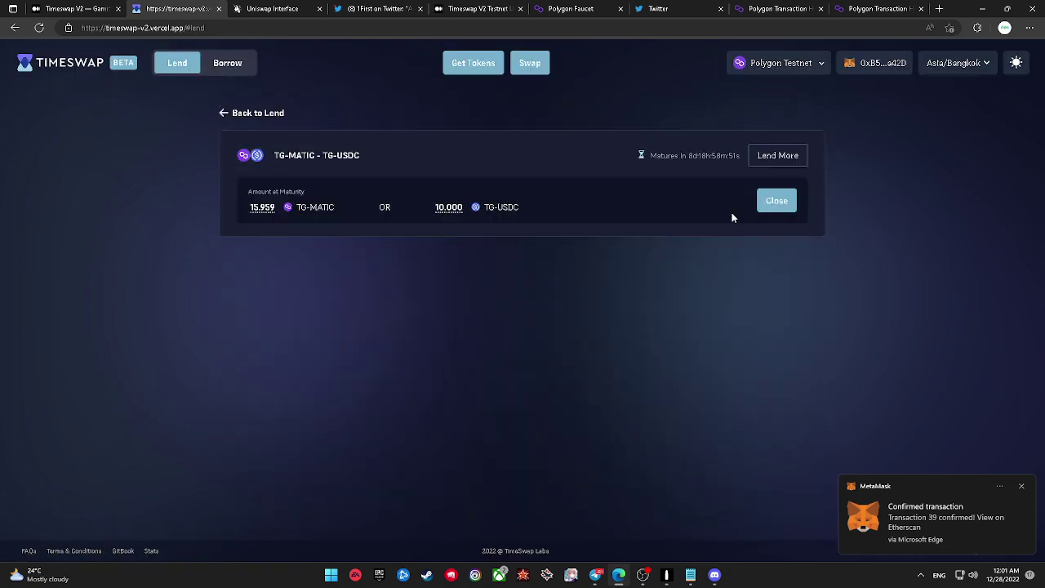
click(774, 201)
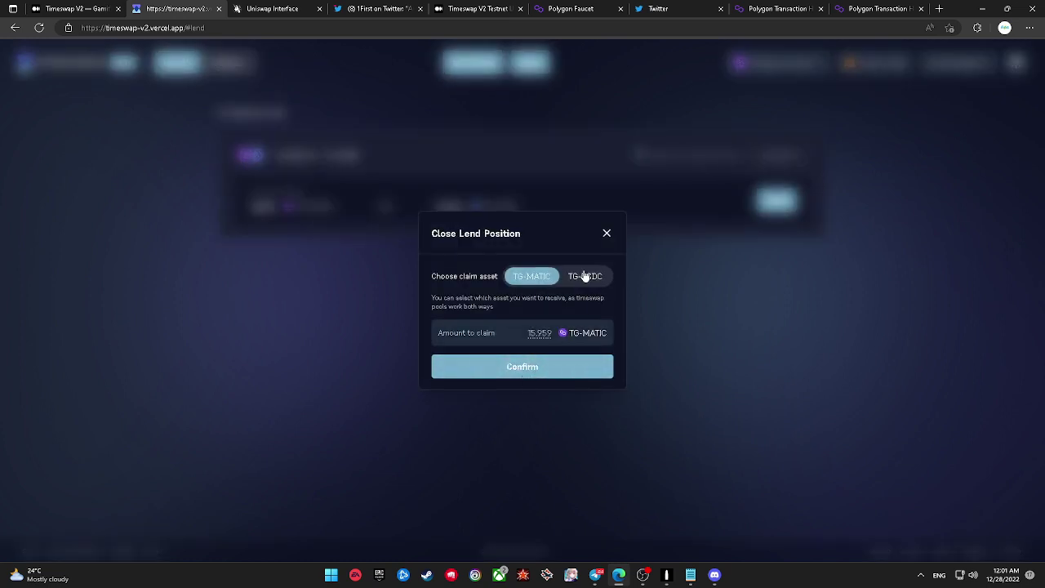
click(564, 278)
click(549, 278)
click(574, 277)
click(551, 278)
click(513, 359)
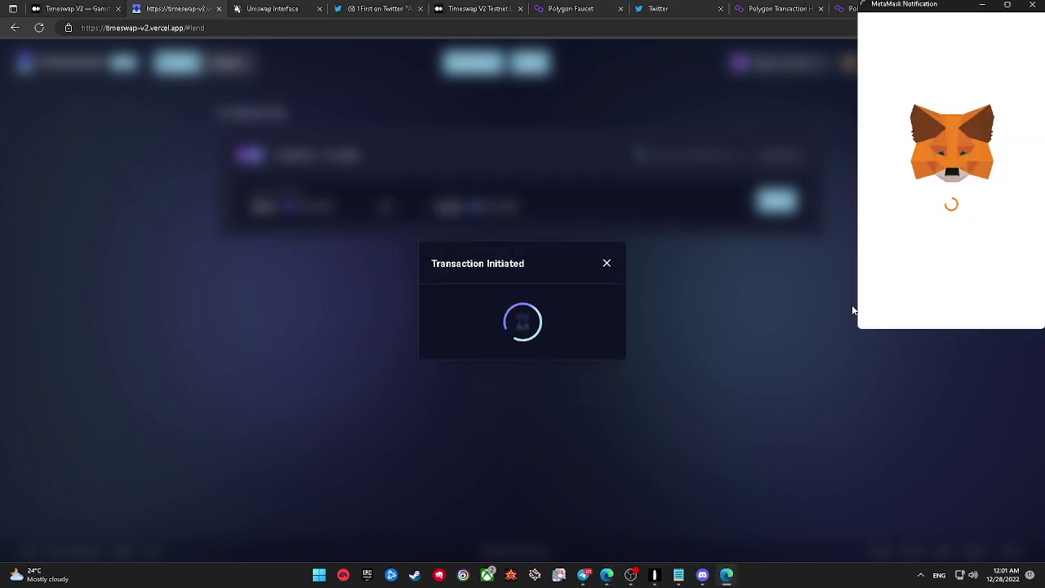
scroll(931, 301, down, 5)
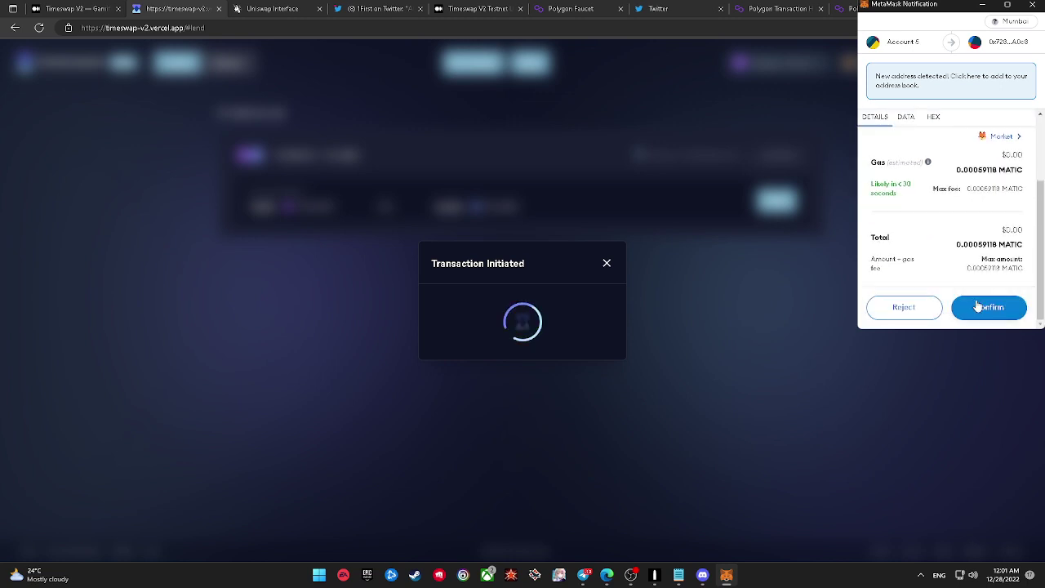
click(974, 307)
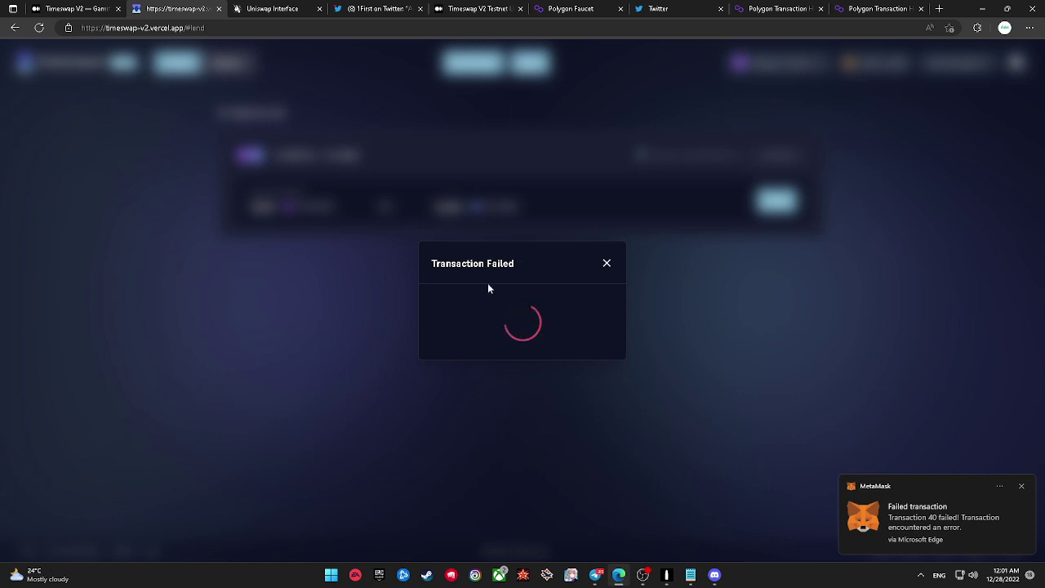
click(955, 529)
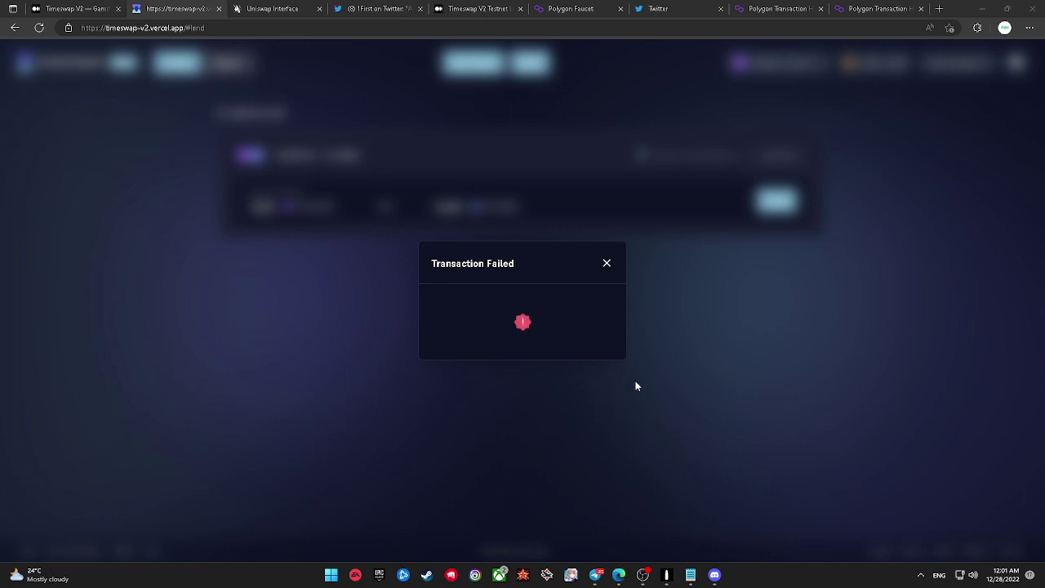
click(604, 264)
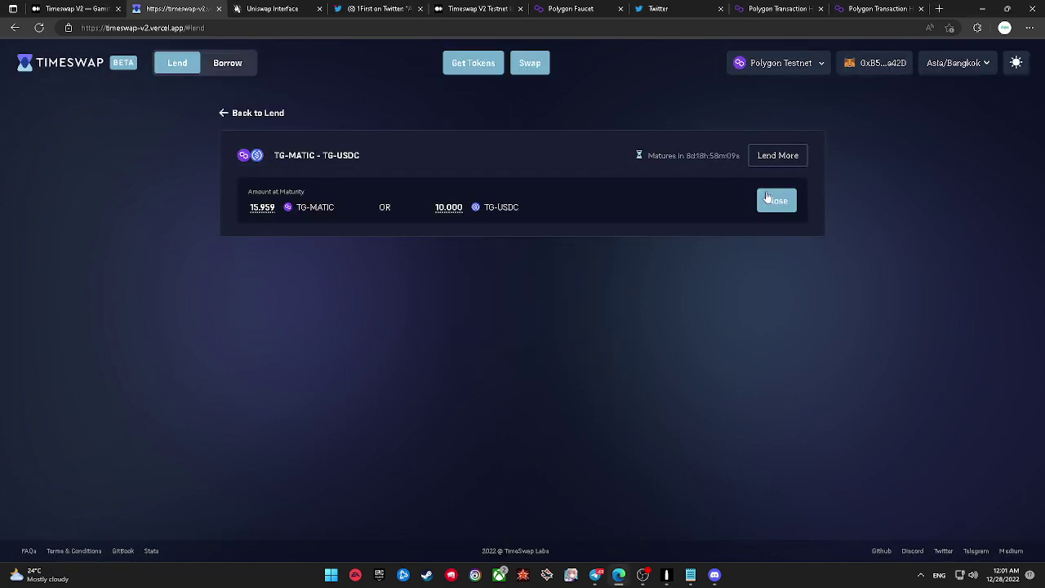
click(223, 114)
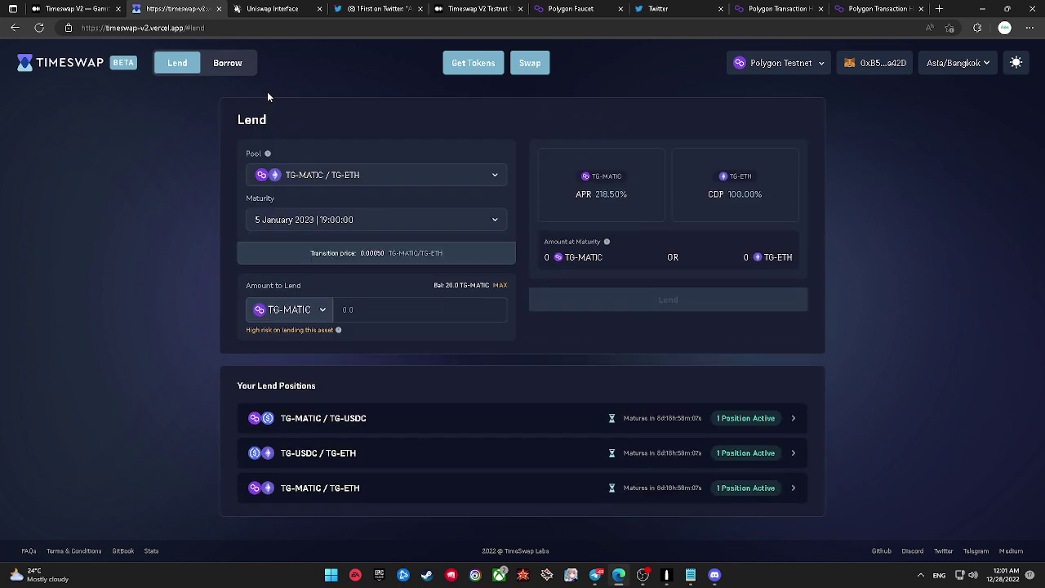
Step: Approve TG-ETH for repaying the TG-USDC / TG-ETH borrow position, checking the full transaction details before granting the permission in MetaMask
click(229, 65)
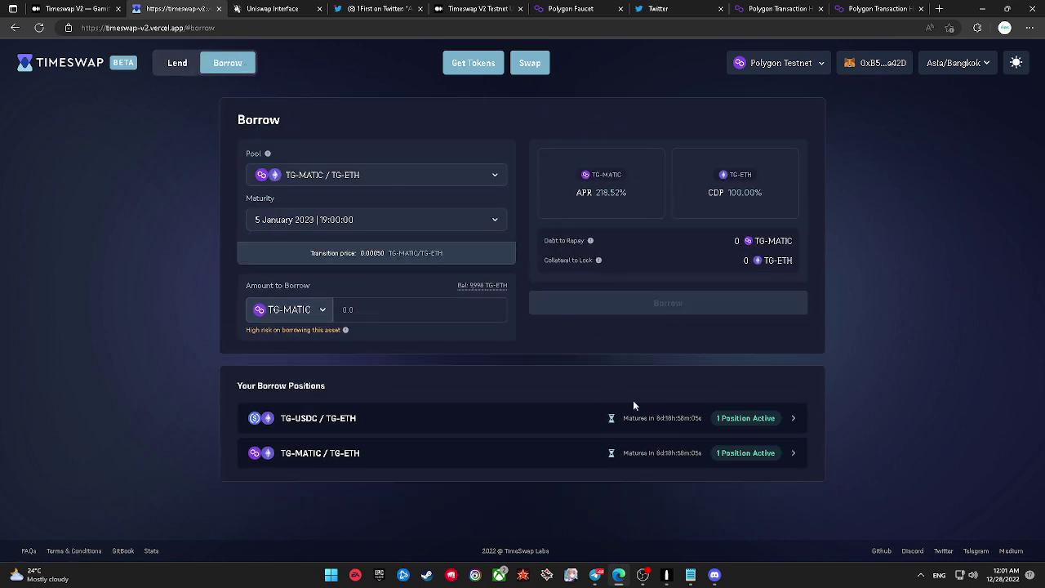
click(613, 420)
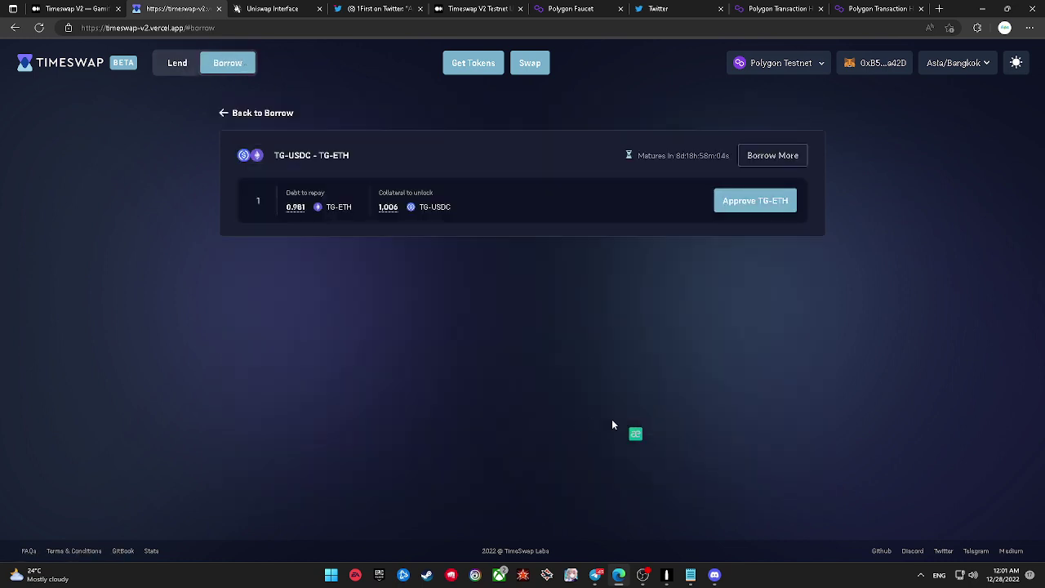
click(741, 202)
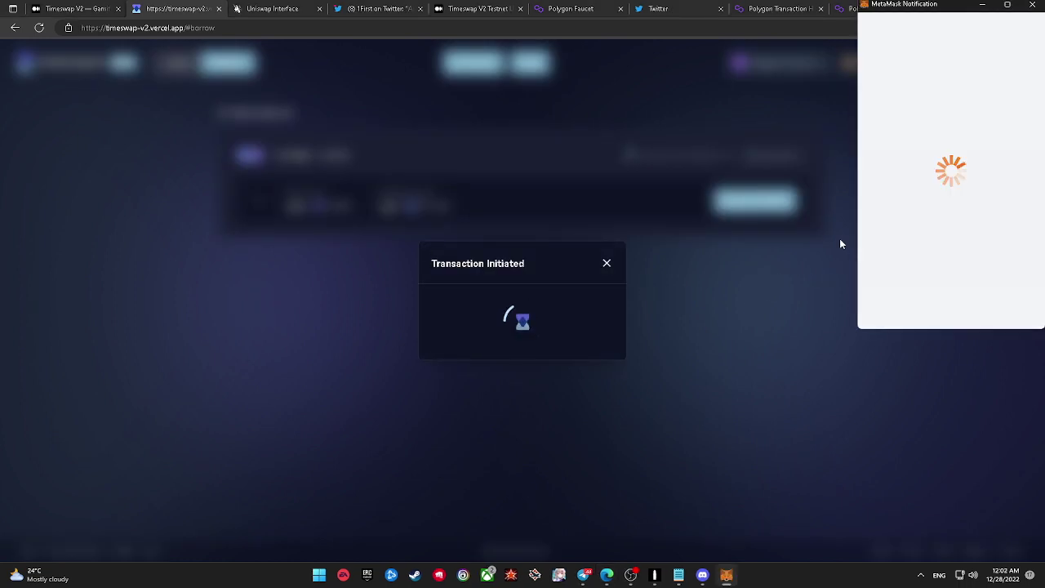
scroll(900, 304, down, 2)
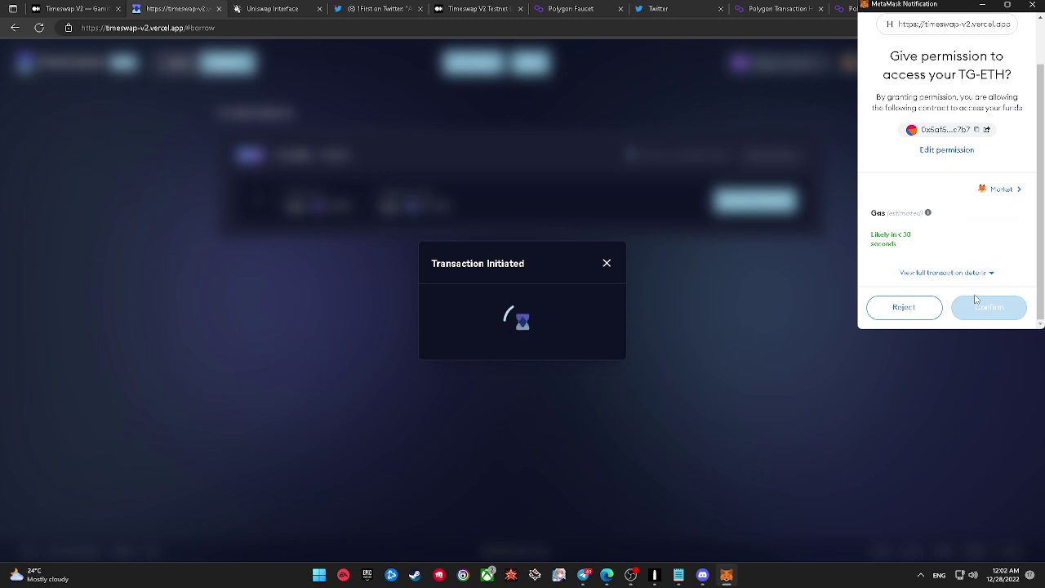
click(978, 273)
scroll(979, 290, down, 5)
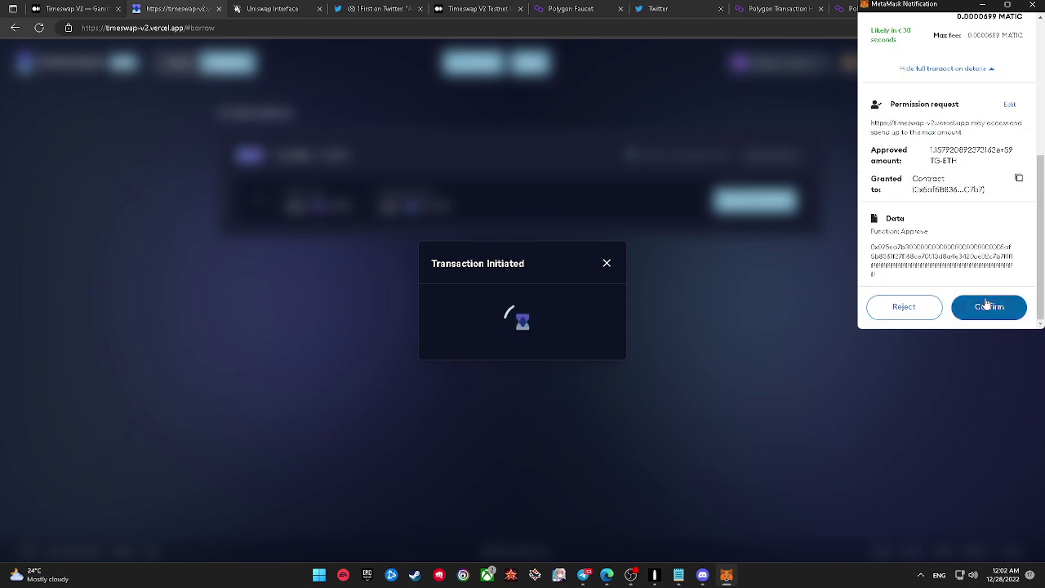
click(986, 305)
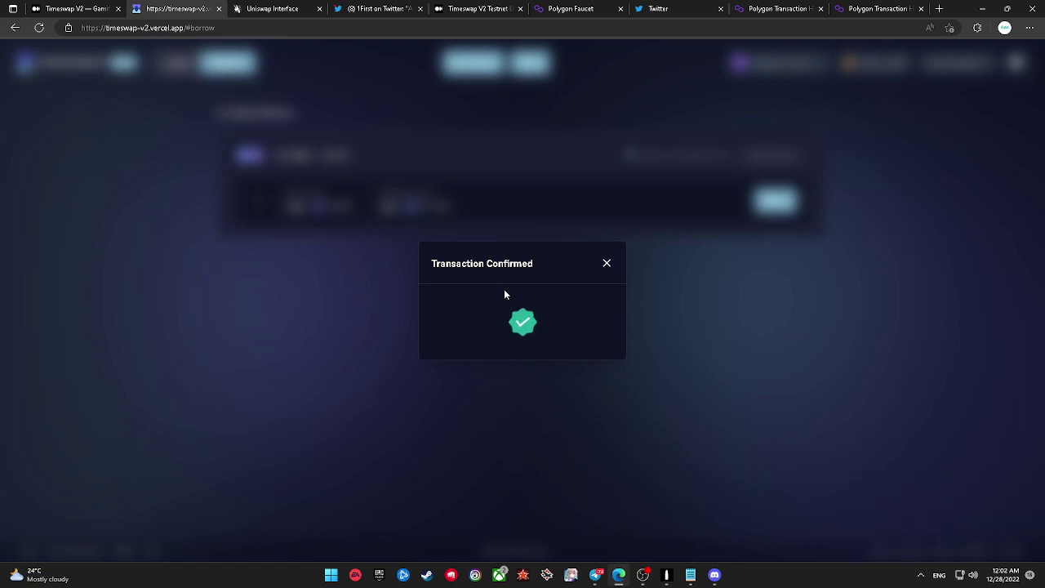
click(608, 264)
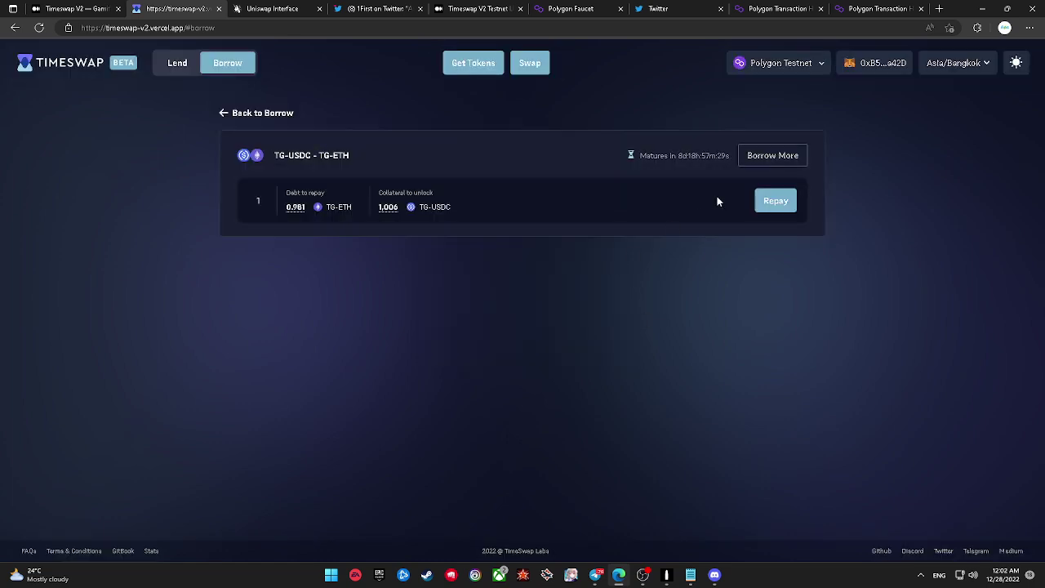
Step: Try to repay the TG-USDC / TG-ETH borrow position, confirming the transaction in MetaMask, and dismiss the transaction dialog
click(774, 200)
click(553, 373)
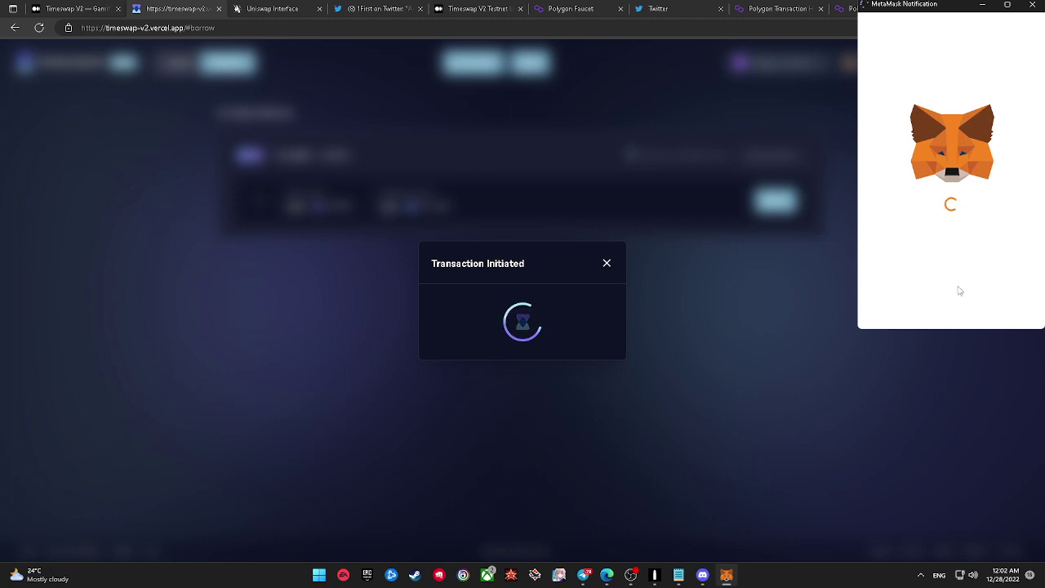
scroll(978, 271, down, 2)
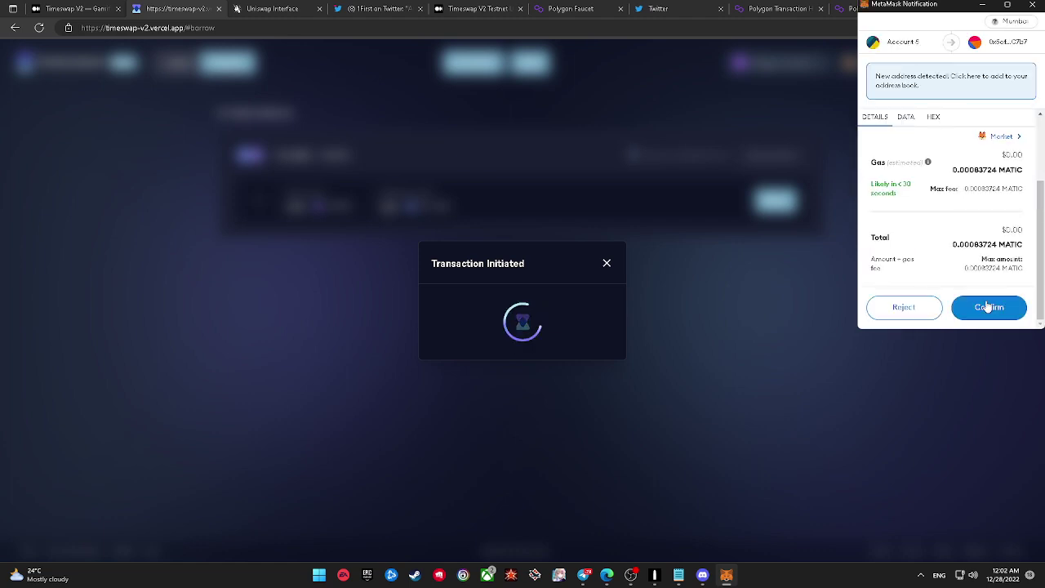
click(987, 306)
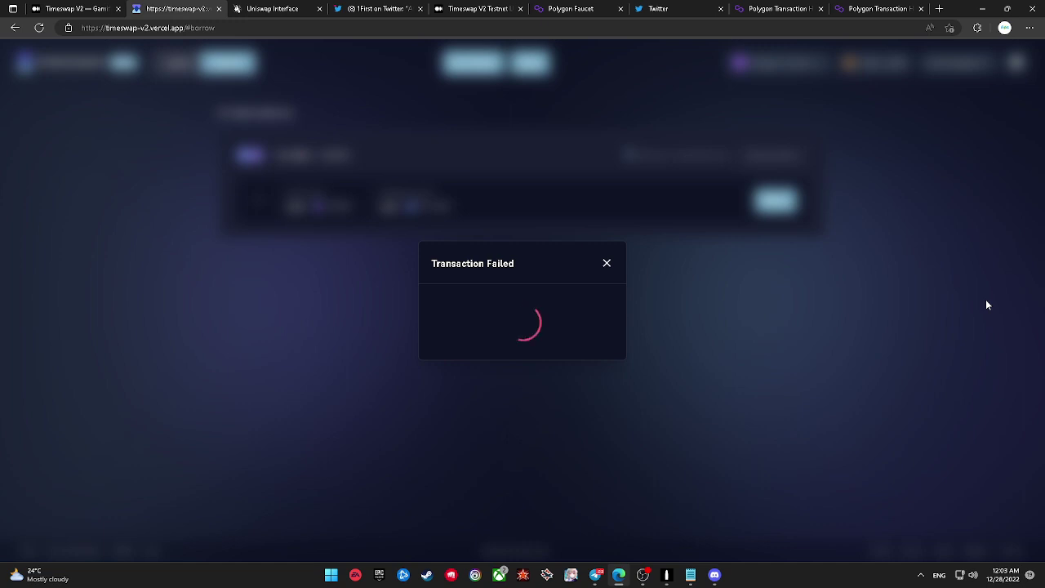
click(606, 269)
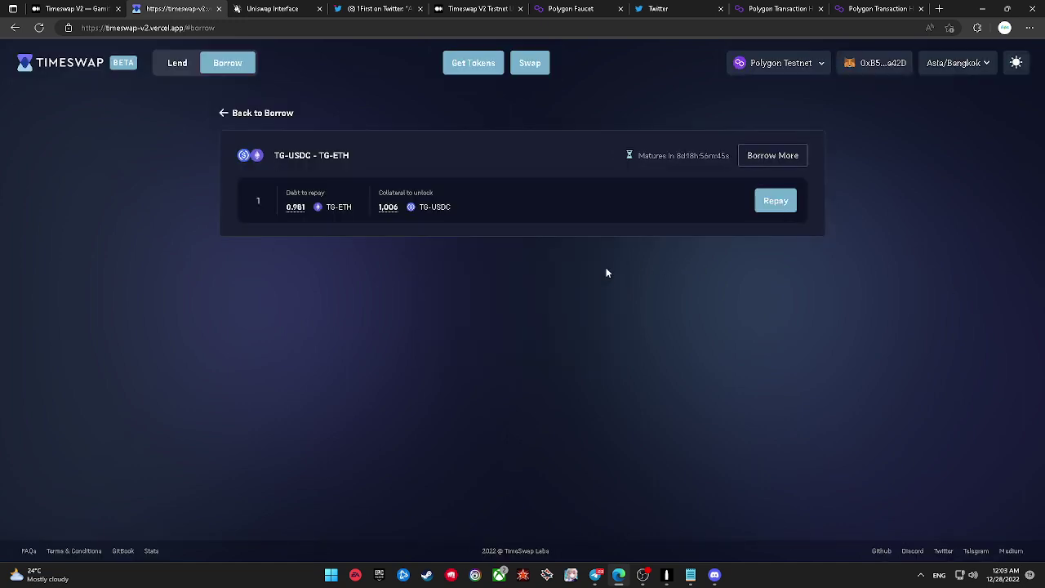
Step: Check the TG-MATIC / TG-ETH borrow position, then review the reloaded list of lend positions
click(220, 118)
click(668, 433)
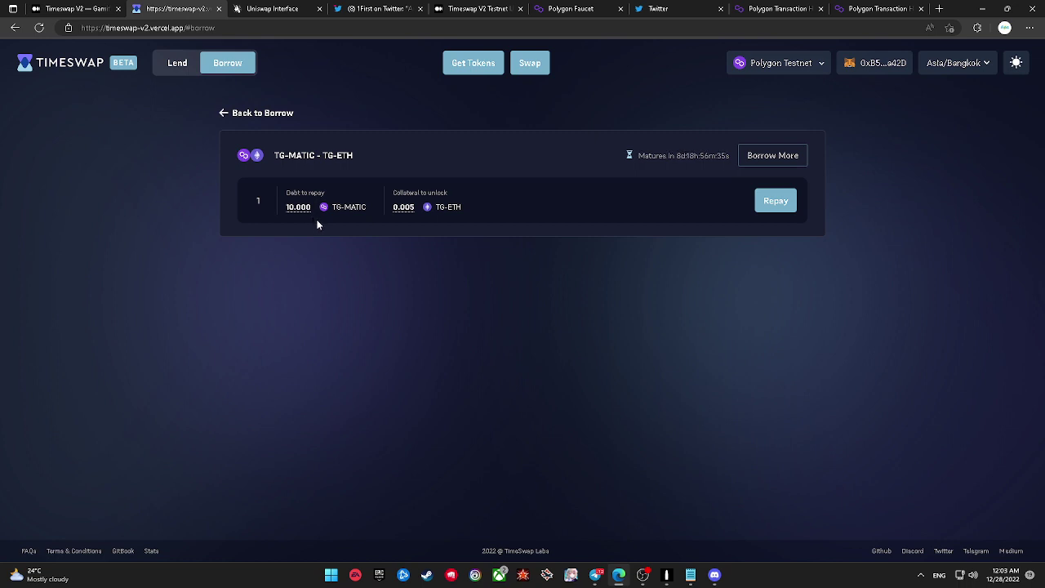
click(235, 114)
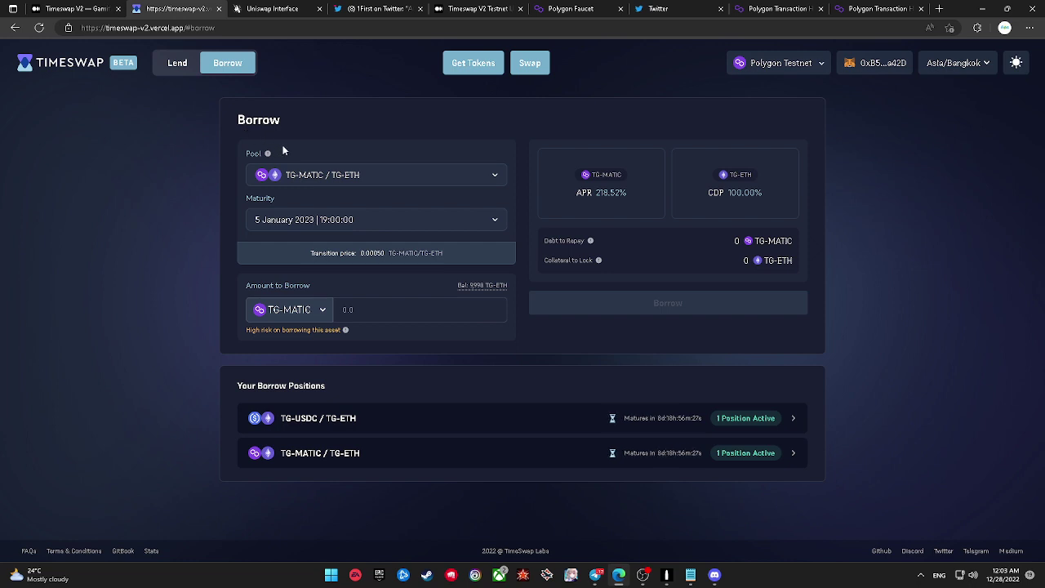
click(177, 63)
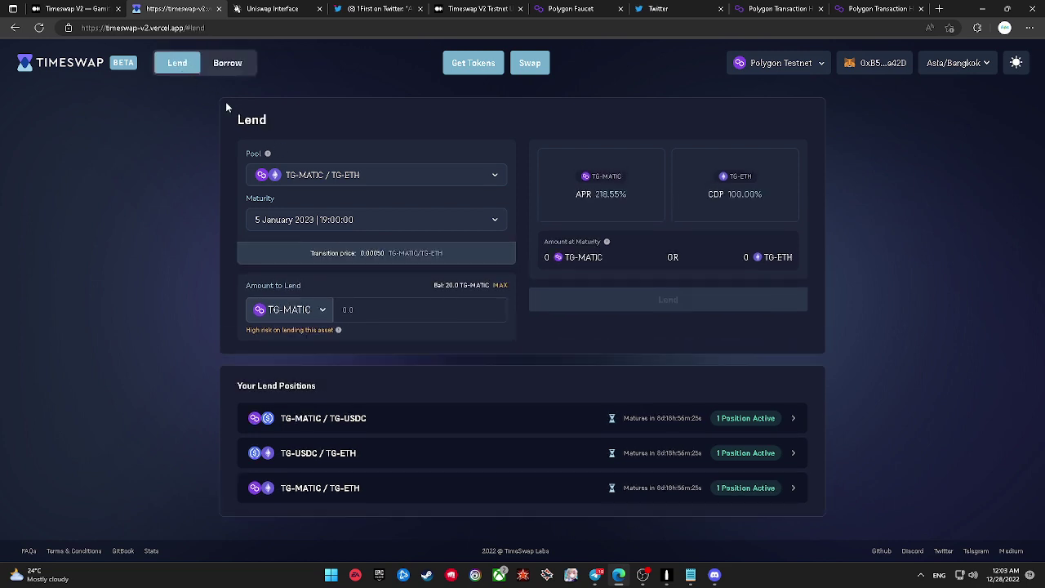
click(39, 29)
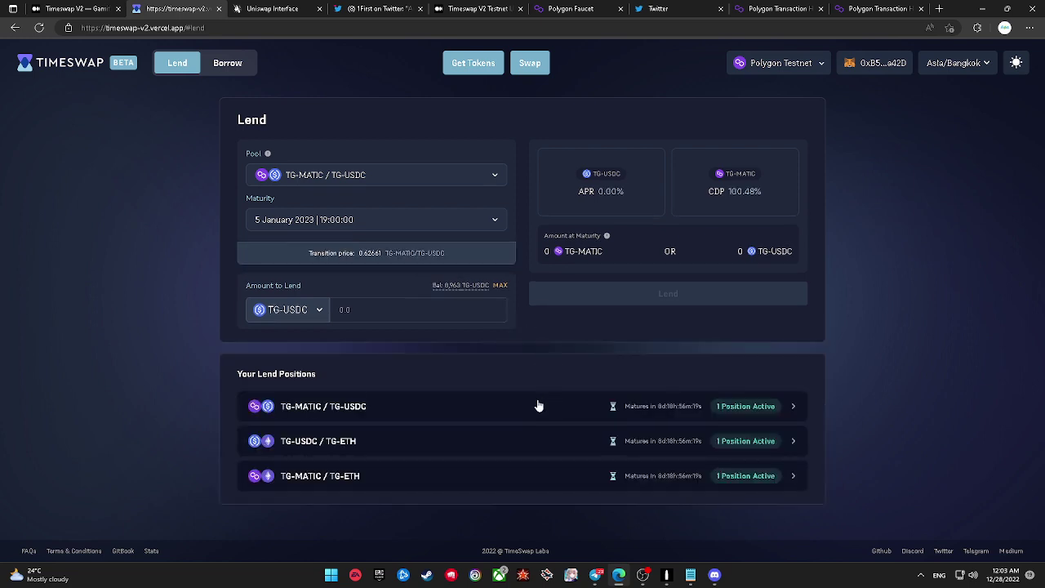
click(227, 64)
click(175, 64)
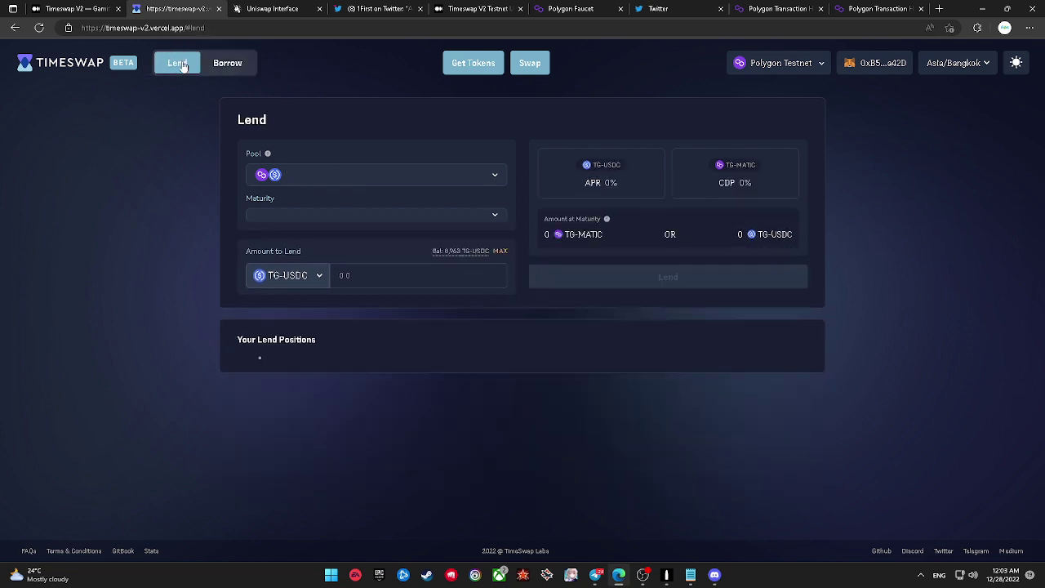
Step: Repay the TG-USDC / TG-ETH borrow position from the Borrow overview, confirming the transaction in MetaMask
click(228, 63)
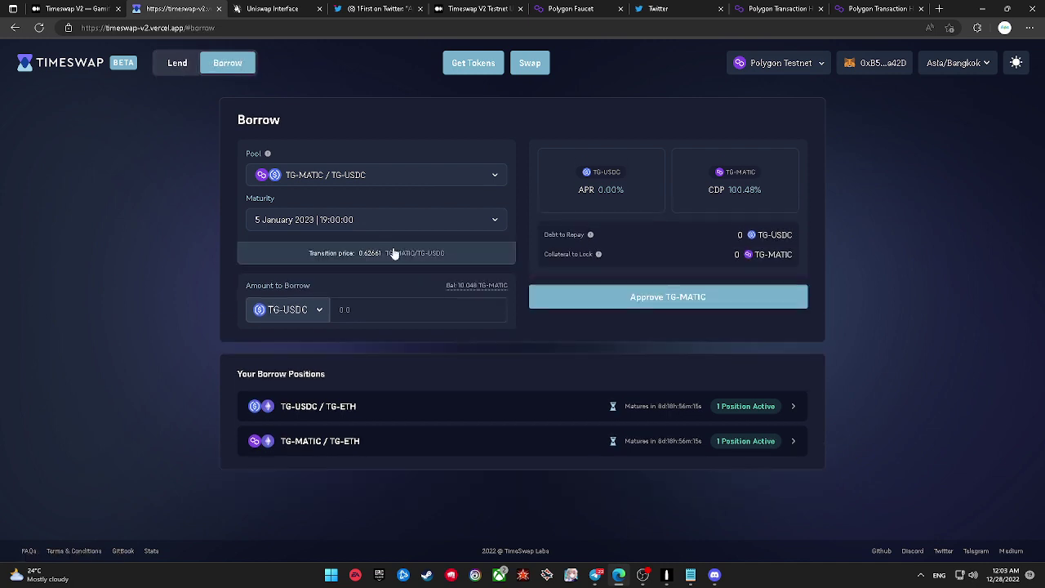
click(556, 404)
click(773, 204)
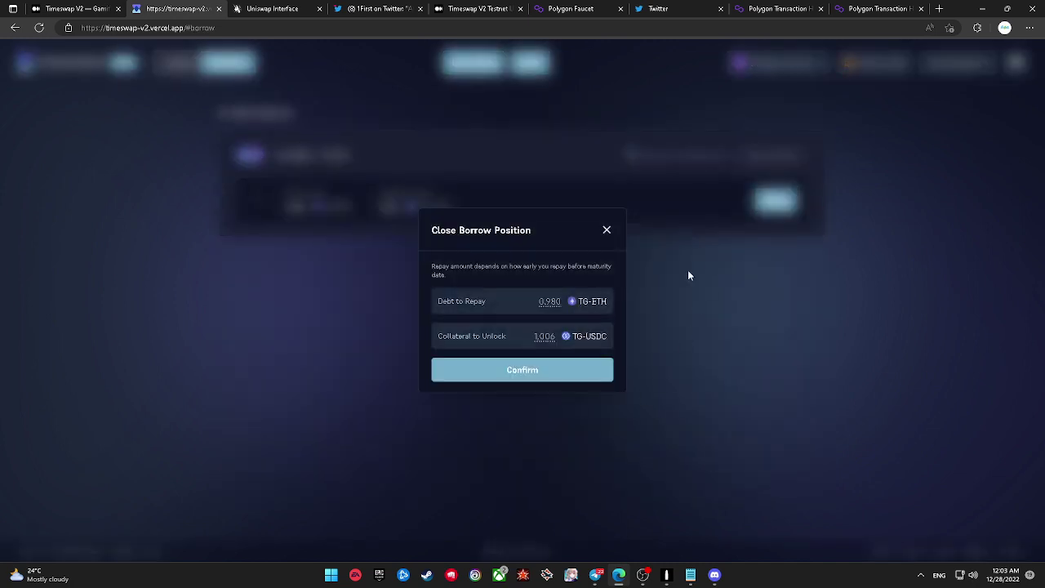
click(543, 372)
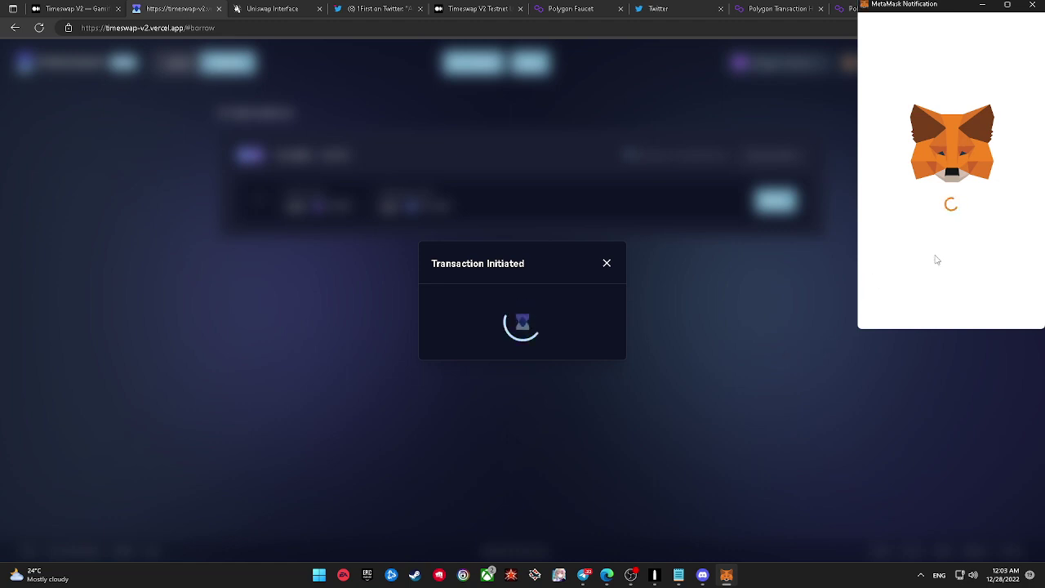
scroll(940, 272, down, 3)
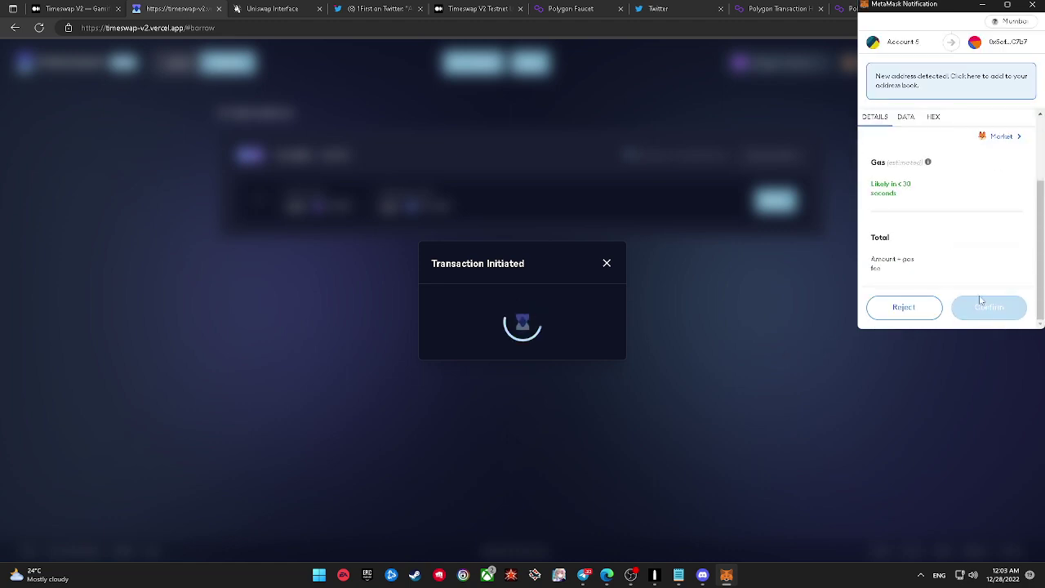
click(984, 304)
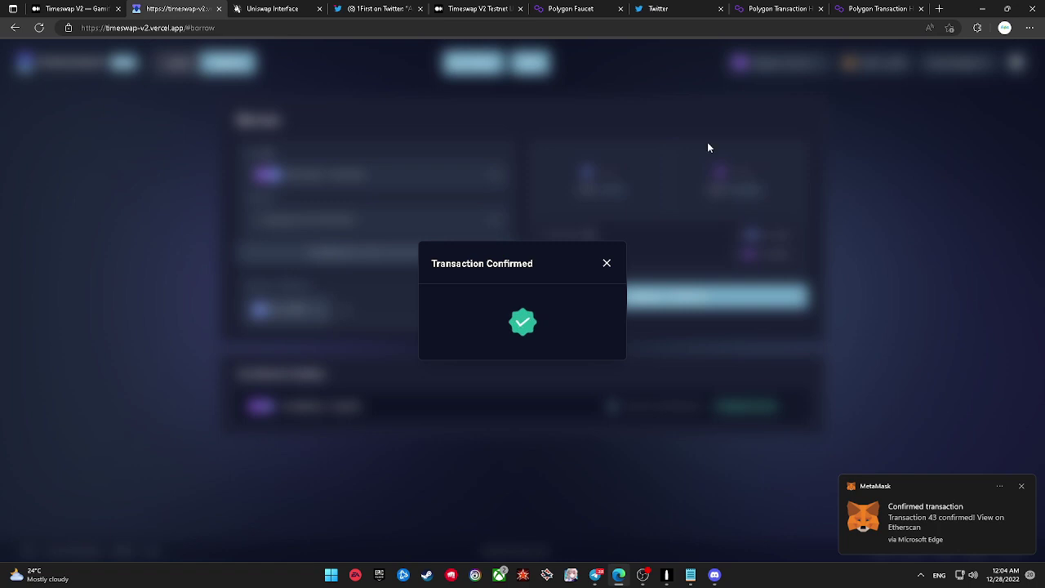
click(607, 264)
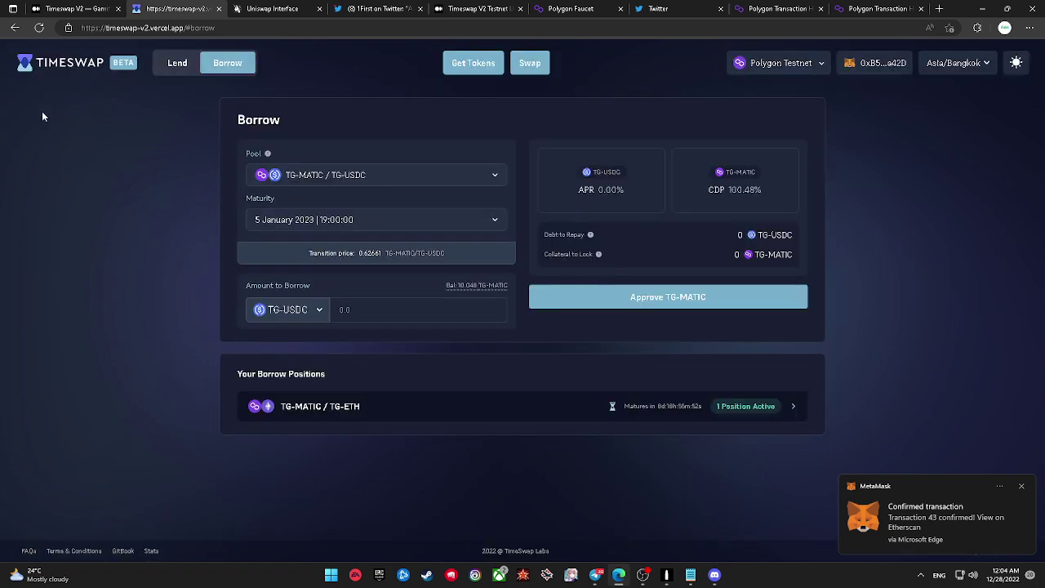
Step: Reload the Borrow overview and repay the TG-MATIC / TG-ETH borrow position, confirming the transaction in MetaMask
click(48, 29)
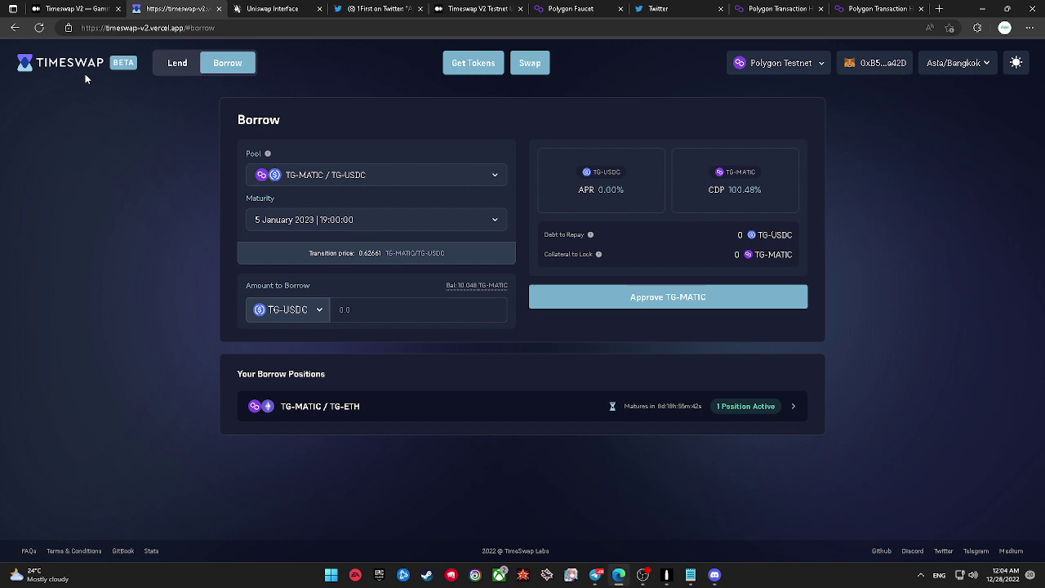
click(486, 405)
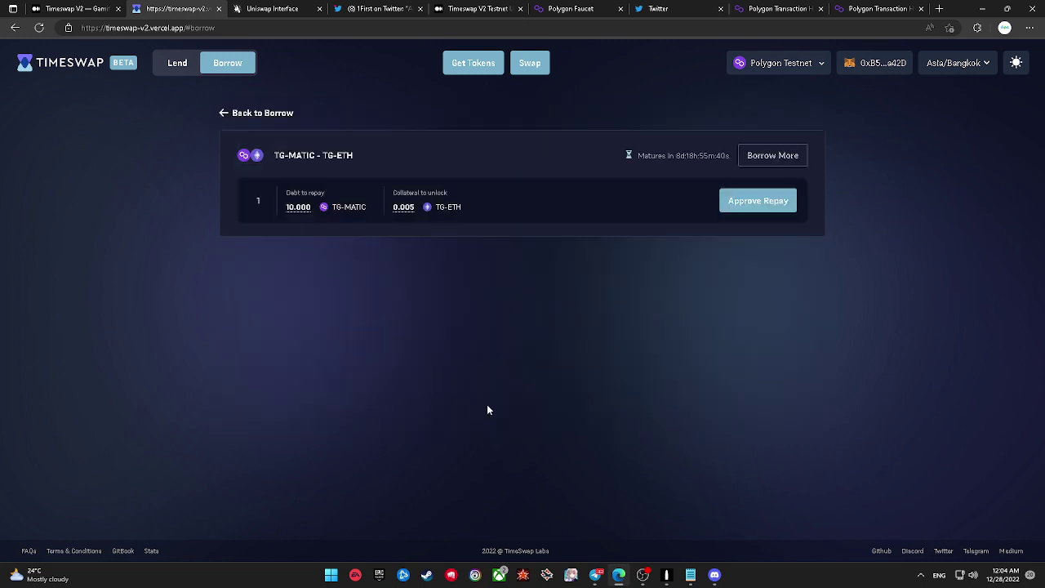
click(775, 201)
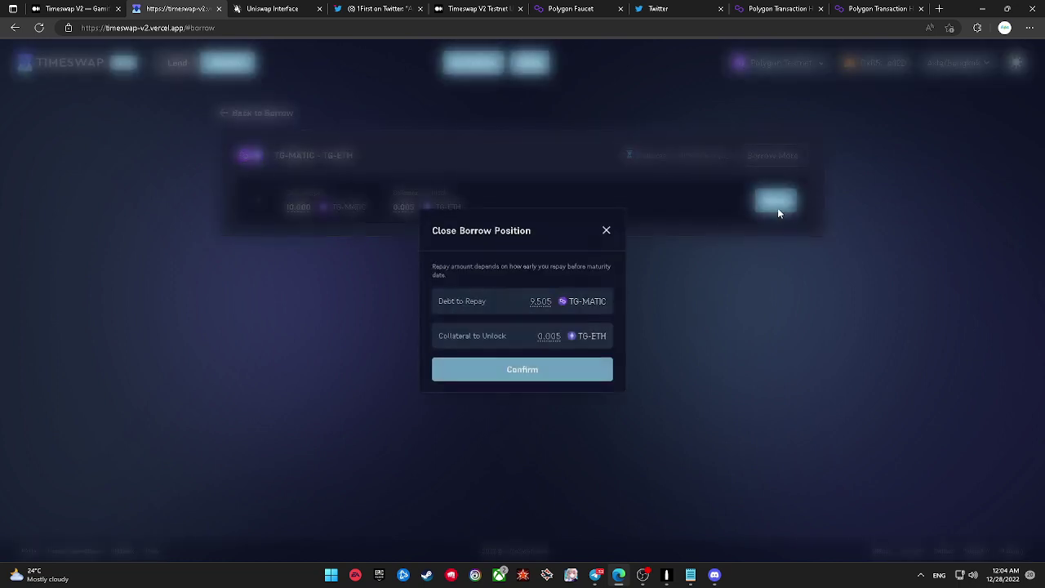
click(557, 366)
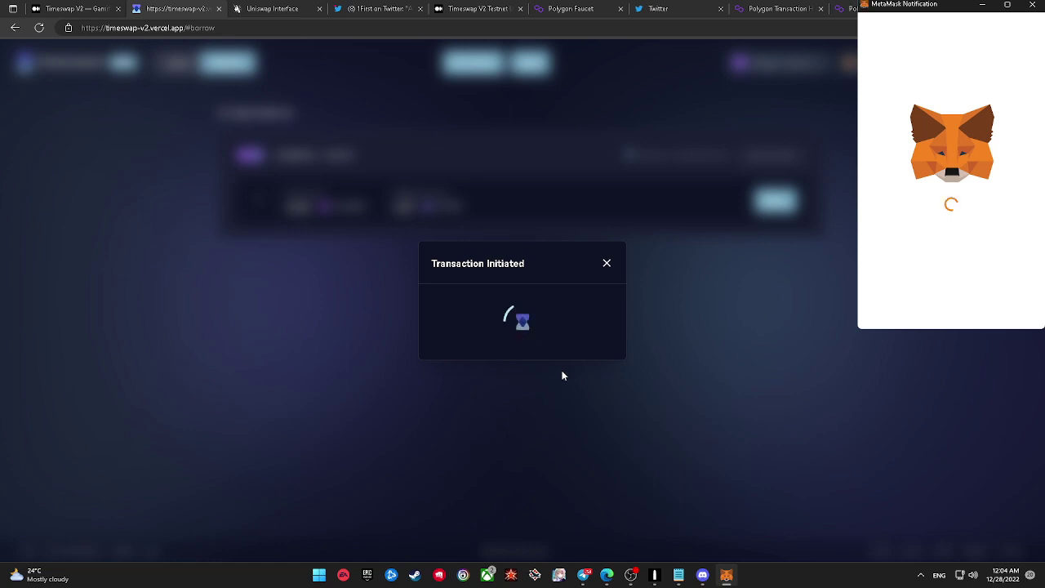
scroll(972, 293, down, 2)
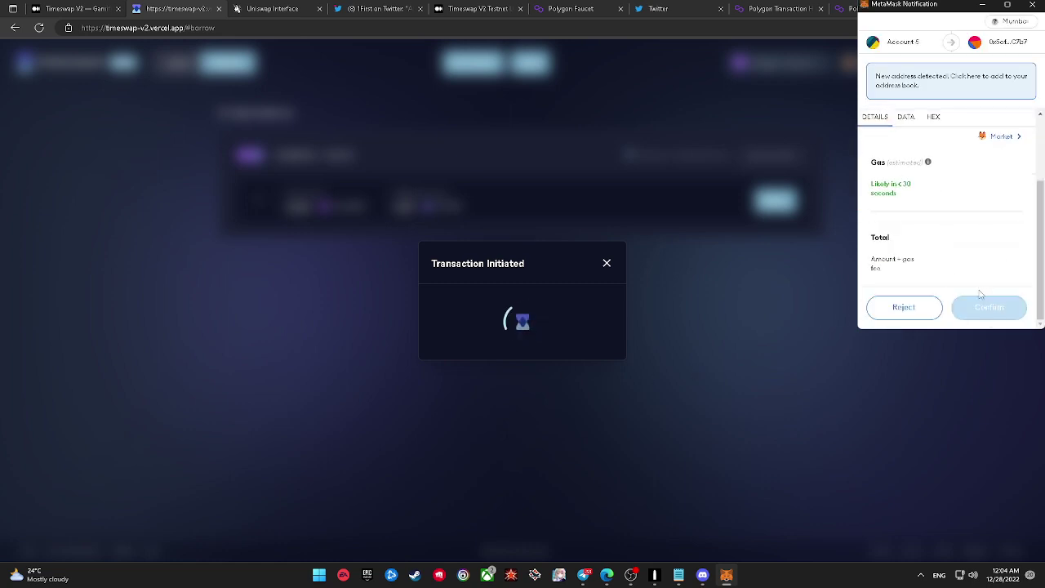
click(987, 307)
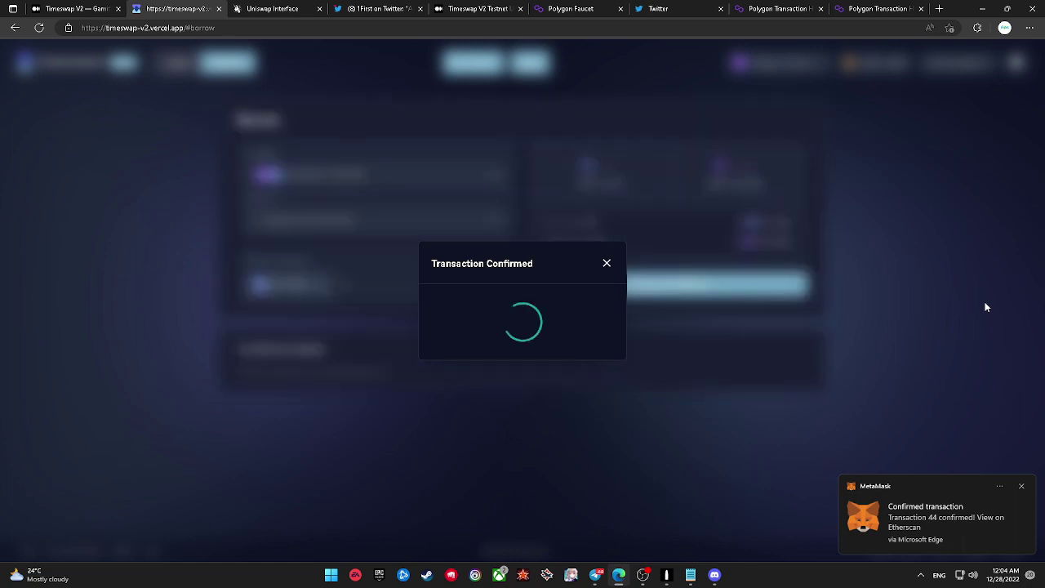
click(607, 263)
Step: Try to close the TG-MATIC / TG-USDC lend position from the reloaded Lend overview, claiming TG-MATIC and confirming in MetaMask, and return to the overview
click(177, 63)
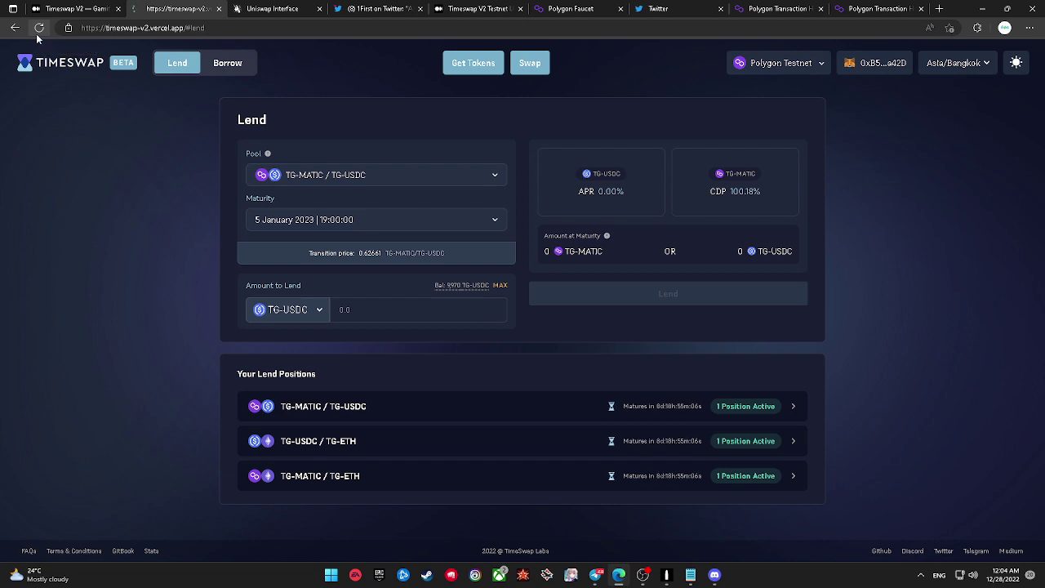
click(36, 34)
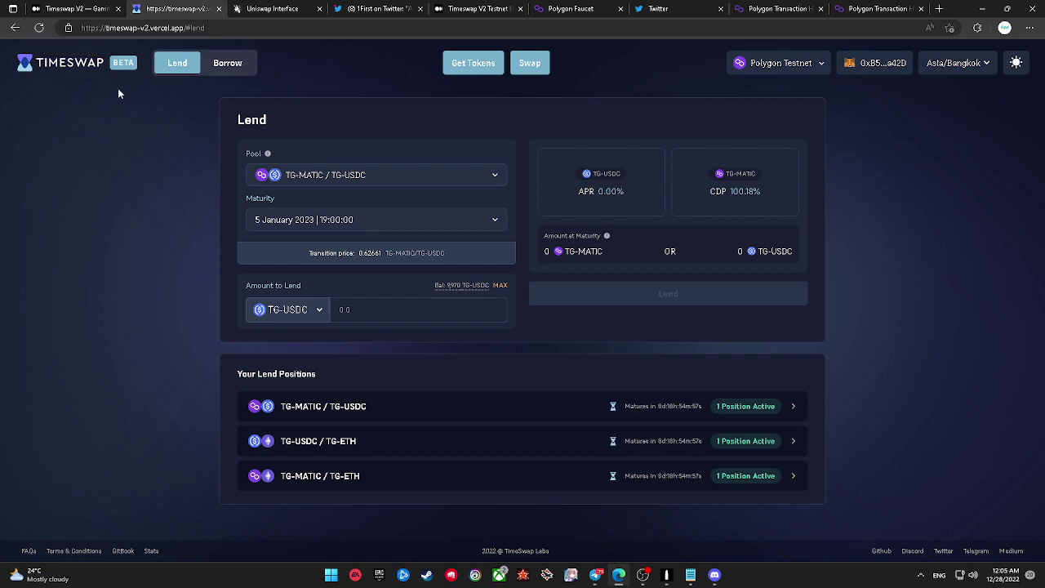
click(787, 403)
click(777, 202)
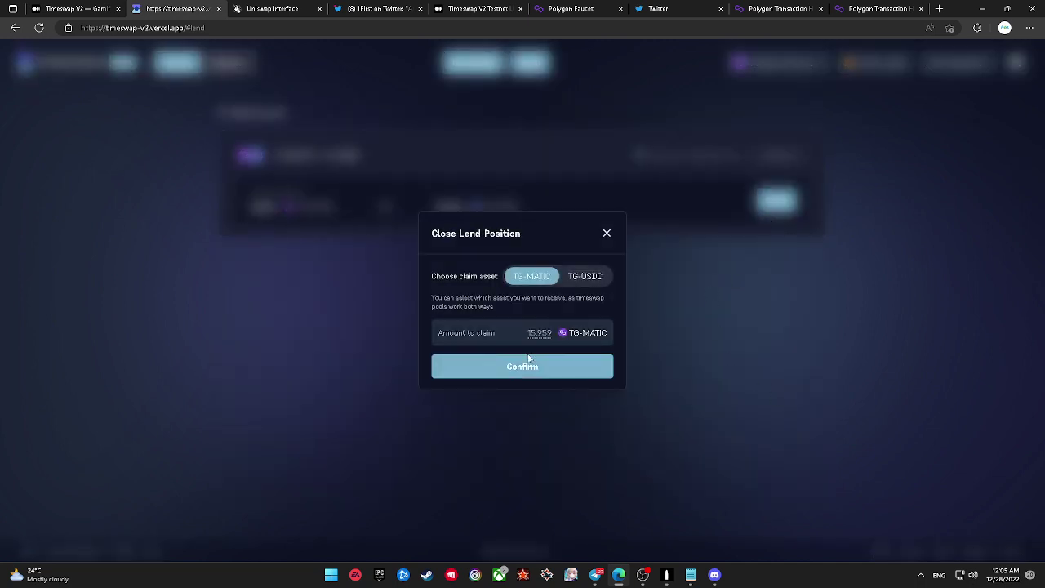
click(574, 280)
click(538, 279)
click(550, 371)
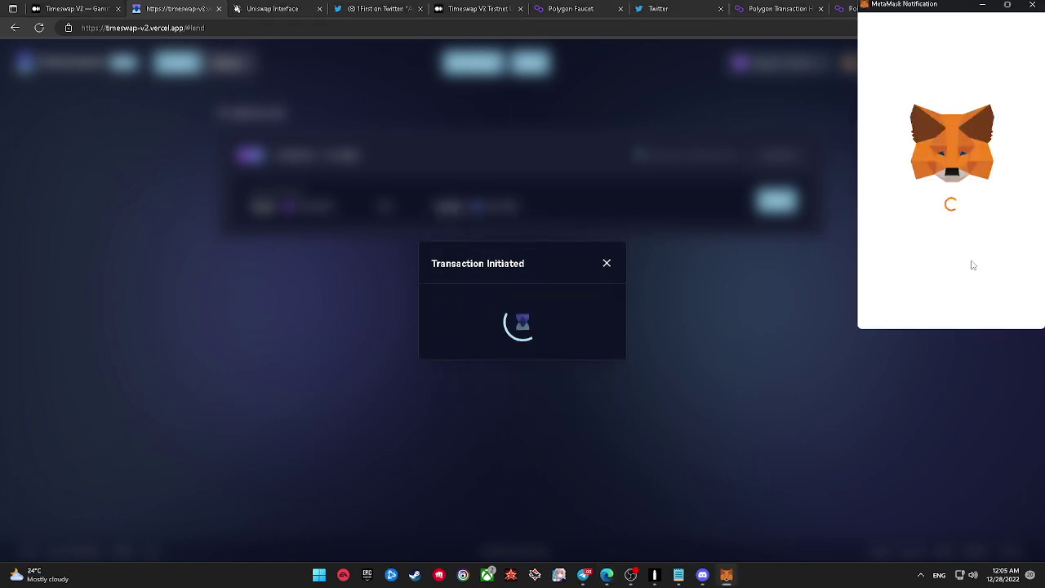
scroll(972, 264, down, 1)
scroll(972, 264, down, 2)
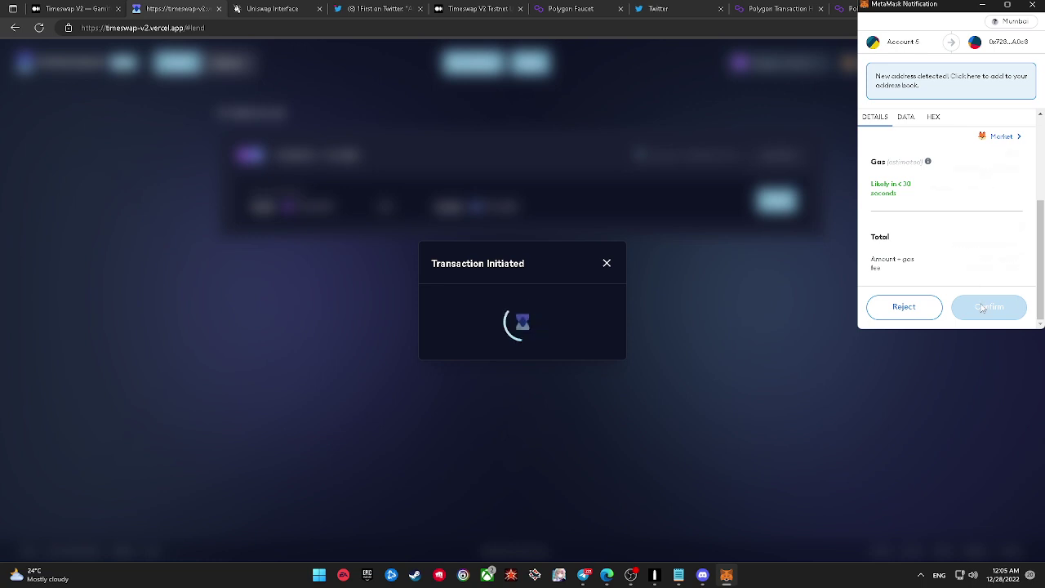
click(982, 307)
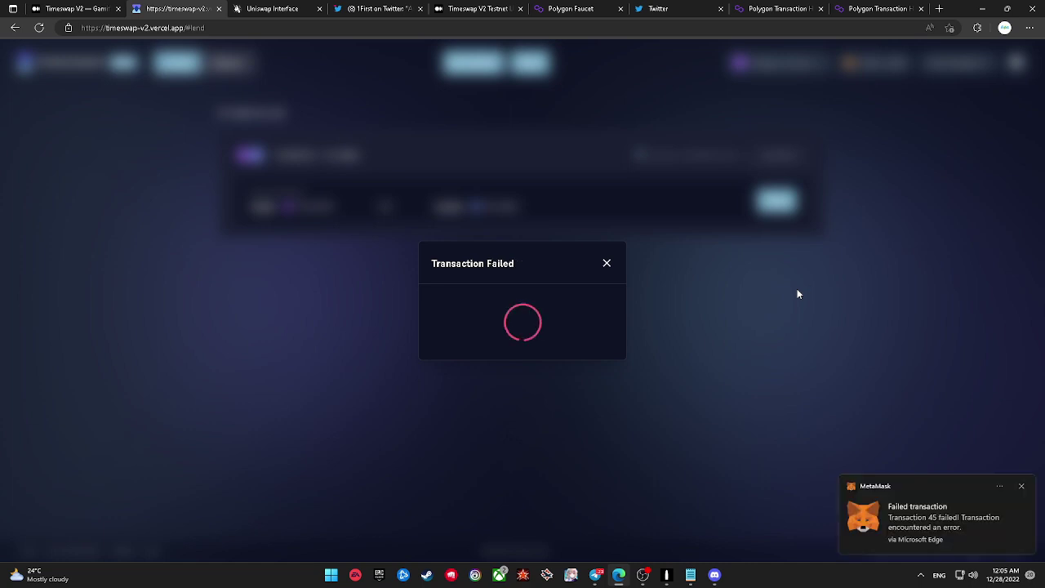
click(607, 263)
click(234, 118)
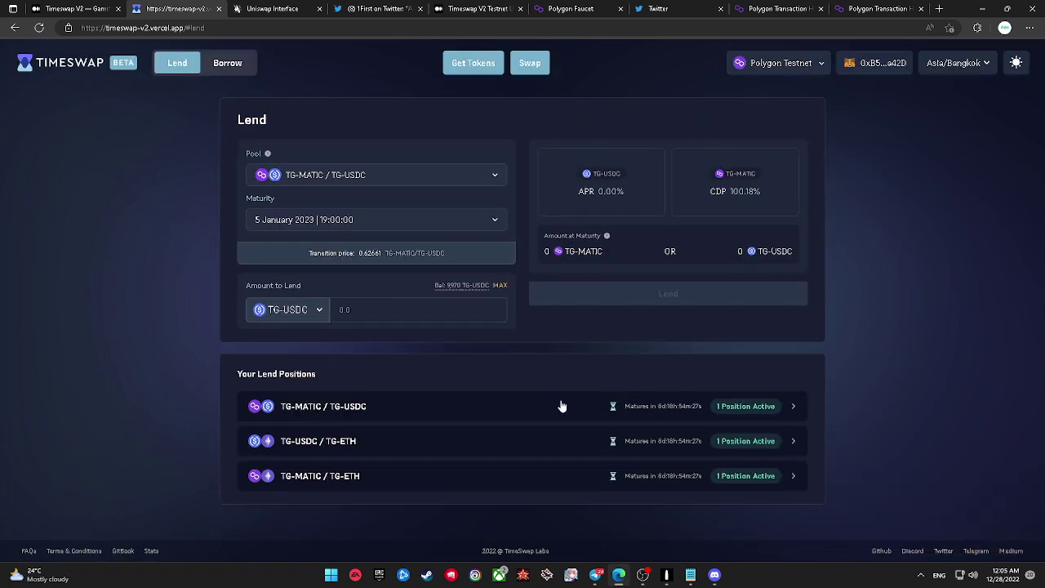
Step: Close the TG-USDC / TG-ETH lend position with TG-ETH as the claim asset, confirming the transaction in MetaMask
click(559, 441)
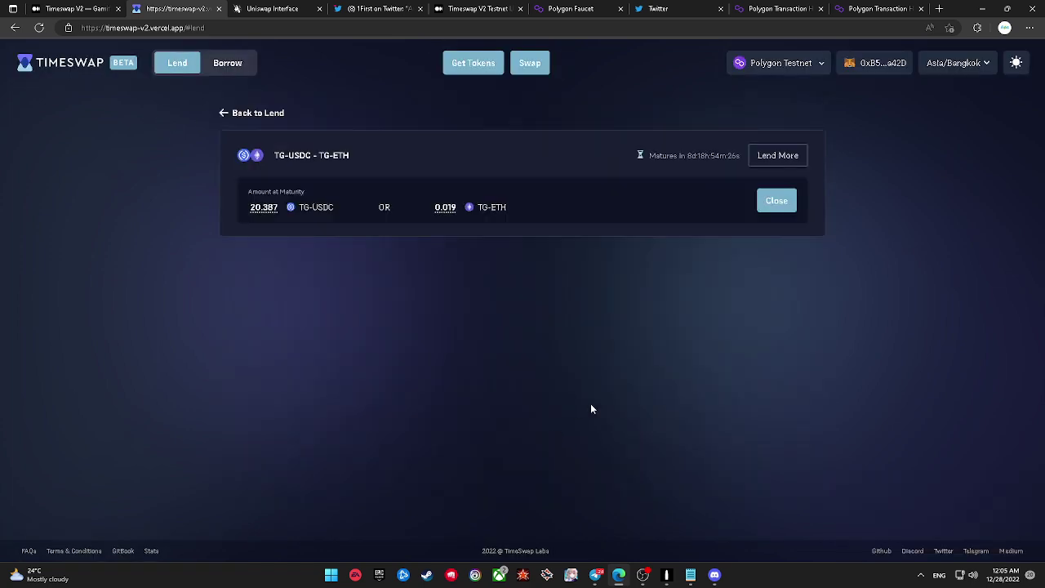
click(760, 204)
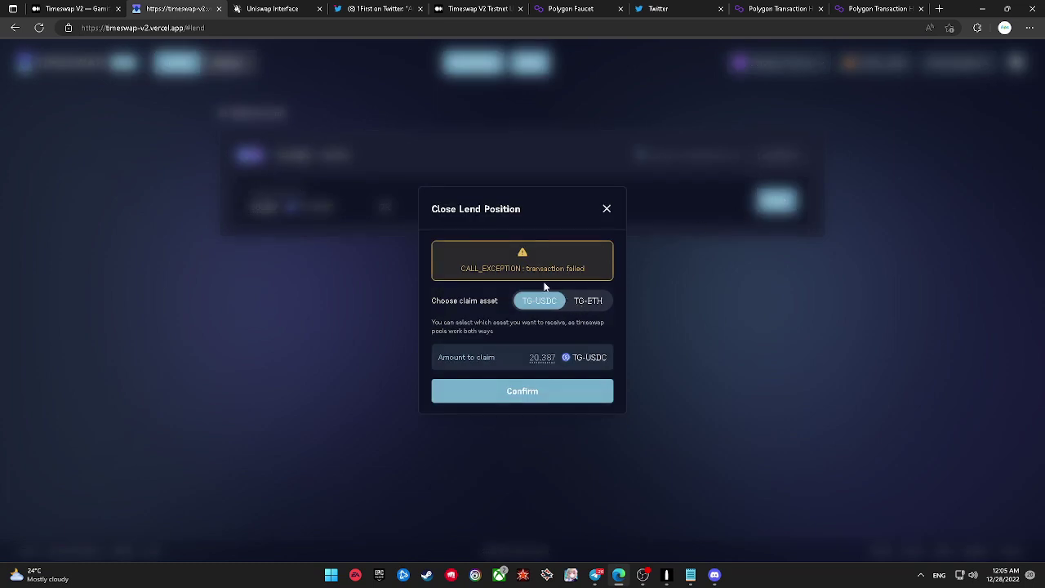
click(586, 298)
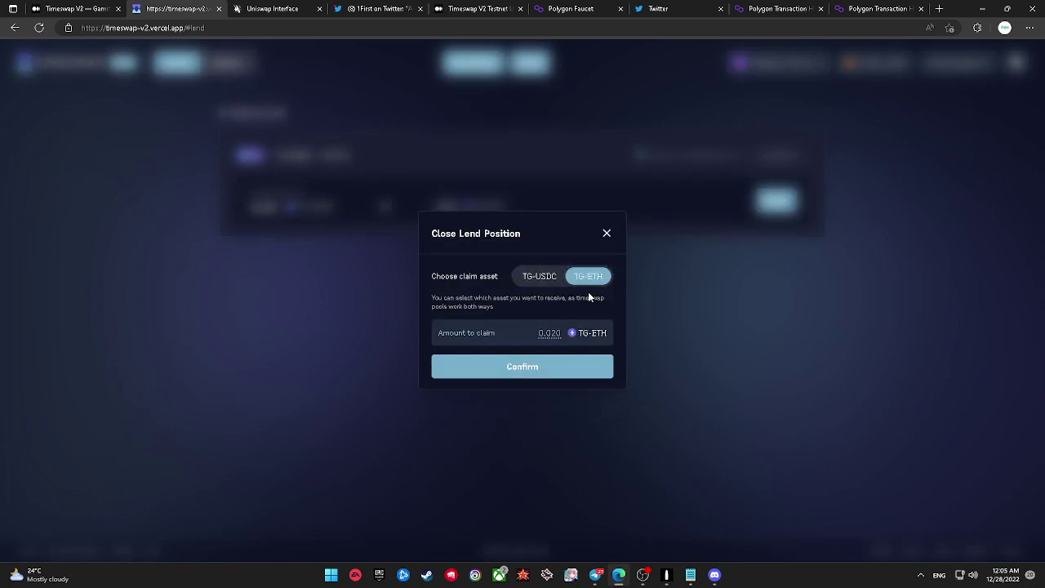
click(557, 368)
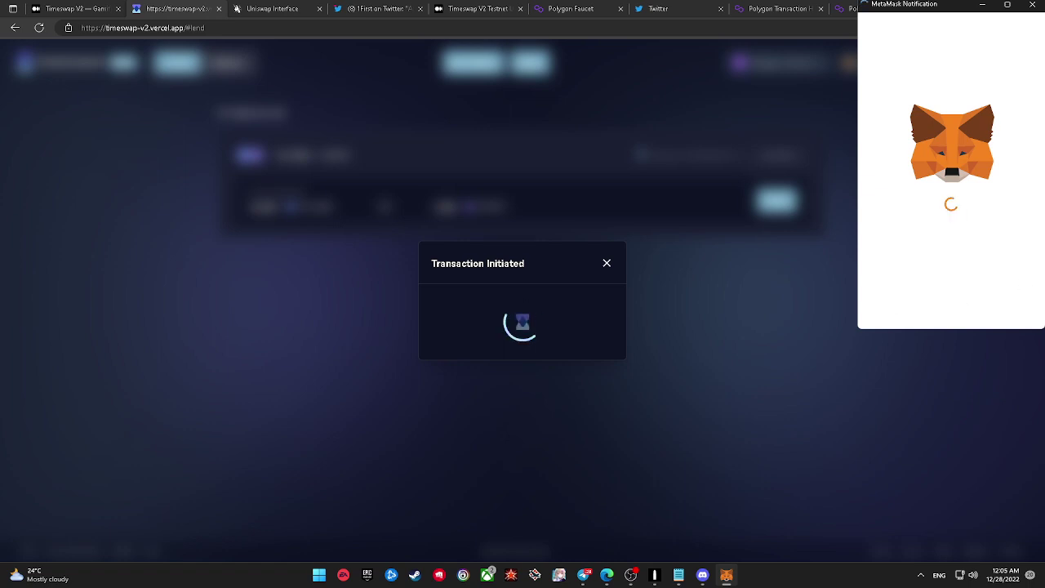
scroll(1012, 287, down, 3)
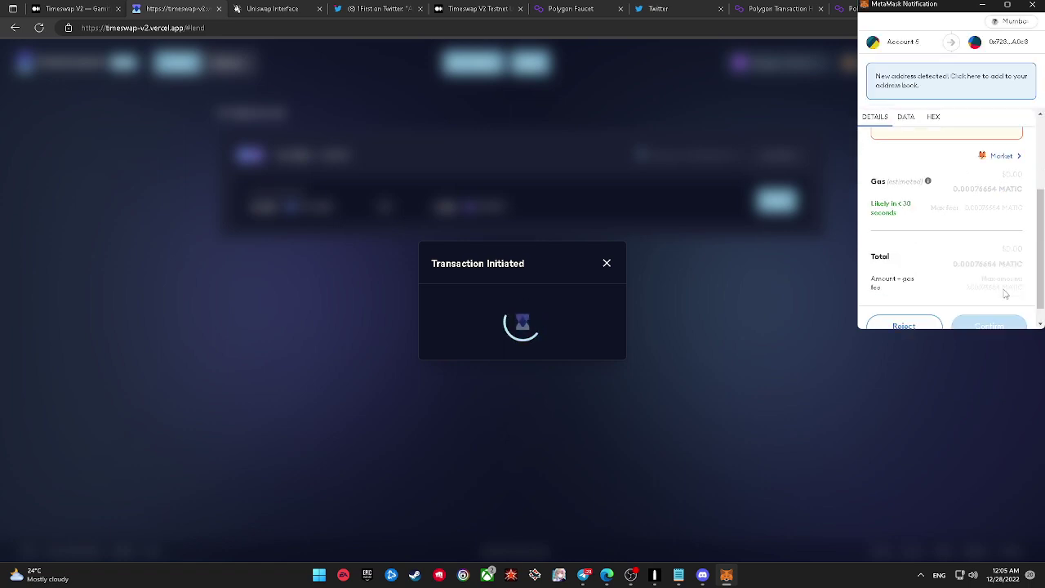
scroll(1005, 294, down, 1)
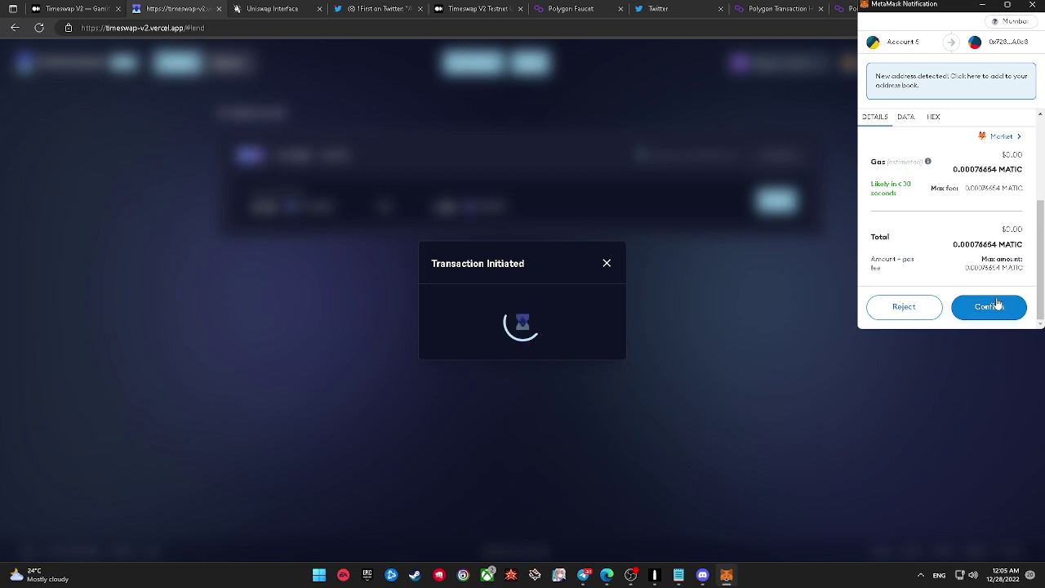
click(989, 306)
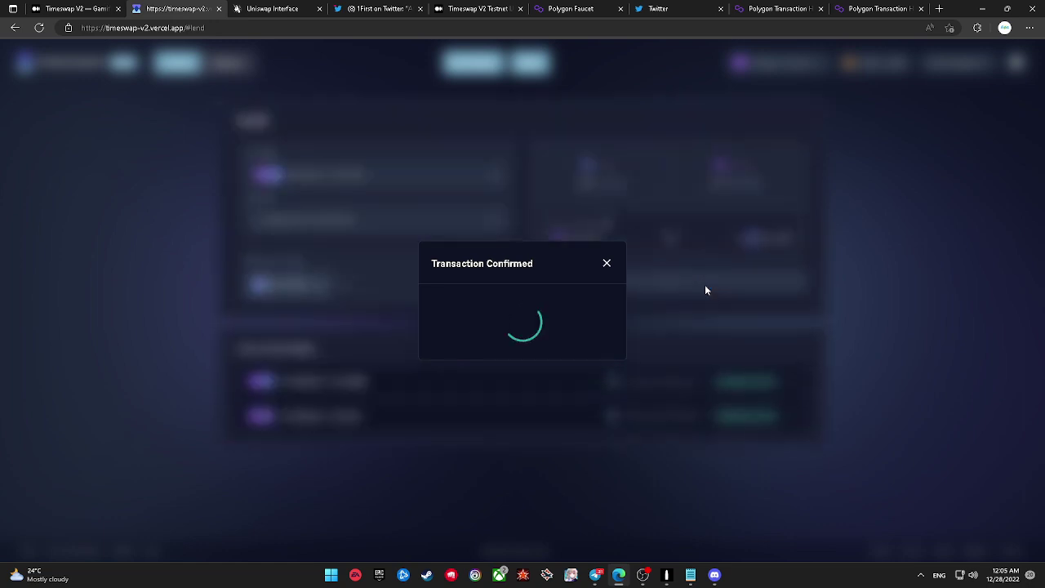
Step: Close the TG-MATIC / TG-ETH lend position with TG-ETH as the claim asset, confirming the transaction in MetaMask
click(606, 263)
click(792, 441)
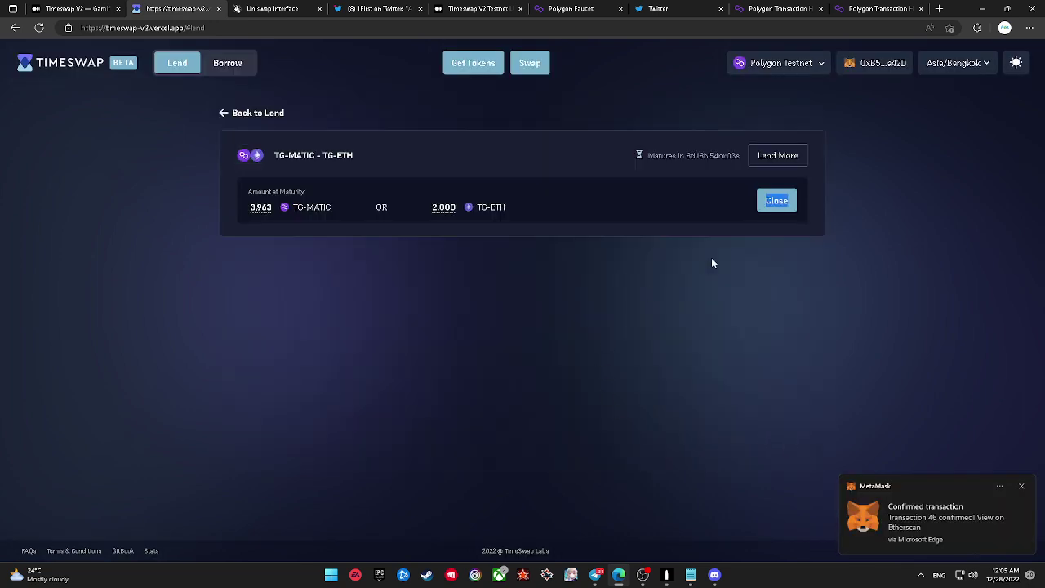
double_click(778, 201)
click(777, 200)
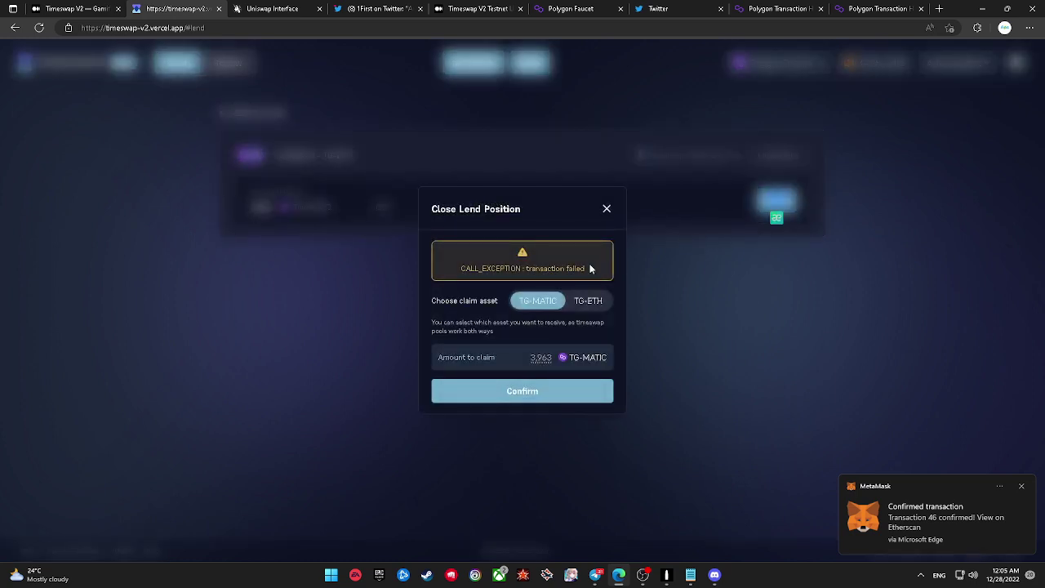
click(588, 299)
click(573, 366)
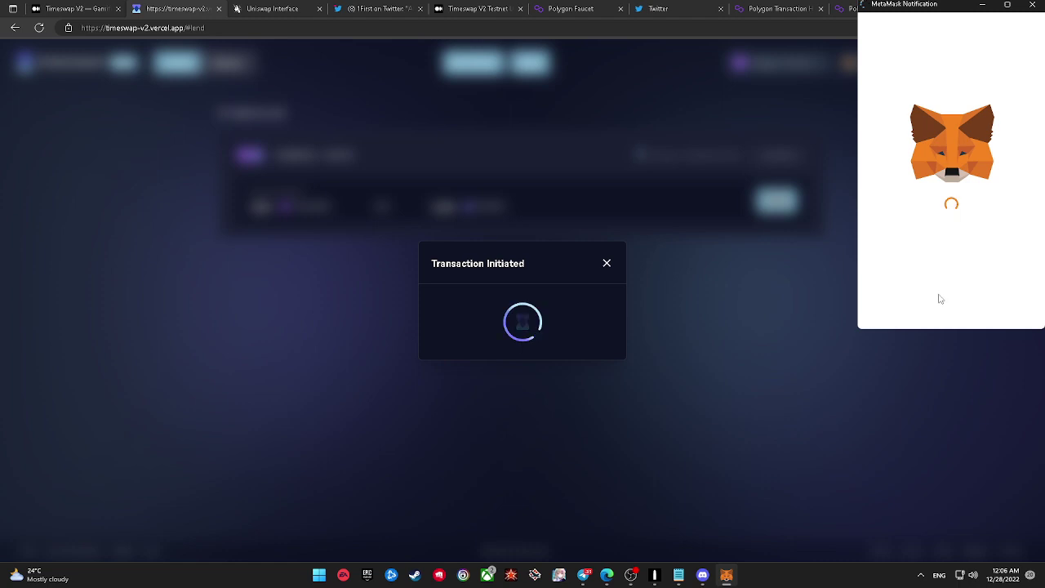
scroll(956, 298, down, 5)
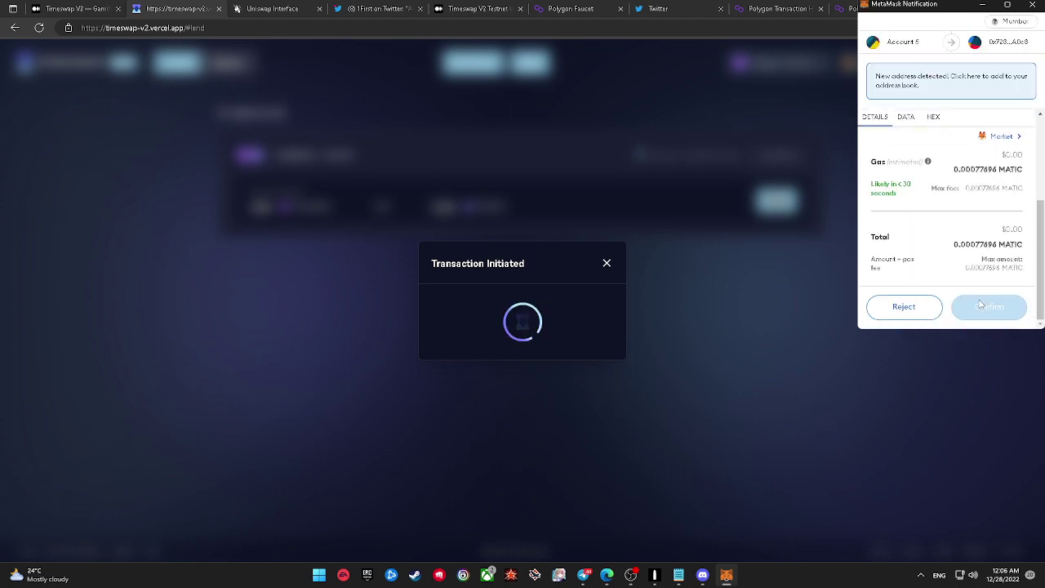
click(981, 304)
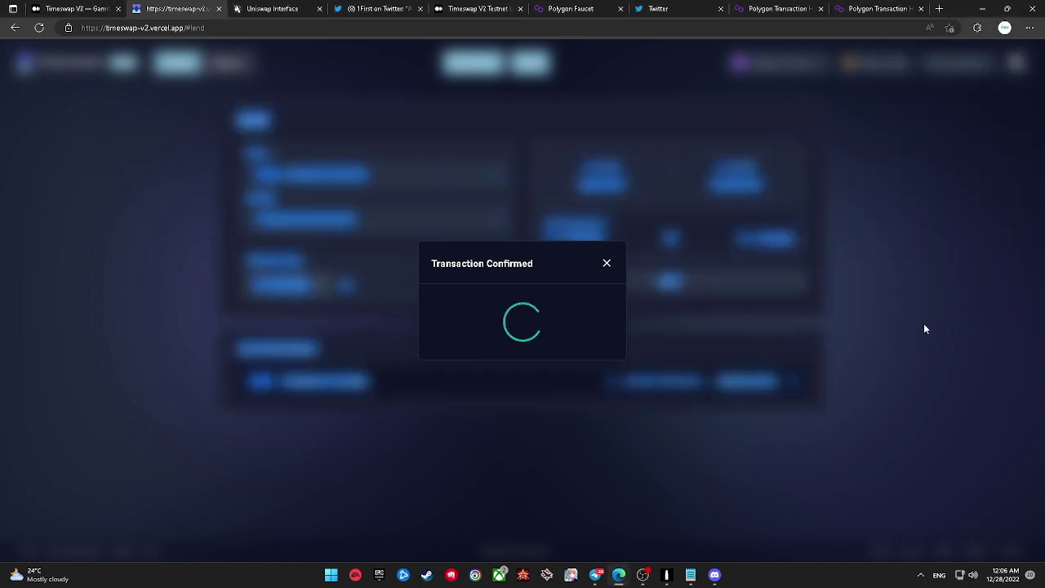
Step: Close the TG-MATIC / TG-USDC lend position with TG-USDC as the claim asset, confirming in MetaMask and opening the transaction notification
click(839, 322)
click(791, 404)
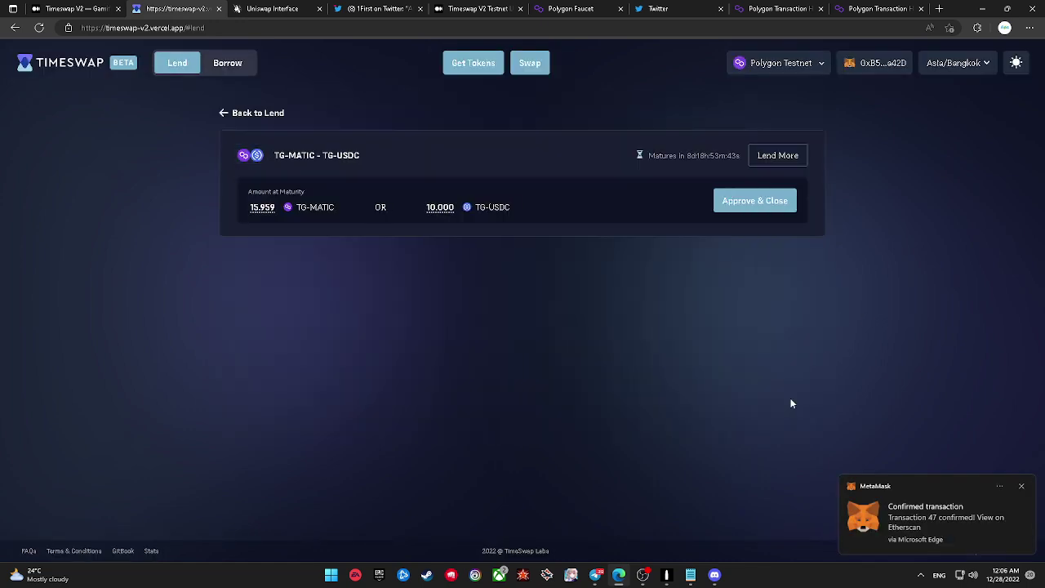
click(782, 204)
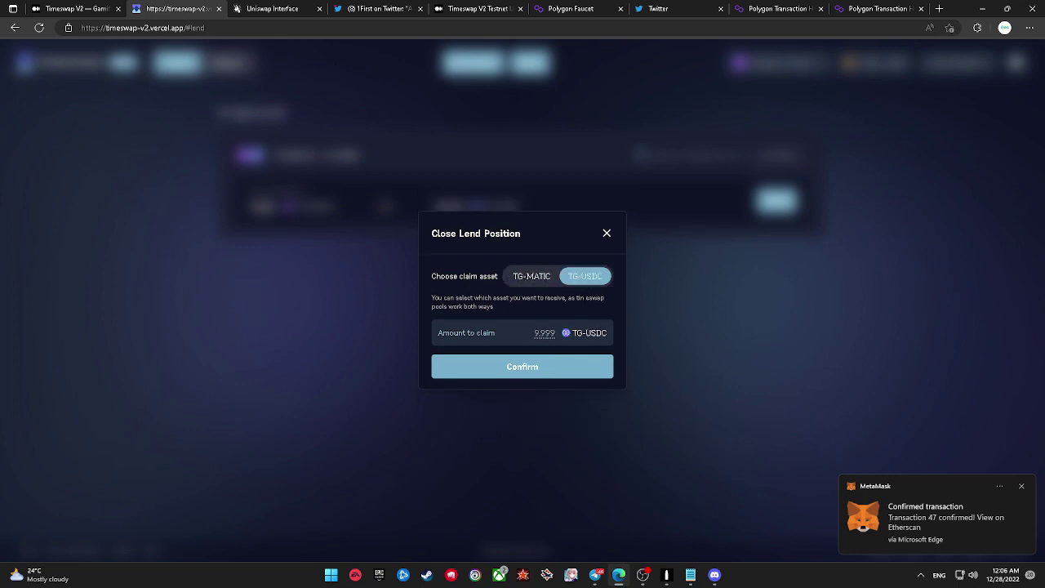
click(556, 366)
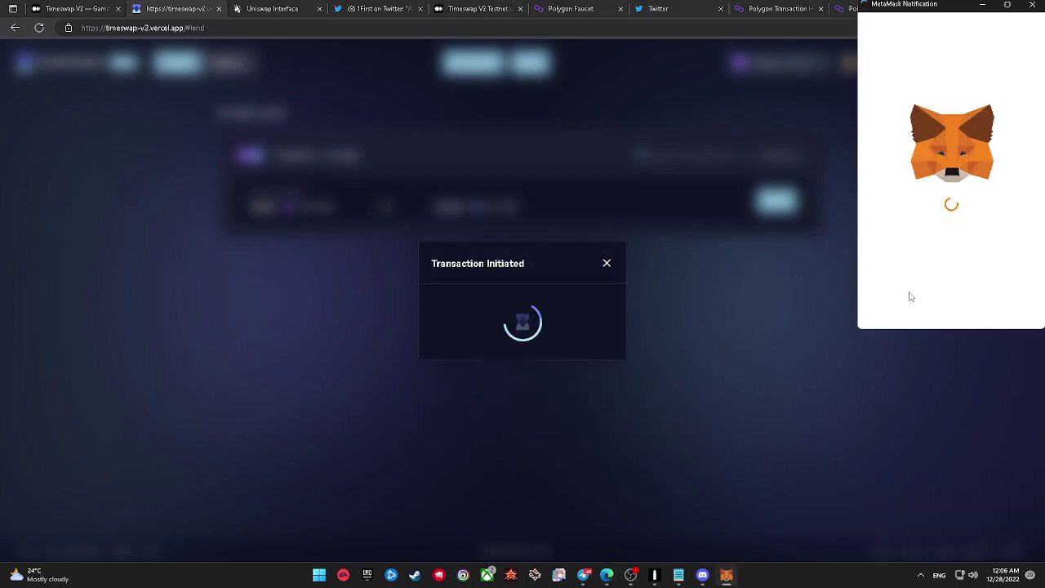
scroll(926, 294, down, 5)
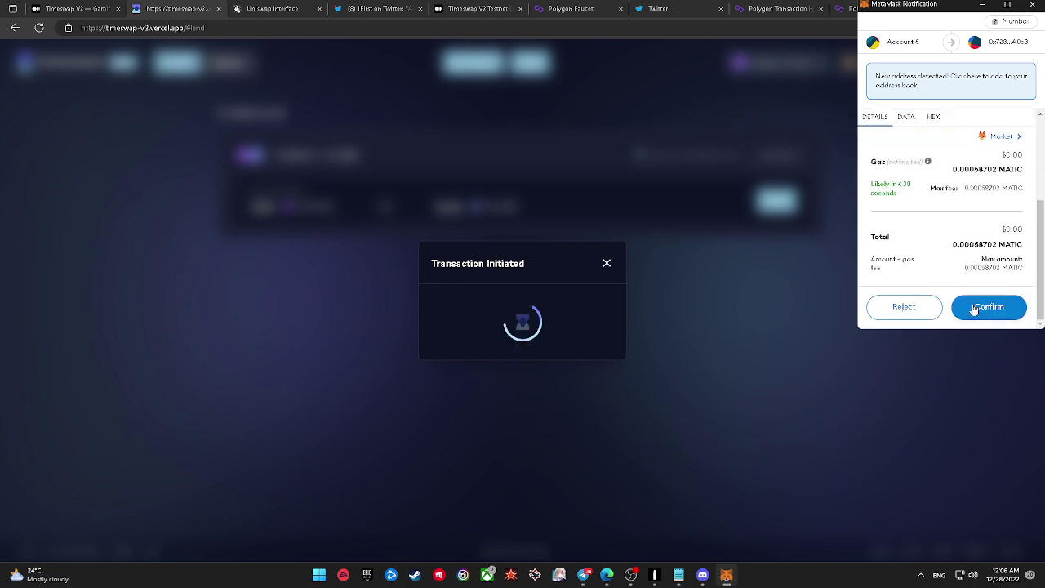
click(973, 308)
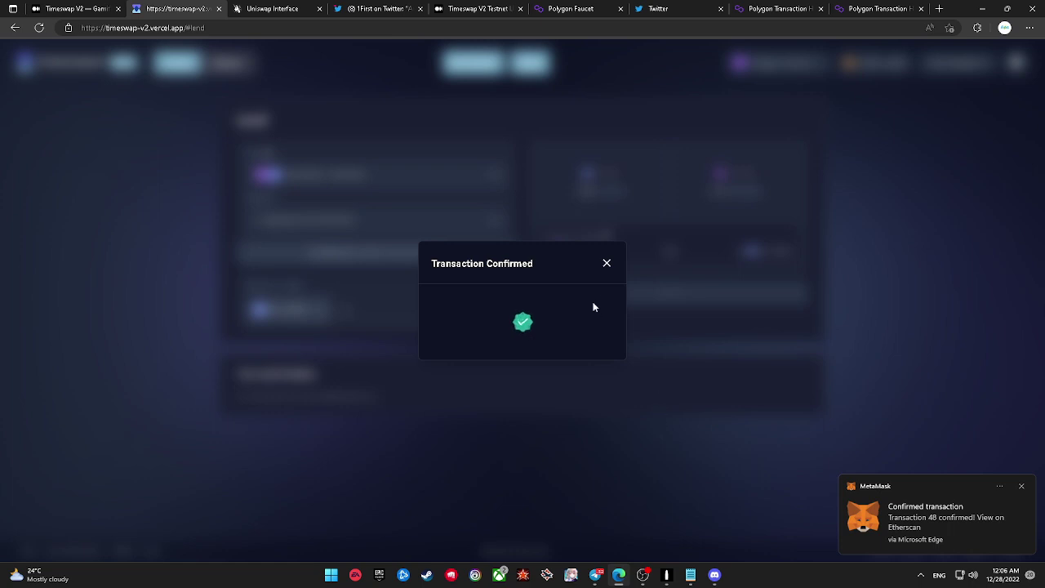
click(915, 511)
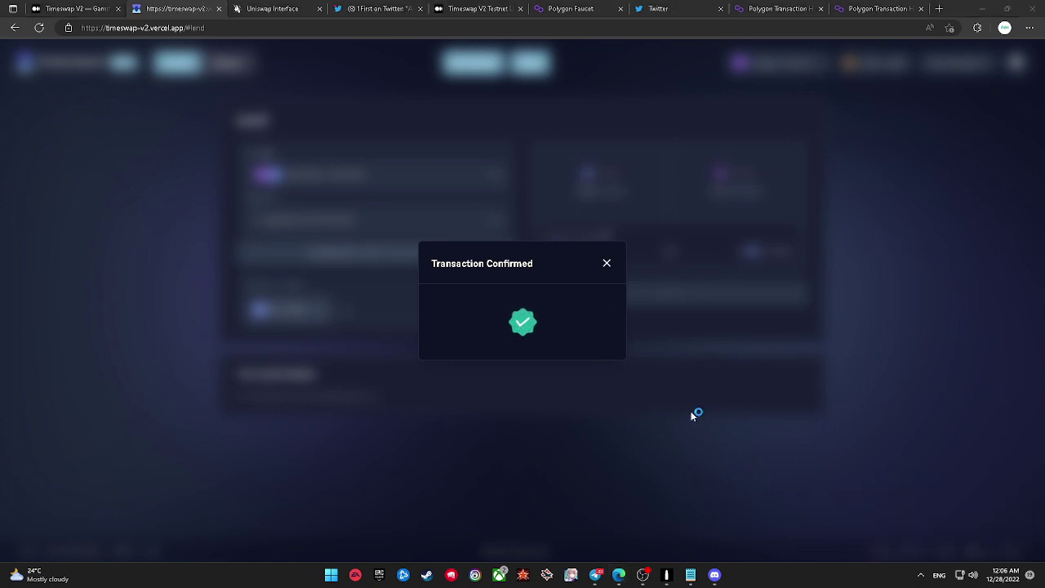